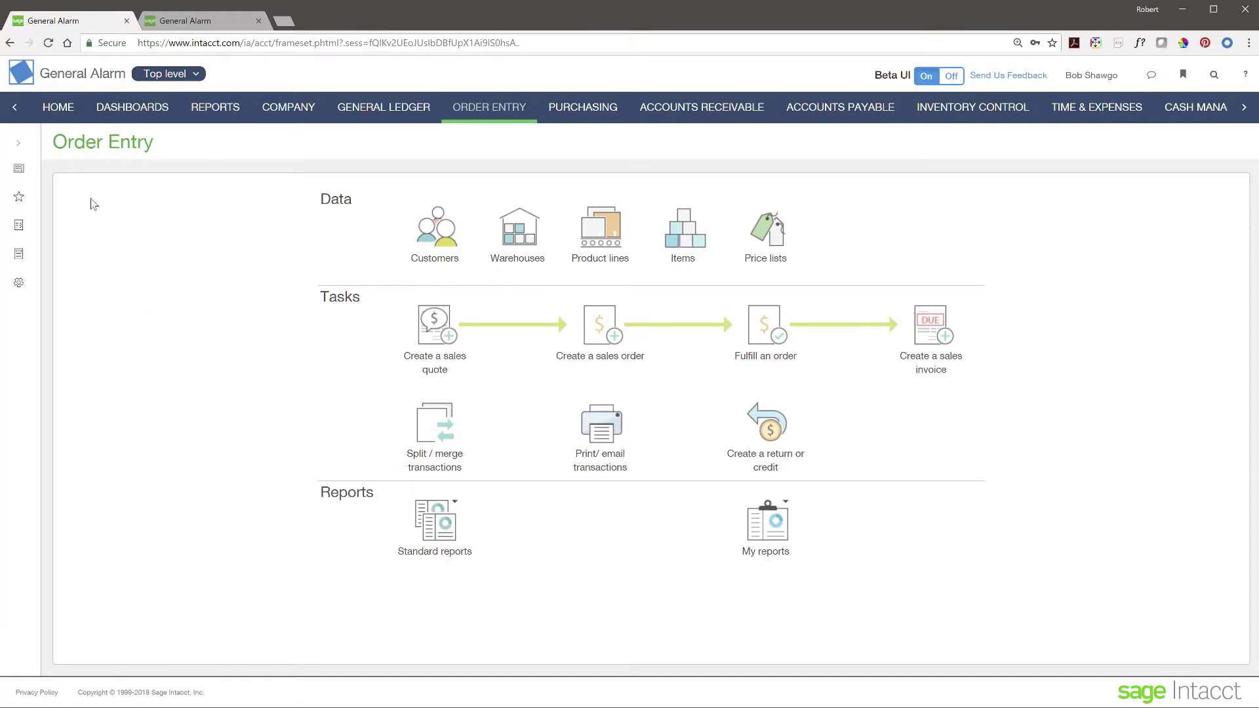
Step: Open Transactions > Sales Quote from the Order Entry sidebar to list quotes SQ-0013 and SQ-0011
{"action": "left_click", "coordinate": [20, 144]}
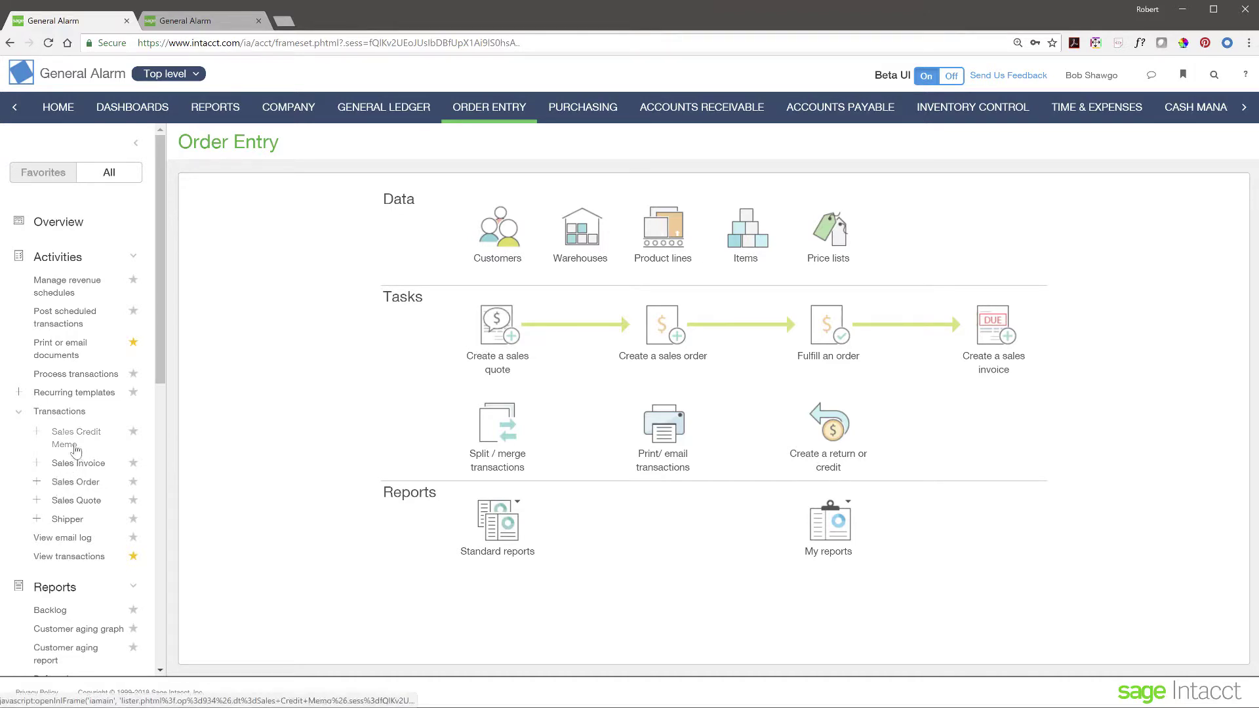
{"action": "left_click", "coordinate": [74, 503]}
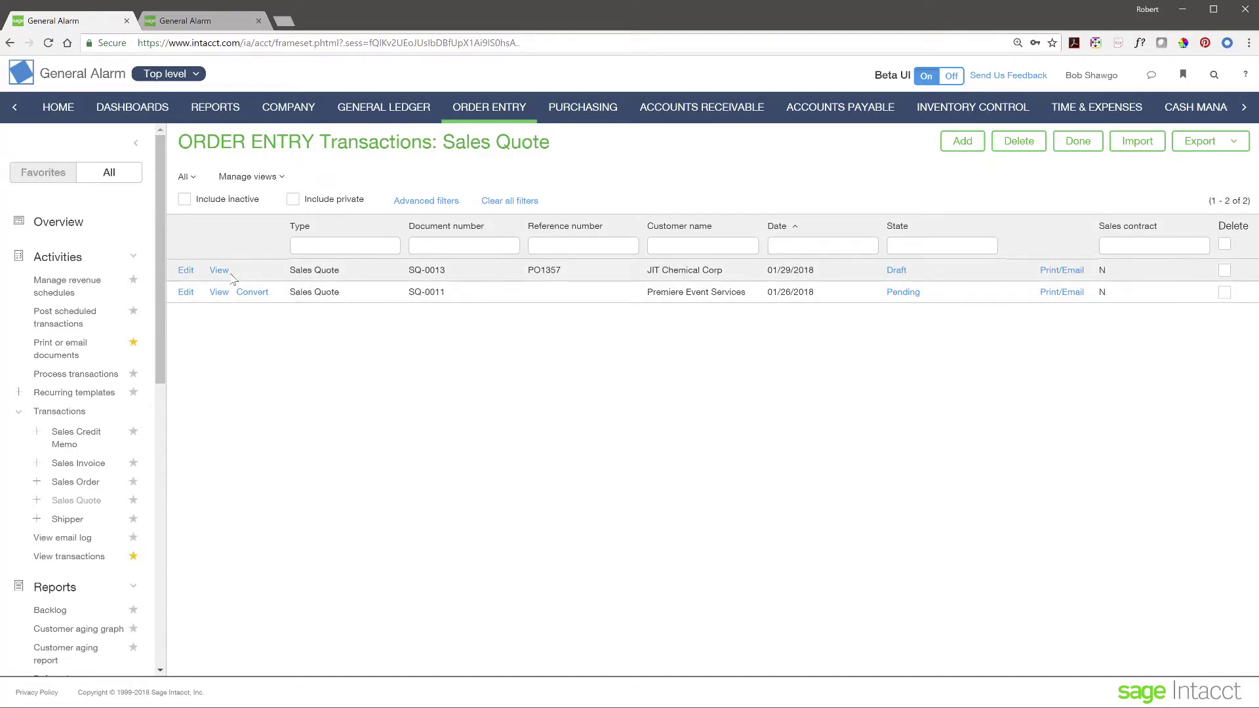
Step: Edit draft quote SQ-0013 and scroll to its two entry lines totalling 1,840.00
{"action": "left_click", "coordinate": [186, 271]}
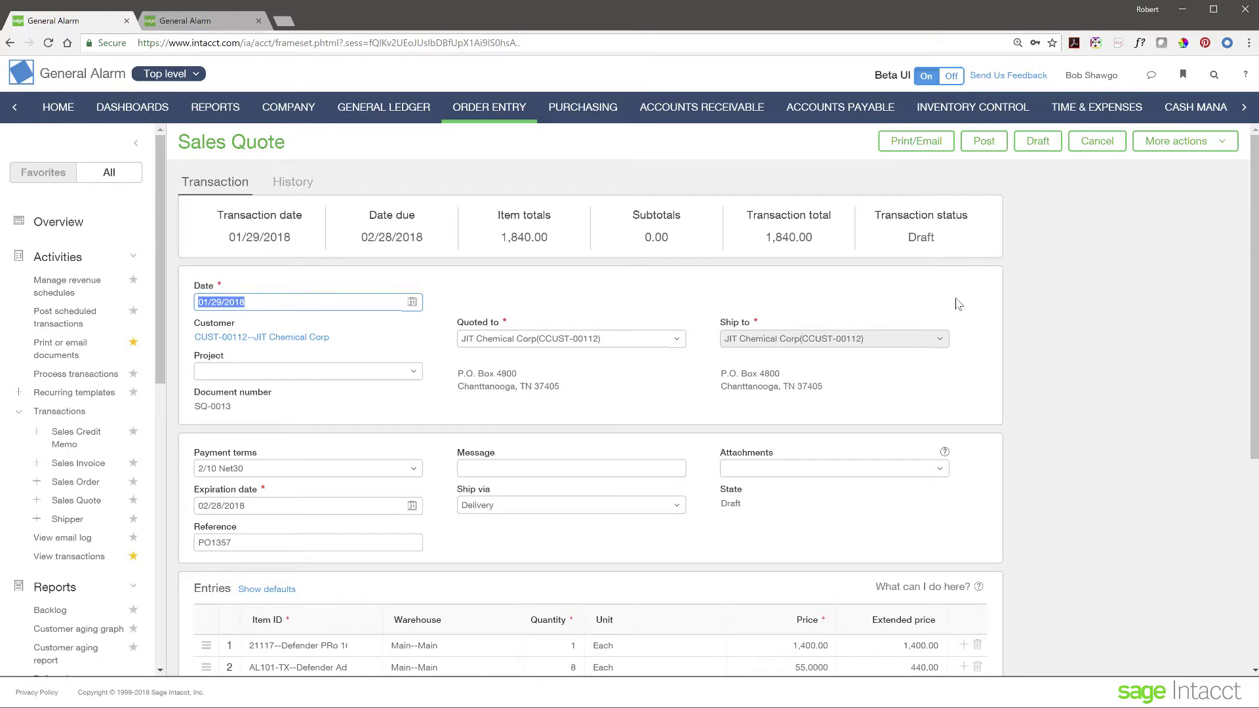
{"action": "scroll", "coordinate": [992, 364], "scroll_direction": "down", "scroll_amount": 1}
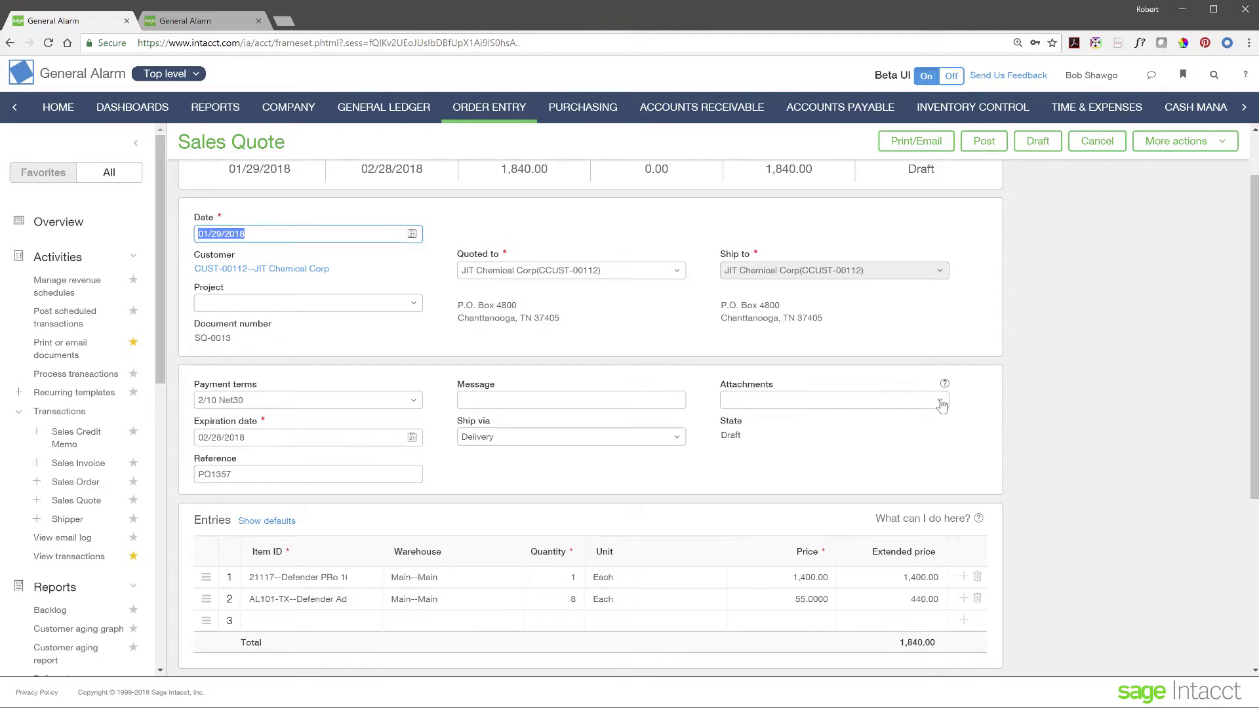
{"action": "scroll", "coordinate": [361, 580], "scroll_direction": "down", "scroll_amount": 2}
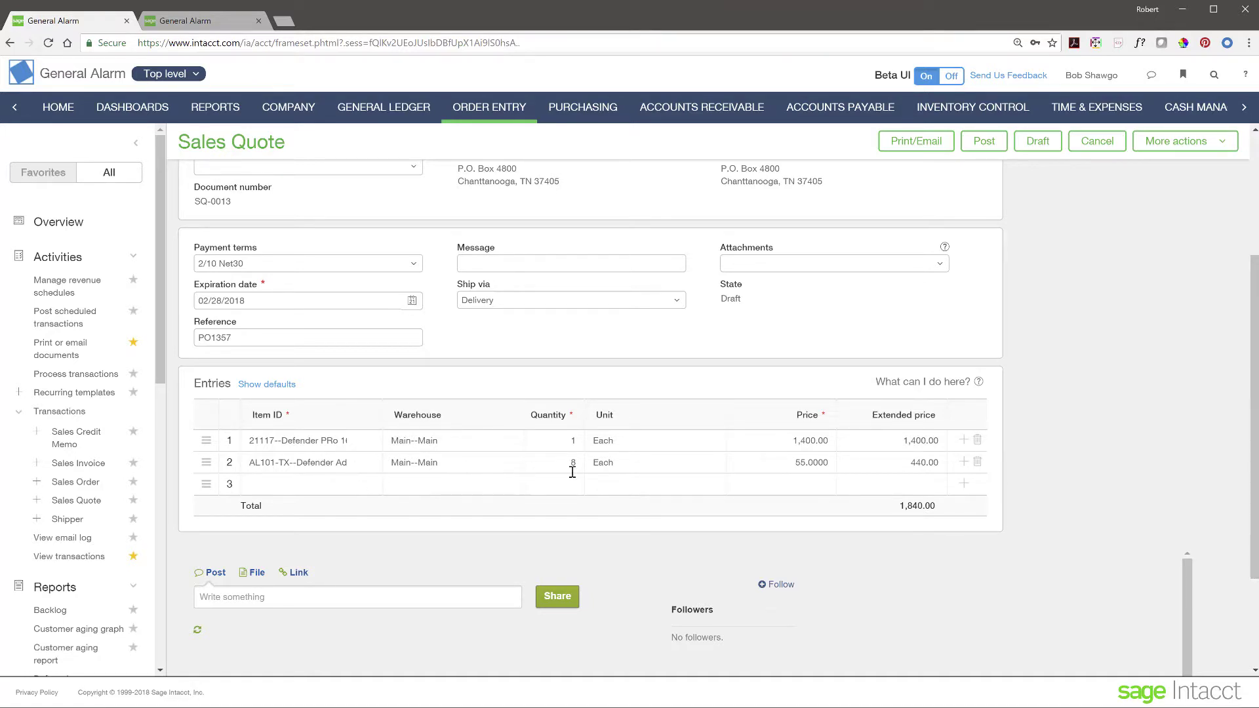
Step: Add entry row 3 with item D575--First Alert Wireless 400 Camera, quantity 4
{"action": "left_click", "coordinate": [307, 486]}
{"action": "left_click", "coordinate": [357, 486]}
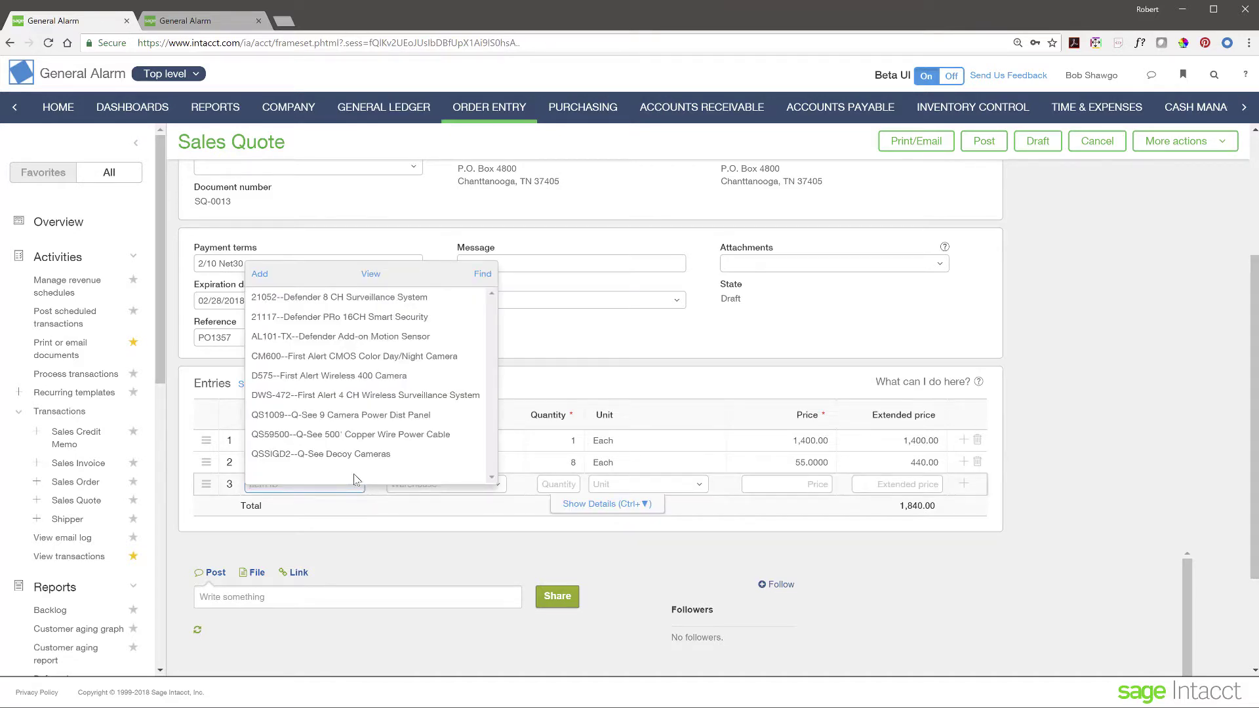
{"action": "left_click", "coordinate": [367, 378]}
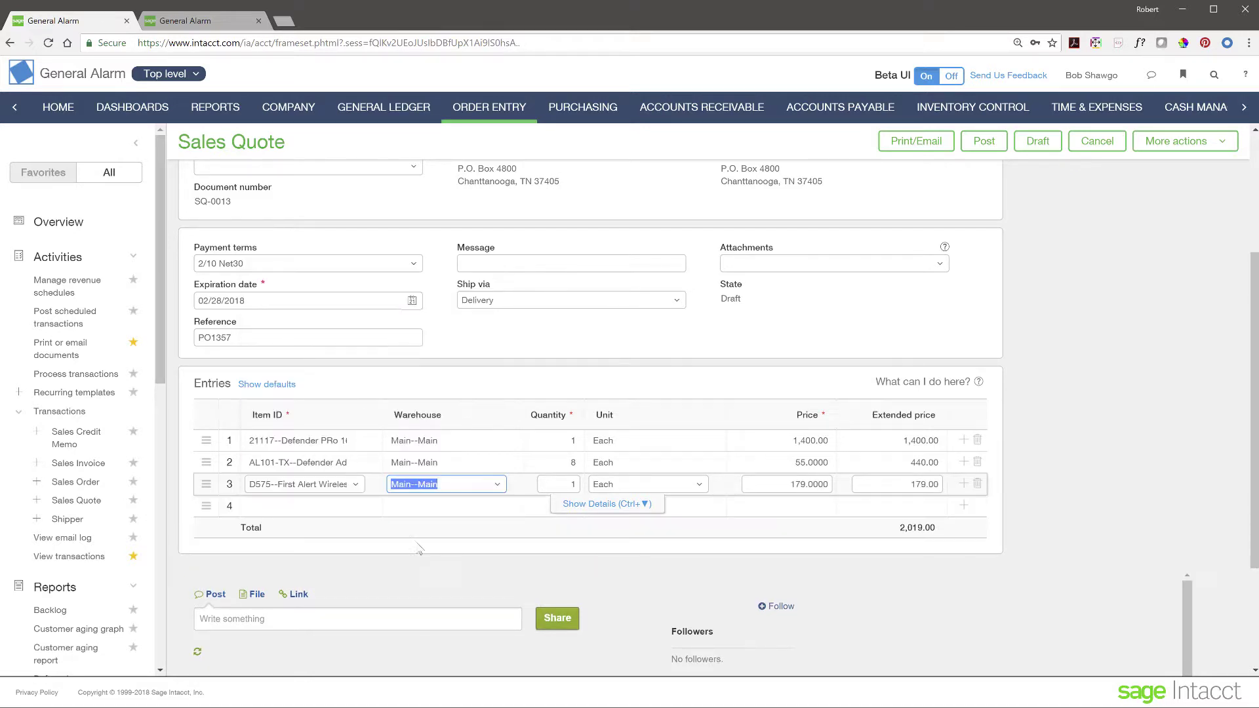
{"action": "left_click", "coordinate": [572, 484]}
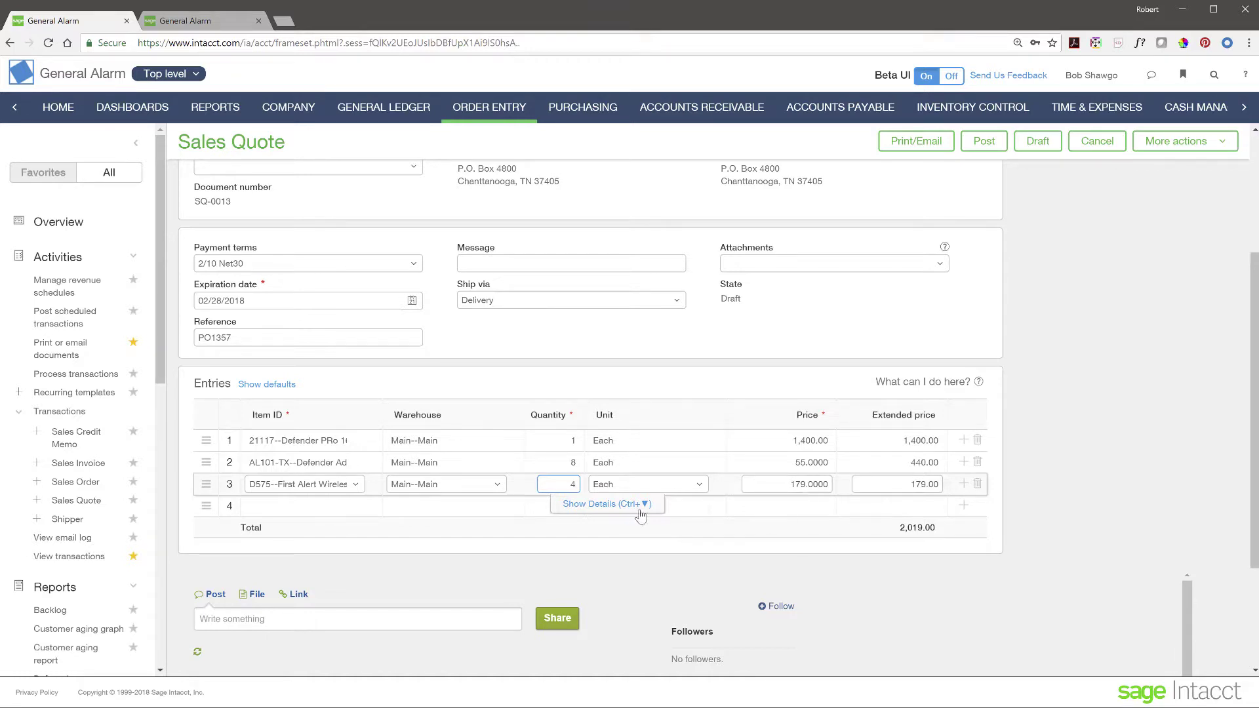
{"action": "left_click", "coordinate": [881, 476]}
Step: Set the camera line's Location dimension to 10--Texas #10 in its line details
{"action": "left_click", "coordinate": [645, 504]}
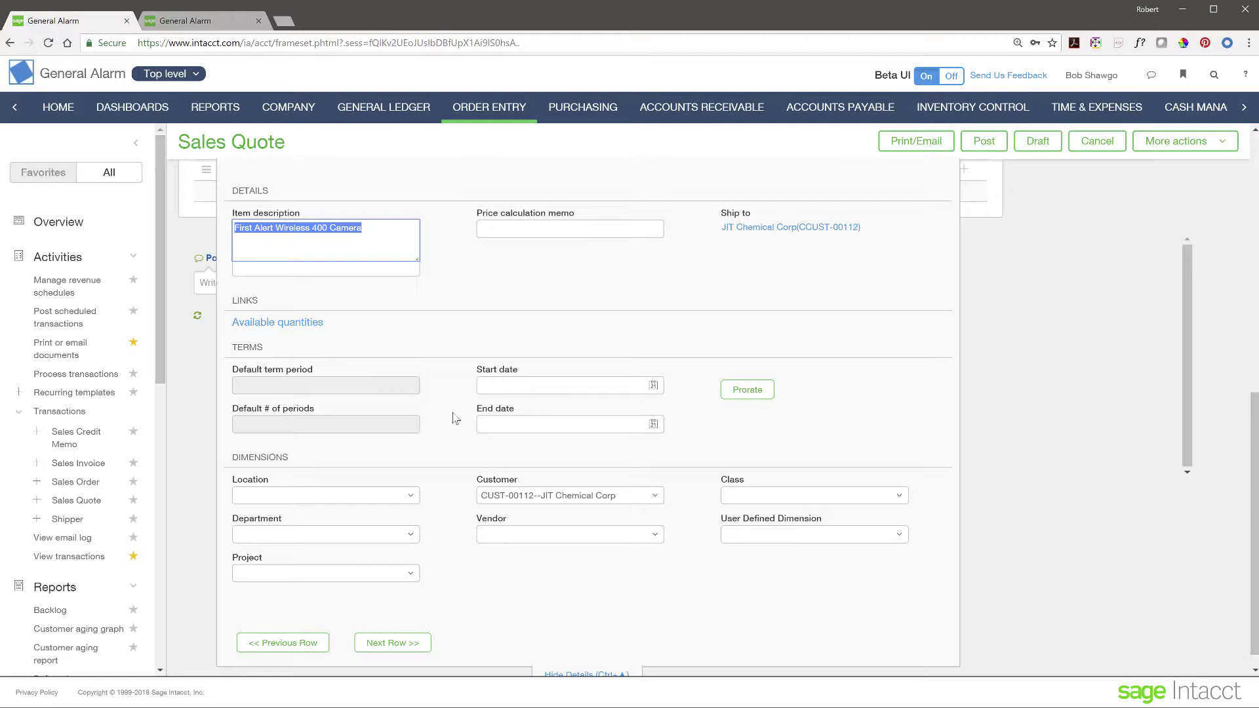
{"action": "scroll", "coordinate": [462, 454], "scroll_direction": "down", "scroll_amount": 1}
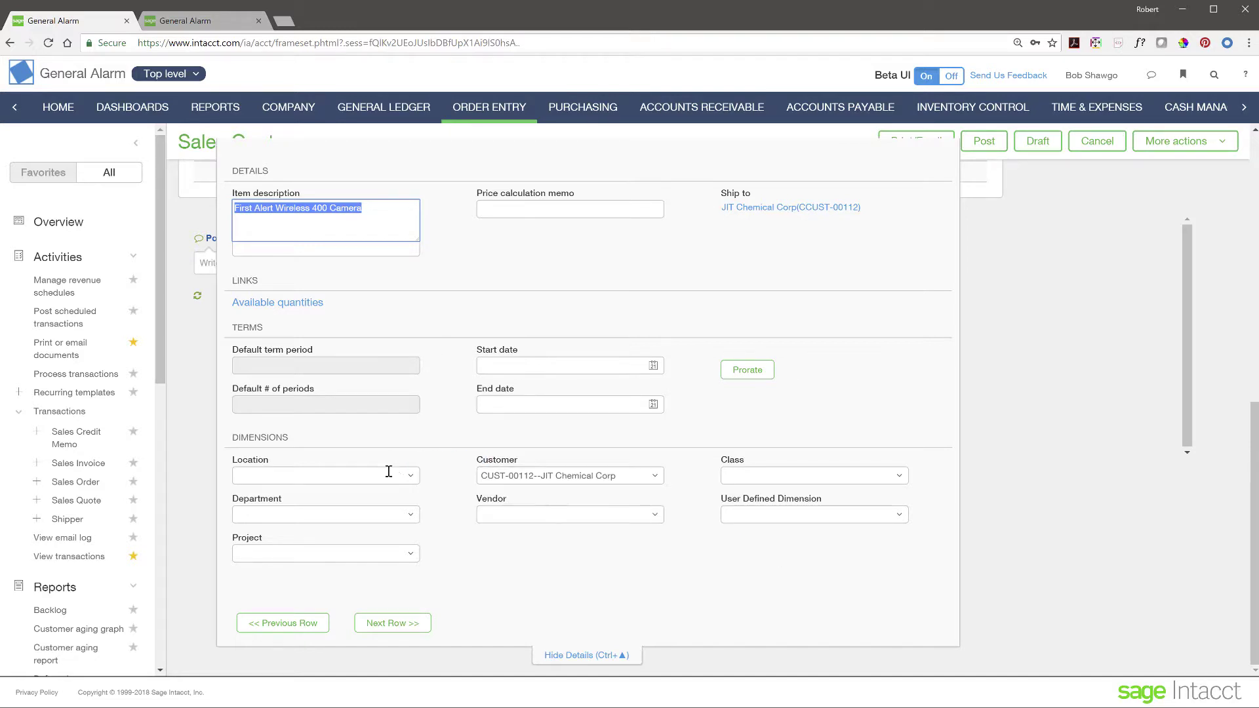
{"action": "left_click", "coordinate": [412, 479]}
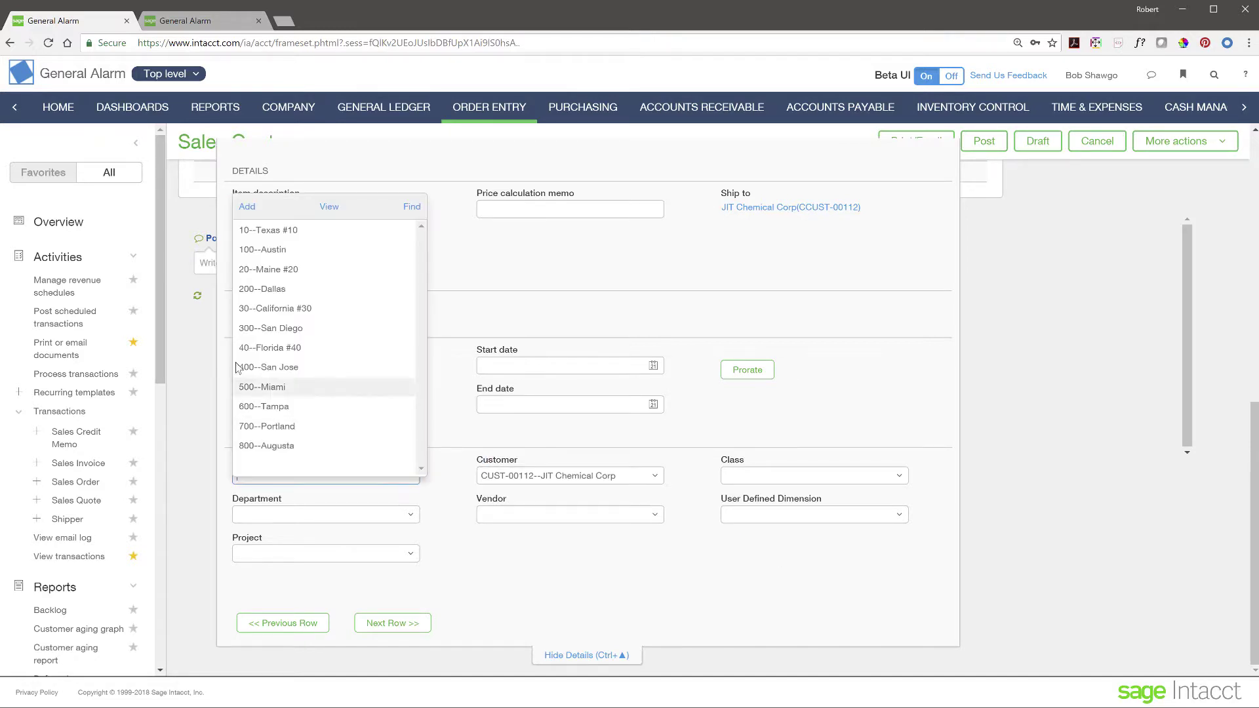
{"action": "left_click", "coordinate": [268, 231]}
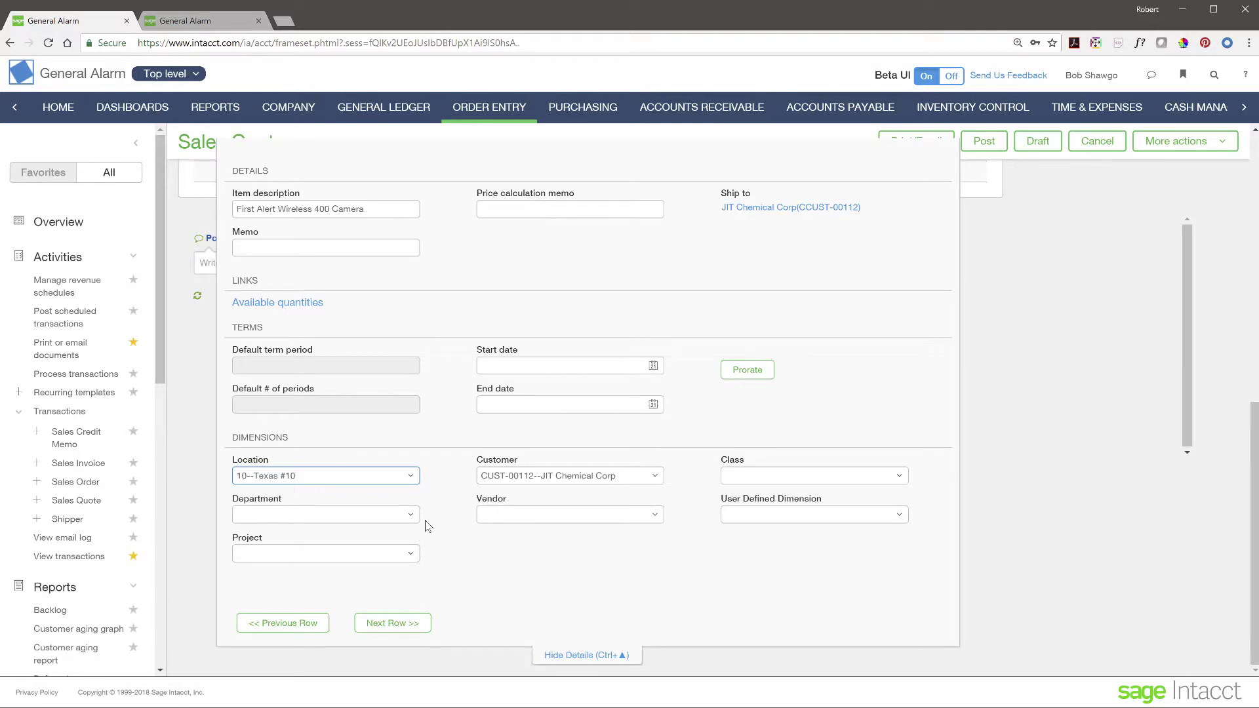
{"action": "left_click", "coordinate": [583, 656]}
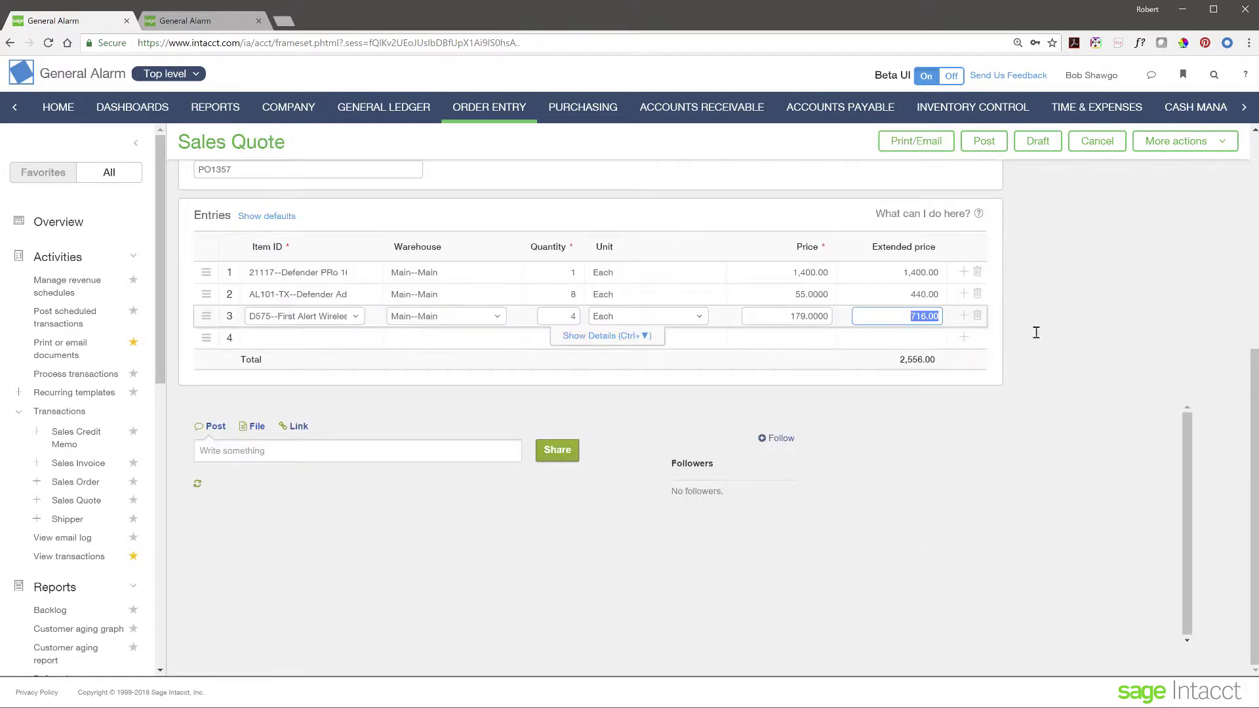
Step: Post quote SQ-0013 and bring up the Convert choices on its Sales Quote row
{"action": "scroll", "coordinate": [1174, 318], "scroll_direction": "up", "scroll_amount": 3}
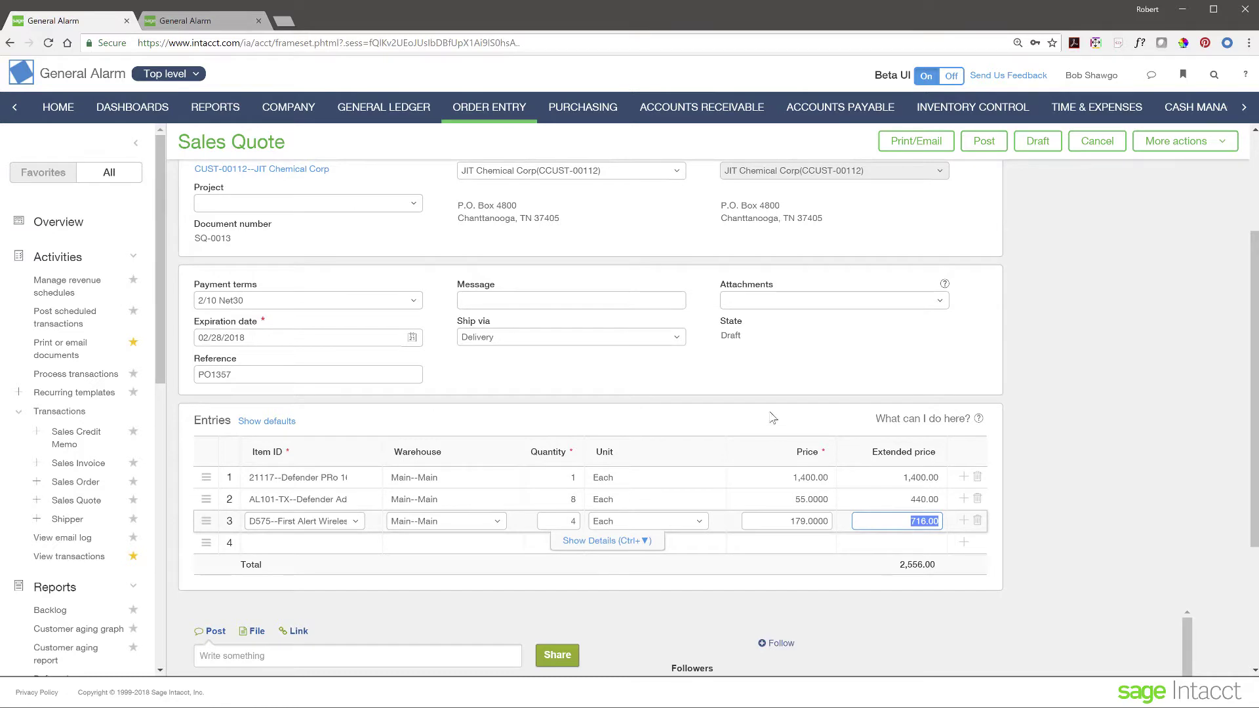
{"action": "left_click", "coordinate": [985, 144]}
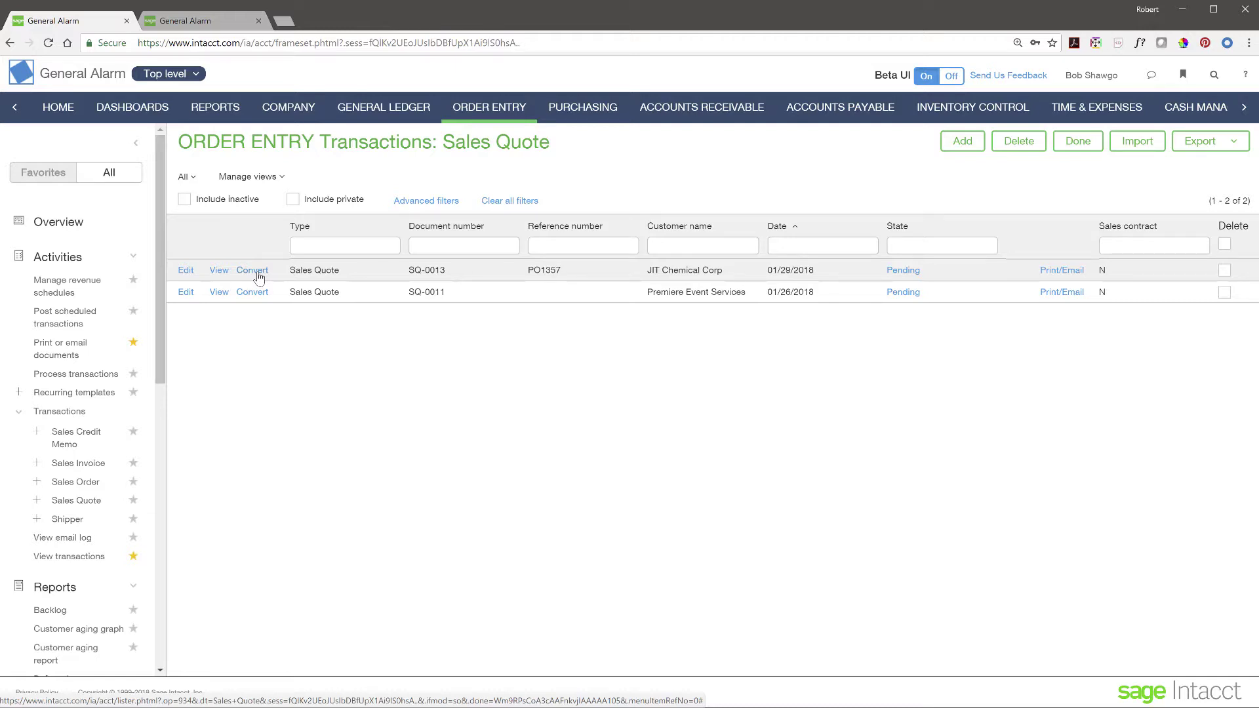
{"action": "left_click", "coordinate": [258, 271]}
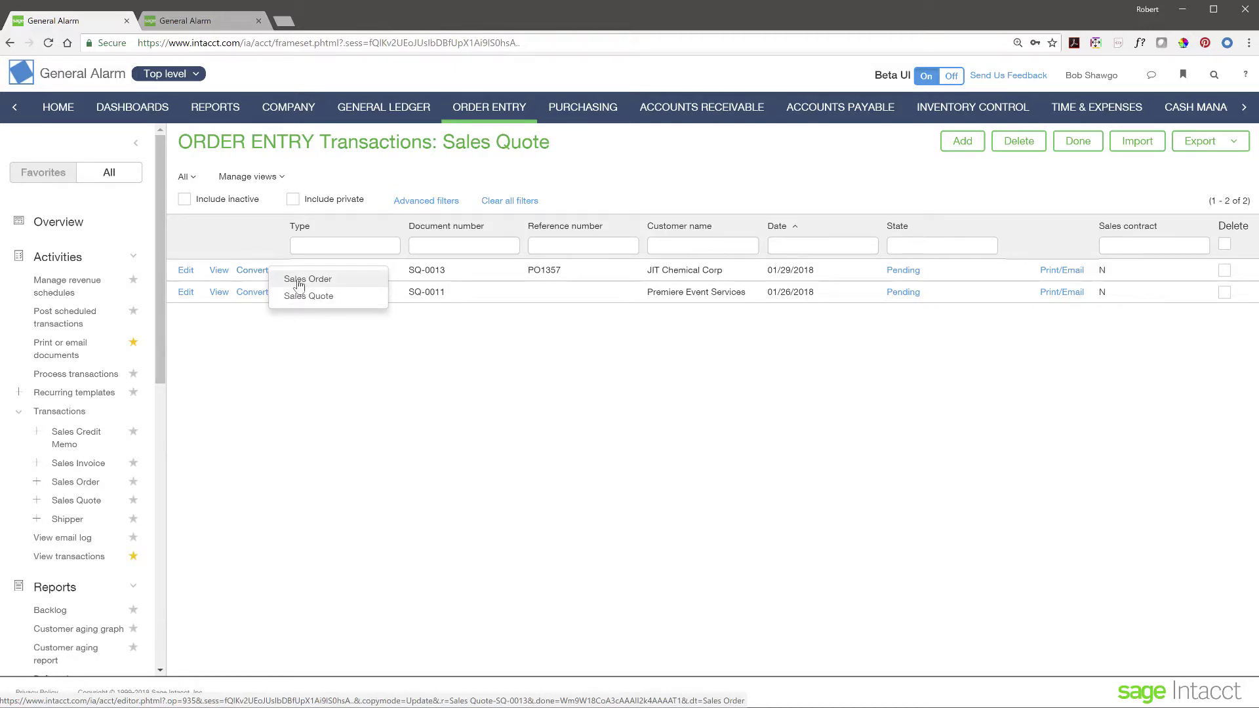
Step: Convert quote SQ-0013 into a Sales Order and post it as SO-0048
{"action": "left_click", "coordinate": [307, 279]}
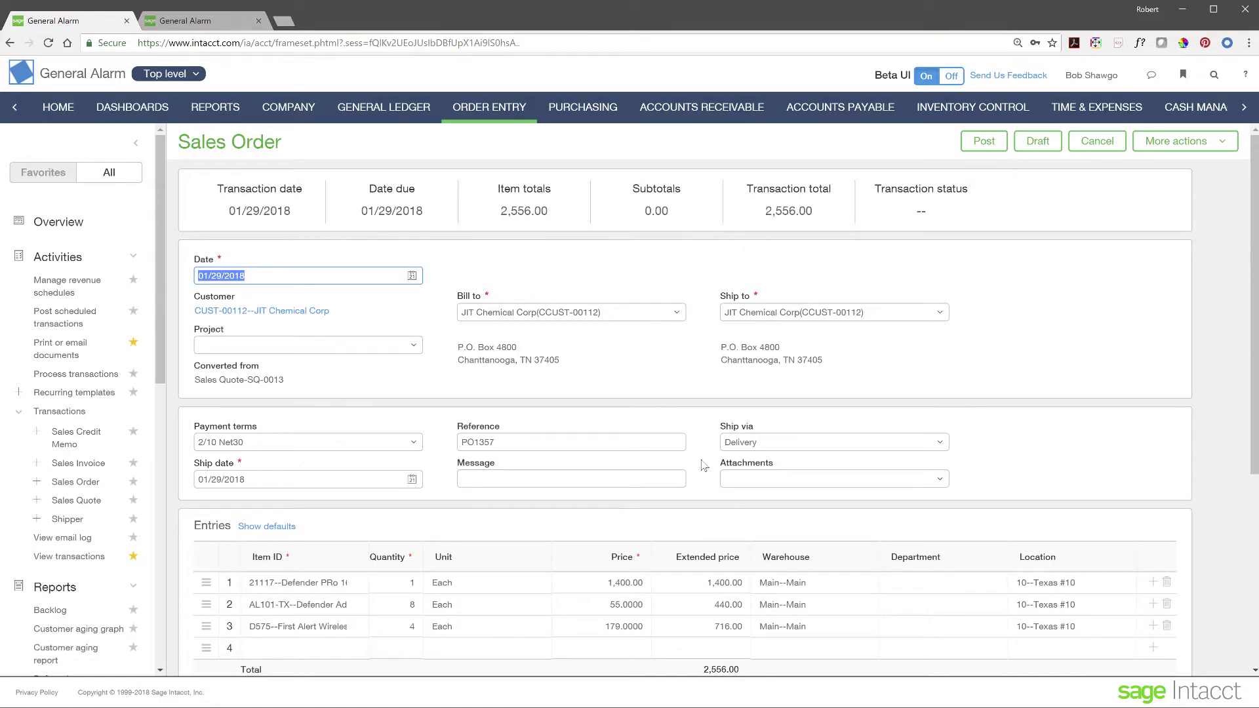
{"action": "scroll", "coordinate": [426, 488], "scroll_direction": "down", "scroll_amount": 2}
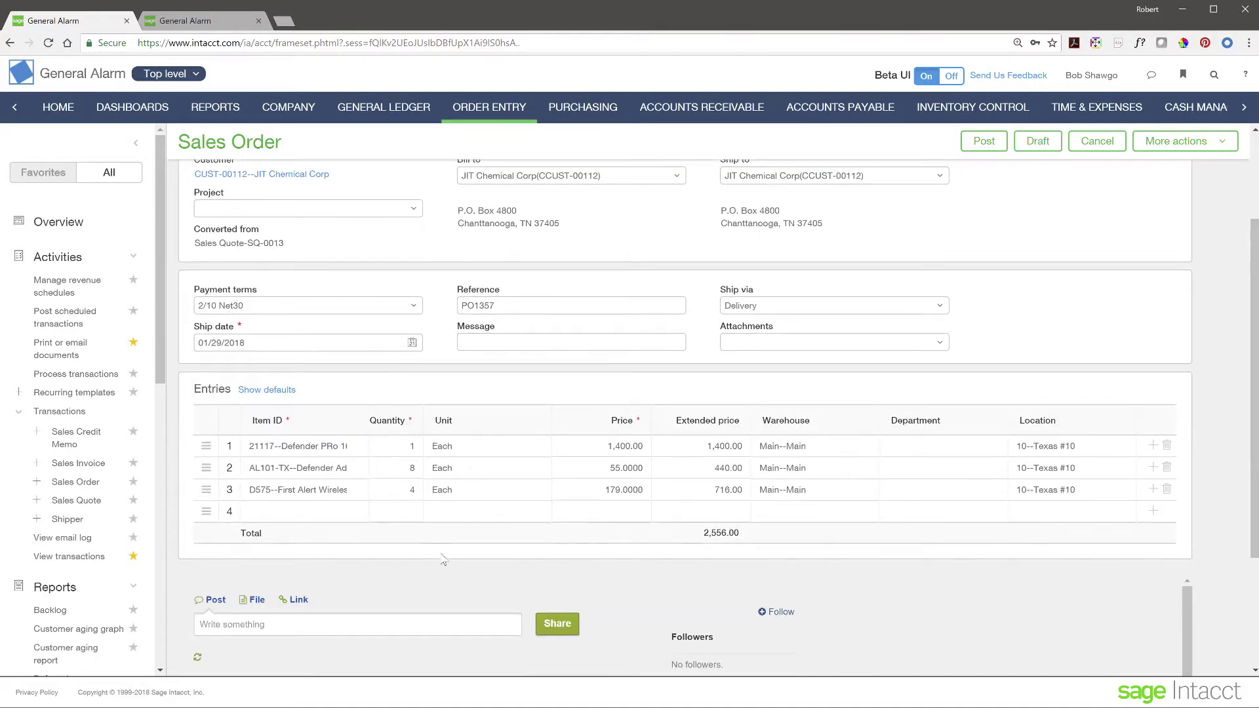
{"action": "scroll", "coordinate": [434, 552], "scroll_direction": "up", "scroll_amount": 2}
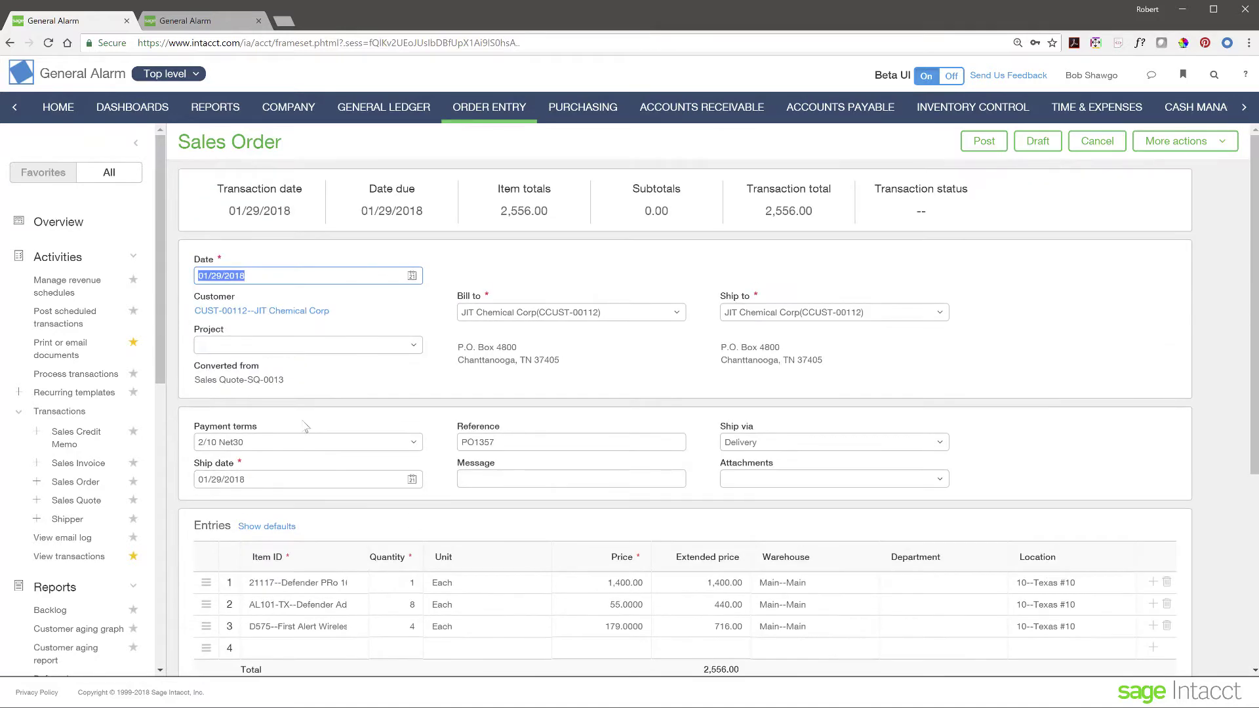
{"action": "left_click", "coordinate": [507, 479]}
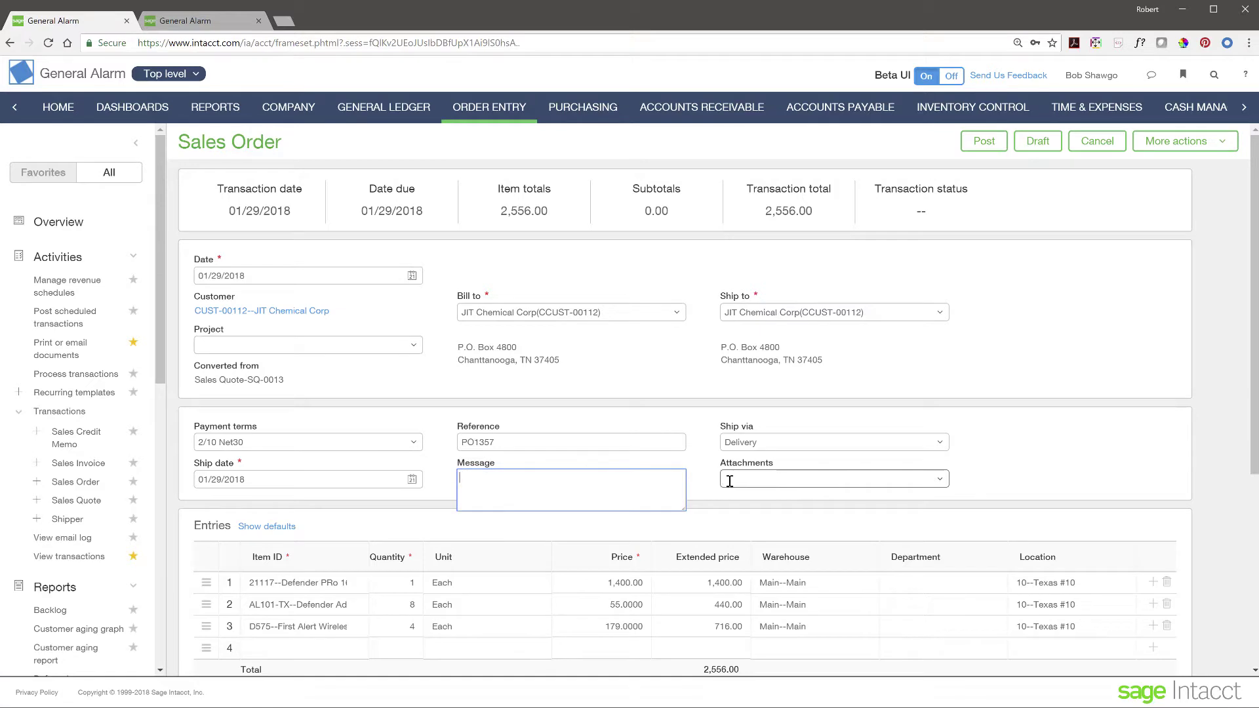
{"action": "left_click", "coordinate": [702, 498]}
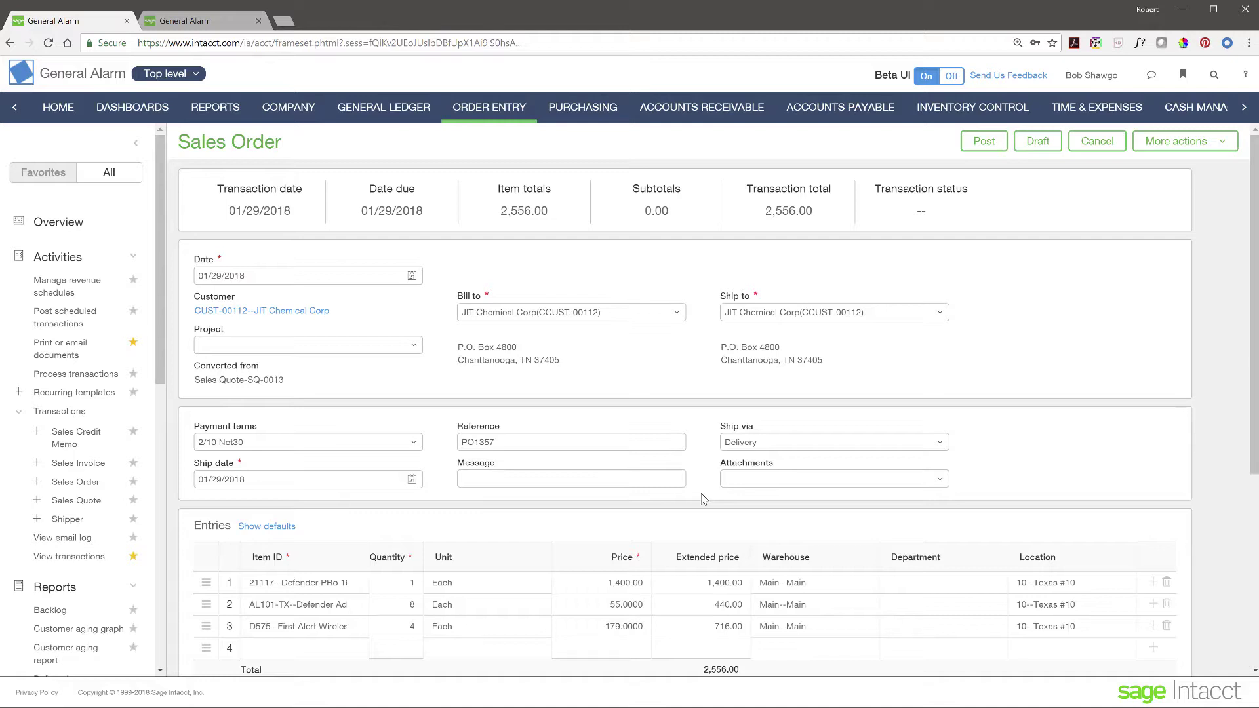
{"action": "left_click", "coordinate": [983, 144]}
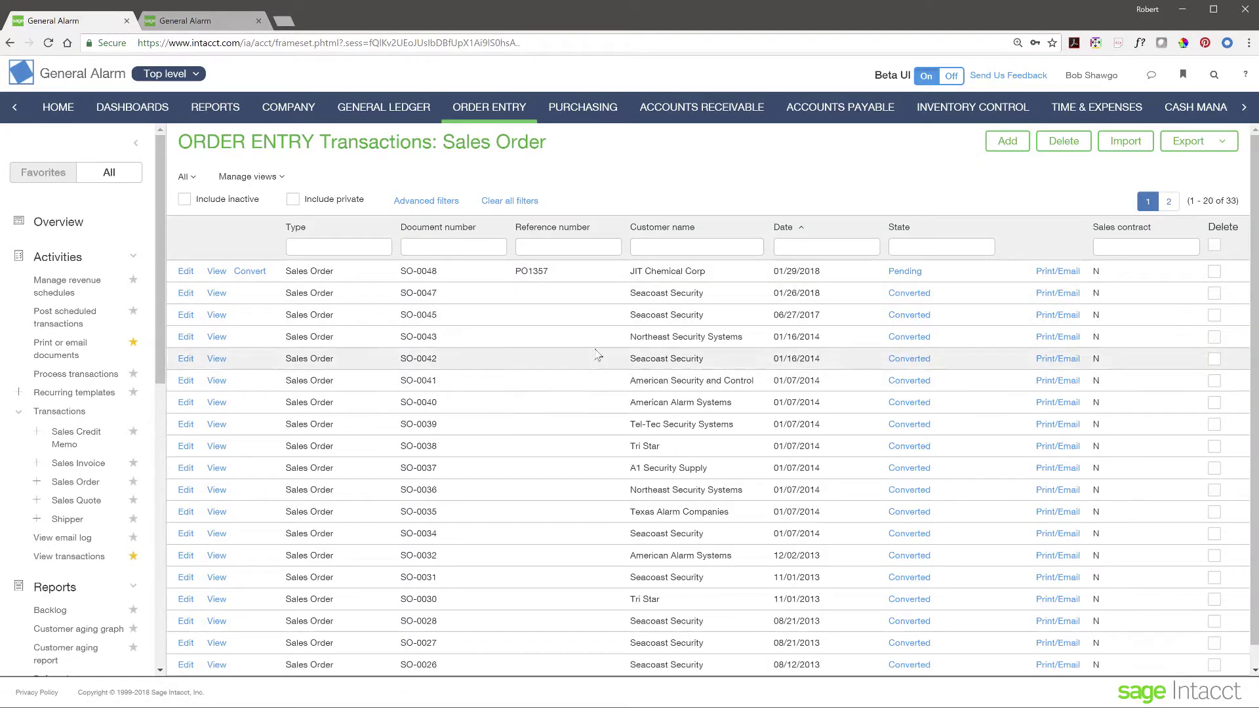
Step: Convert sales order SO-0048 into a Shipper and post it as SHIP-0029
{"action": "left_click", "coordinate": [253, 276]}
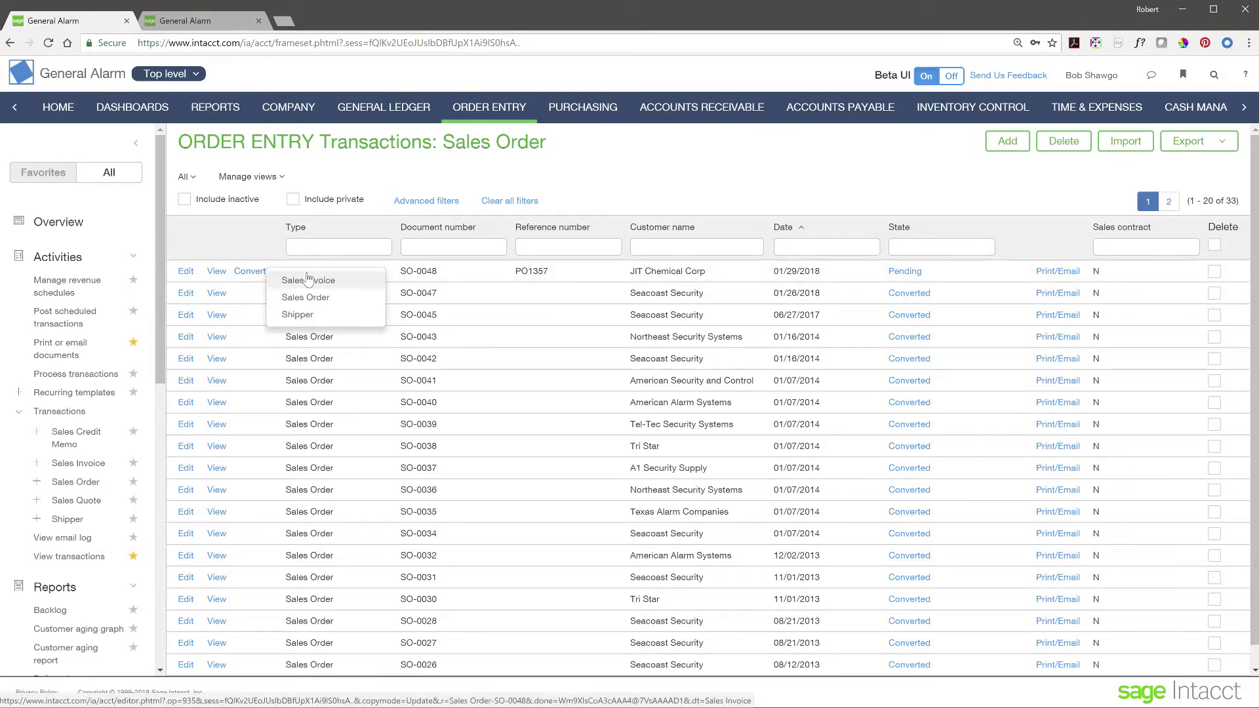
{"action": "left_click", "coordinate": [300, 315]}
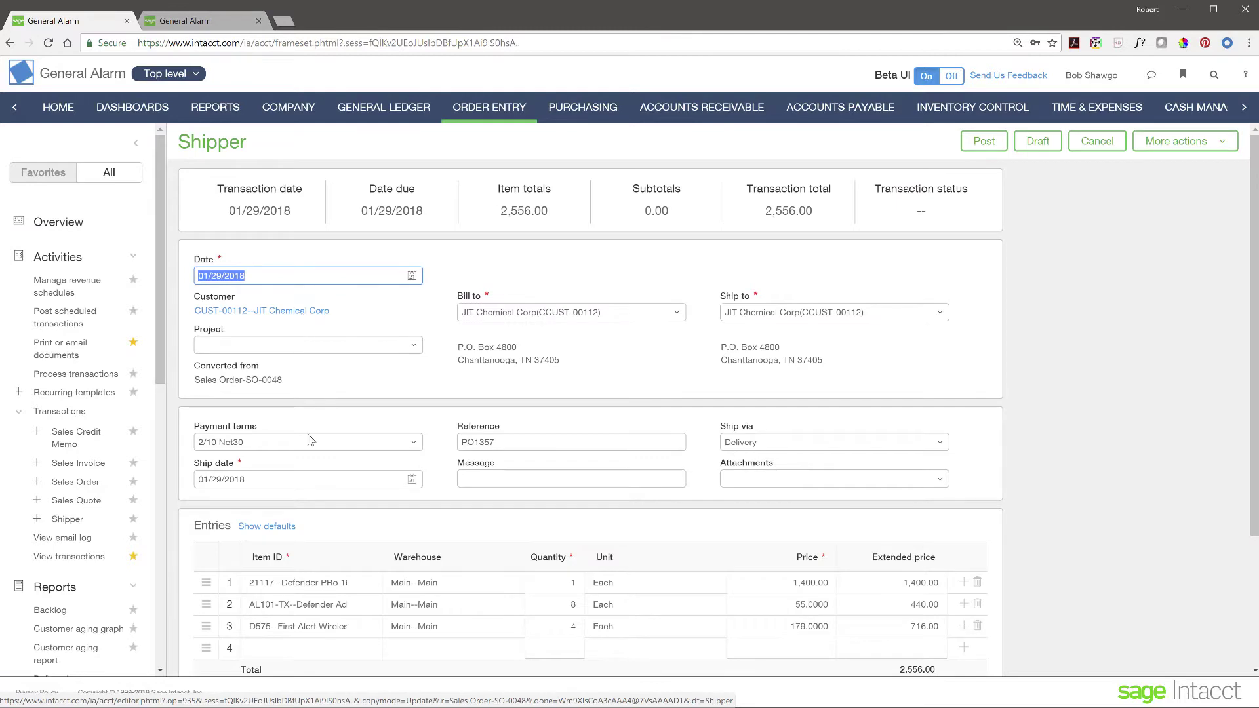
{"action": "left_click", "coordinate": [977, 147]}
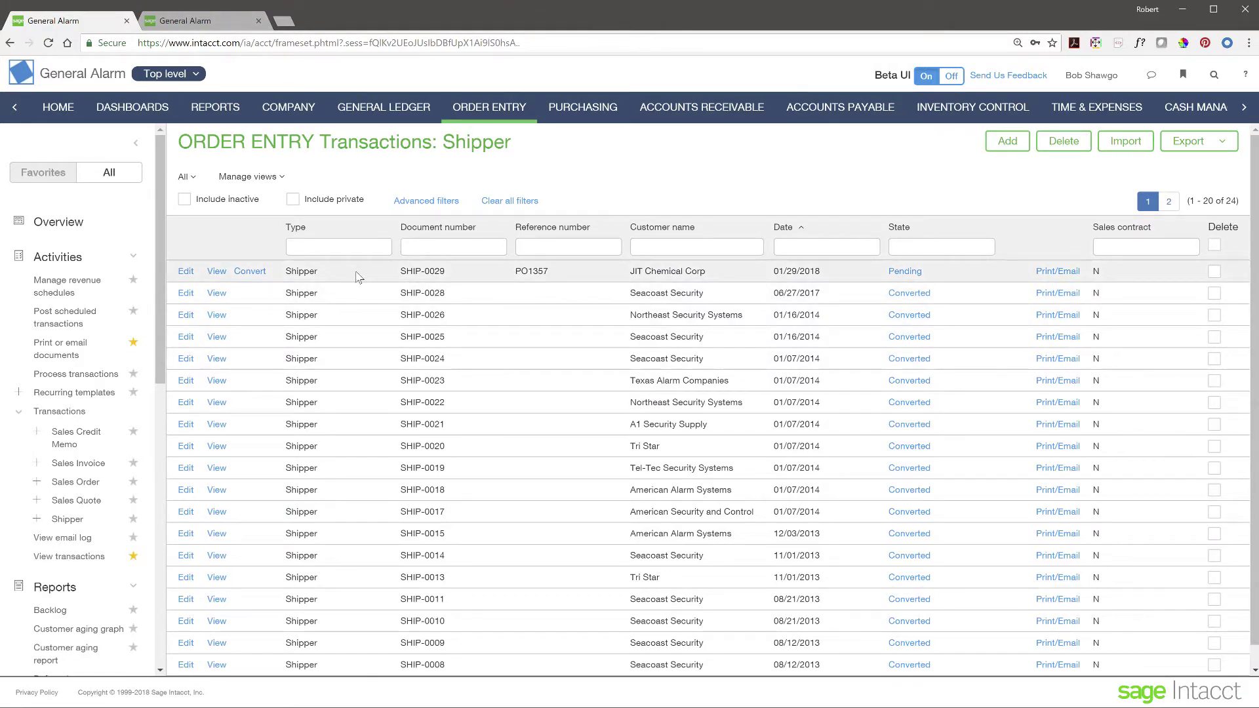
Step: Convert shipper SHIP-0029 into a Sales Invoice and post it as INV-0089
{"action": "left_click", "coordinate": [250, 278]}
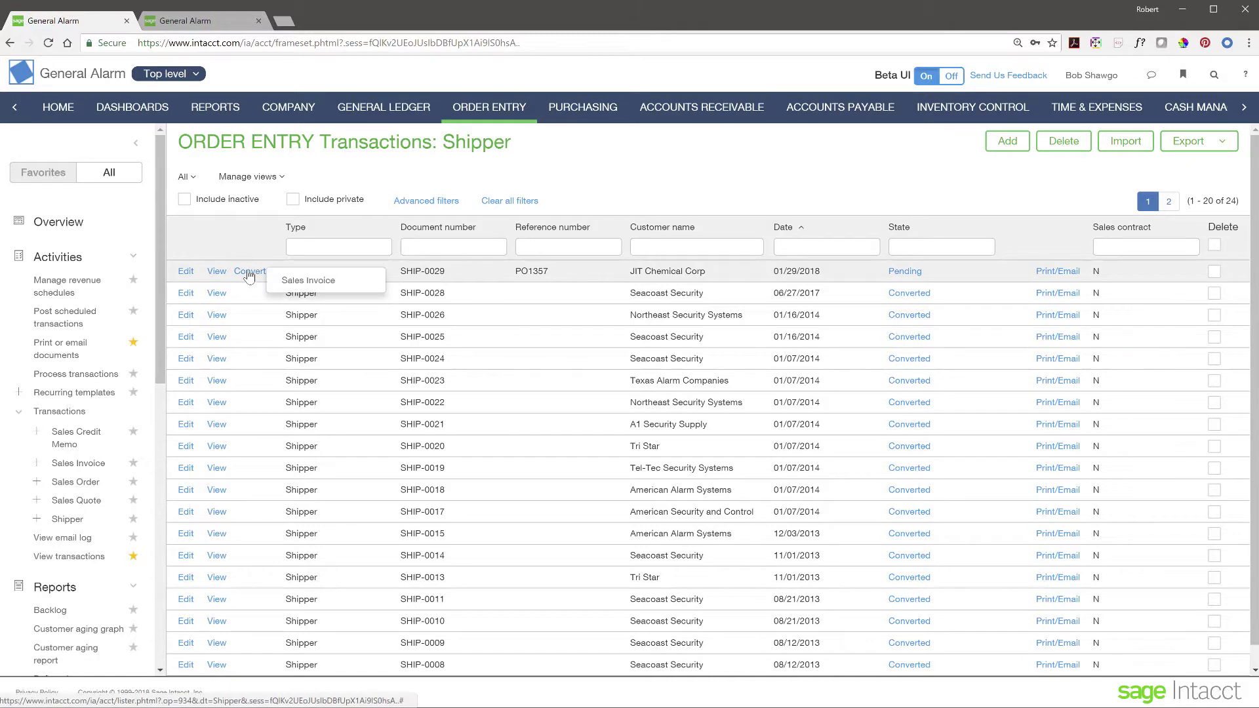
{"action": "left_click", "coordinate": [309, 282]}
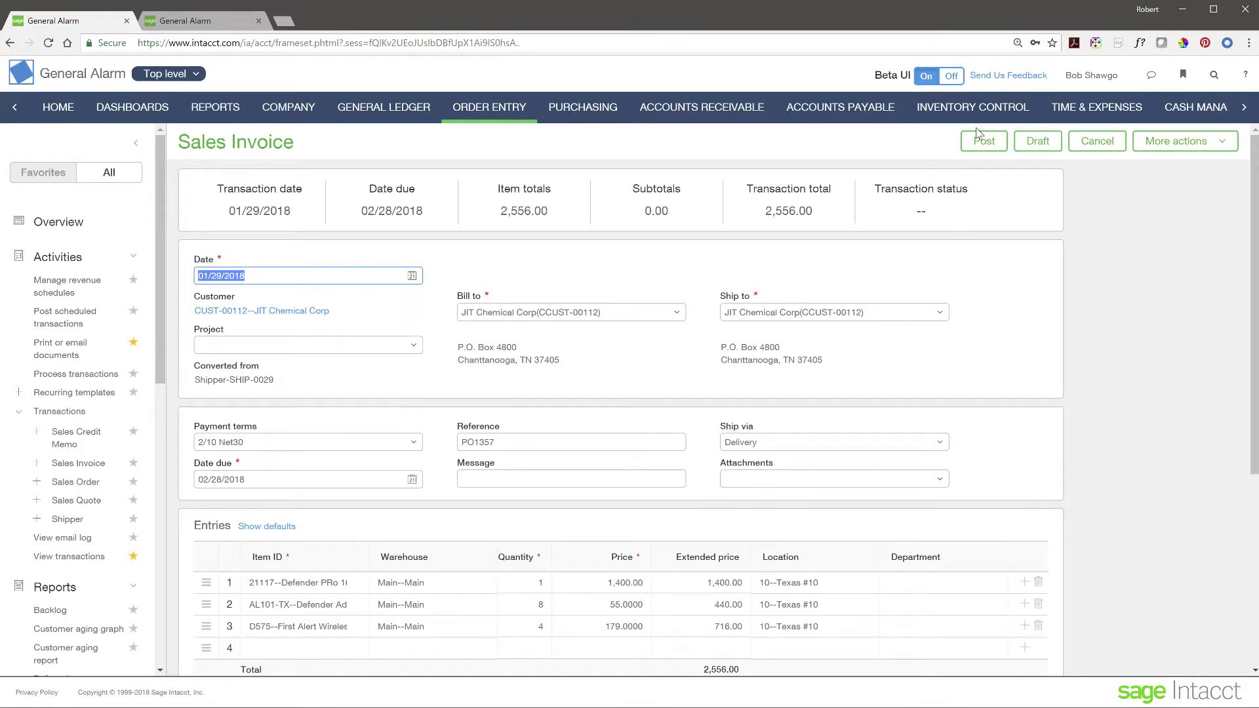
{"action": "left_click", "coordinate": [985, 142]}
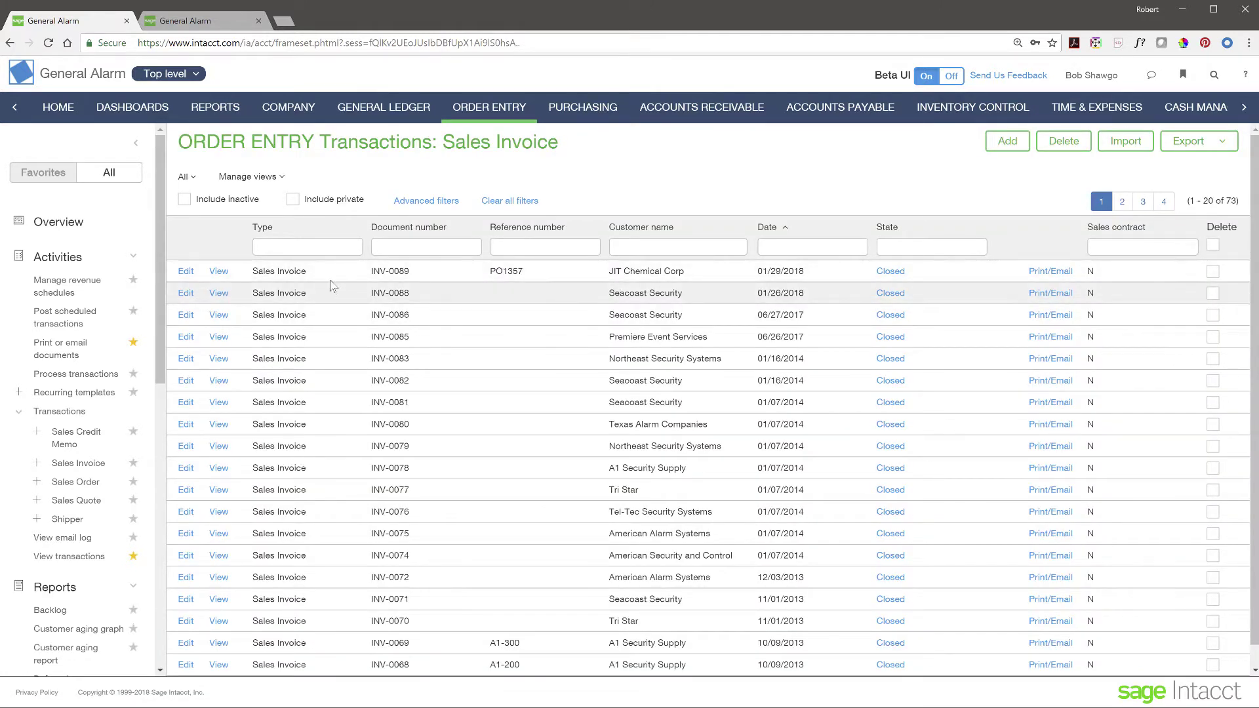
Step: Filter invoices by customer name 'Texas' and view invoice INV-0080
{"action": "left_click", "coordinate": [136, 143]}
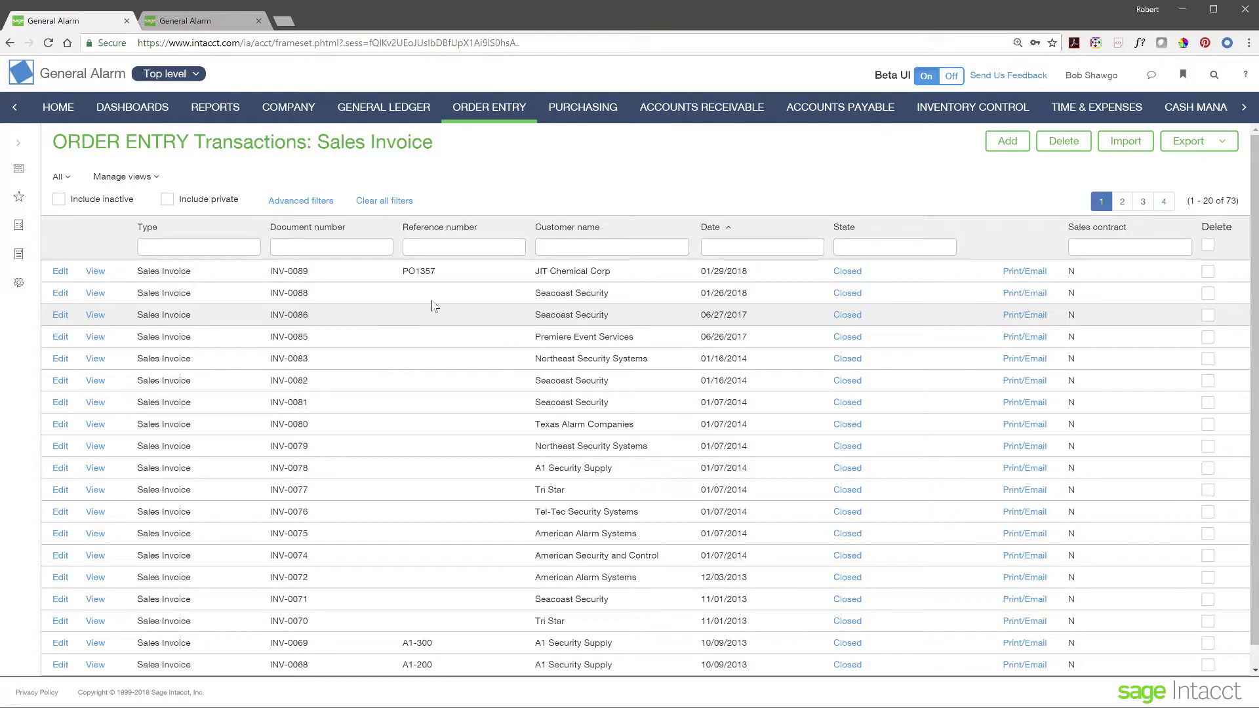
{"action": "left_click", "coordinate": [579, 248]}
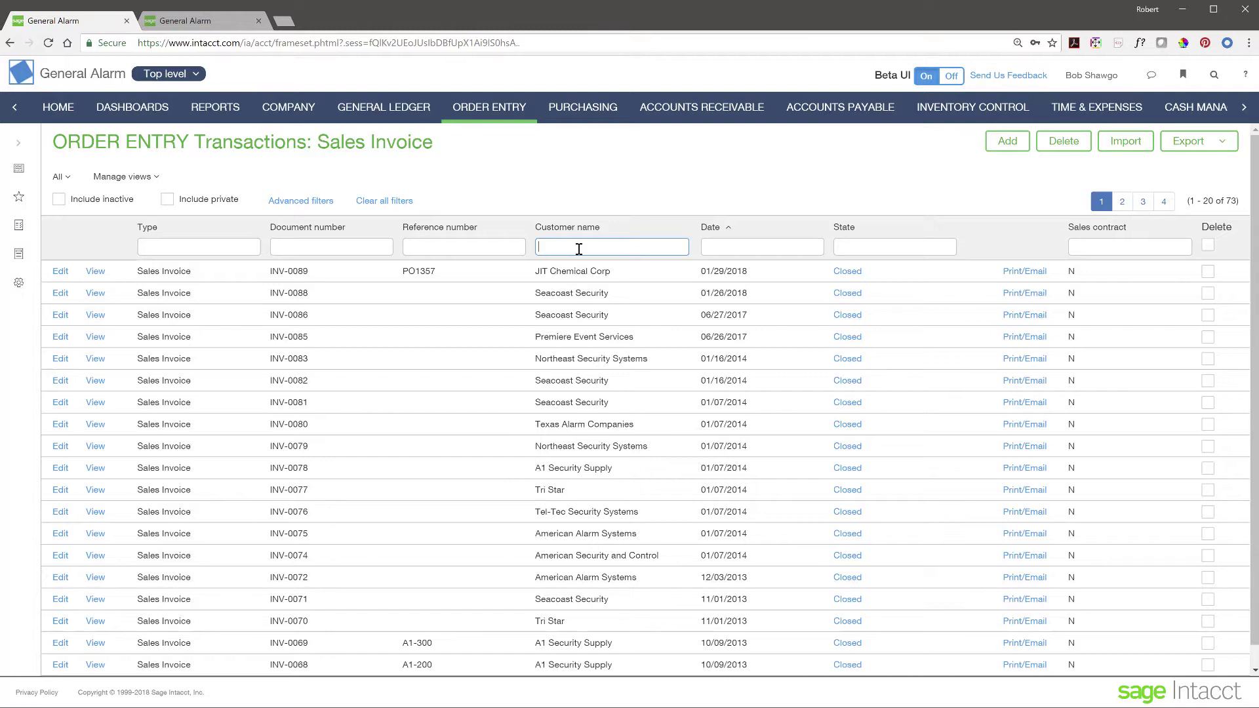
{"action": "type", "text": "Texas"}
{"action": "key", "text": "Return"}
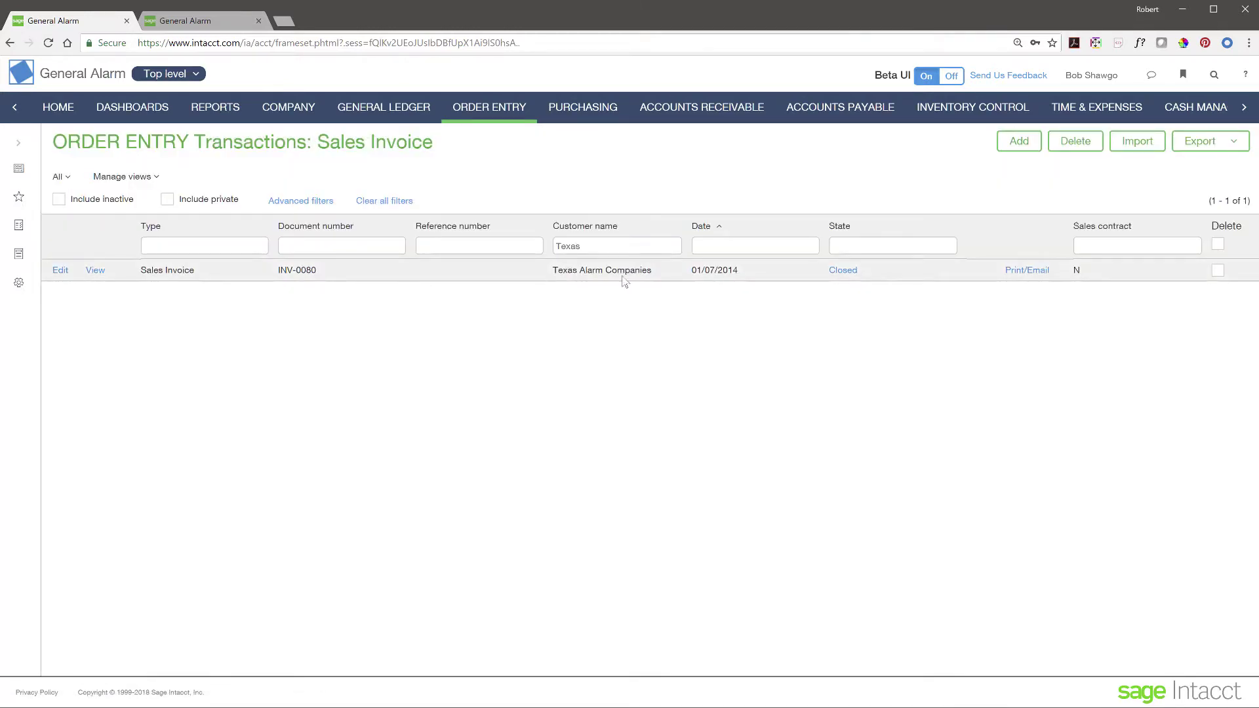
{"action": "left_click", "coordinate": [96, 271]}
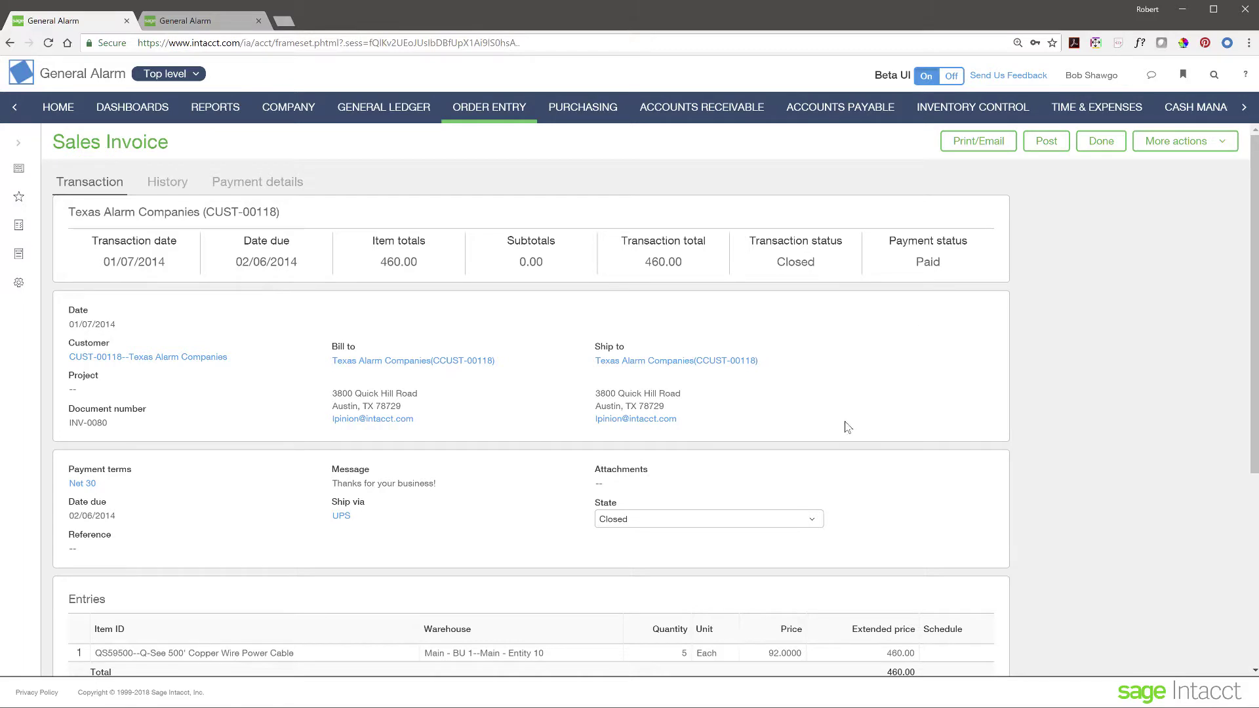
{"action": "scroll", "coordinate": [848, 428], "scroll_direction": "down", "scroll_amount": 3}
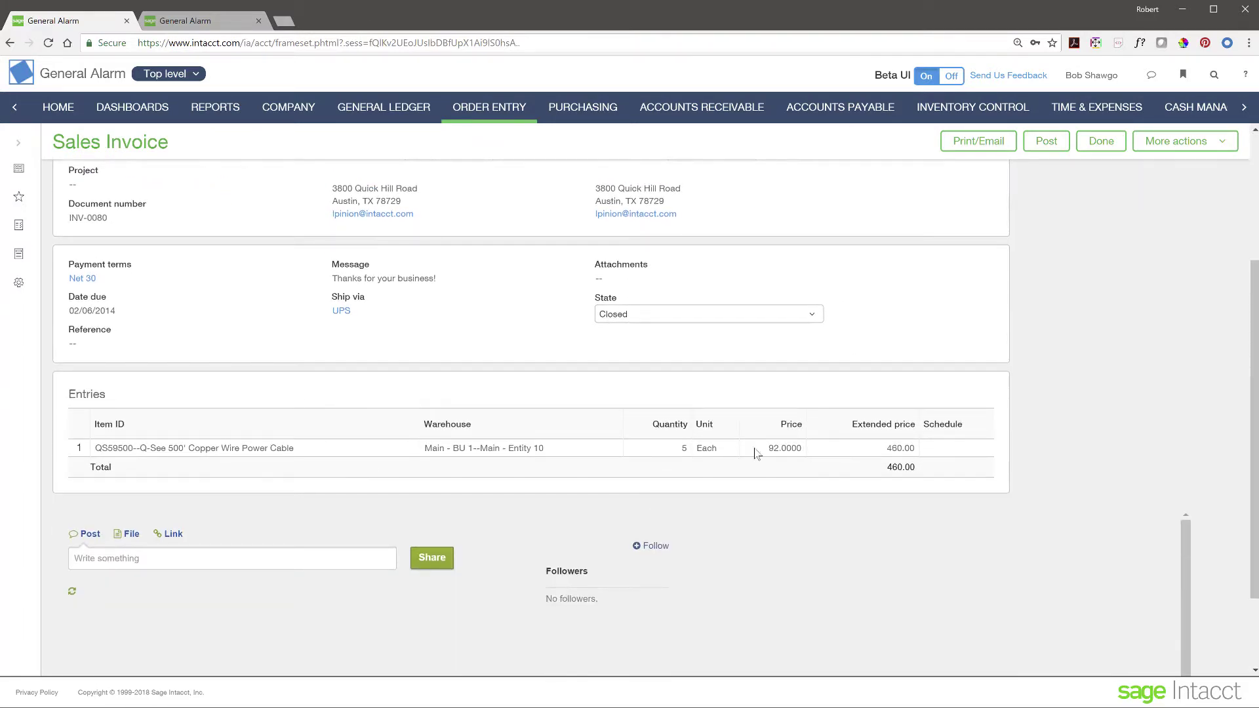
{"action": "scroll", "coordinate": [484, 421], "scroll_direction": "up", "scroll_amount": 3}
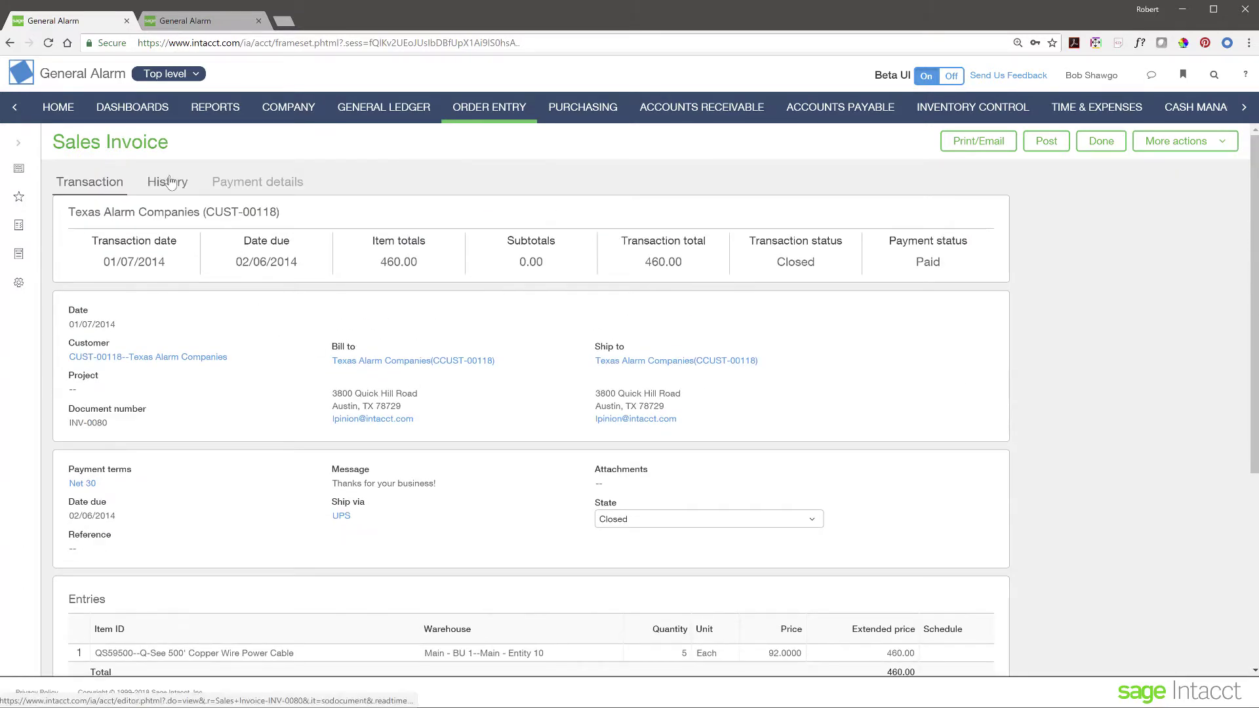
Step: Review INV-0080's History and Payment details, then view its 460.00 check payment
{"action": "left_click", "coordinate": [169, 180]}
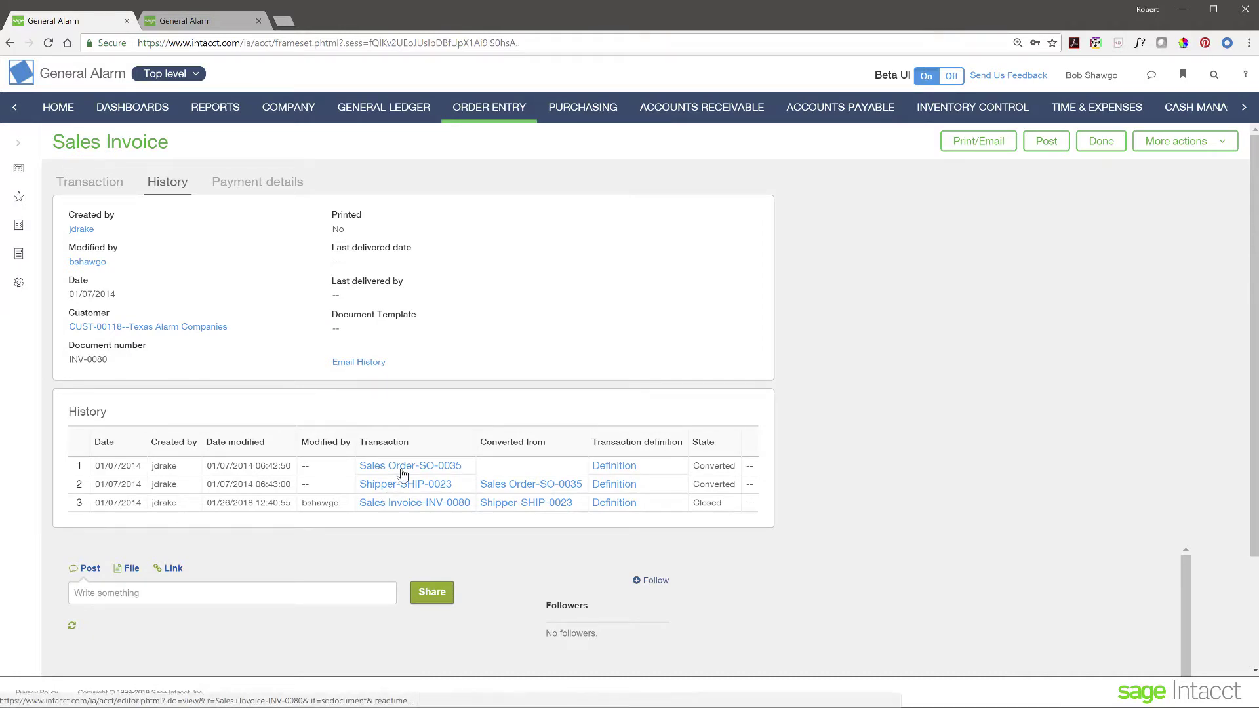
{"action": "left_click", "coordinate": [429, 504]}
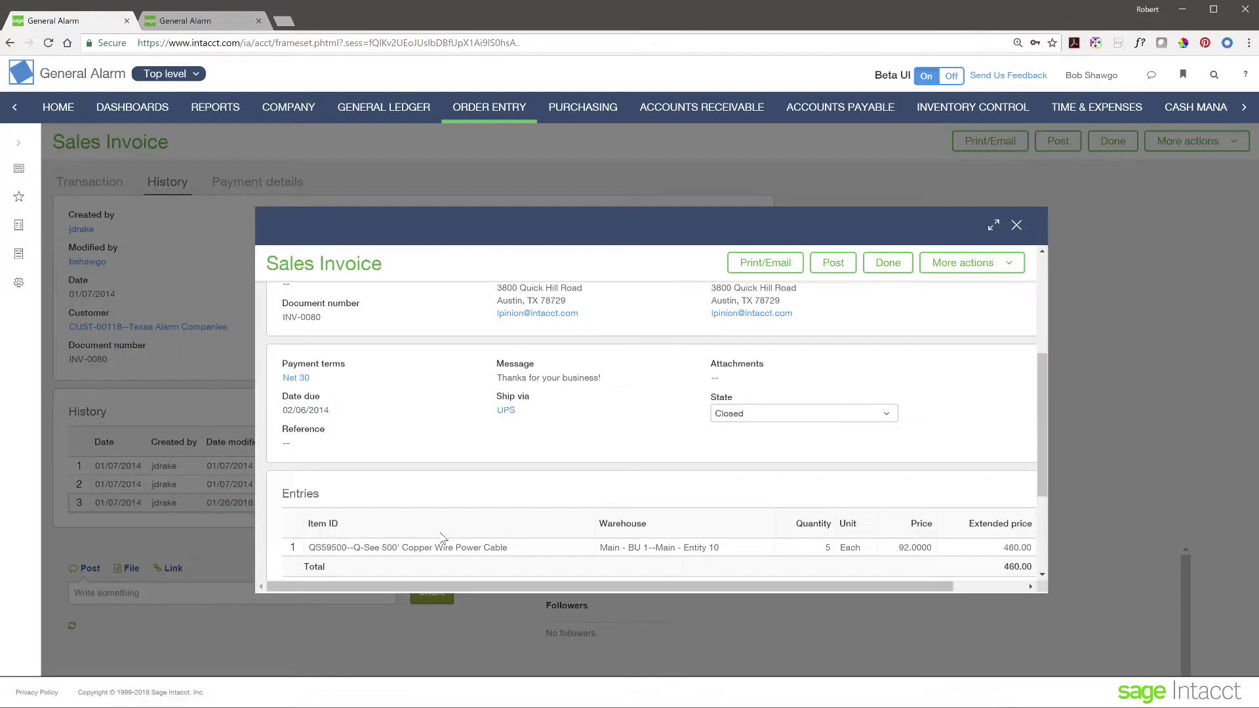
{"action": "scroll", "coordinate": [509, 416], "scroll_direction": "down", "scroll_amount": 4}
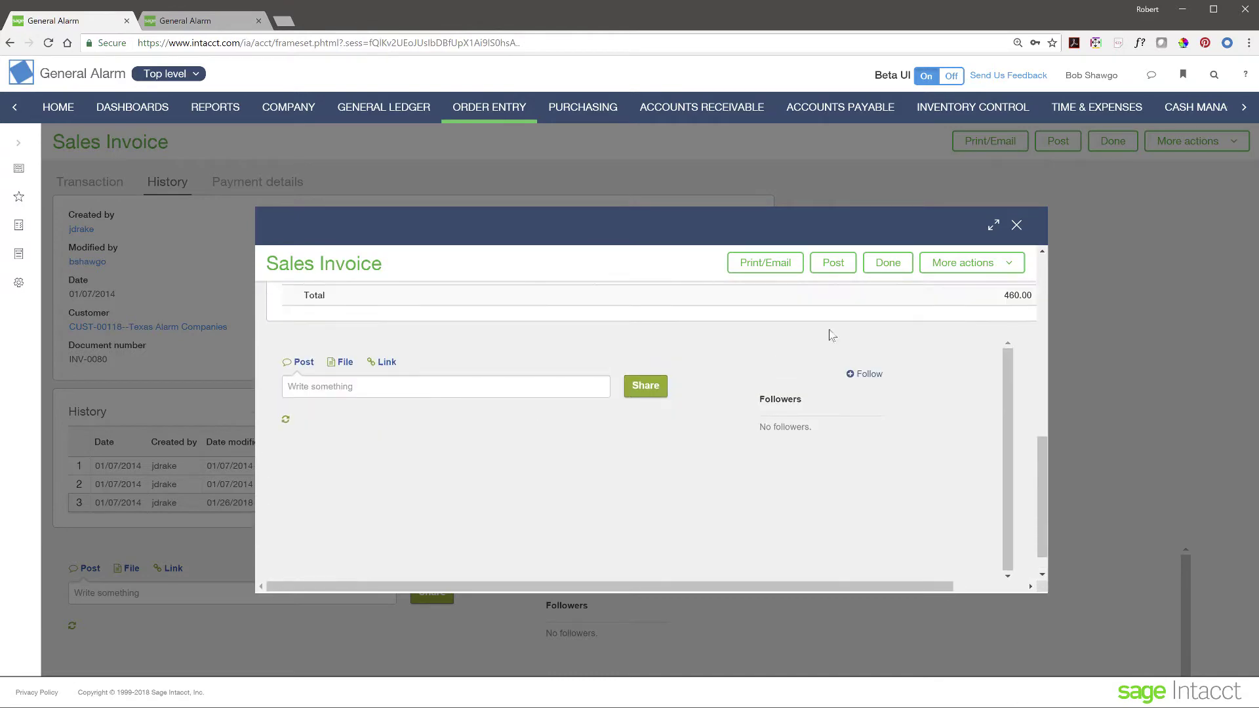
{"action": "left_click", "coordinate": [1016, 224]}
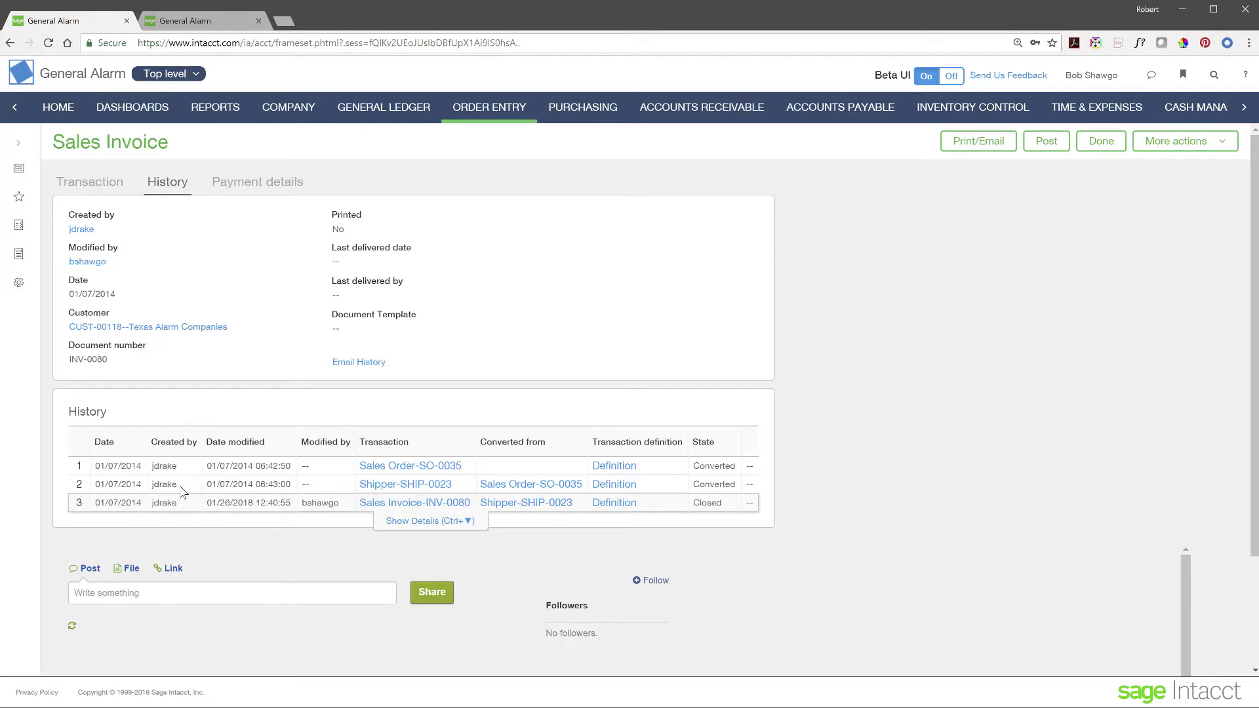
{"action": "left_click", "coordinate": [261, 189]}
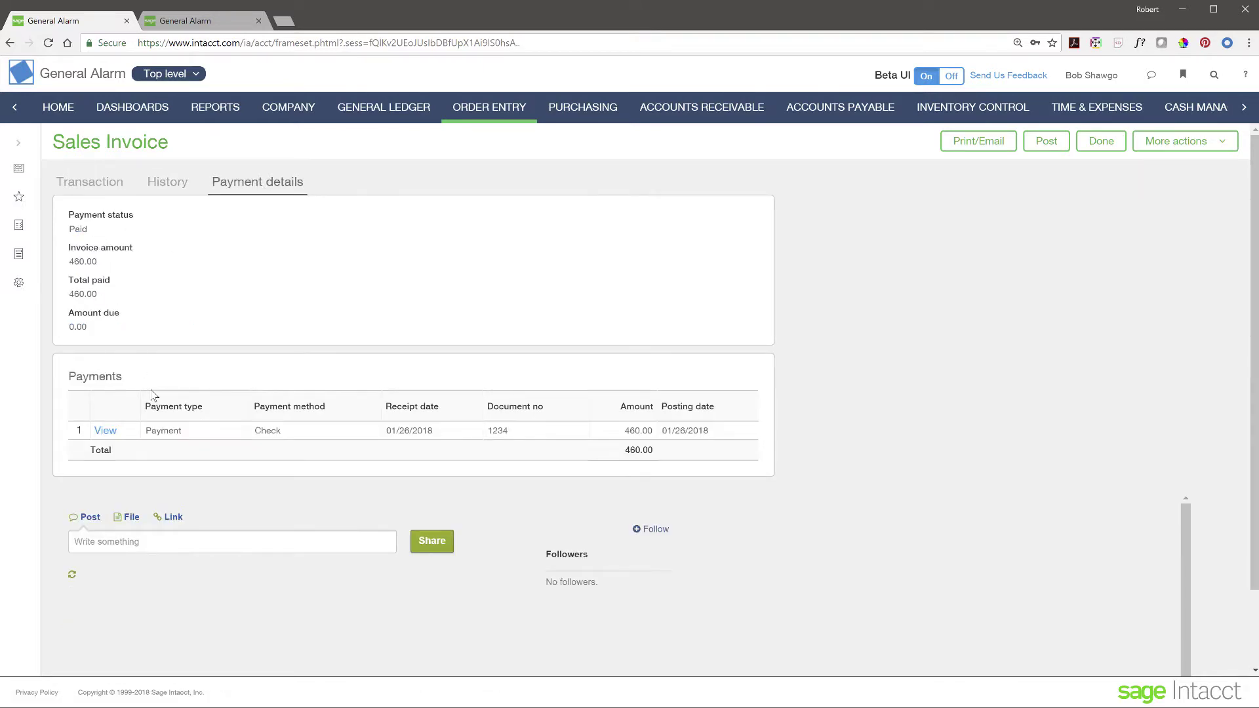
{"action": "left_click", "coordinate": [104, 433]}
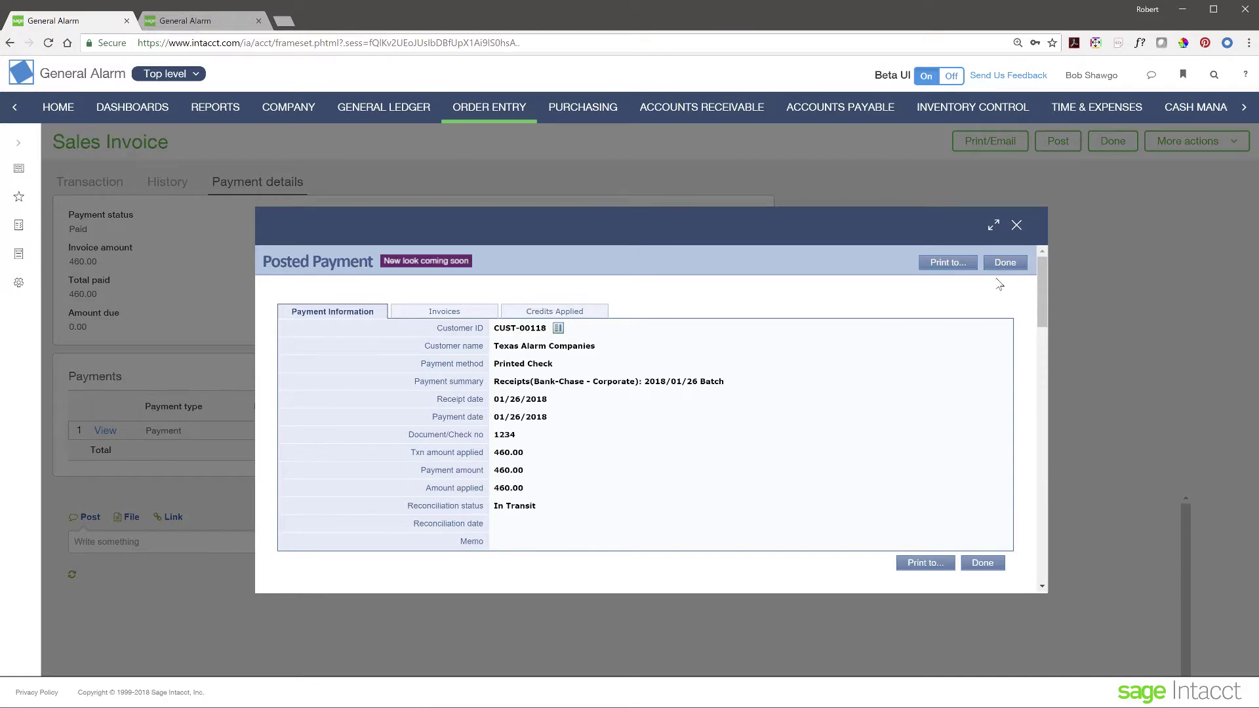
Step: Close the Posted Payment record to return to INV-0080's payment details
{"action": "left_click", "coordinate": [1017, 226]}
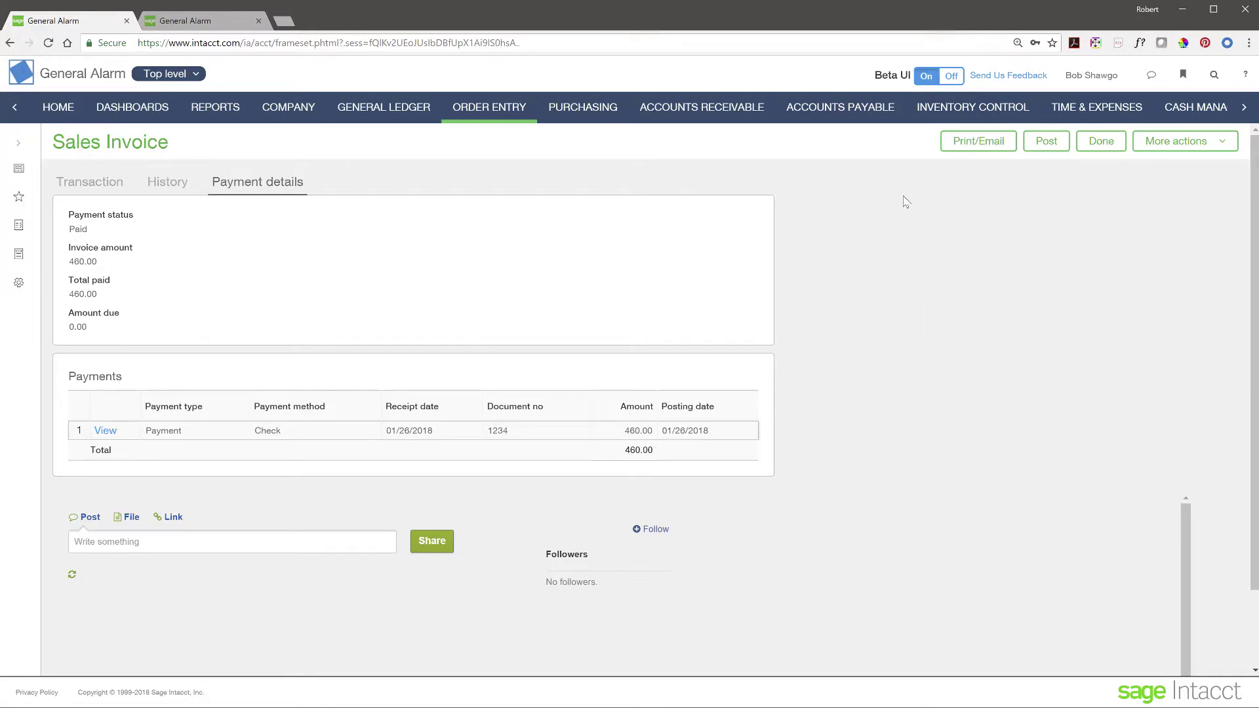
Step: Switch the CFO dashboard to its Daily View
{"action": "left_click", "coordinate": [158, 112]}
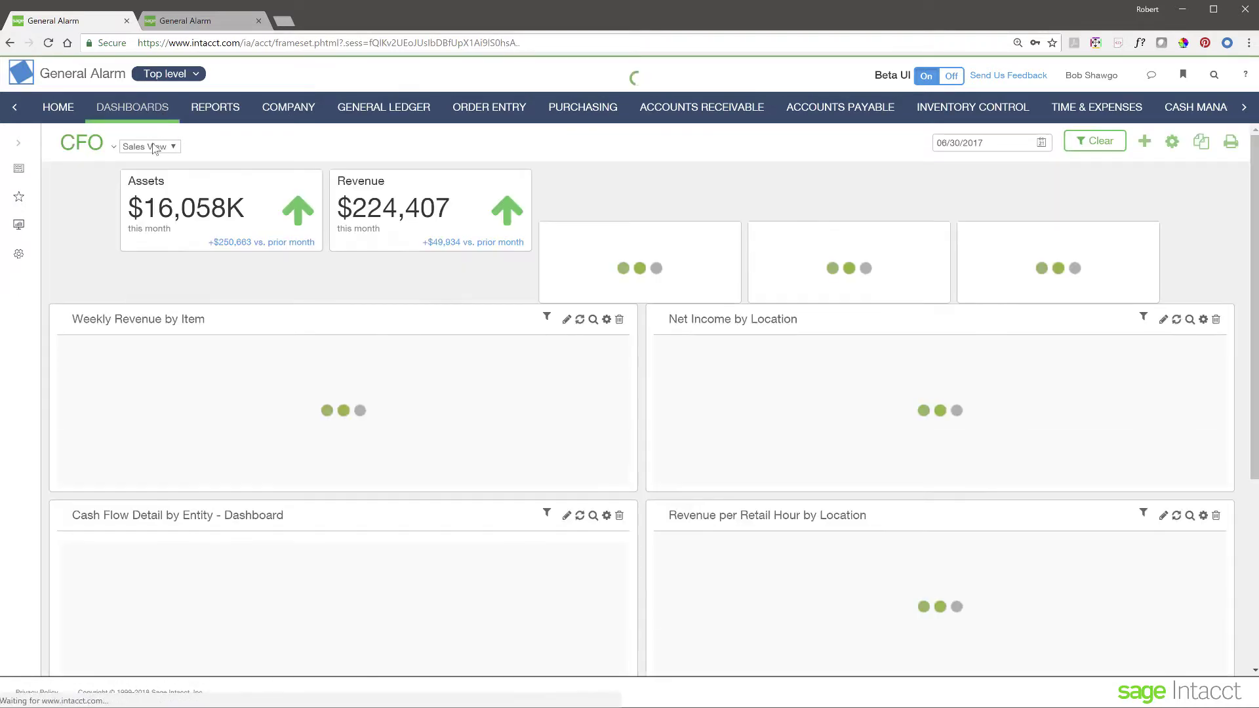
{"action": "left_click", "coordinate": [155, 147]}
{"action": "left_click", "coordinate": [139, 164]}
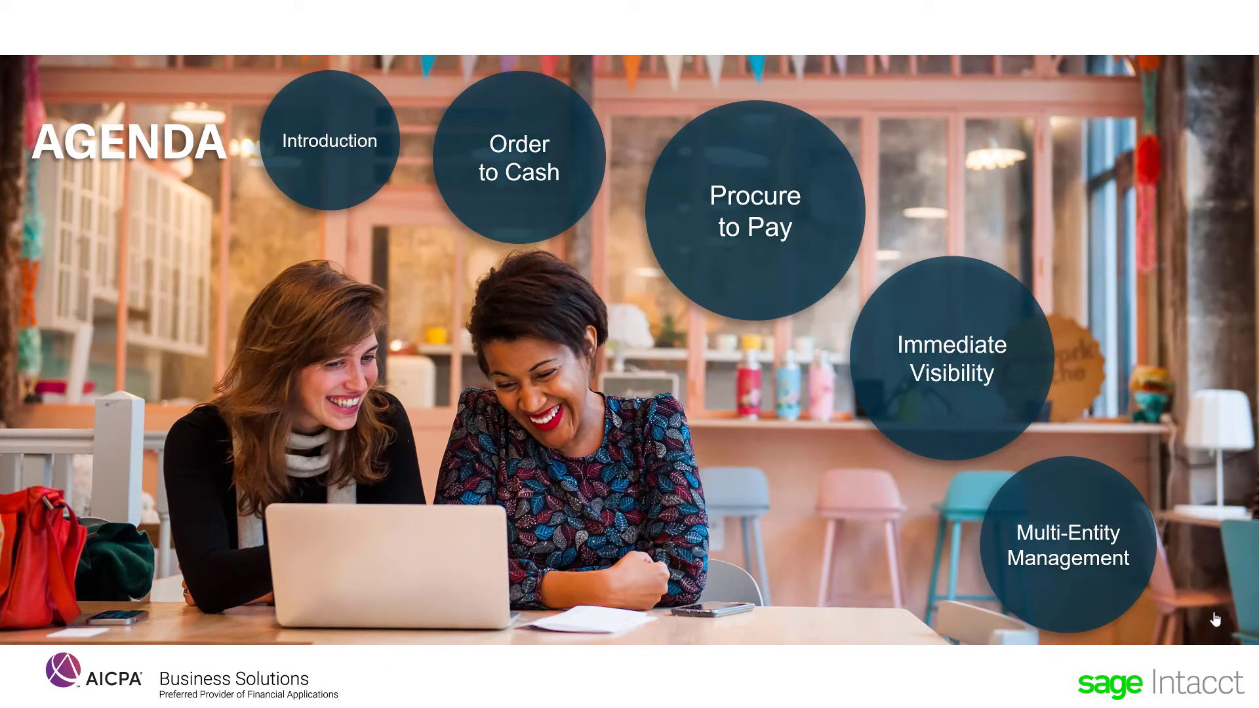
Step: Jump from the Agenda slide to the Procure to Pay section
{"action": "left_click", "coordinate": [796, 225]}
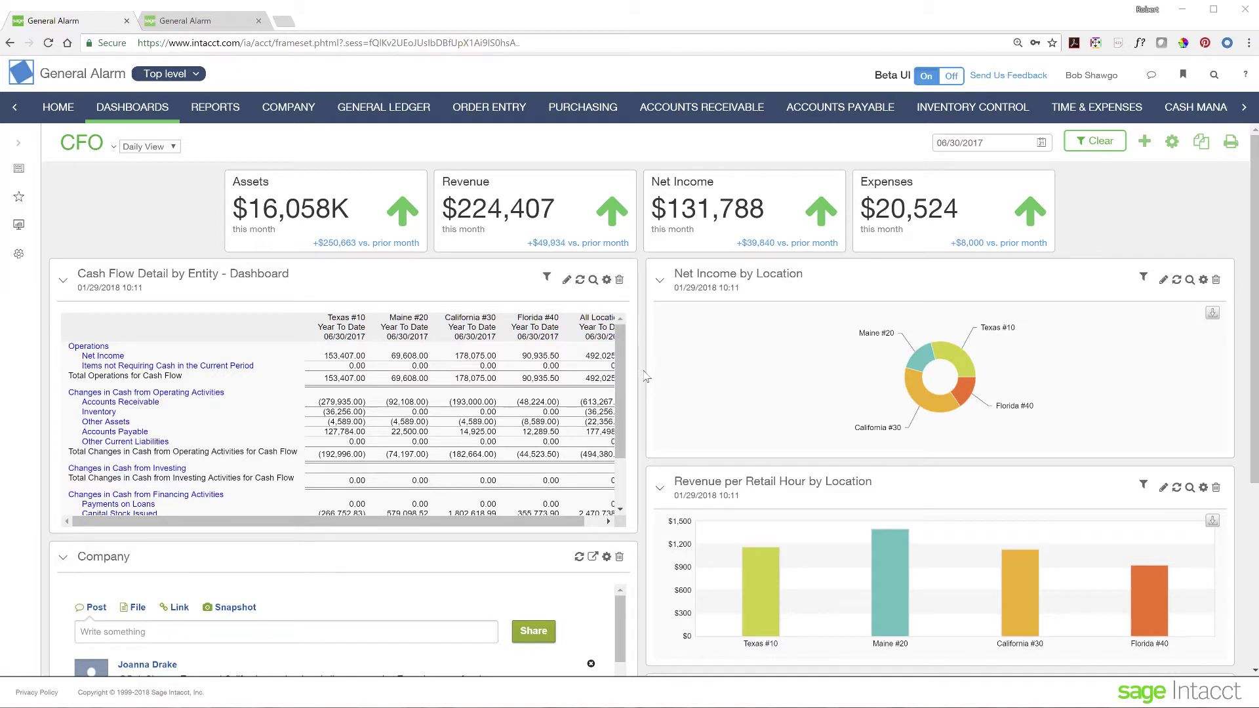
Step: Open the Purchasing module showing requisition, purchase order, shipment and vendor invoice tasks
{"action": "left_click", "coordinate": [581, 109]}
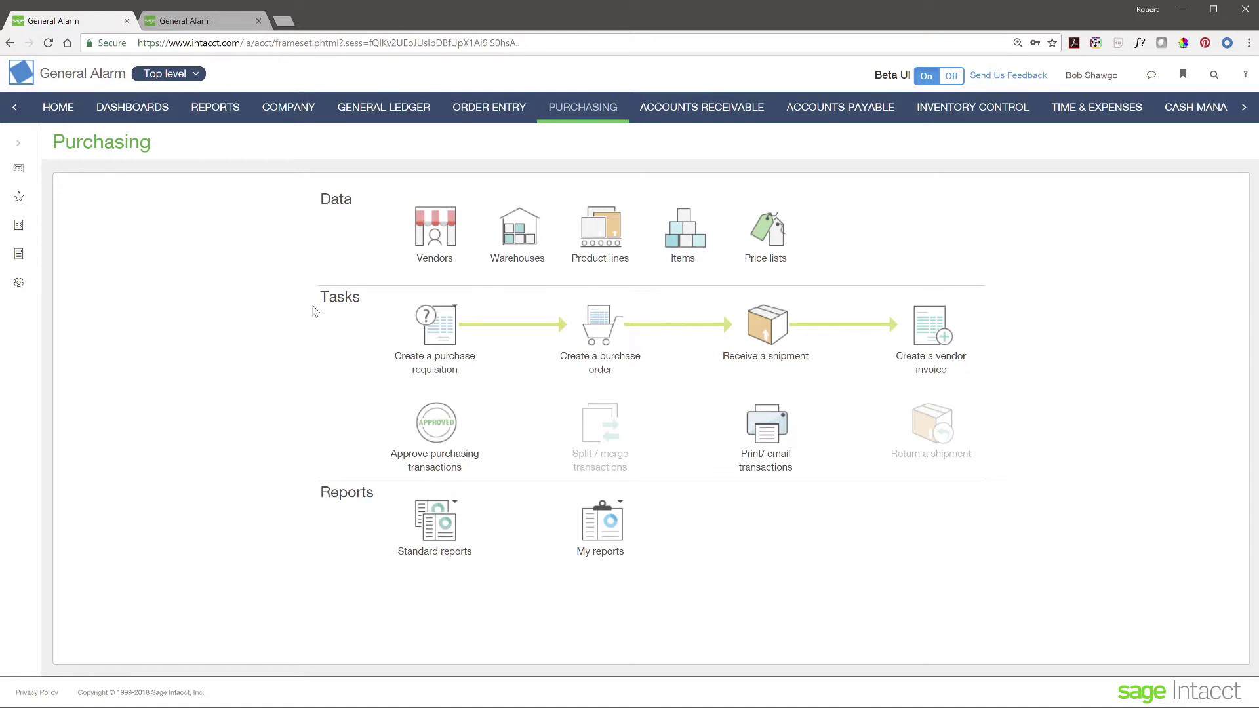
Step: Switch to the second General Alarm session showing the Home page
{"action": "left_click", "coordinate": [212, 23]}
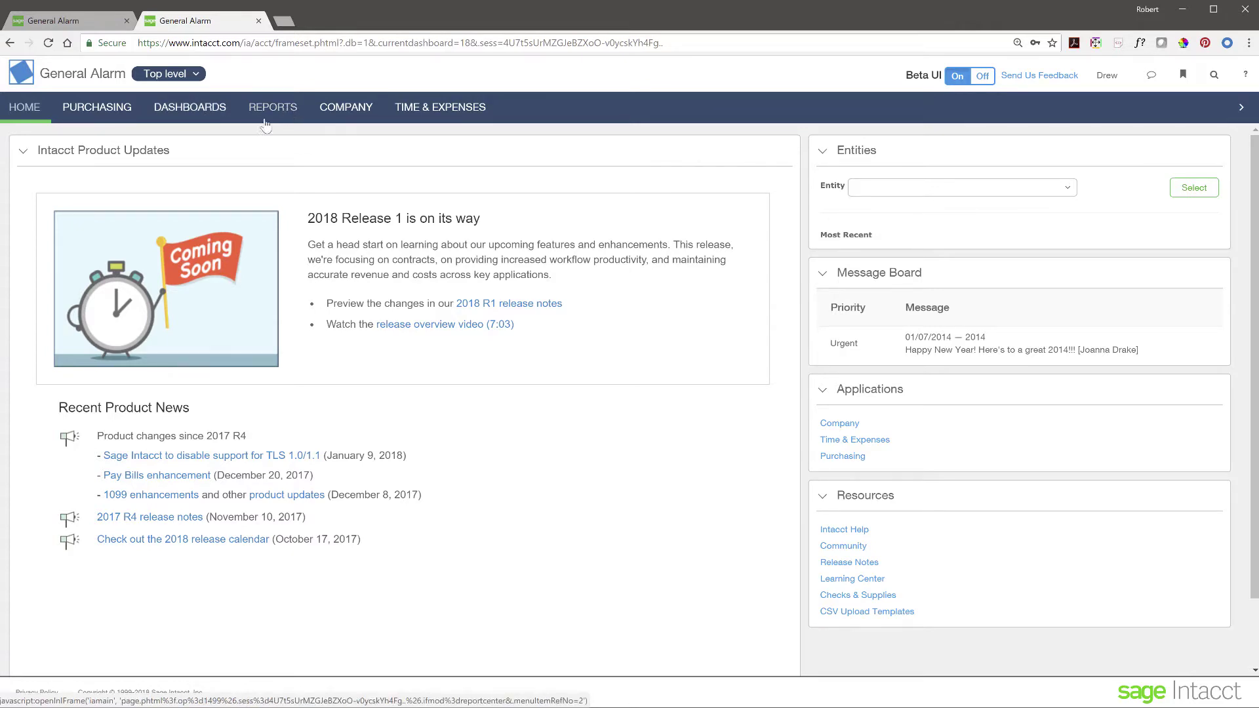
Step: Create a new blank purchase requisition from the Purchasing area, dated 01/29/2018
{"action": "left_click", "coordinate": [105, 108]}
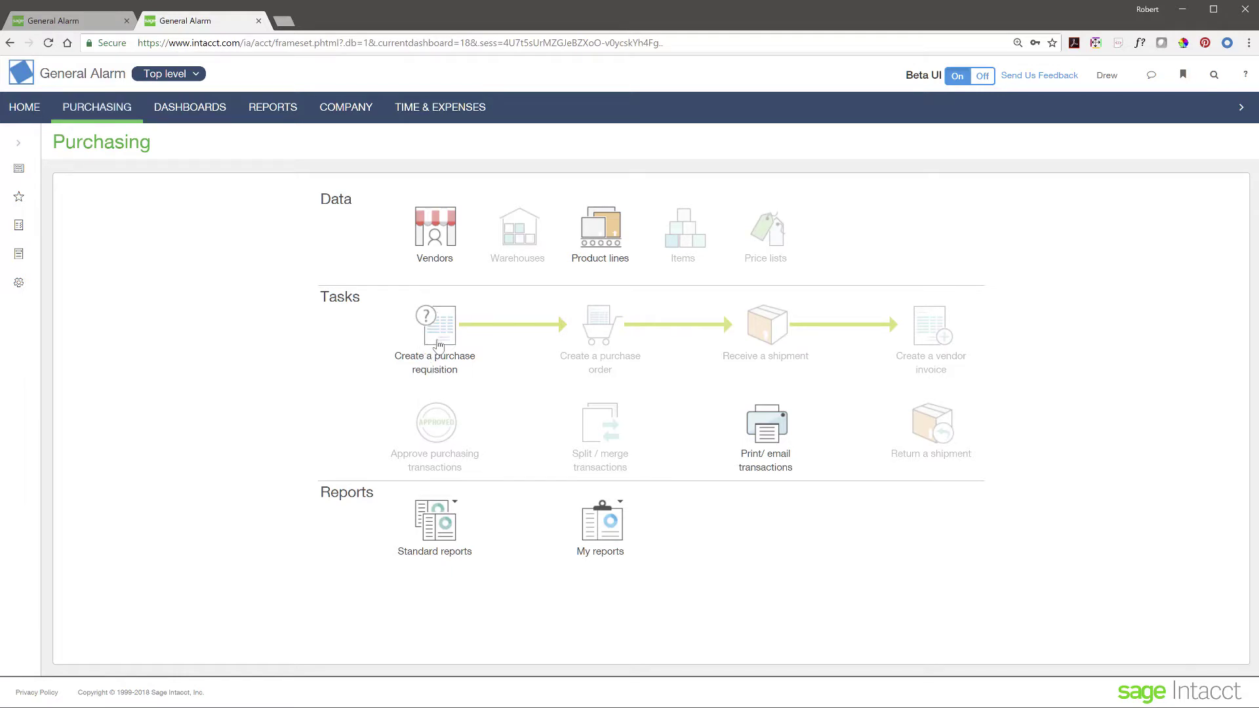
{"action": "left_click", "coordinate": [439, 346]}
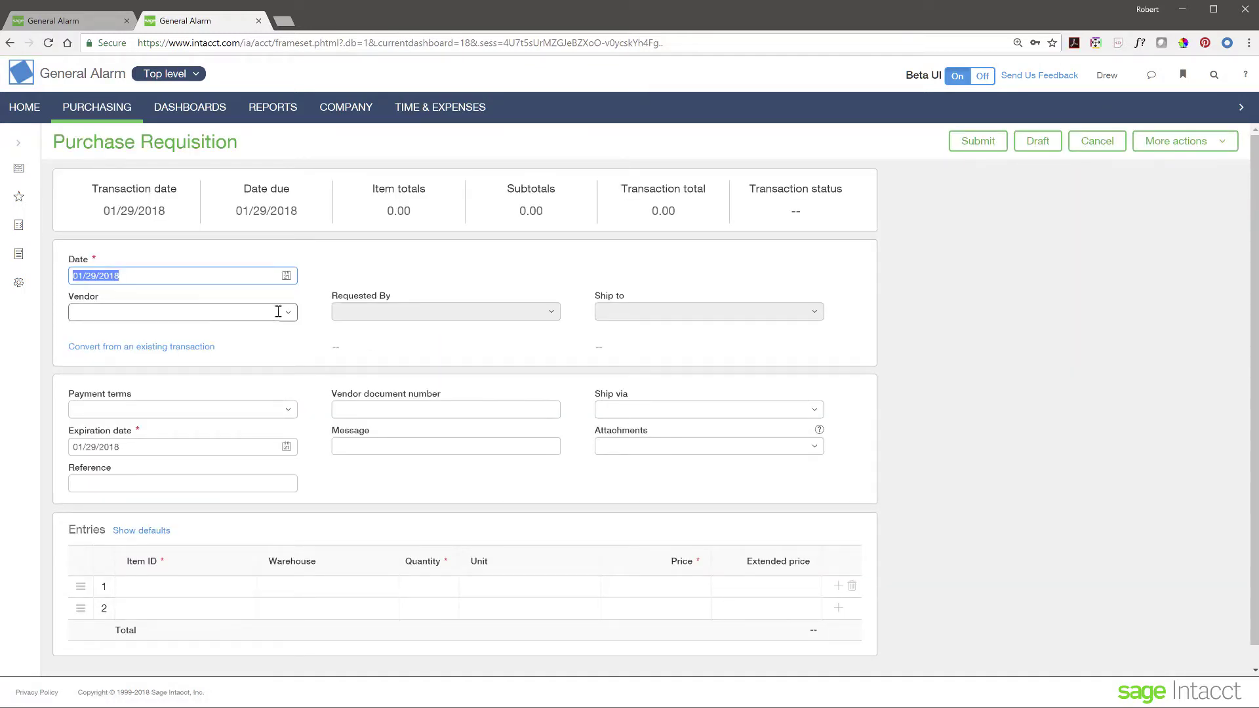
Step: Select VEN-000035--Staples as the requisition vendor, bringing in Net30 terms and ship-to details
{"action": "left_click", "coordinate": [287, 313]}
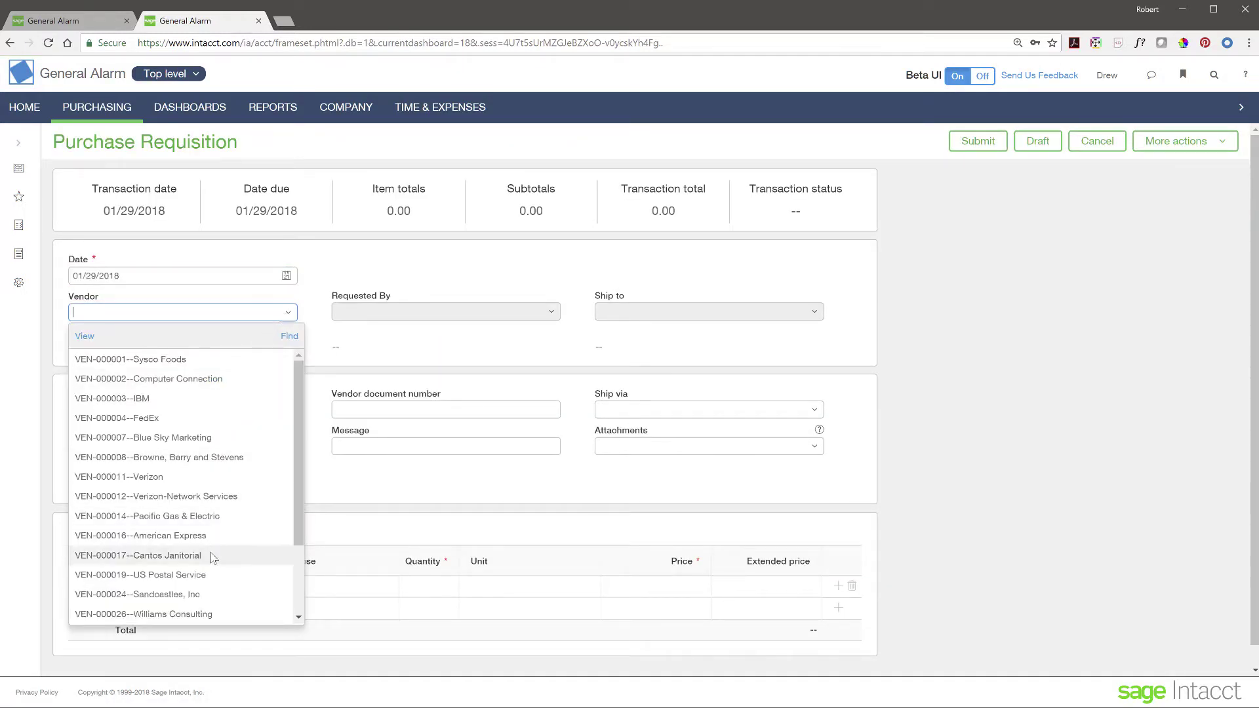
{"action": "scroll", "coordinate": [211, 554], "scroll_direction": "down", "scroll_amount": 1}
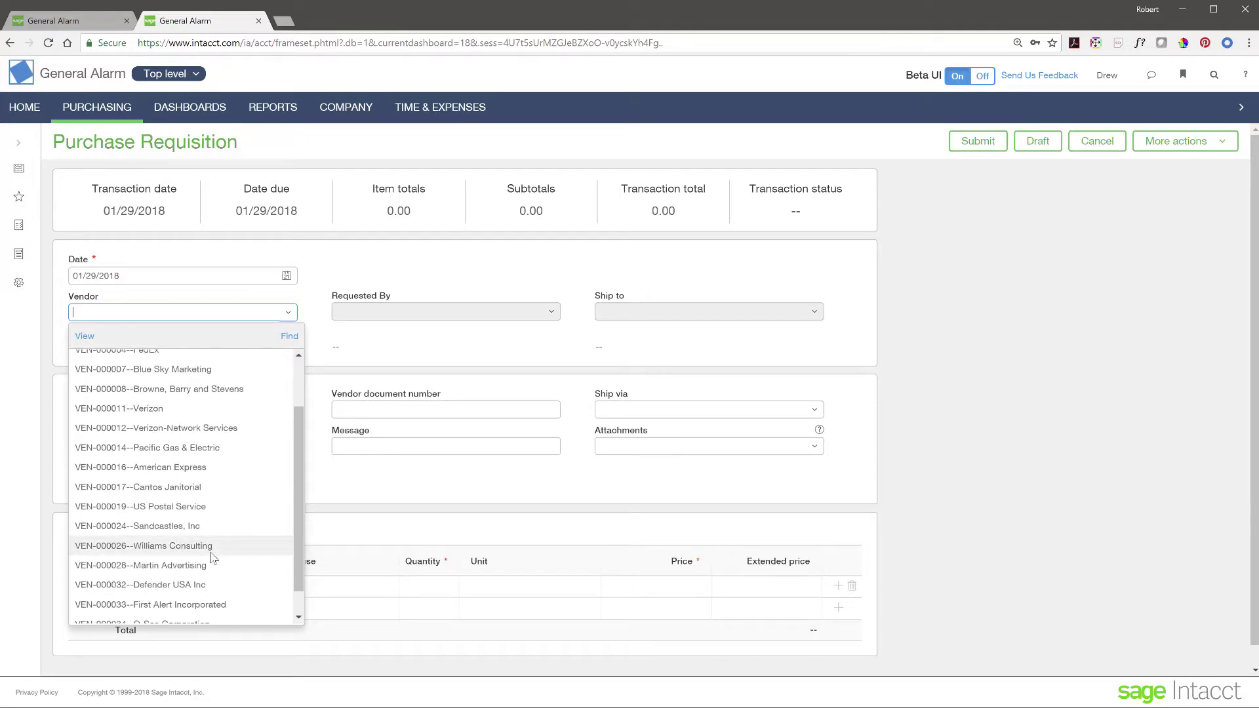
{"action": "scroll", "coordinate": [212, 558], "scroll_direction": "up", "scroll_amount": 1}
{"action": "scroll", "coordinate": [211, 558], "scroll_direction": "down", "scroll_amount": 2}
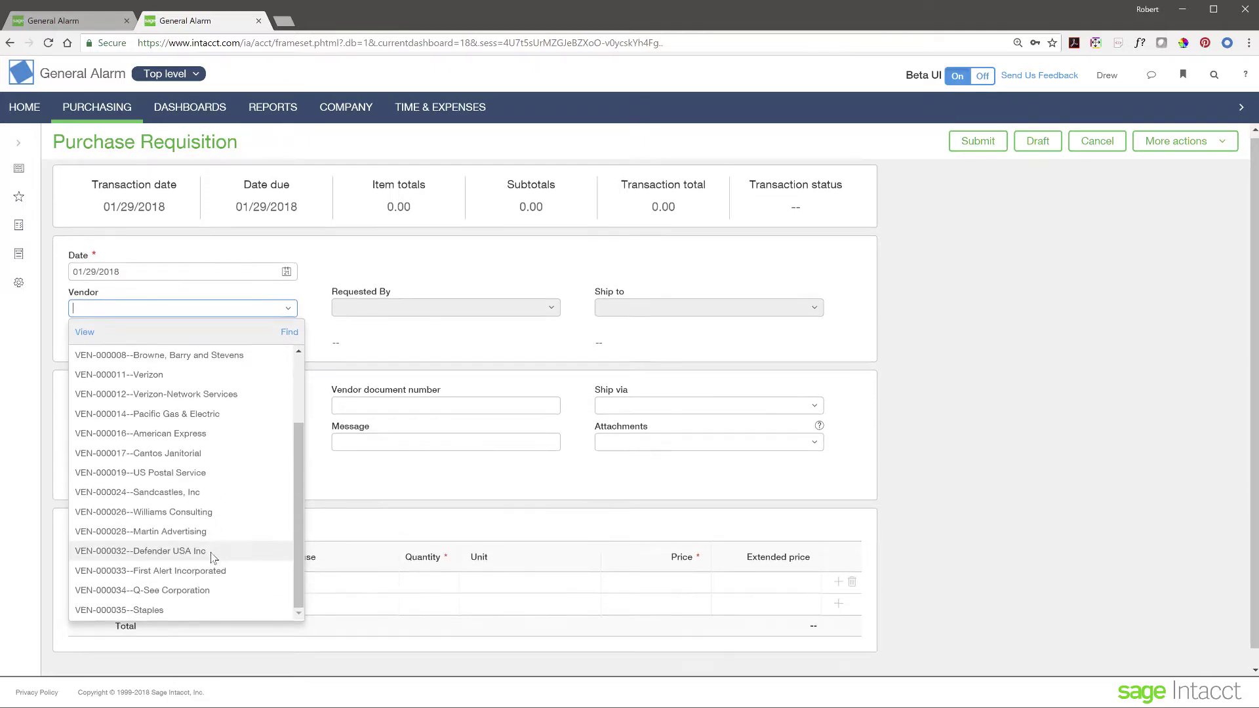
{"action": "left_click", "coordinate": [151, 591]}
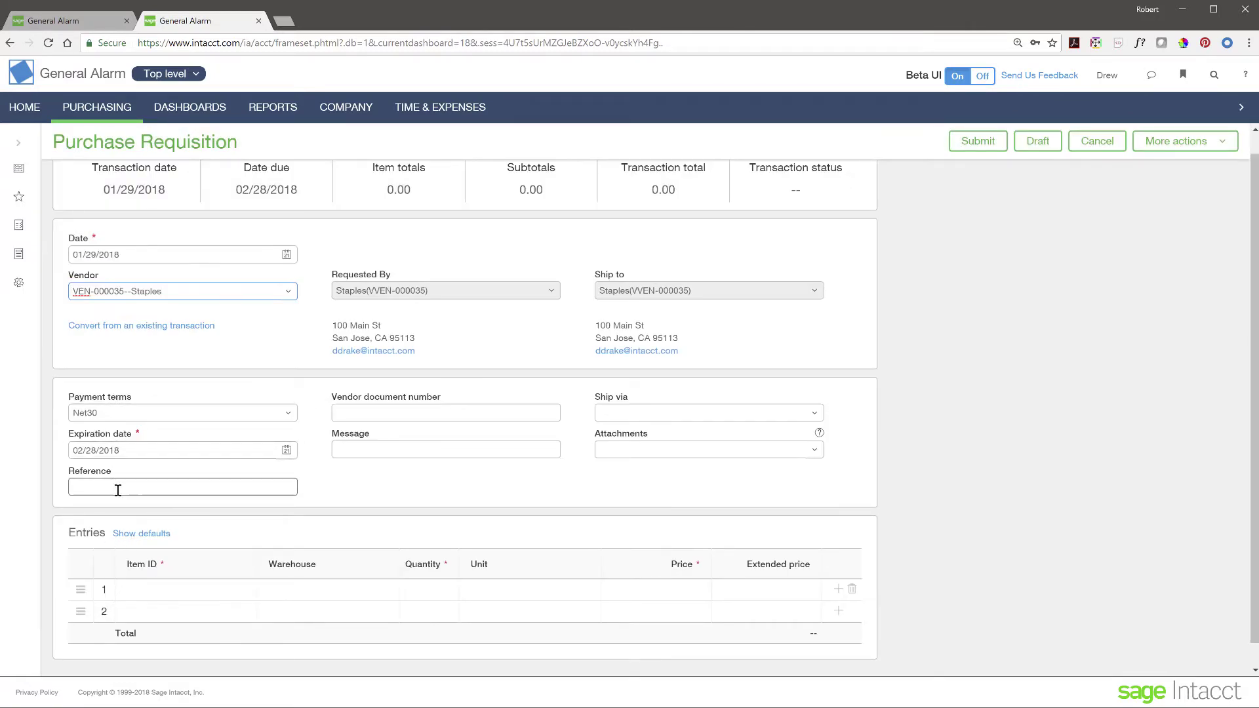
{"action": "left_click", "coordinate": [378, 414]}
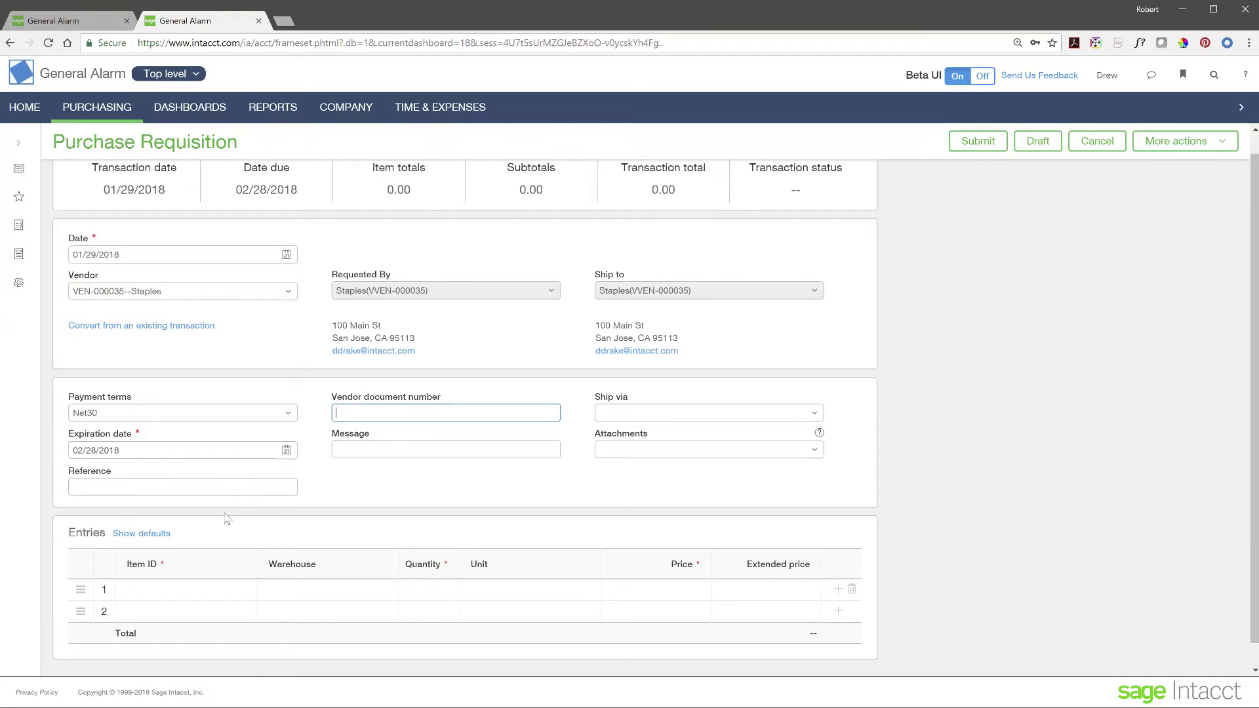
{"action": "left_click", "coordinate": [204, 590]}
{"action": "left_click", "coordinate": [231, 590]}
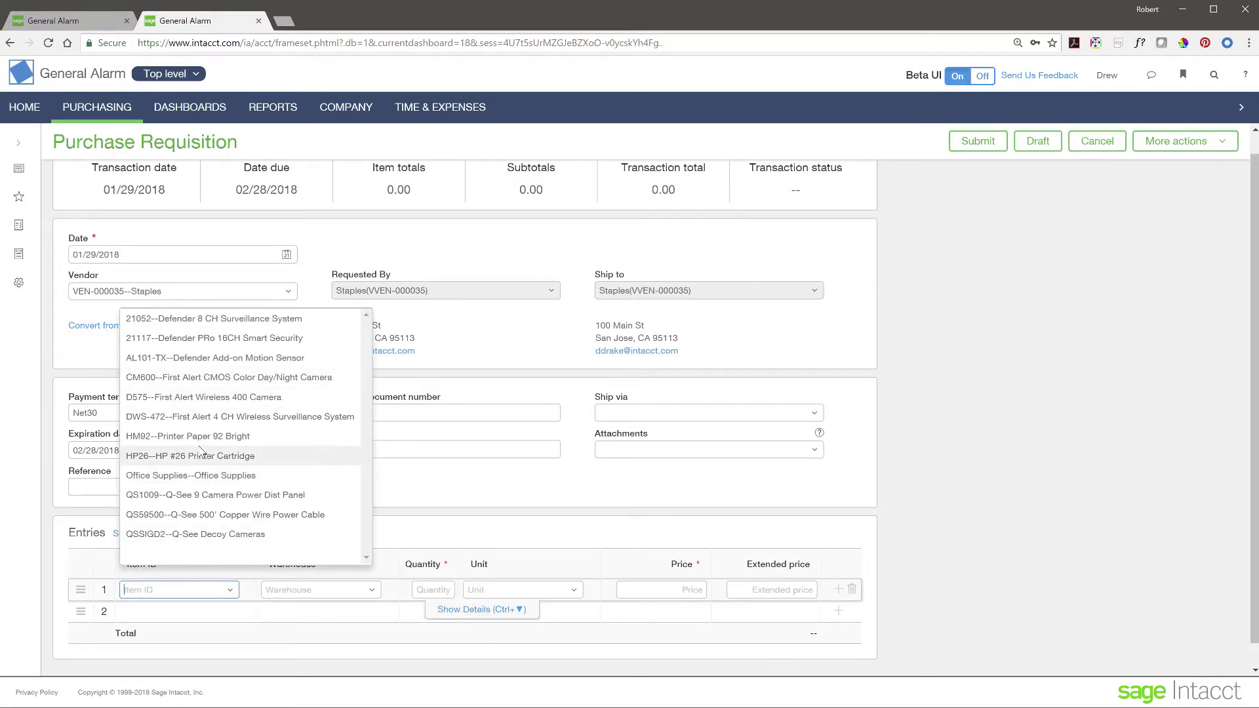
Step: Add HM92 Printer Paper 92 Bright on line 1 with quantity 50
{"action": "left_click", "coordinate": [205, 439]}
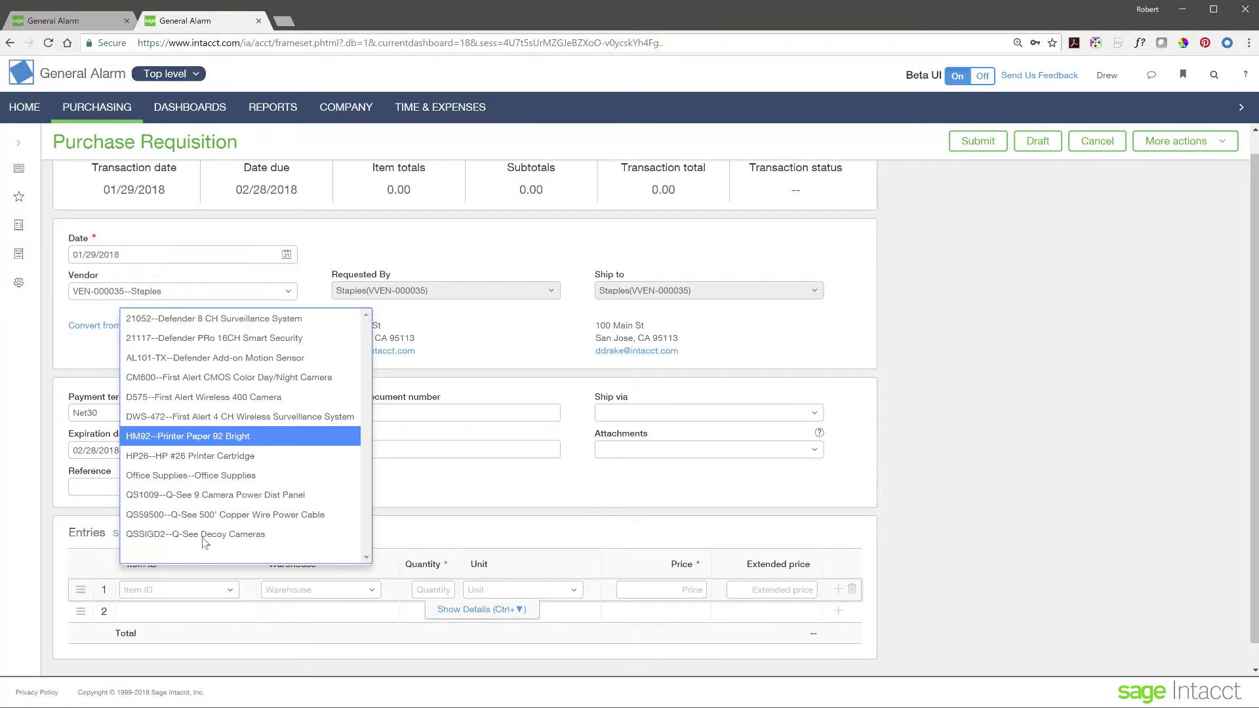
{"action": "left_click", "coordinate": [241, 438]}
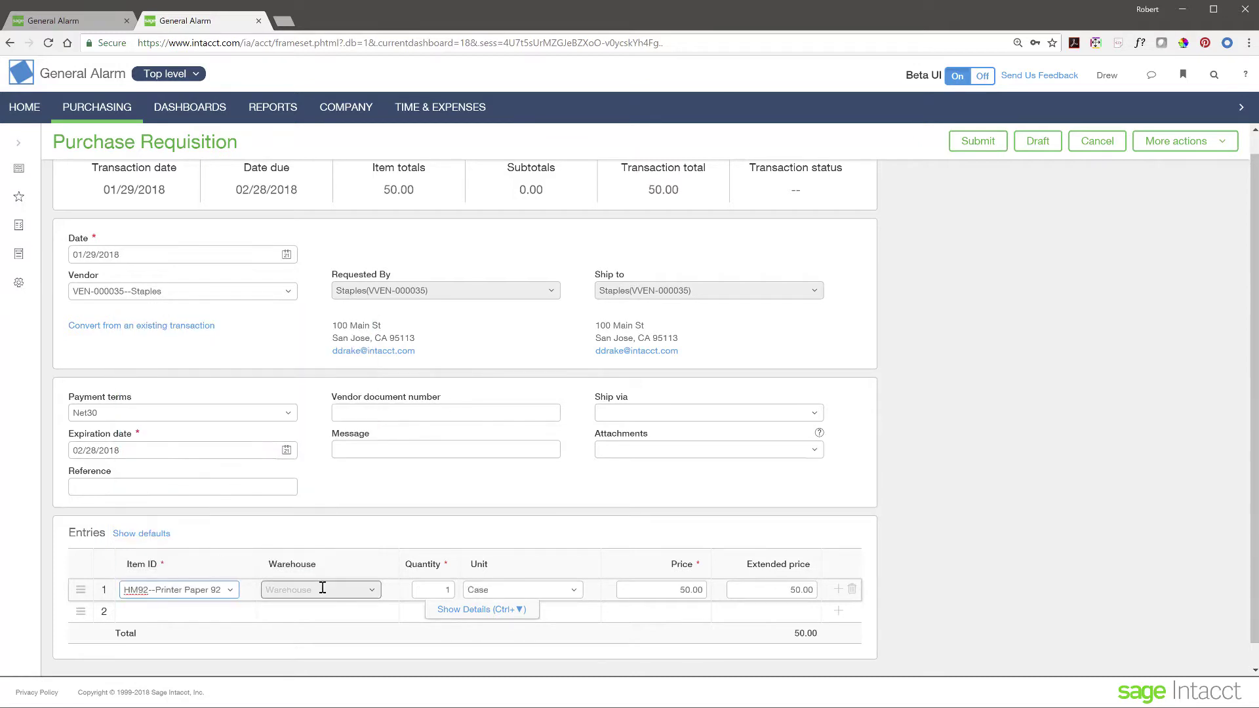
{"action": "left_click", "coordinate": [443, 590]}
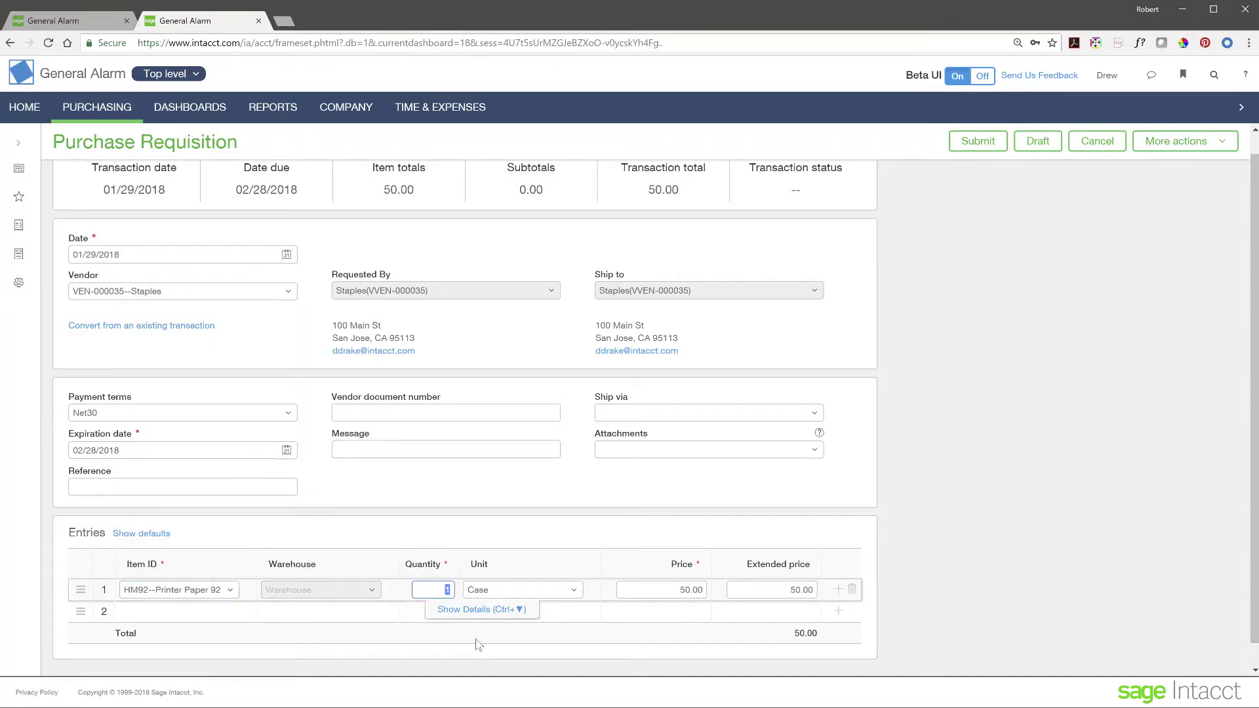
{"action": "type", "text": "50"}
Step: Add HP26 printer cartridges on line 2 with quantity 10, totalling 2,900.00
{"action": "left_click", "coordinate": [204, 611]}
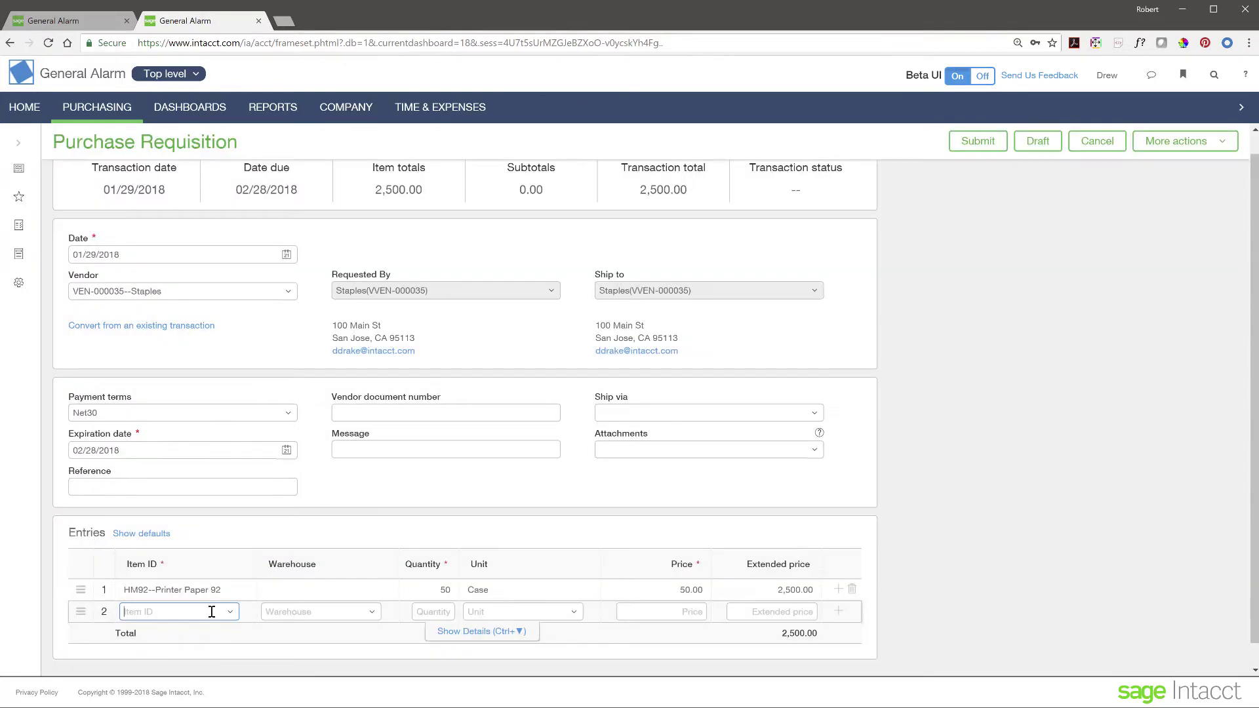
{"action": "left_click", "coordinate": [229, 614]}
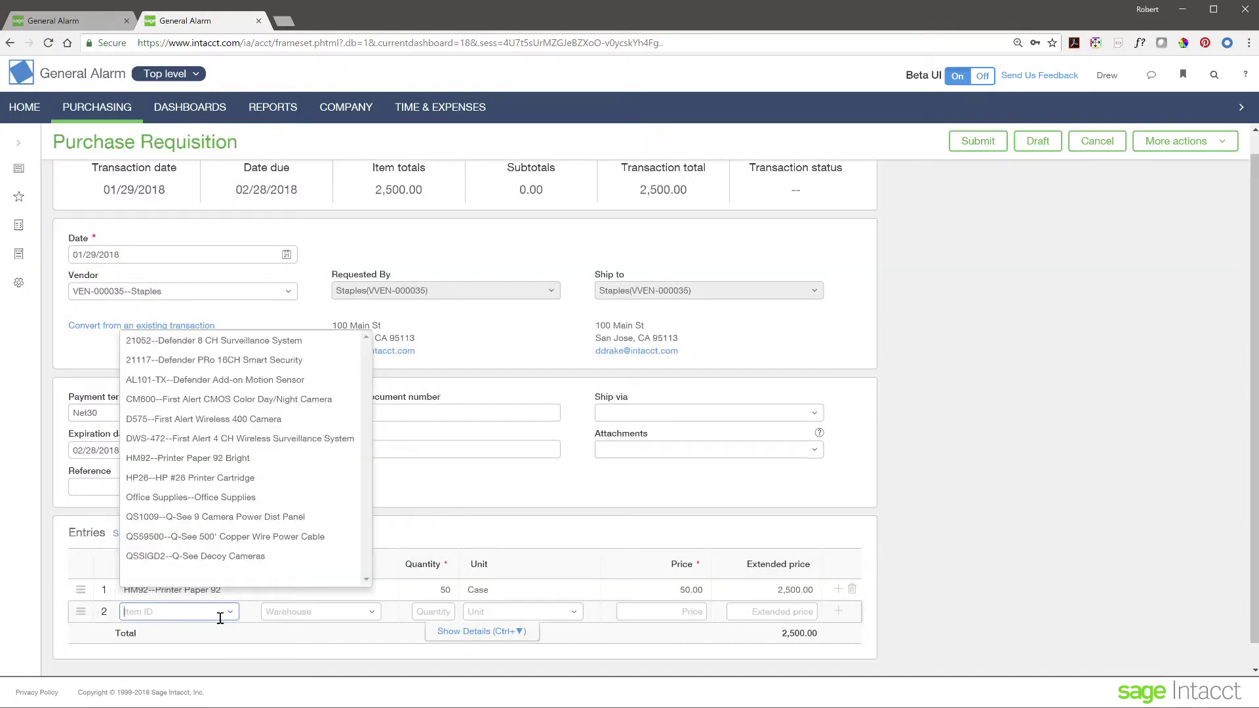
{"action": "left_click", "coordinate": [208, 478]}
{"action": "left_click_drag", "start_coordinate": [445, 612], "coordinate": [458, 613]}
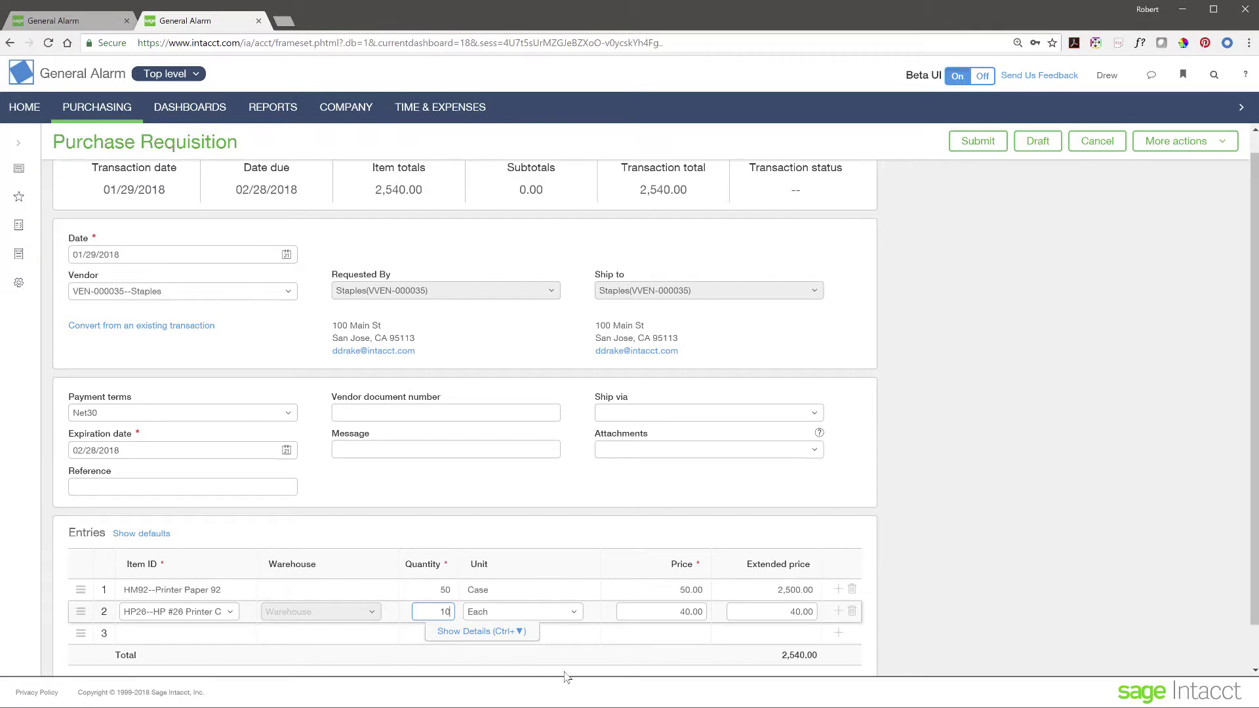
{"action": "left_click", "coordinate": [383, 638]}
{"action": "scroll", "coordinate": [587, 484], "scroll_direction": "up", "scroll_amount": 1}
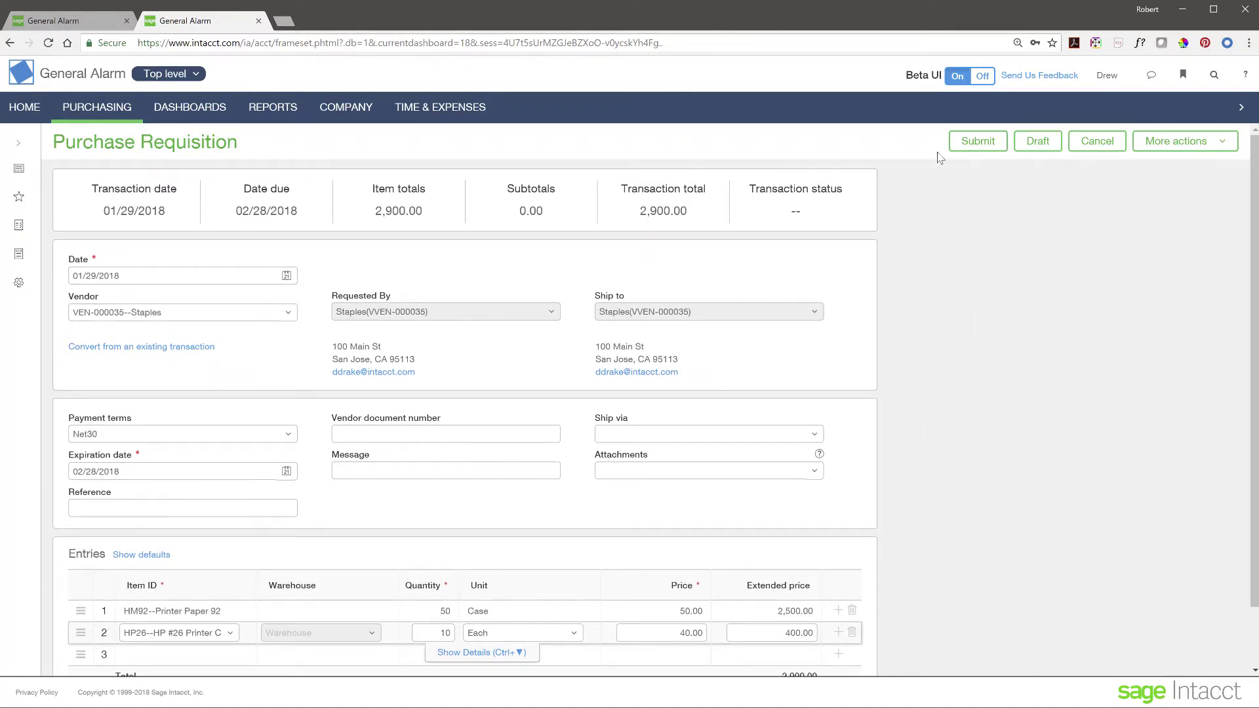
Step: Submit the purchase requisition, which fails with an Invalid Location provided error
{"action": "left_click", "coordinate": [977, 143]}
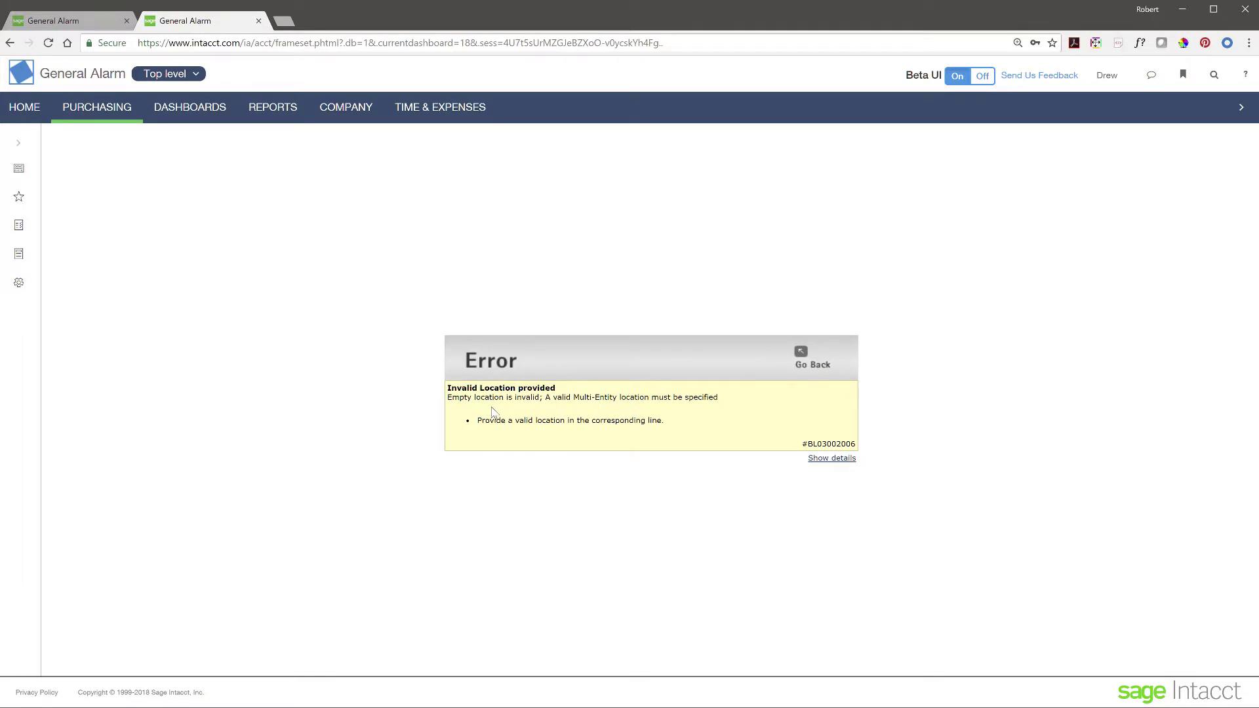
Step: Set the first requisition line's location to 10--Texas #10
{"action": "left_click", "coordinate": [800, 353]}
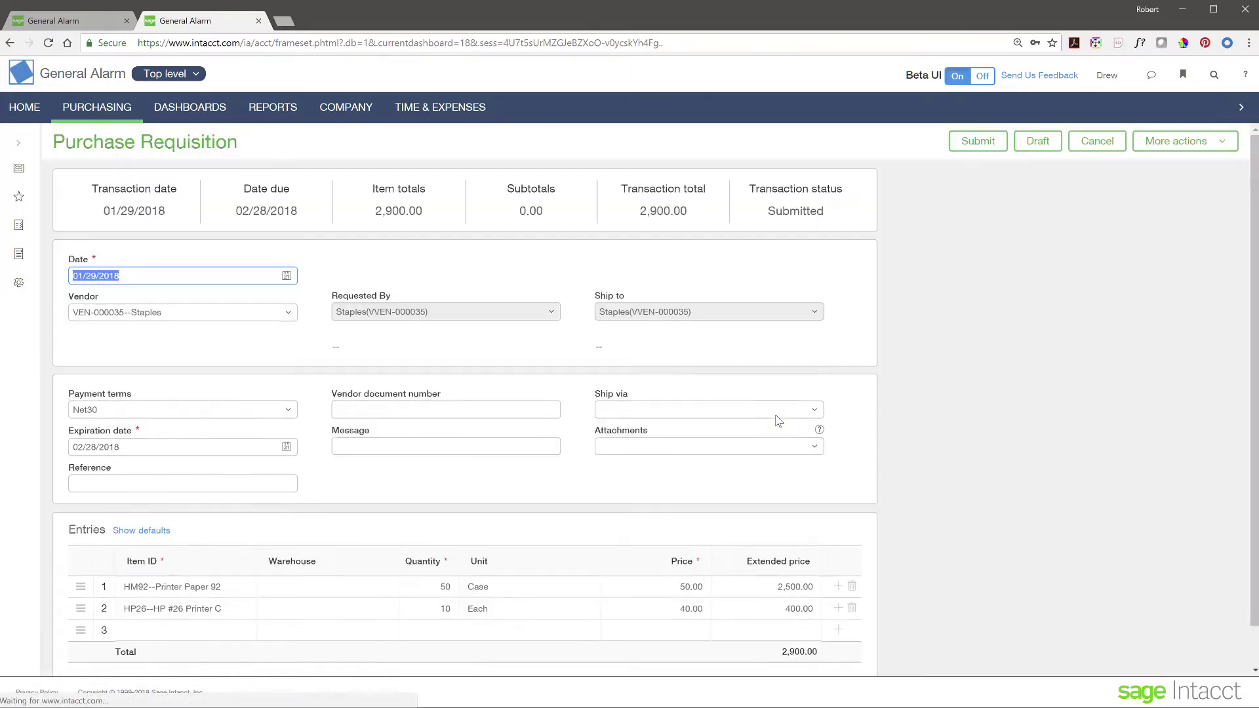
{"action": "scroll", "coordinate": [303, 438], "scroll_direction": "down", "scroll_amount": 1}
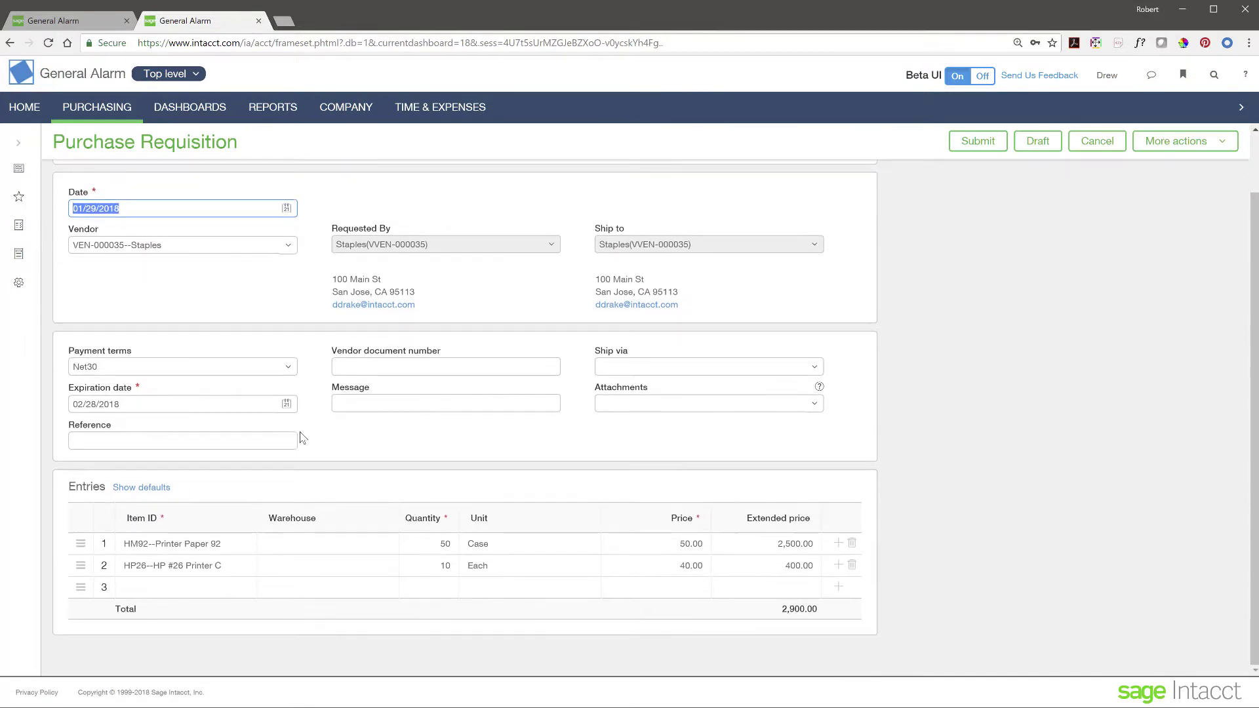
{"action": "left_click", "coordinate": [283, 542]}
{"action": "left_click", "coordinate": [475, 563]}
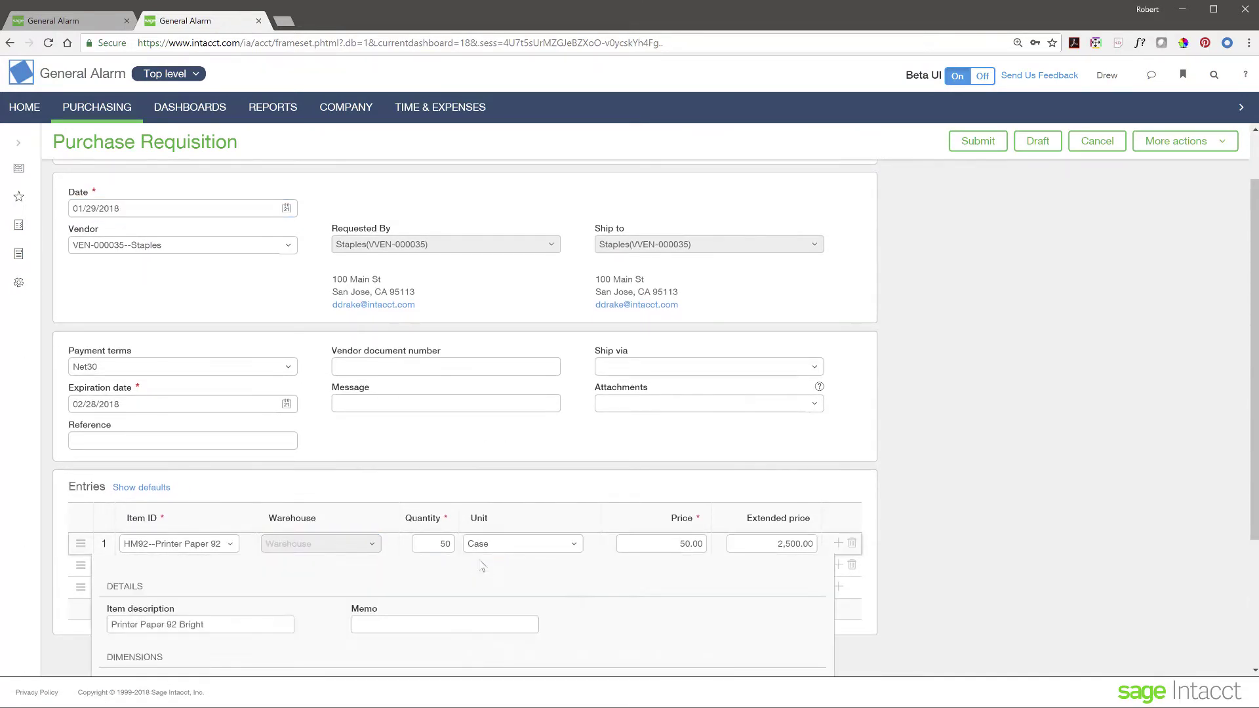
{"action": "left_click", "coordinate": [331, 434]}
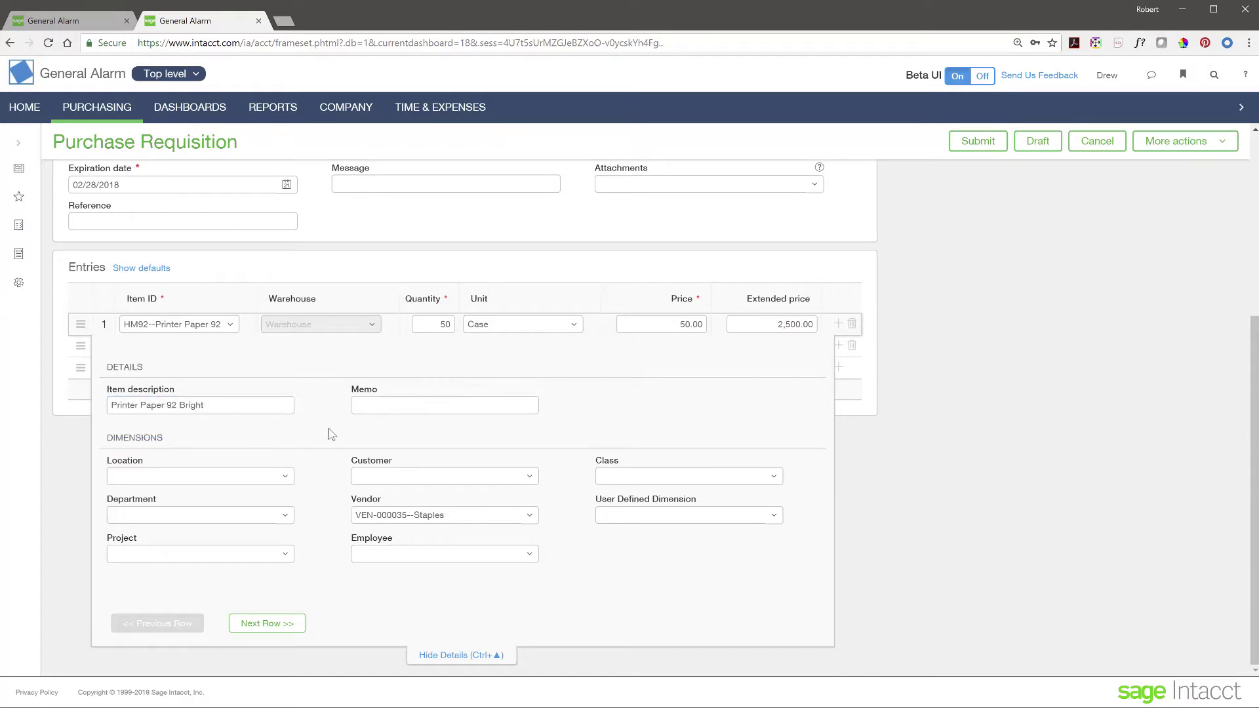
{"action": "left_click", "coordinate": [286, 477]}
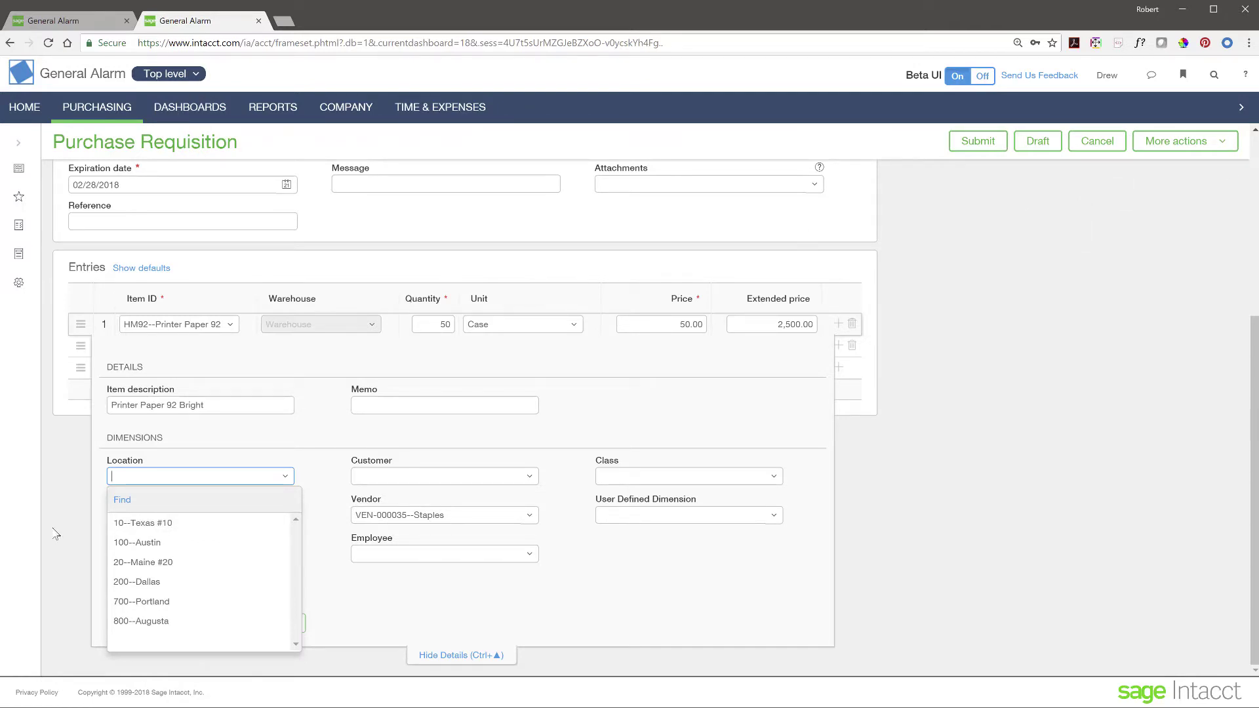
{"action": "left_click", "coordinate": [168, 524]}
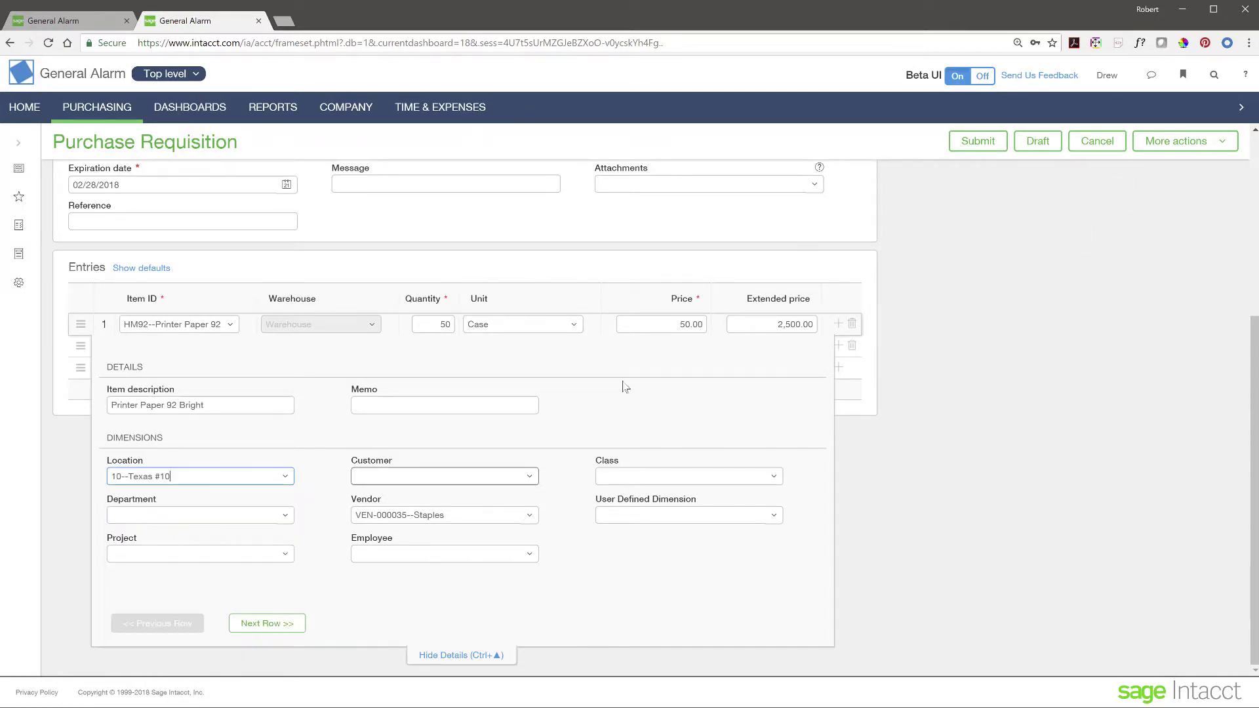
{"action": "left_click", "coordinate": [193, 76]}
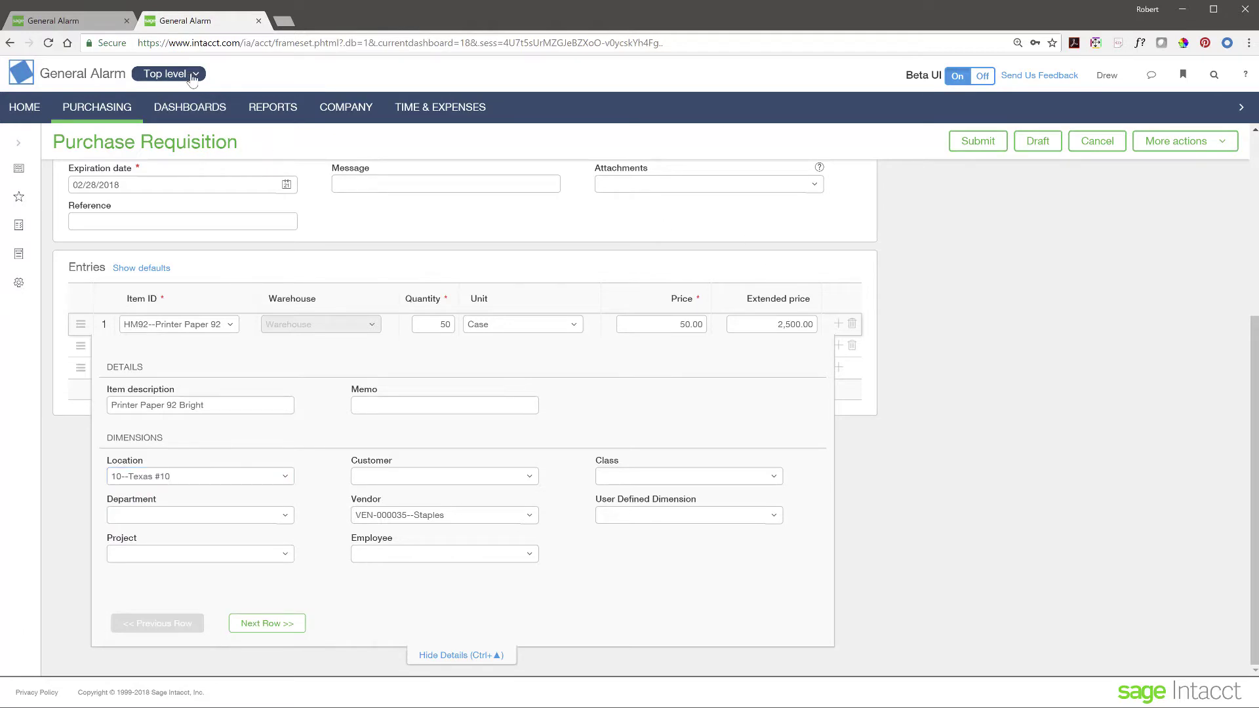
{"action": "left_click", "coordinate": [312, 467]}
Step: Set the second line's location to 10--Texas #10 and hide the details
{"action": "left_click", "coordinate": [262, 623]}
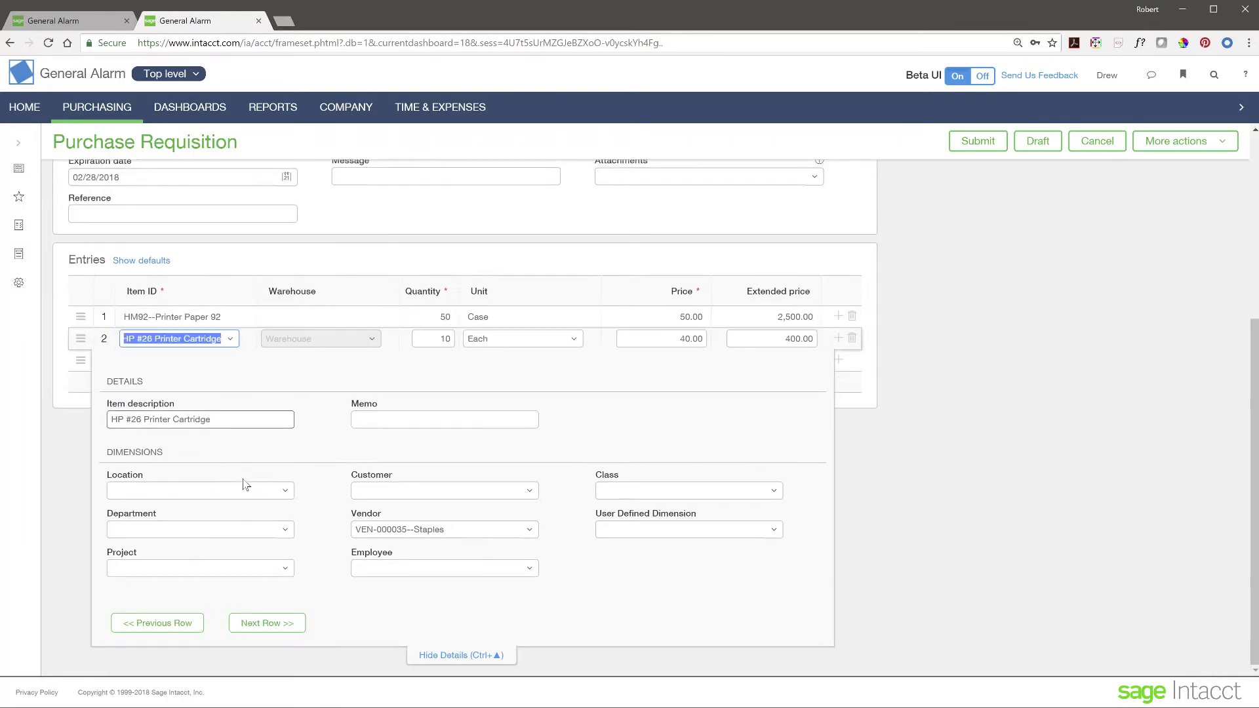
{"action": "left_click", "coordinate": [281, 492]}
{"action": "left_click", "coordinate": [143, 538]}
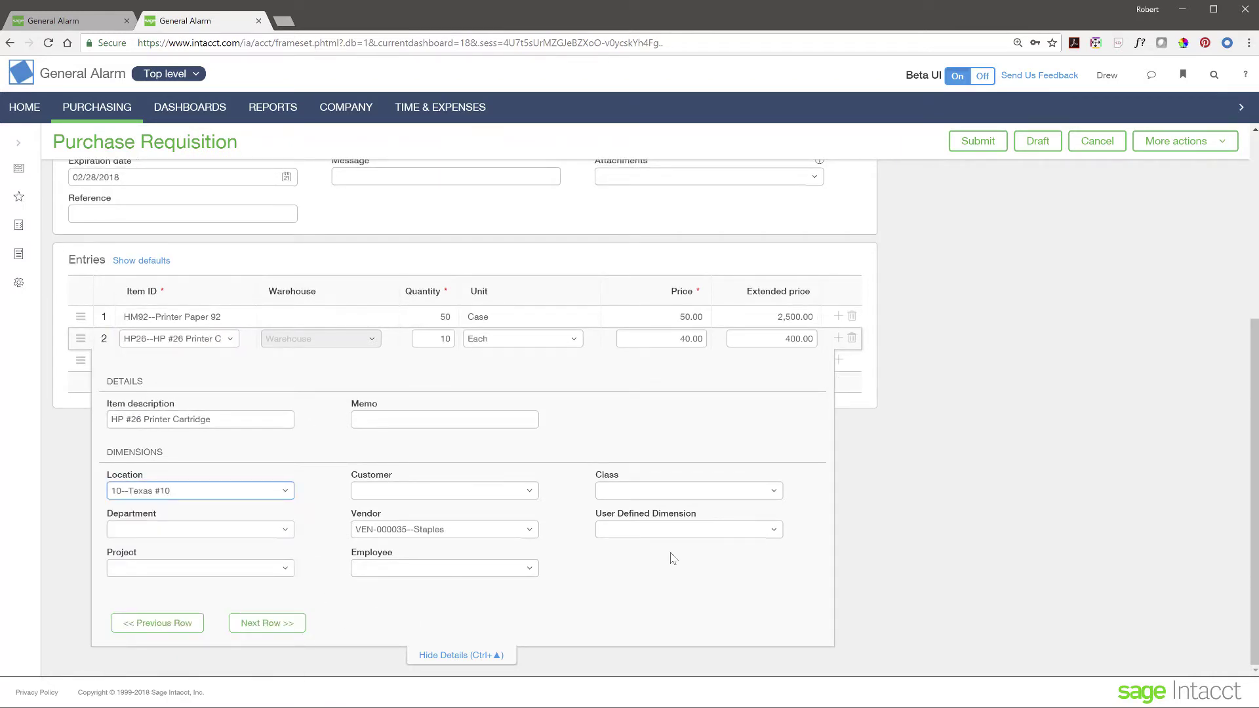
{"action": "left_click", "coordinate": [469, 657]}
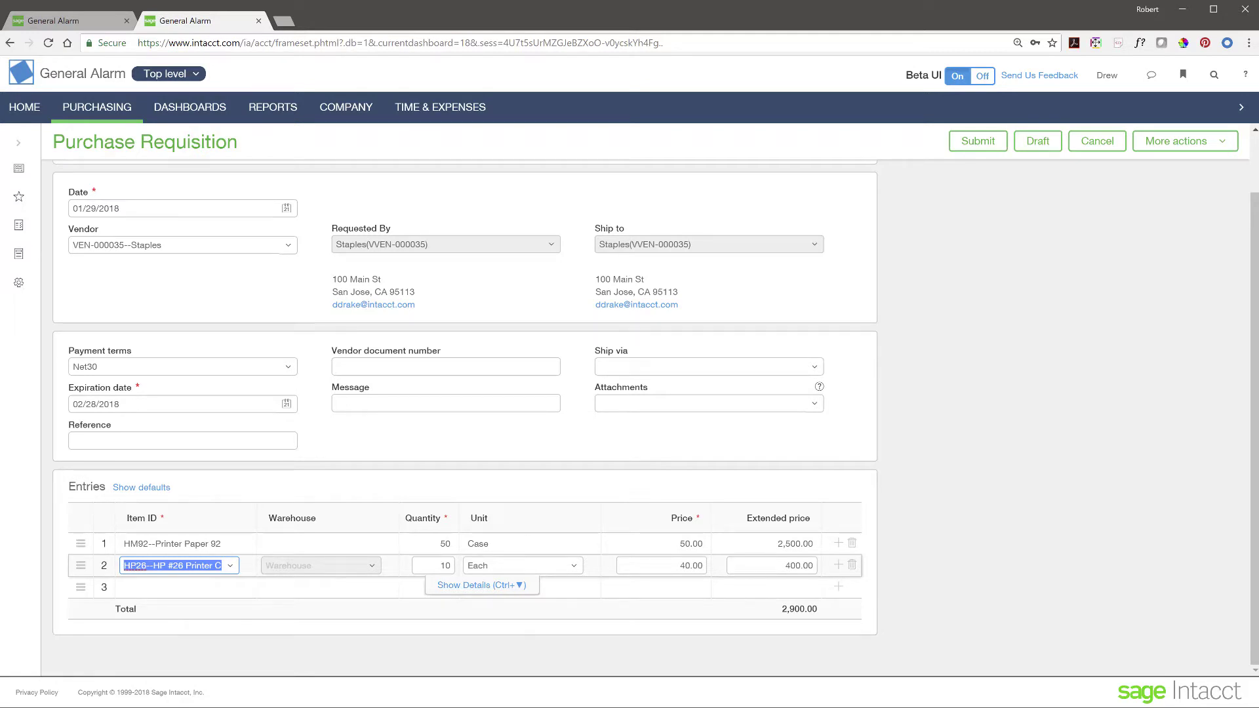
Step: Submit the purchase requisition and switch to the first General Alarm browser session
{"action": "left_click", "coordinate": [975, 145]}
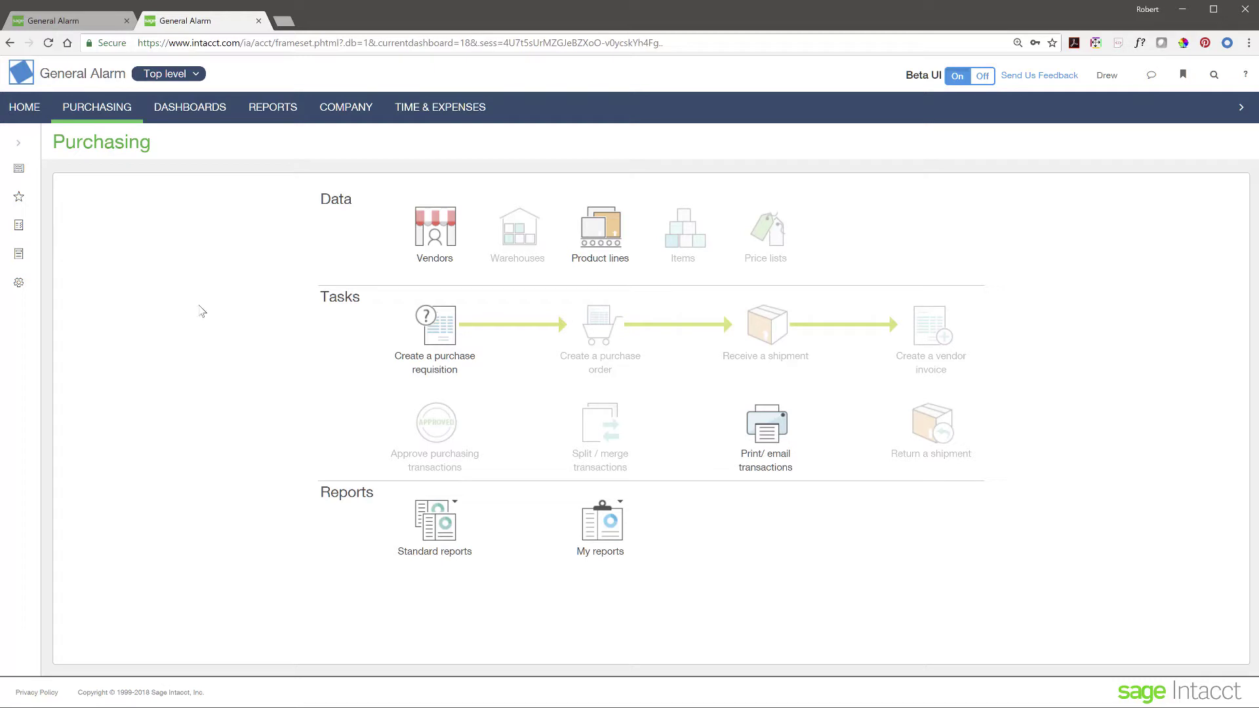
{"action": "left_click", "coordinate": [85, 26]}
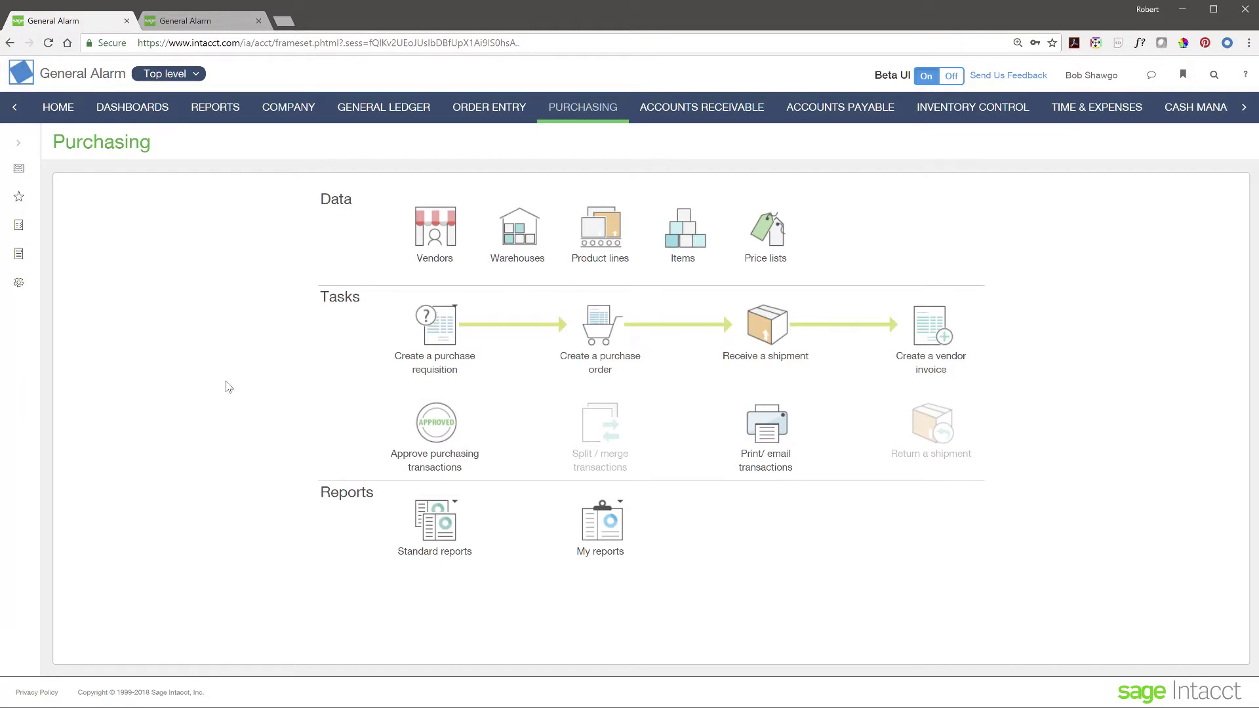
Step: Open the approvals list showing Staples requisition PR-000053 for 2,900.00
{"action": "left_click", "coordinate": [444, 432]}
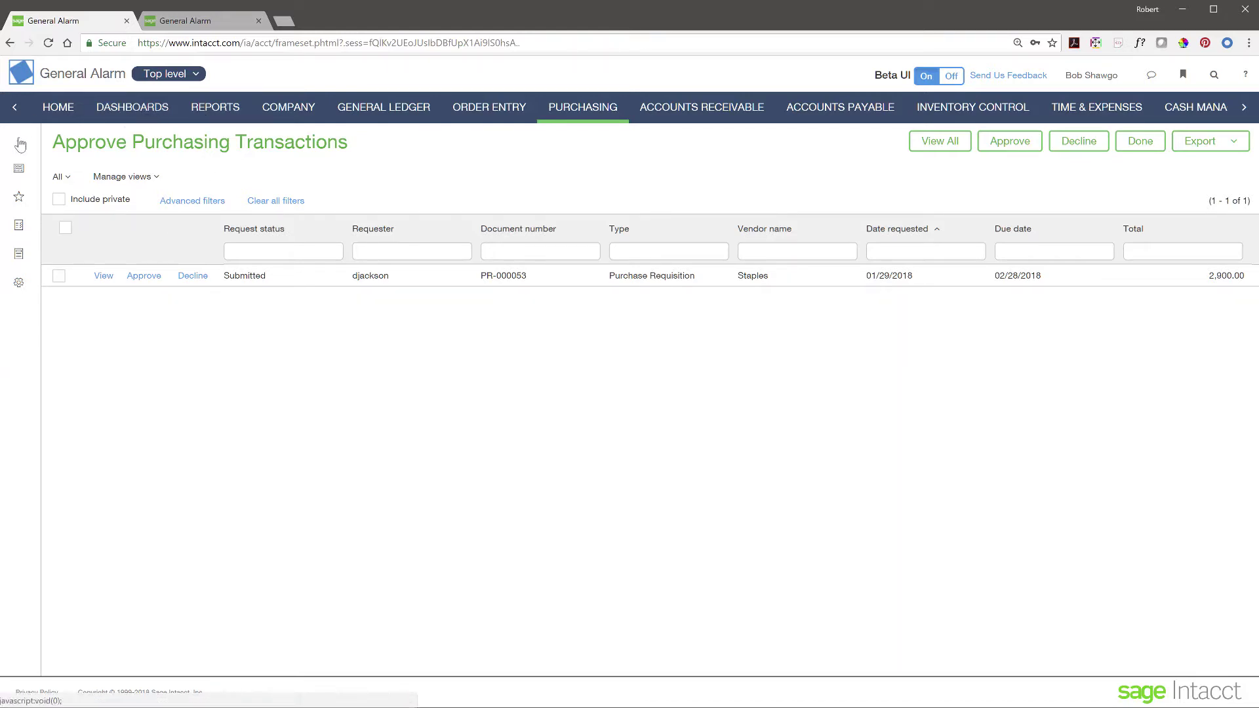
Step: Open the Purchasing Operations dashboard and scroll its Approve Purchasing Transactions table sideways
{"action": "left_click", "coordinate": [126, 107]}
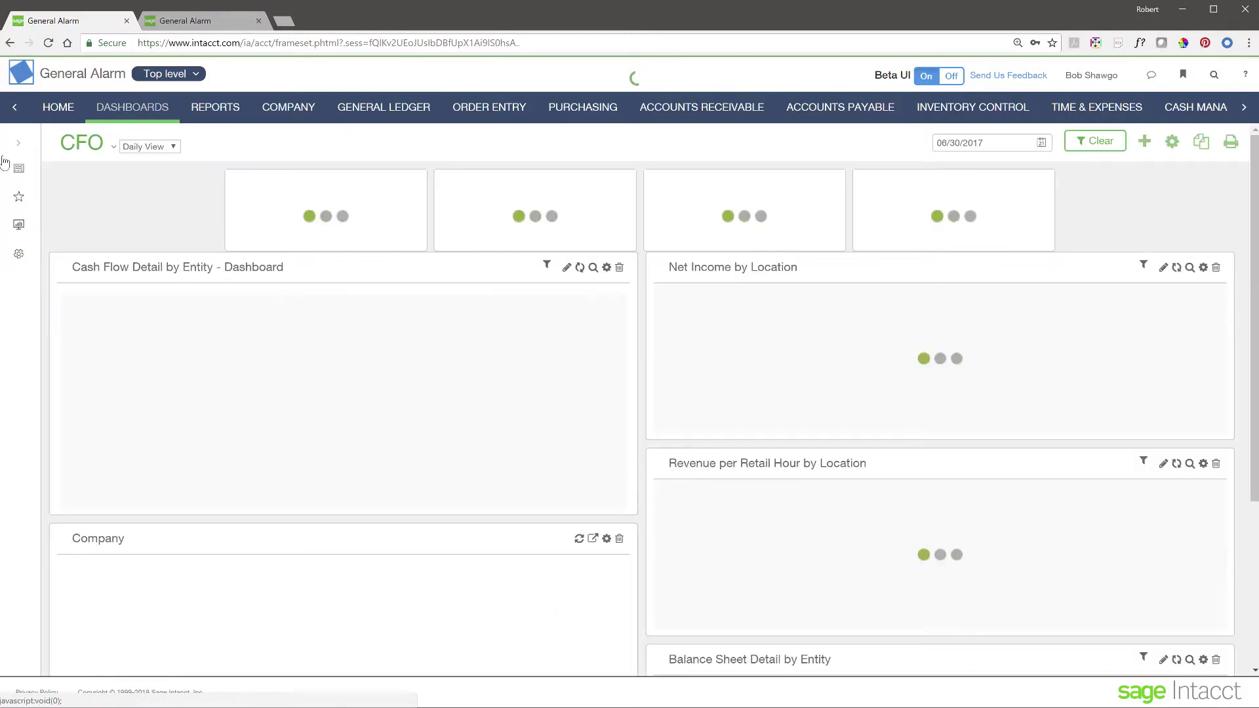
{"action": "left_click", "coordinate": [5, 163]}
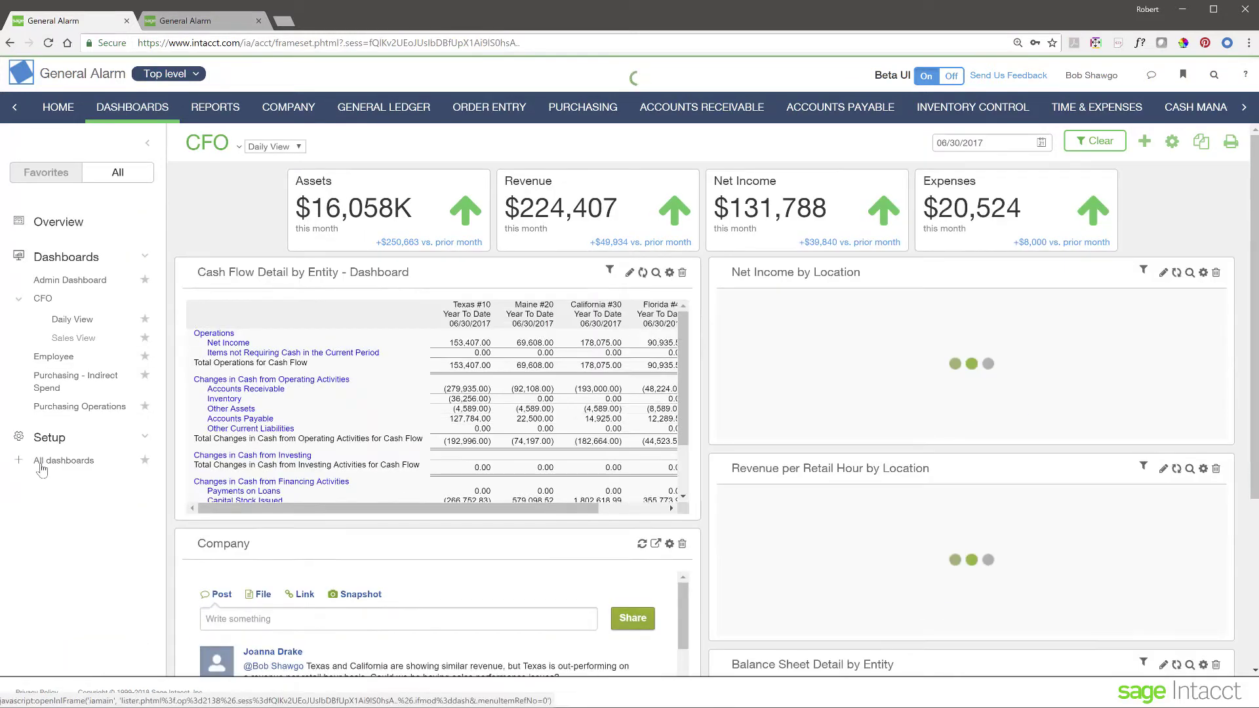
{"action": "left_click", "coordinate": [85, 408]}
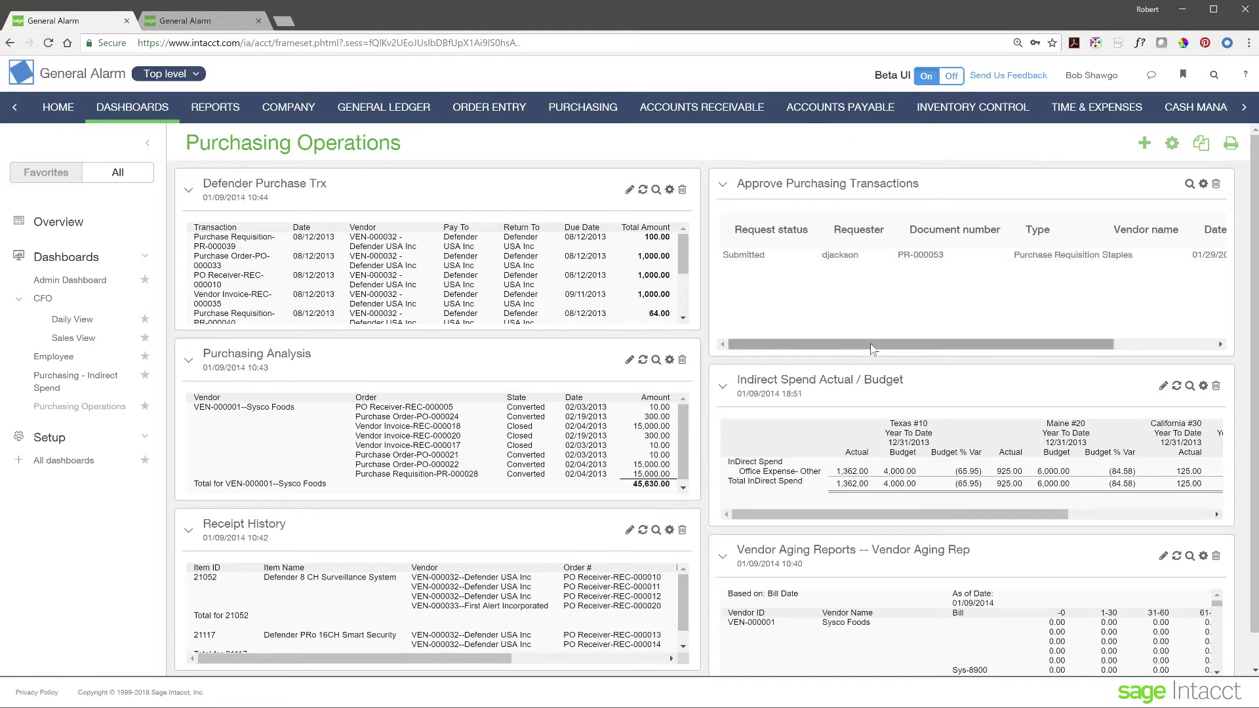
{"action": "left_click_drag", "start_coordinate": [872, 349], "coordinate": [1087, 349]}
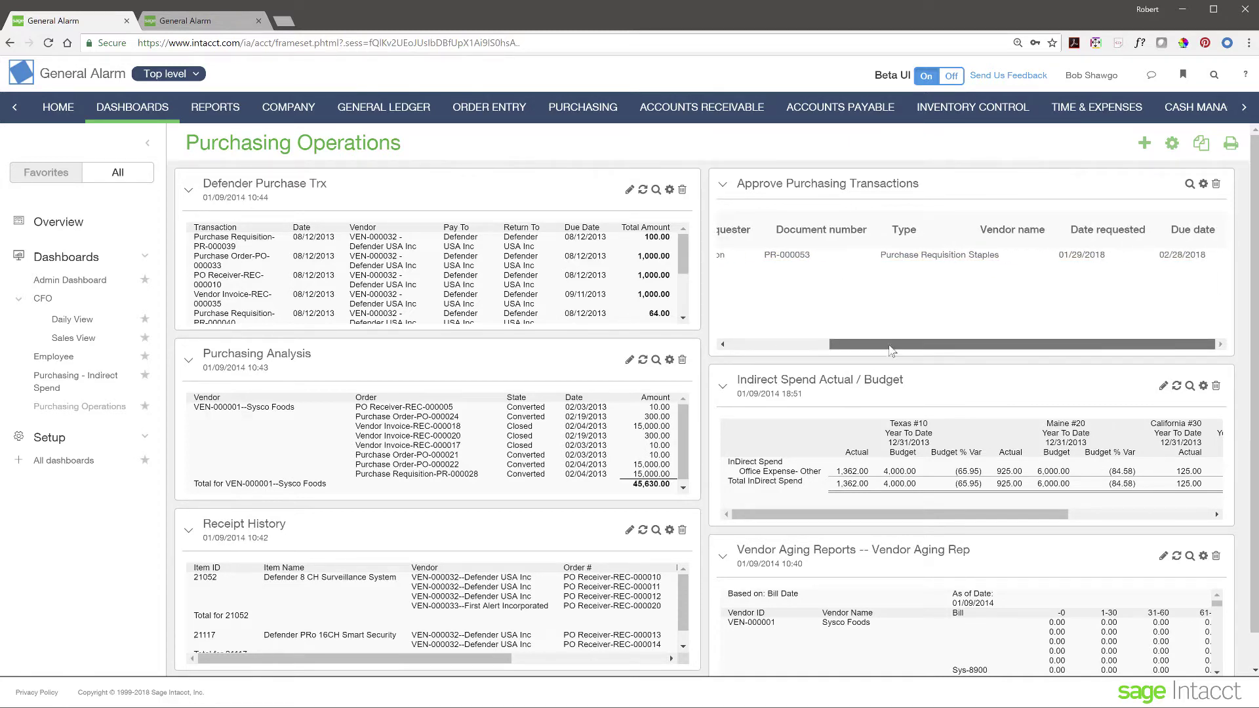
{"action": "left_click_drag", "start_coordinate": [893, 350], "coordinate": [761, 350]}
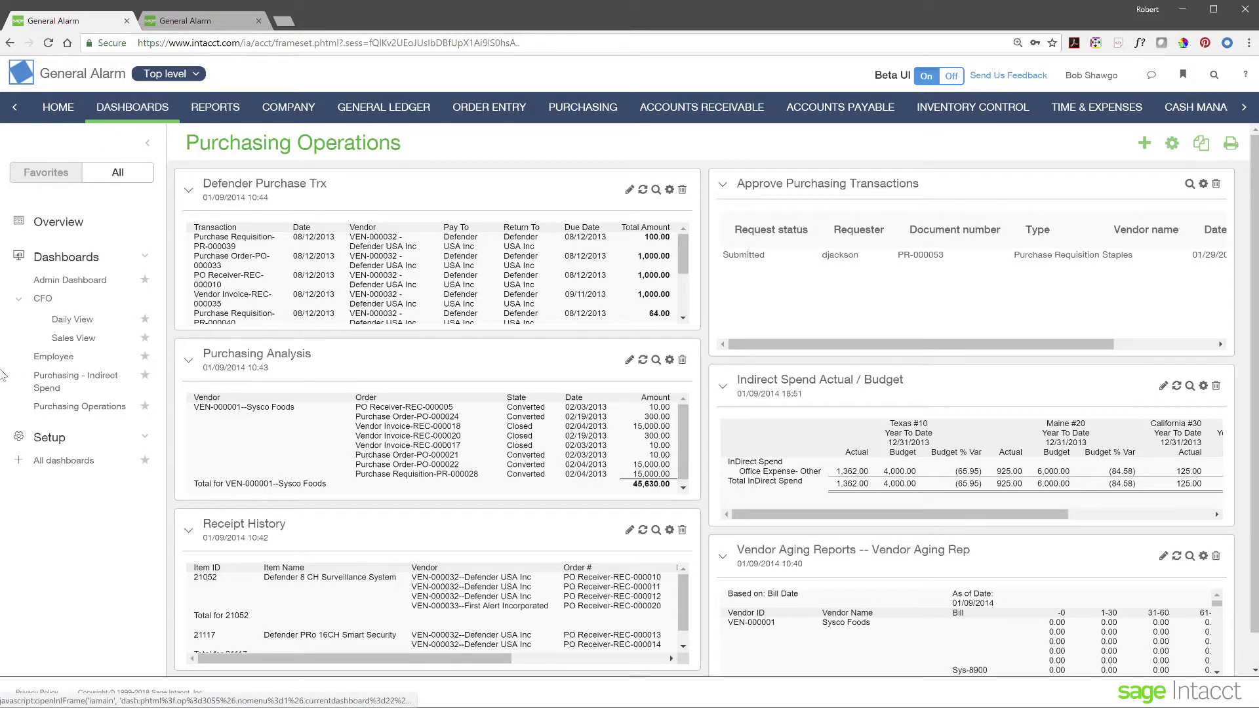
Step: Approve Staples requisition PR-000053 with the comment 'nice job'
{"action": "left_click", "coordinate": [614, 110]}
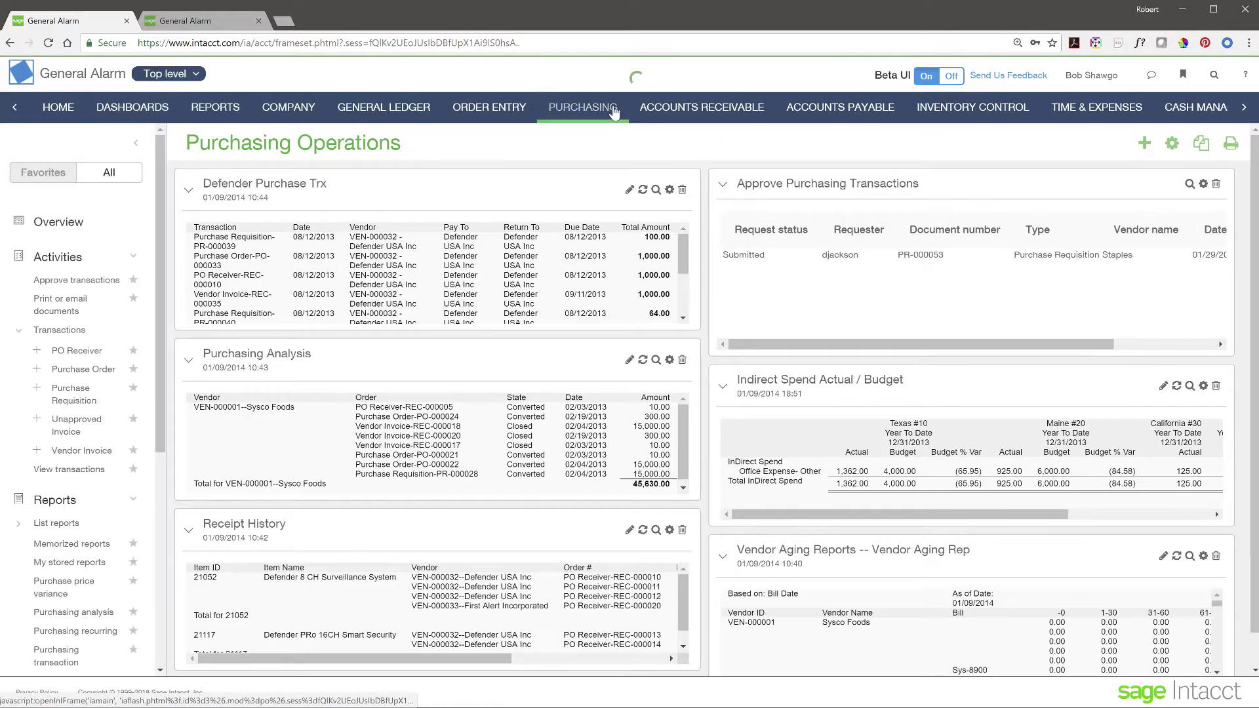
{"action": "left_click", "coordinate": [506, 425]}
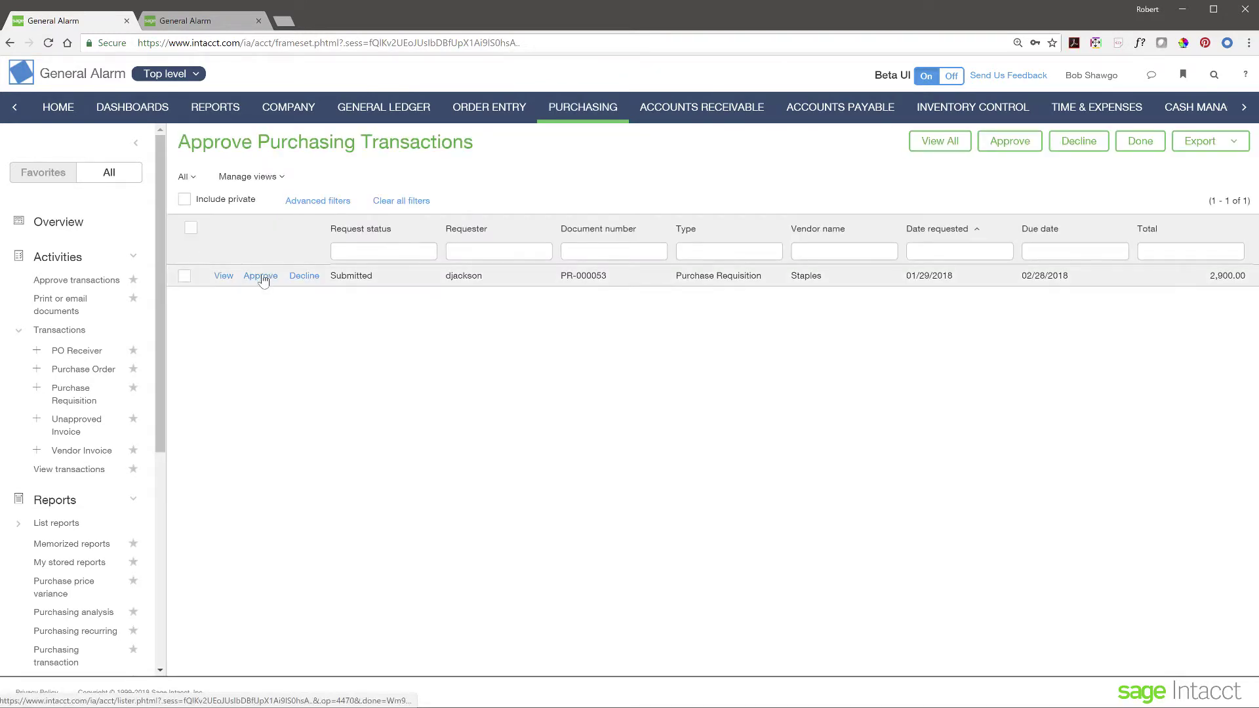
{"action": "left_click", "coordinate": [262, 276]}
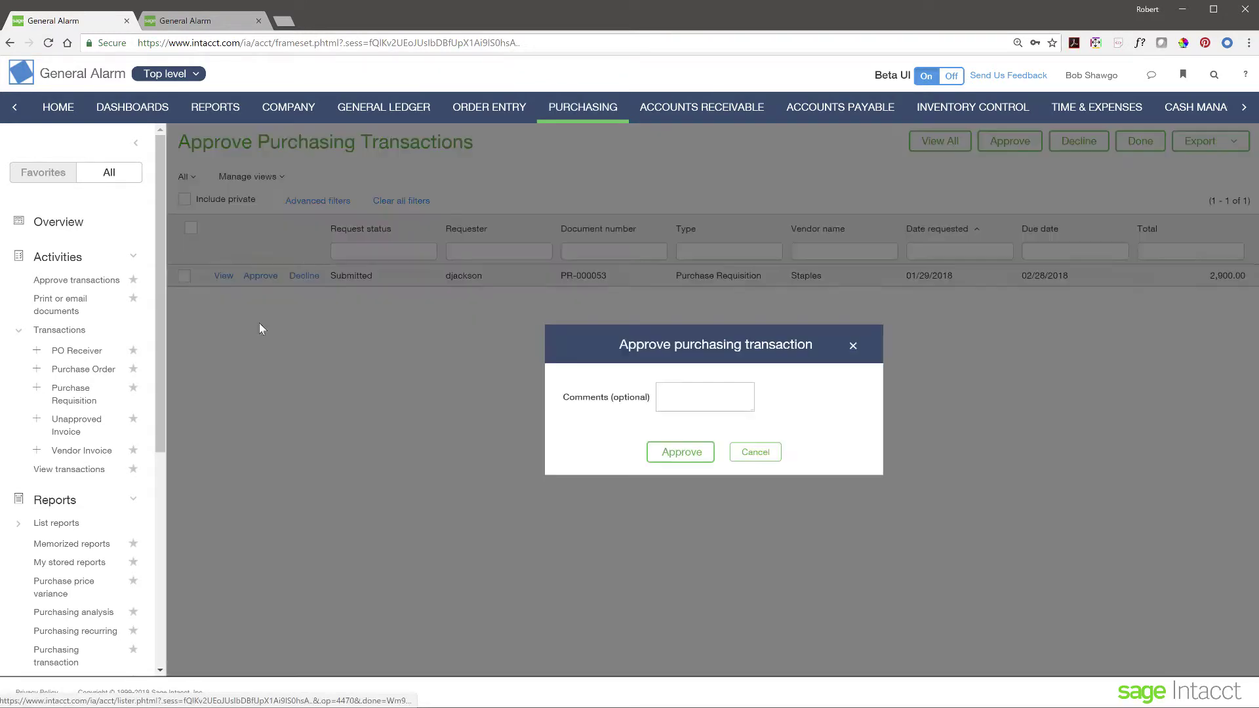
{"action": "left_click", "coordinate": [682, 396]}
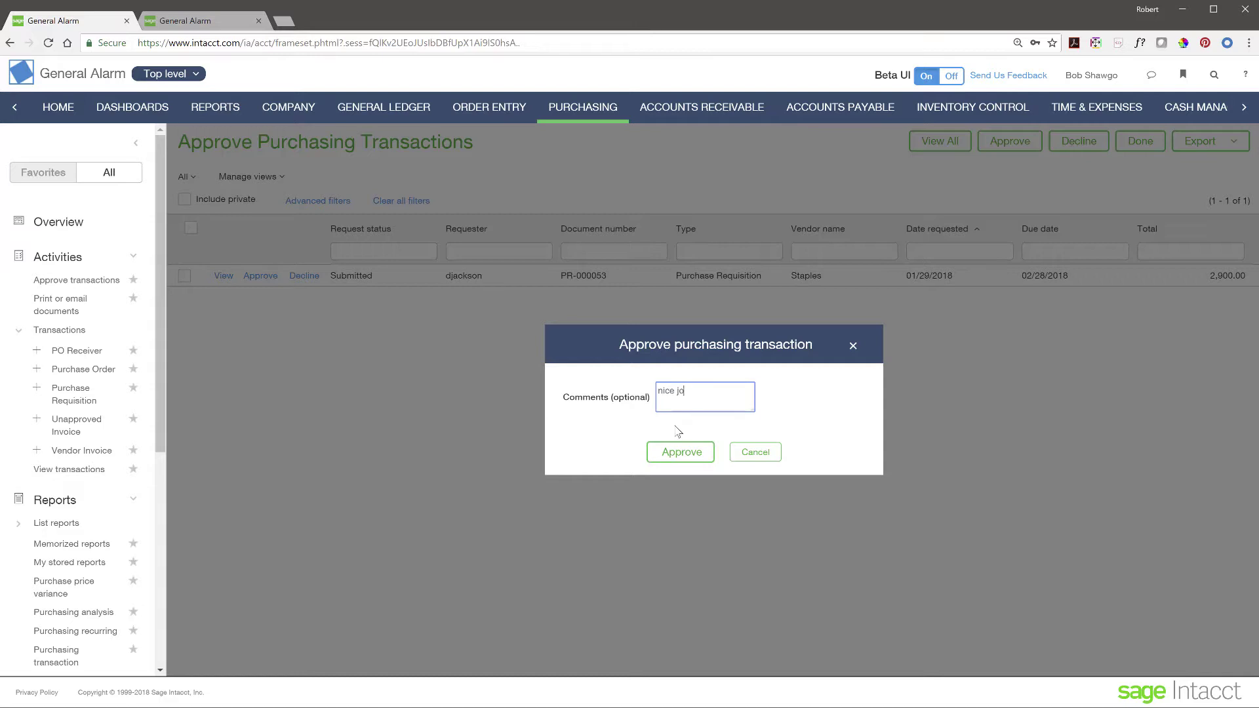
{"action": "left_click", "coordinate": [678, 459]}
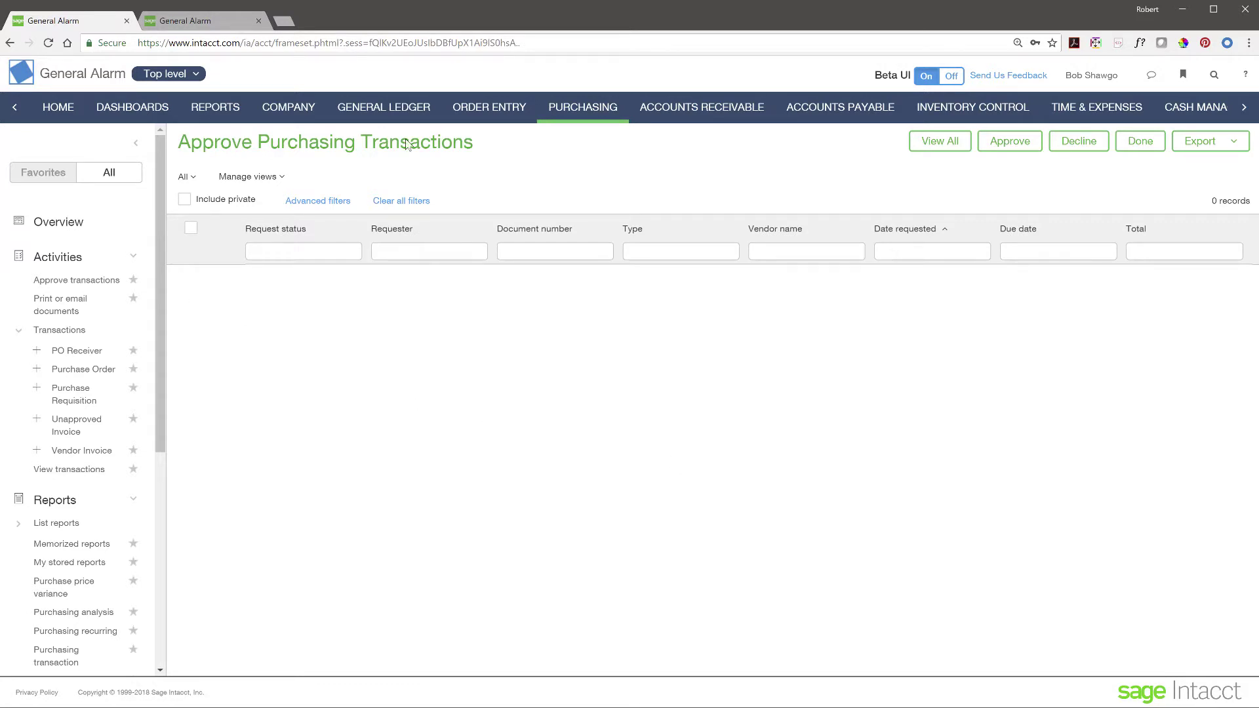
{"action": "left_click", "coordinate": [584, 119]}
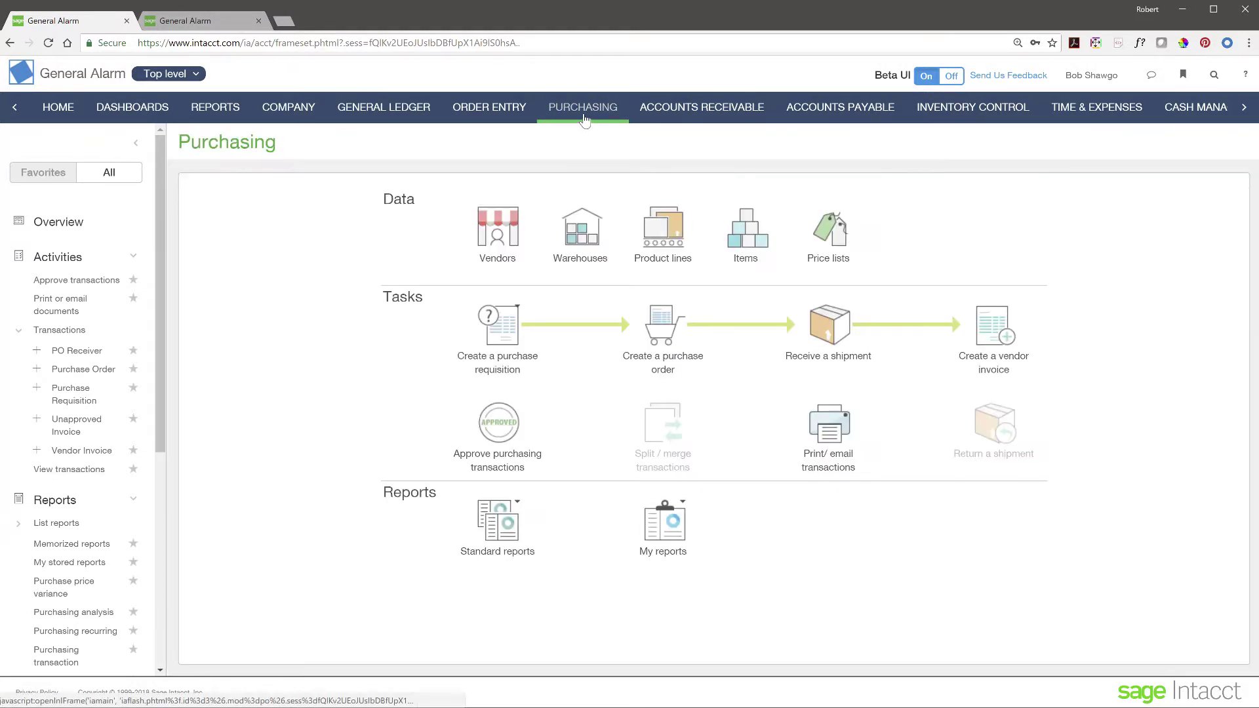
Step: Convert requisition PR-000053 into a purchase order from the Purchase Requisitions list
{"action": "mouse_move", "coordinate": [504, 339]}
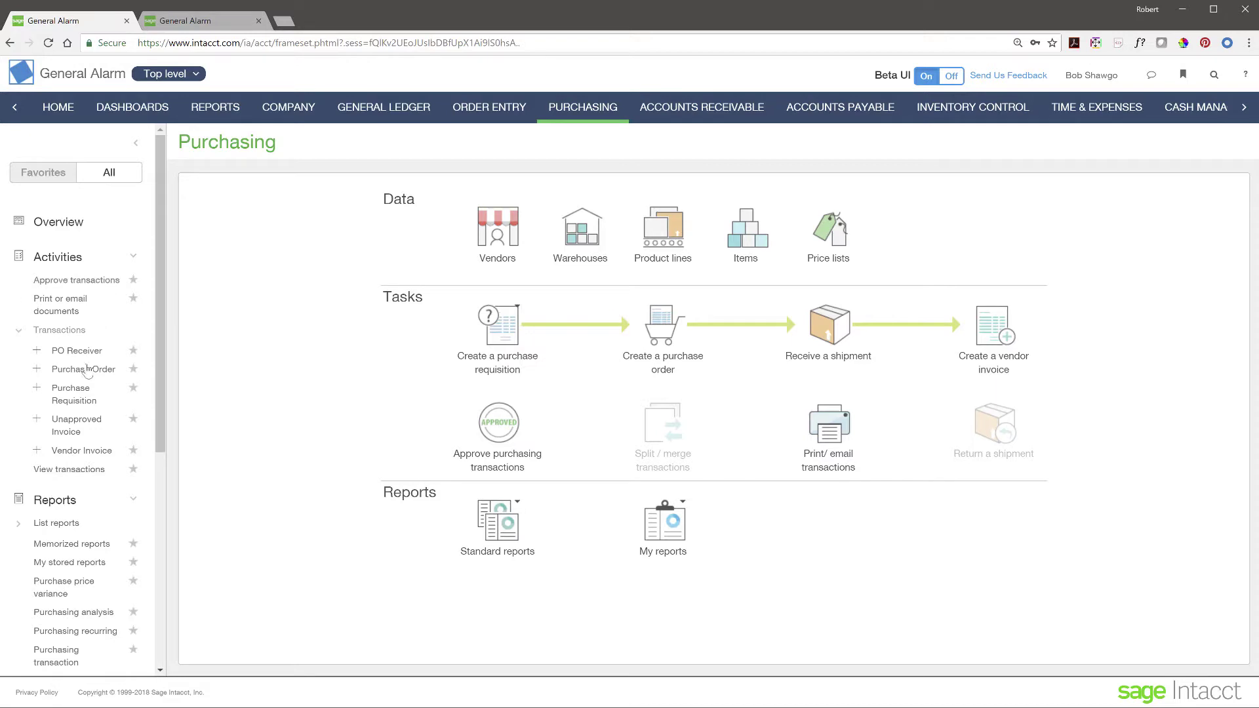
{"action": "left_click", "coordinate": [73, 372]}
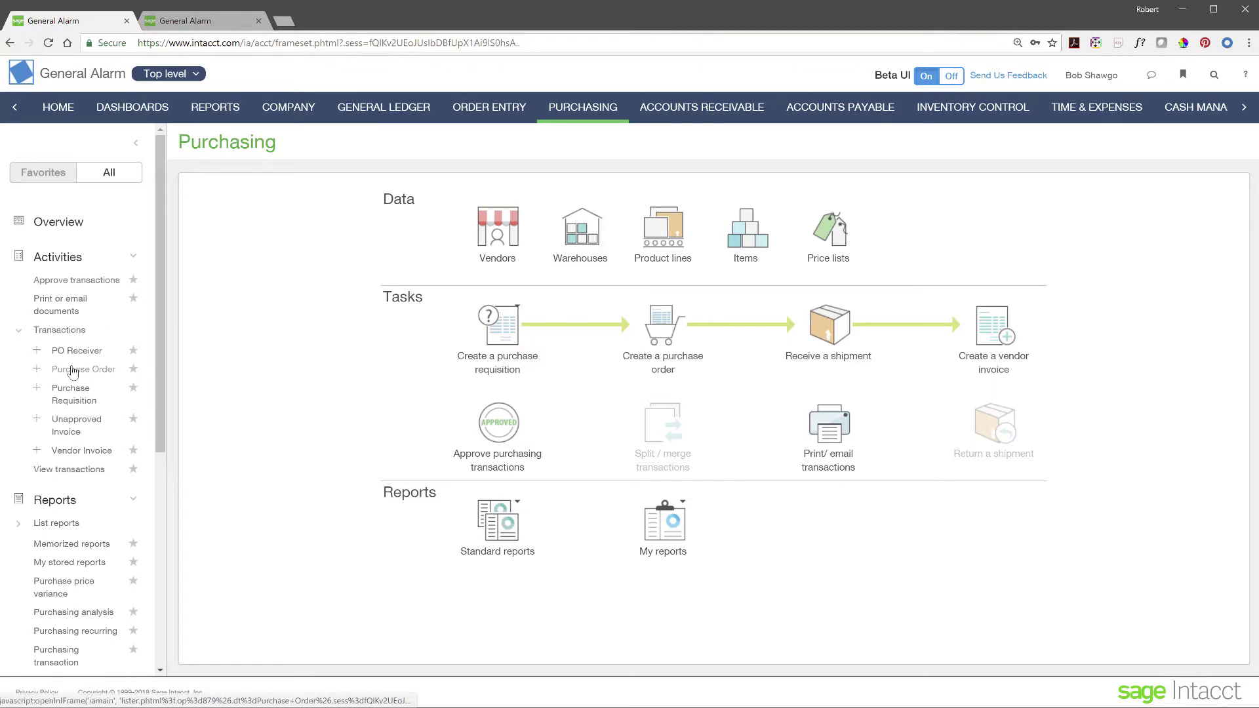
{"action": "left_click", "coordinate": [74, 398]}
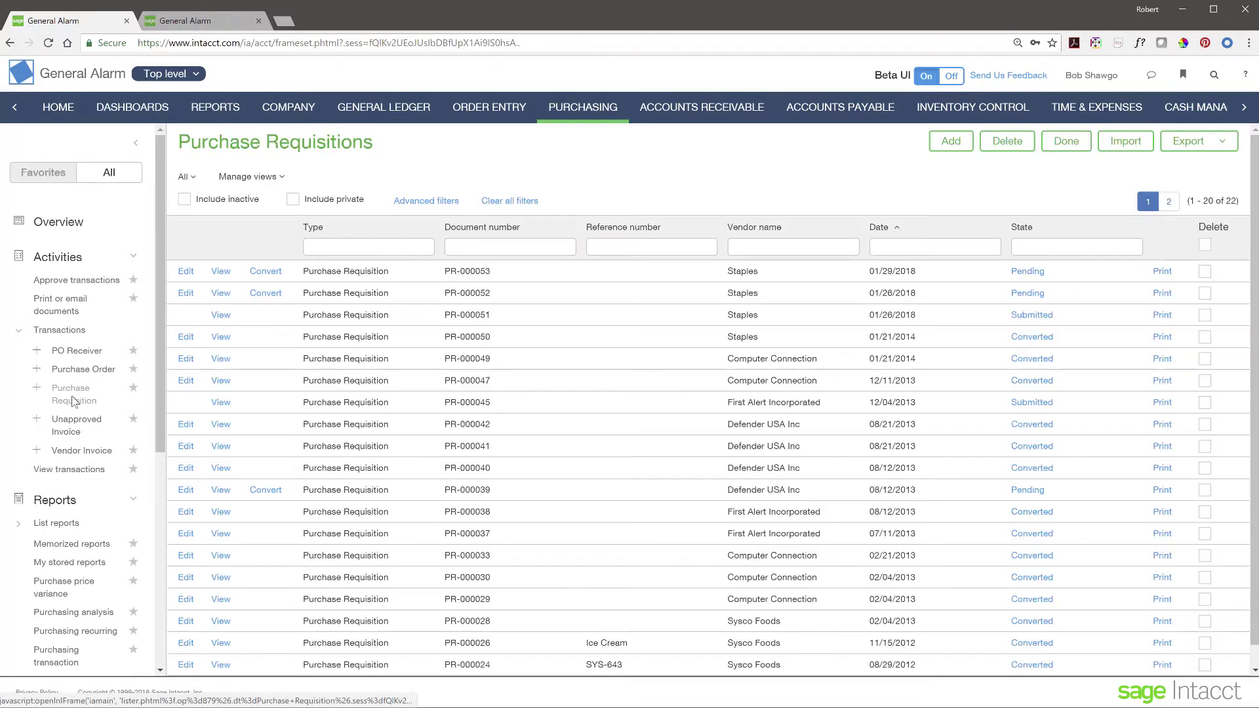
{"action": "left_click", "coordinate": [277, 278]}
{"action": "left_click", "coordinate": [303, 285]}
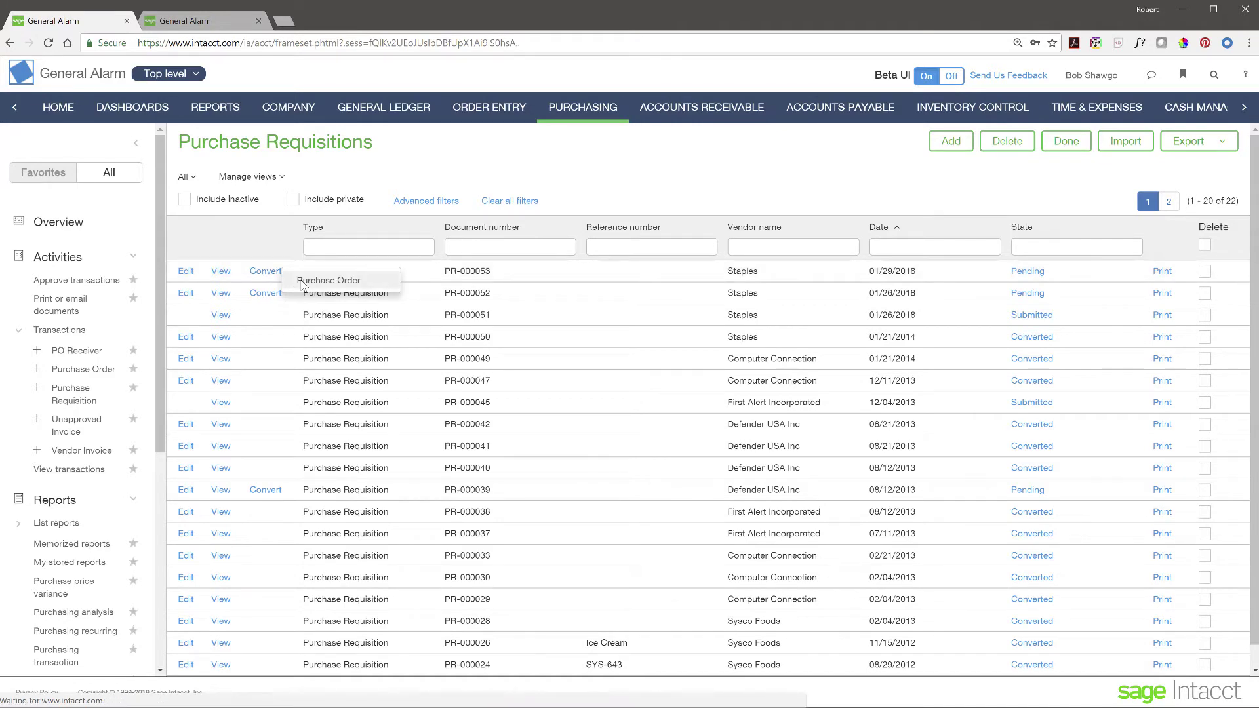
Step: Post the new purchase order and open PO-000055 from the list
{"action": "scroll", "coordinate": [493, 394], "scroll_direction": "down", "scroll_amount": 3}
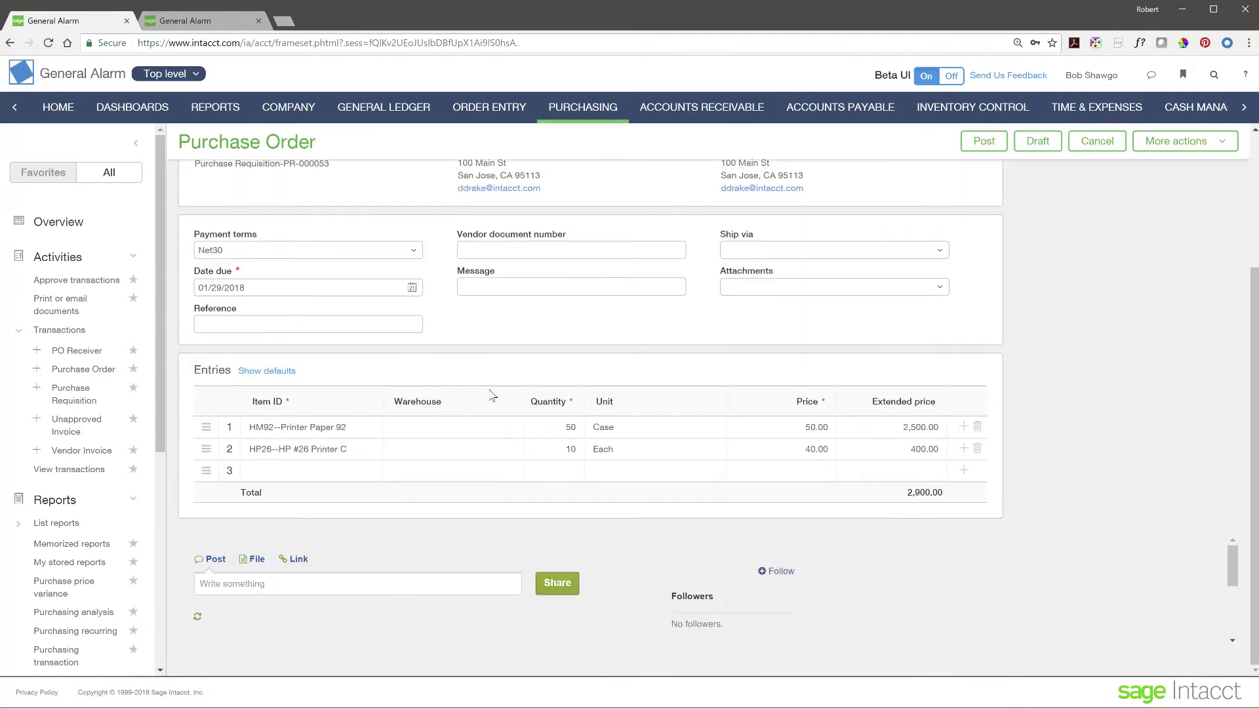
{"action": "scroll", "coordinate": [492, 395], "scroll_direction": "down", "scroll_amount": 2}
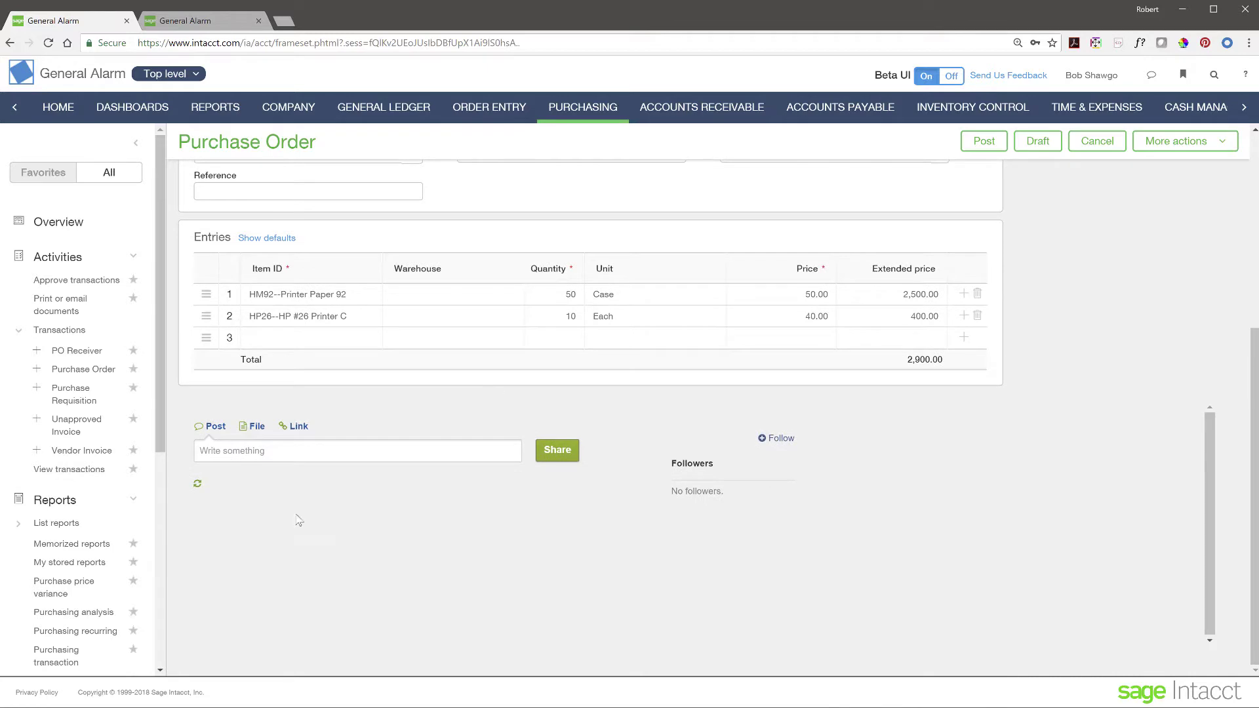
{"action": "scroll", "coordinate": [641, 471], "scroll_direction": "up", "scroll_amount": 1}
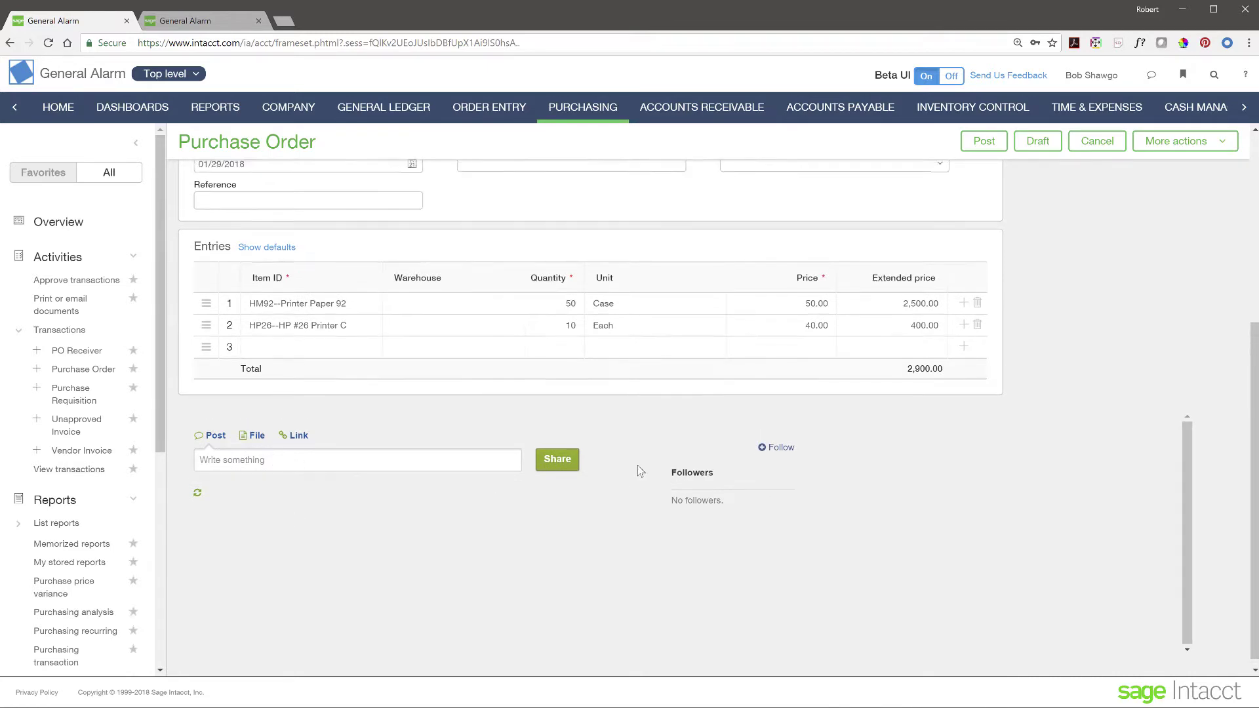
{"action": "scroll", "coordinate": [641, 471], "scroll_direction": "up", "scroll_amount": 5}
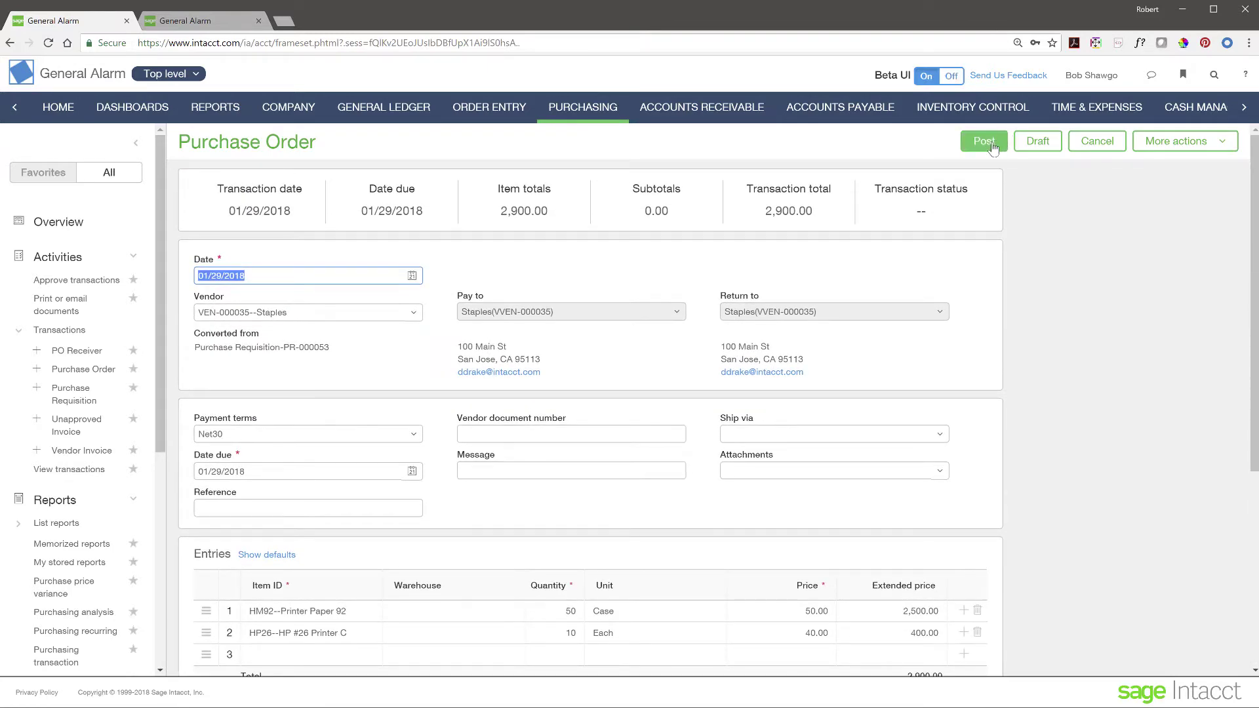
{"action": "left_click", "coordinate": [985, 141]}
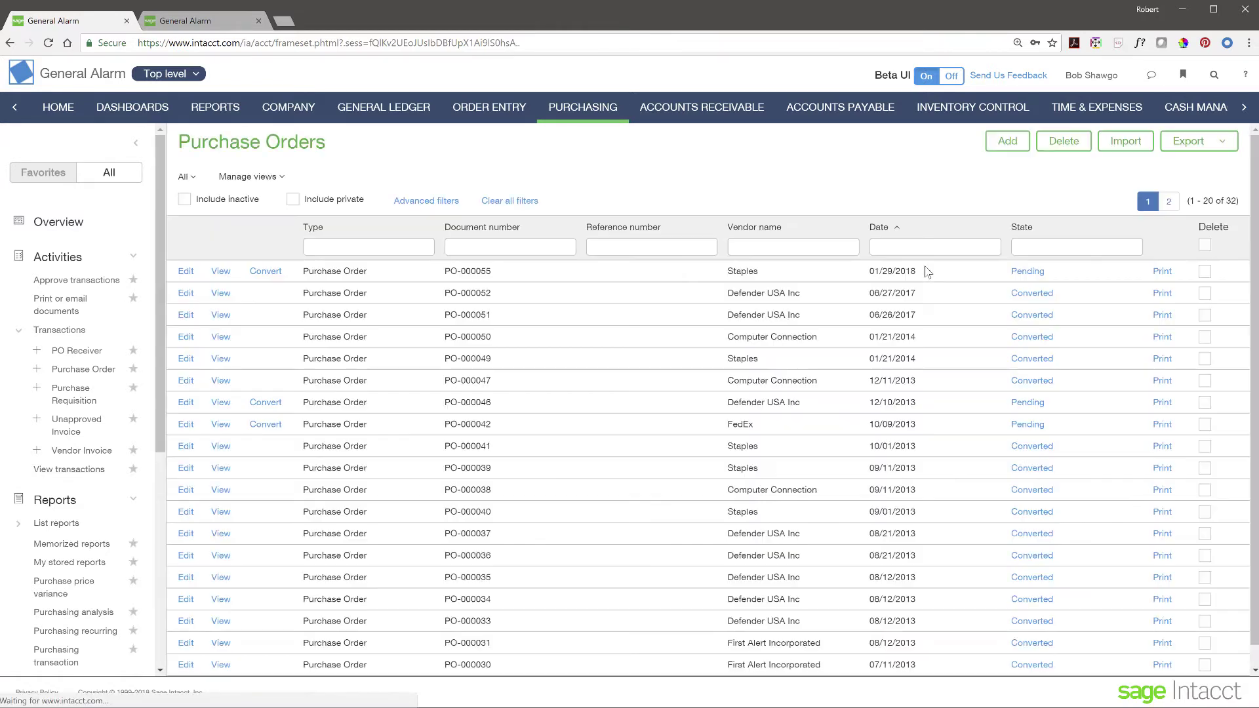
{"action": "left_click", "coordinate": [221, 271]}
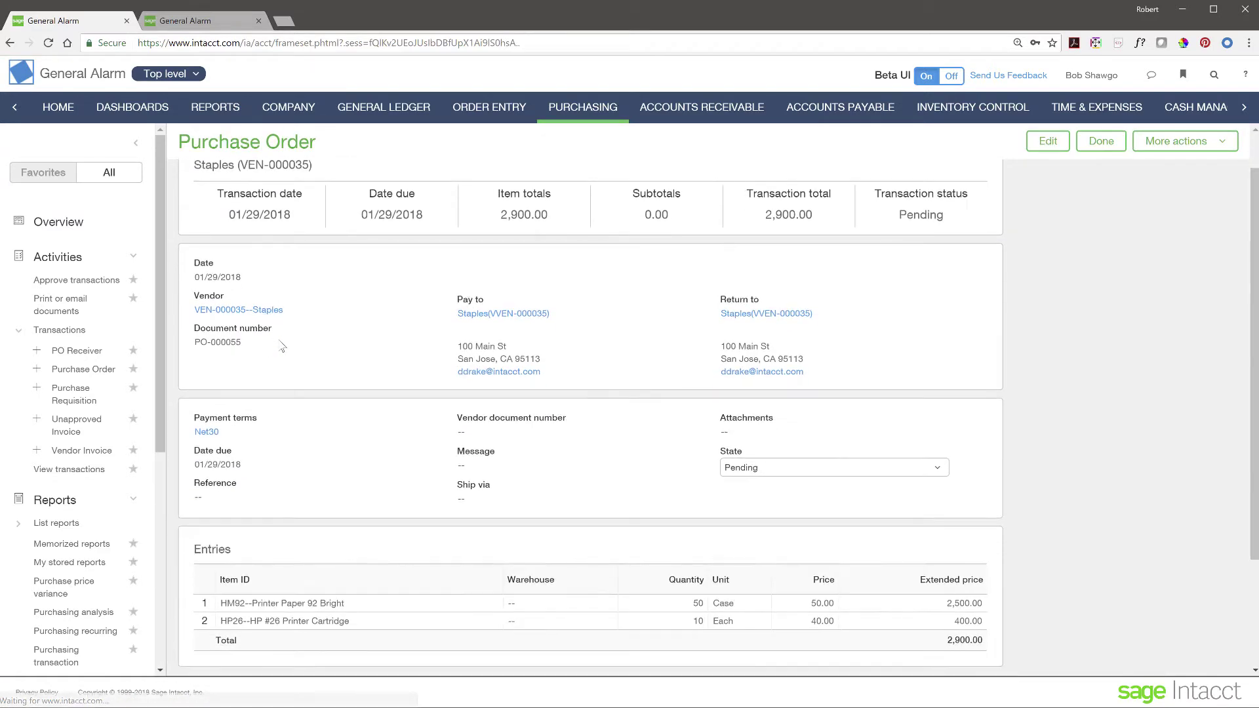
{"action": "scroll", "coordinate": [279, 367], "scroll_direction": "down", "scroll_amount": 3}
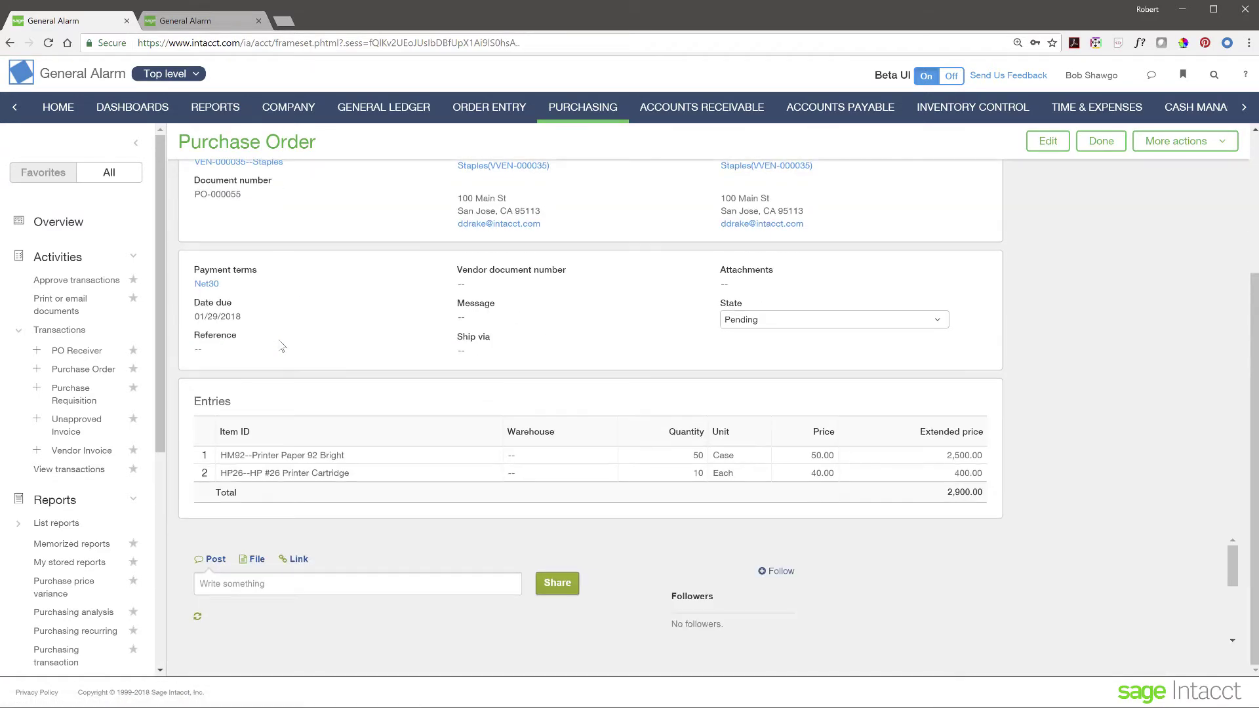
{"action": "left_click", "coordinate": [289, 583]}
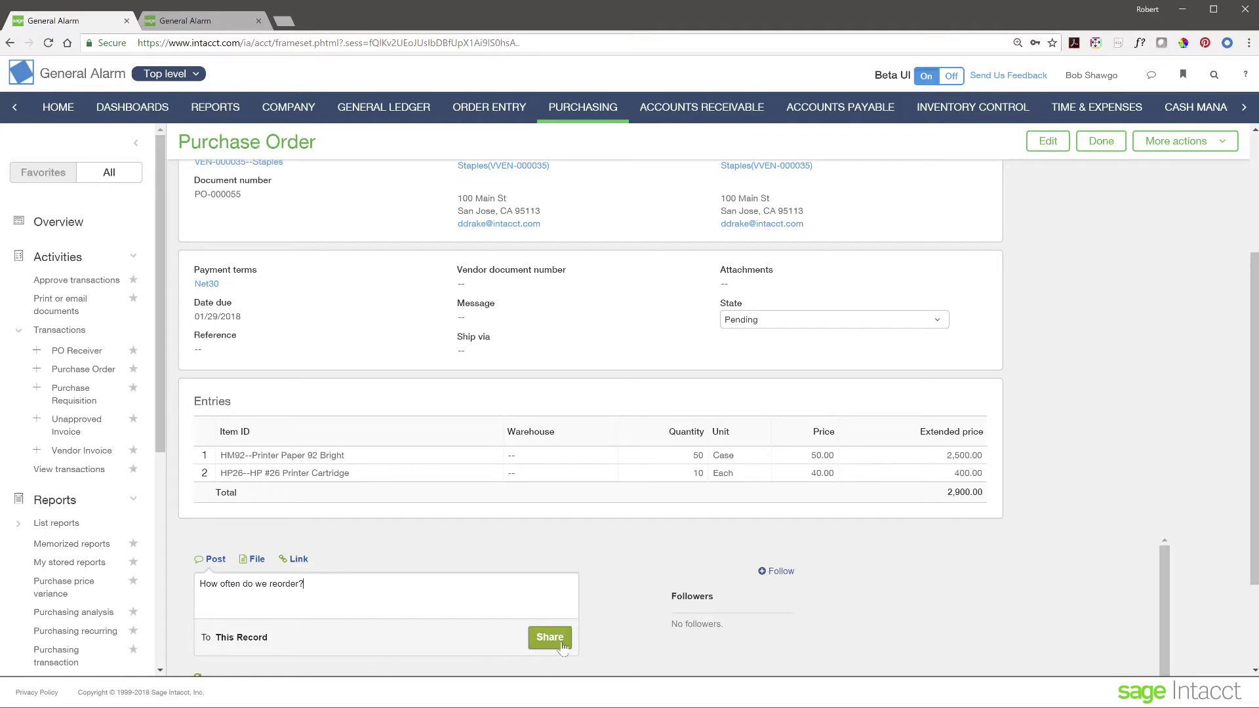
{"action": "left_click", "coordinate": [388, 593]}
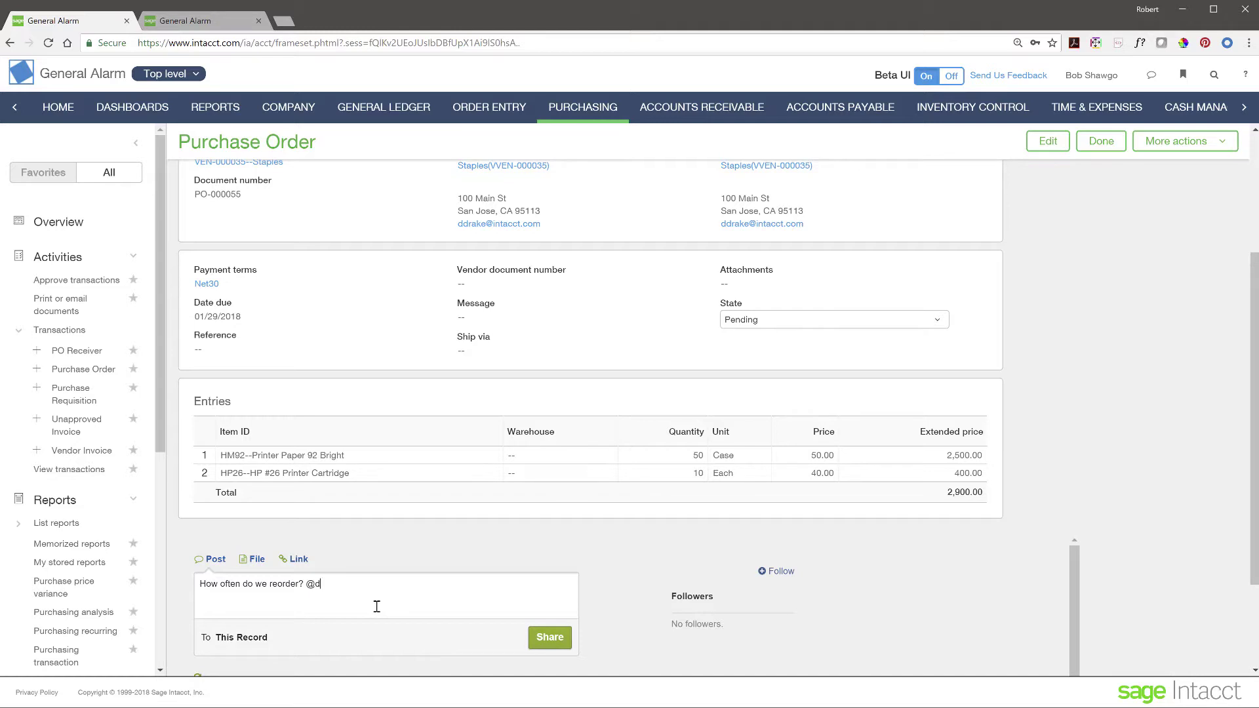
{"action": "left_click", "coordinate": [532, 643]}
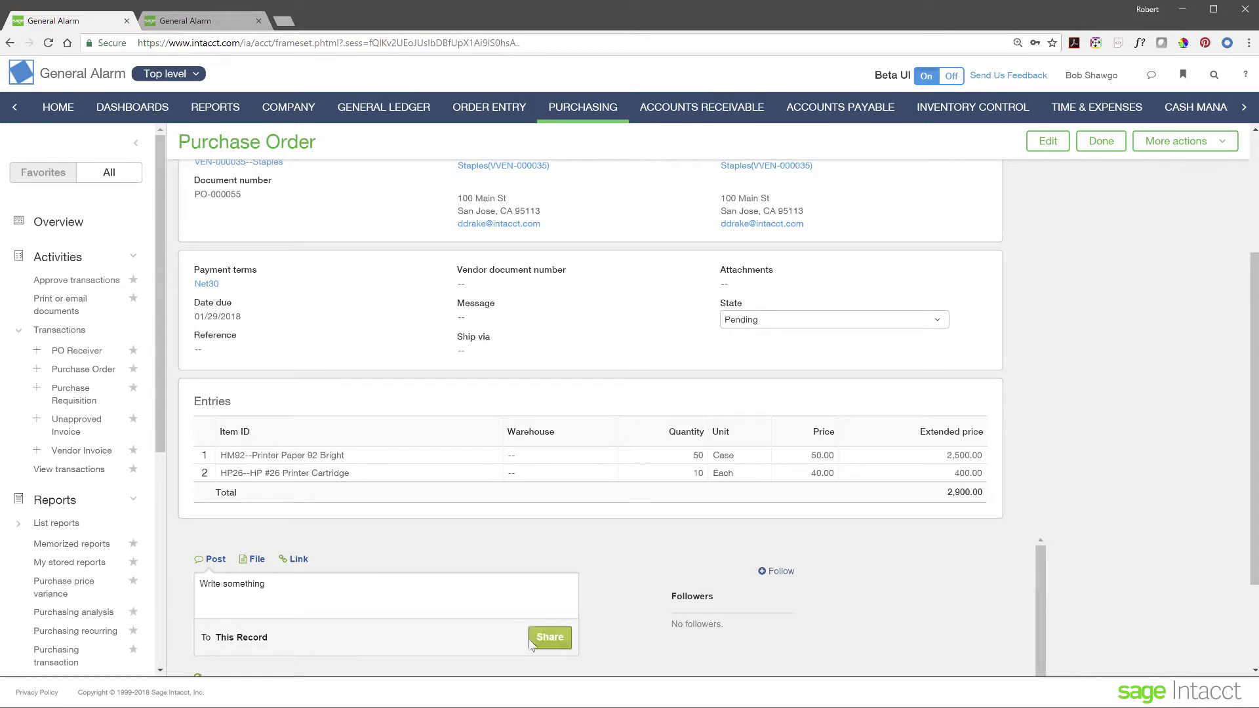
{"action": "scroll", "coordinate": [320, 542], "scroll_direction": "down", "scroll_amount": 2}
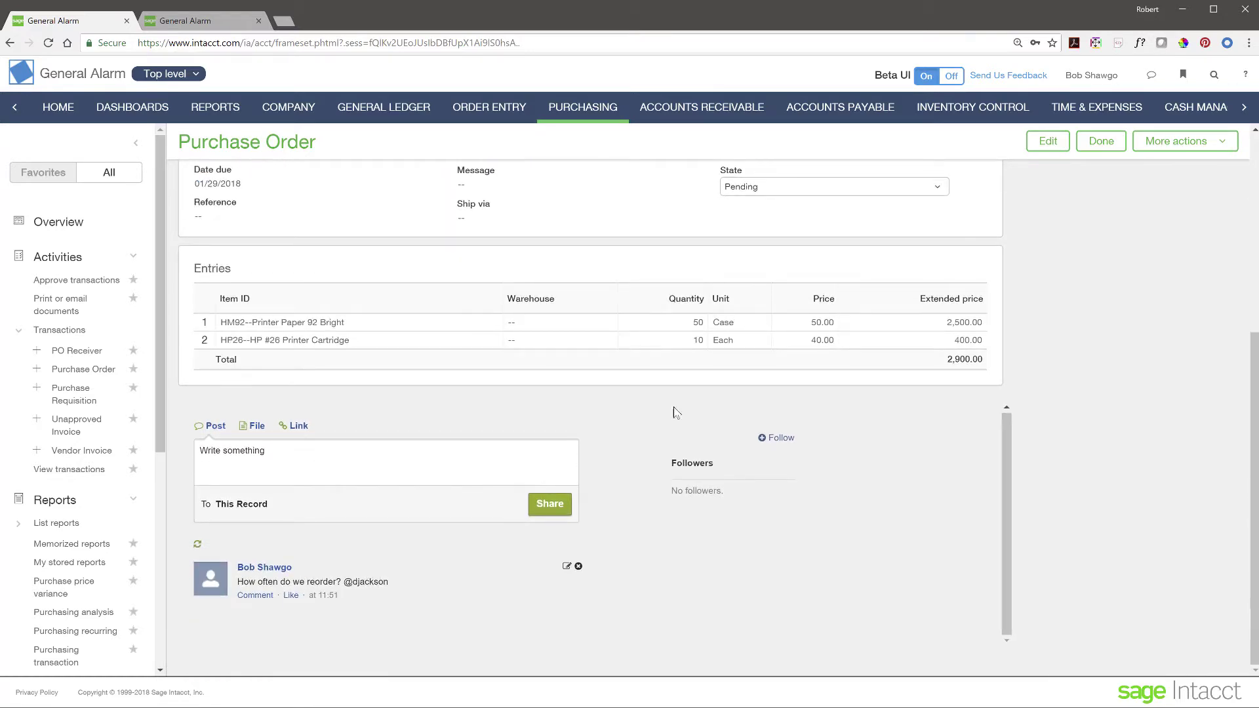
{"action": "scroll", "coordinate": [881, 386], "scroll_direction": "up", "scroll_amount": 1}
{"action": "scroll", "coordinate": [882, 386], "scroll_direction": "up", "scroll_amount": 5}
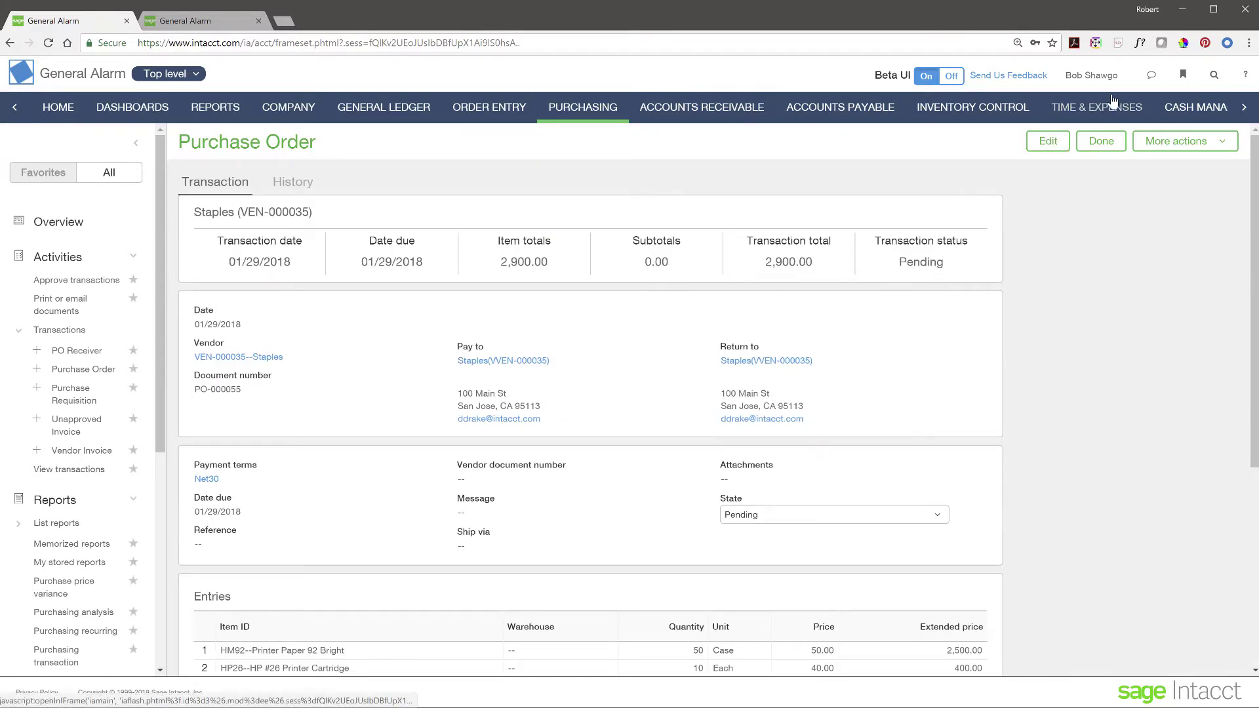
Step: In the Collaboration Center, edit the reorder post to tag the colleague by full name
{"action": "left_click", "coordinate": [1150, 77]}
{"action": "left_click", "coordinate": [1055, 162]}
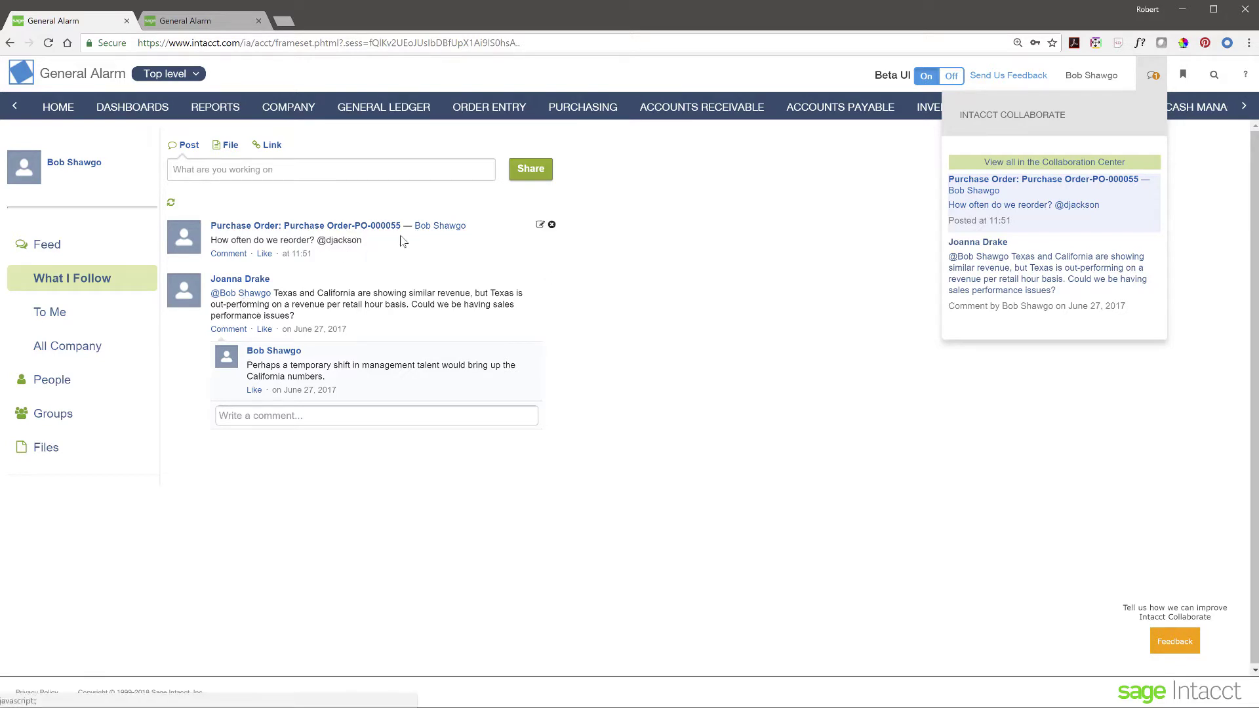
{"action": "left_click", "coordinate": [539, 226]}
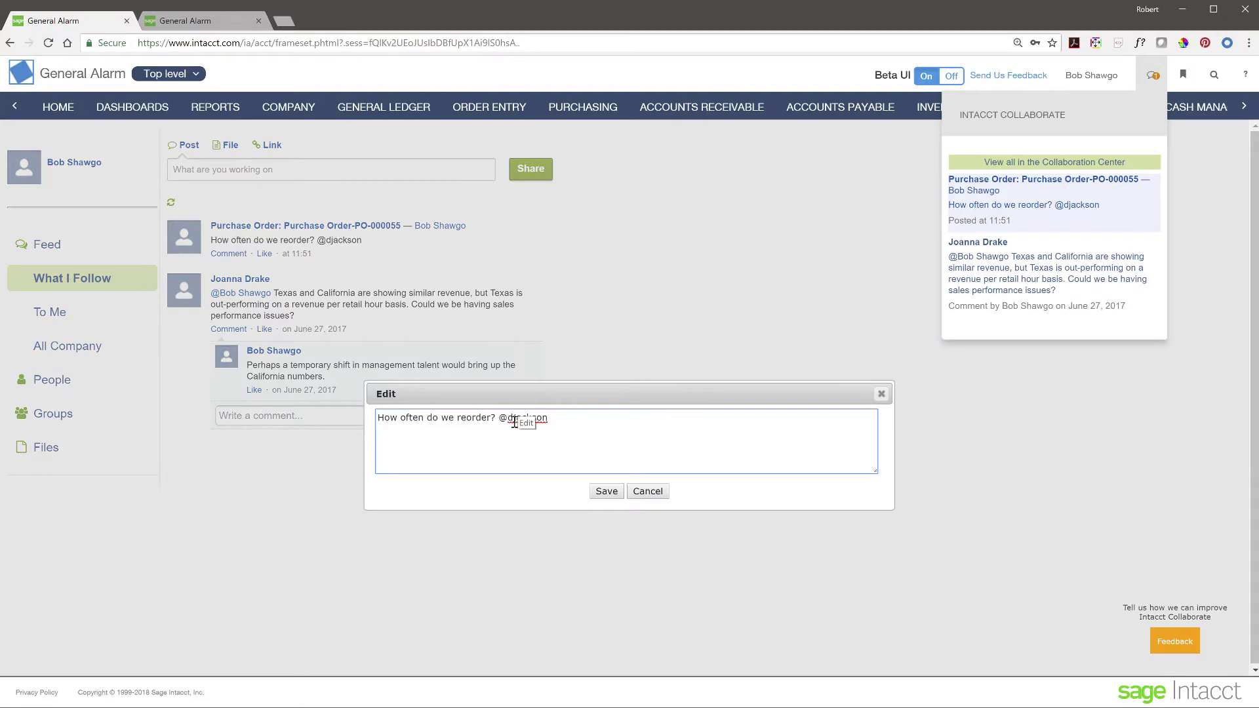
{"action": "left_click_drag", "start_coordinate": [509, 418], "coordinate": [576, 419]}
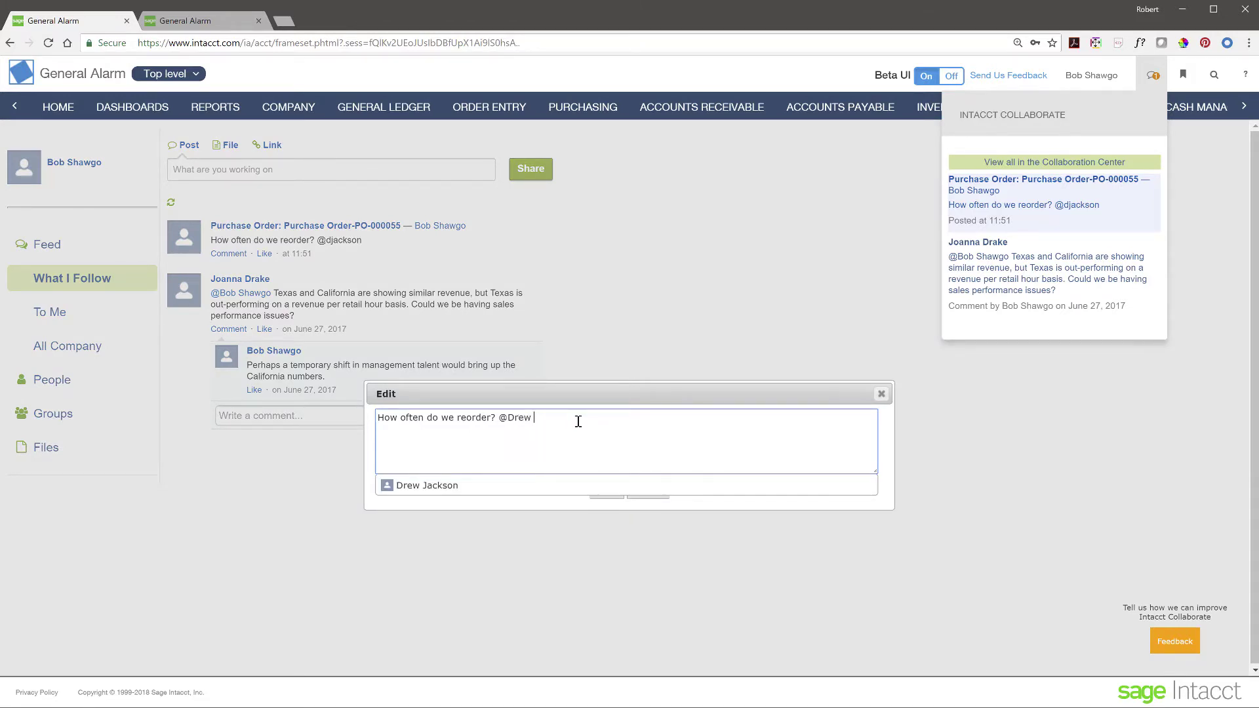
{"action": "left_click", "coordinate": [418, 491]}
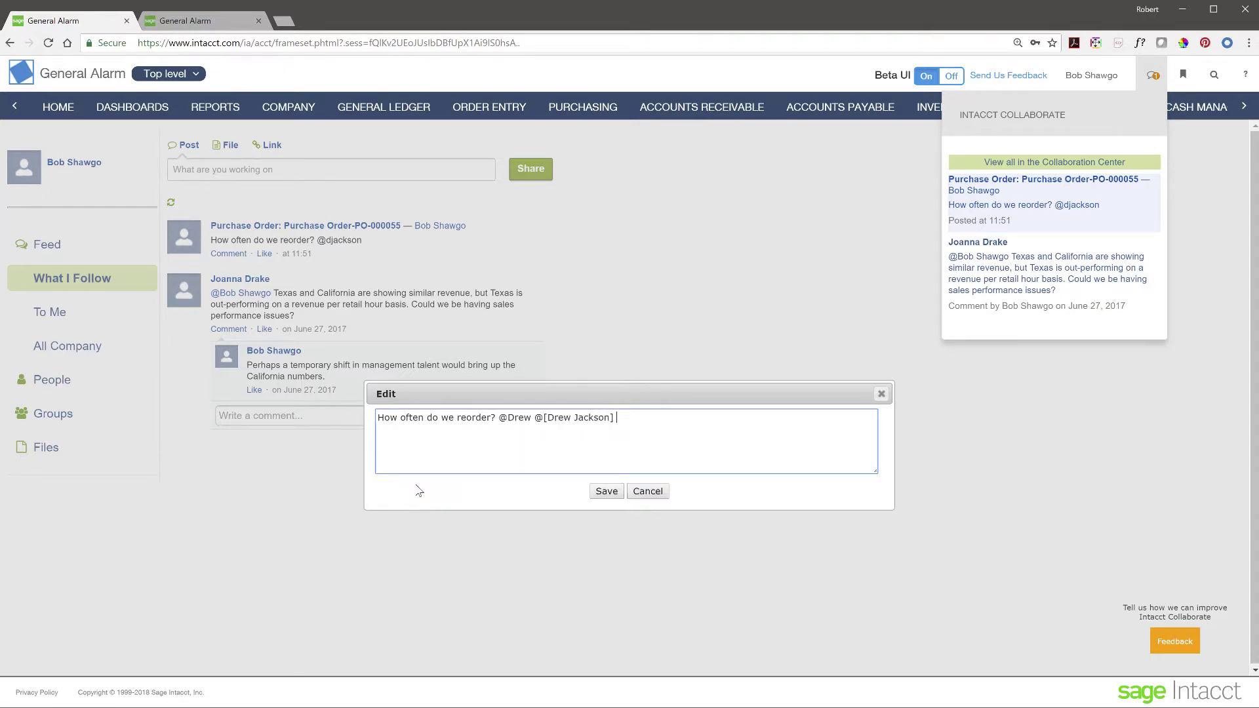
{"action": "left_click", "coordinate": [604, 493]}
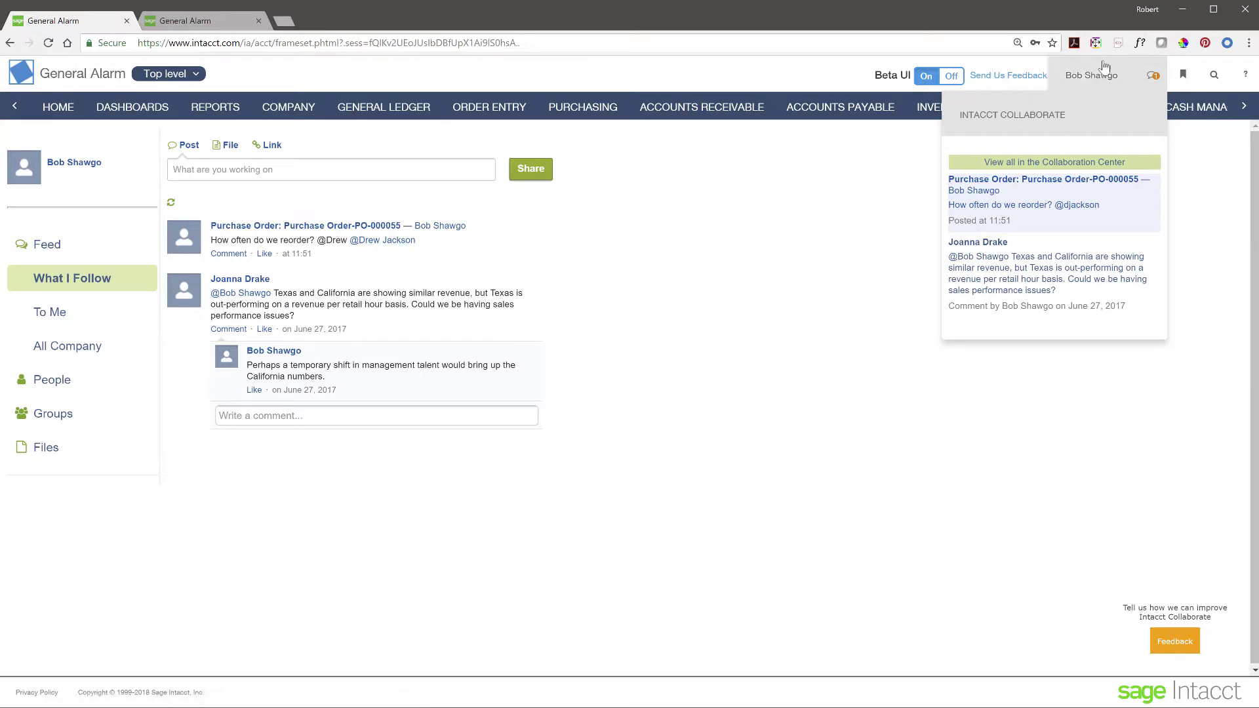
{"action": "left_click", "coordinate": [185, 23]}
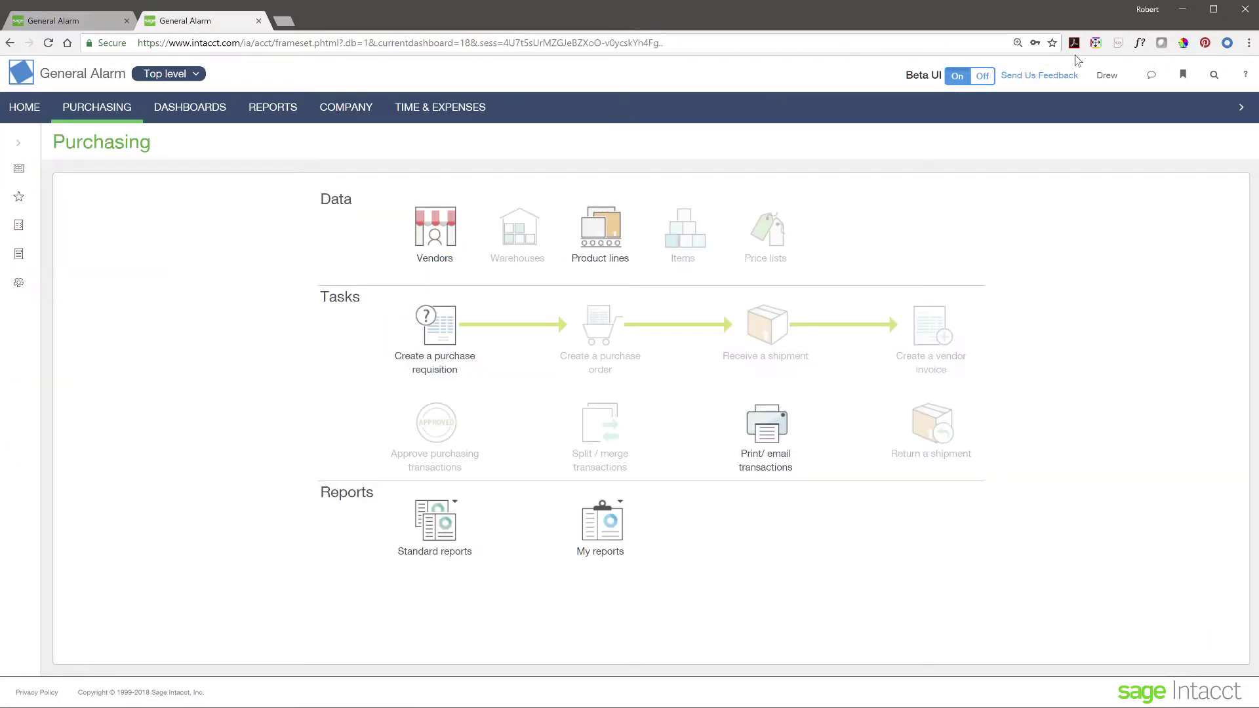
Step: Check the colleague's Collaboration Center feed, then go back to Purchasing in the original session
{"action": "left_click", "coordinate": [1155, 79]}
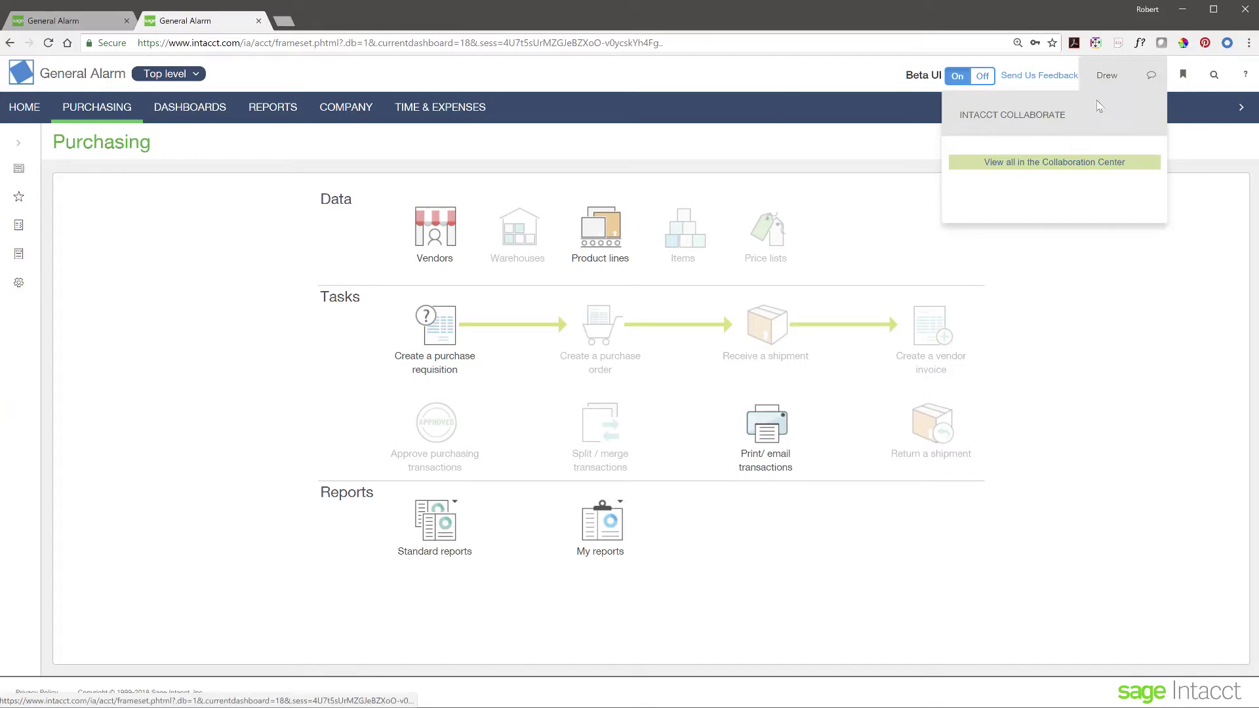
{"action": "left_click", "coordinate": [1050, 167]}
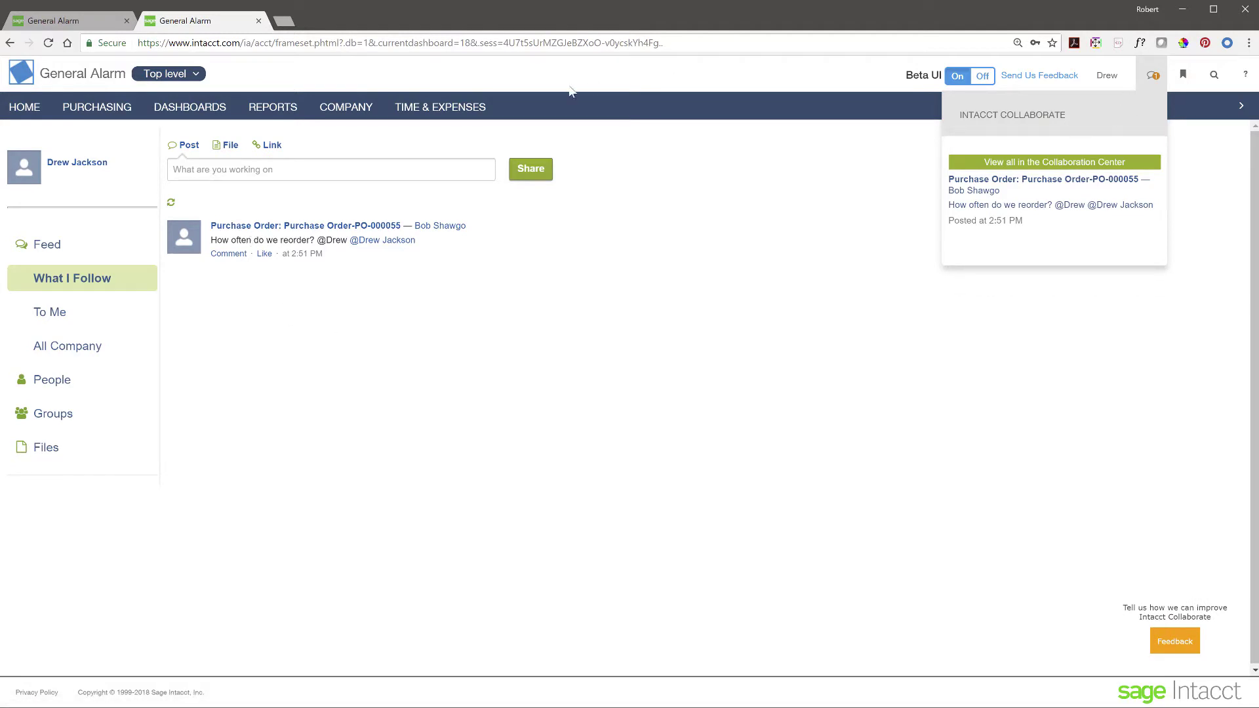
{"action": "left_click", "coordinate": [88, 24]}
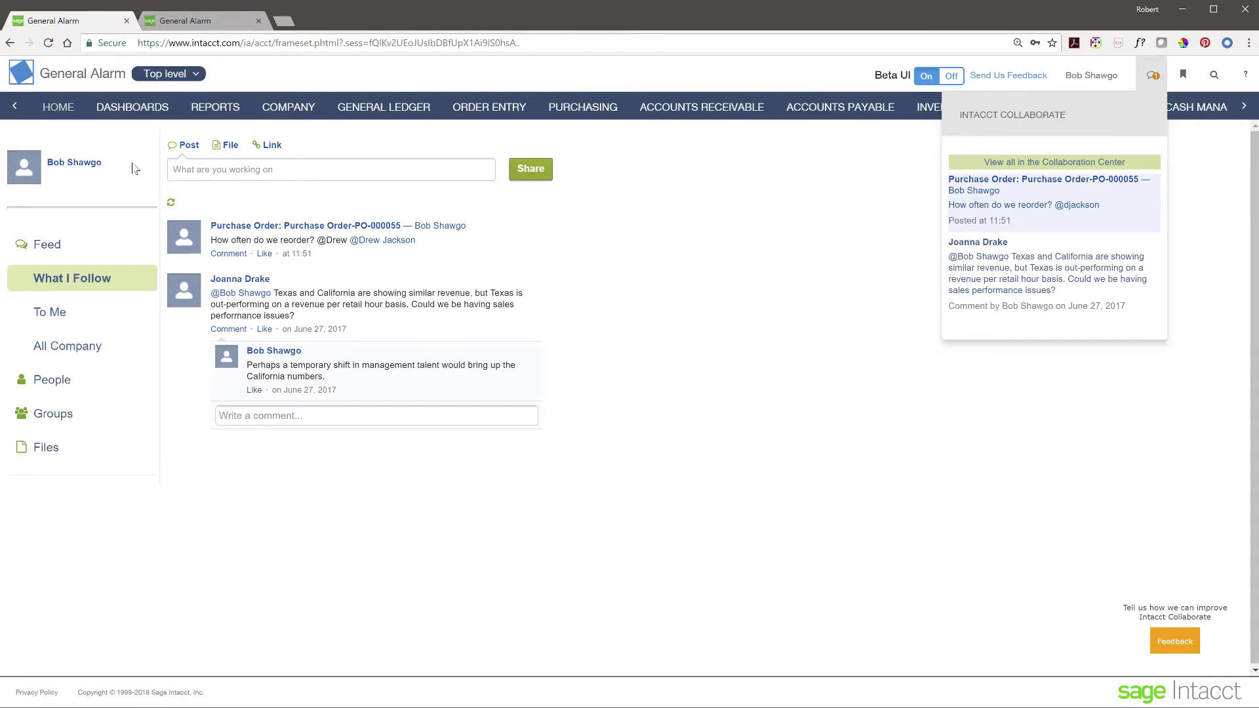
{"action": "left_click", "coordinate": [588, 109]}
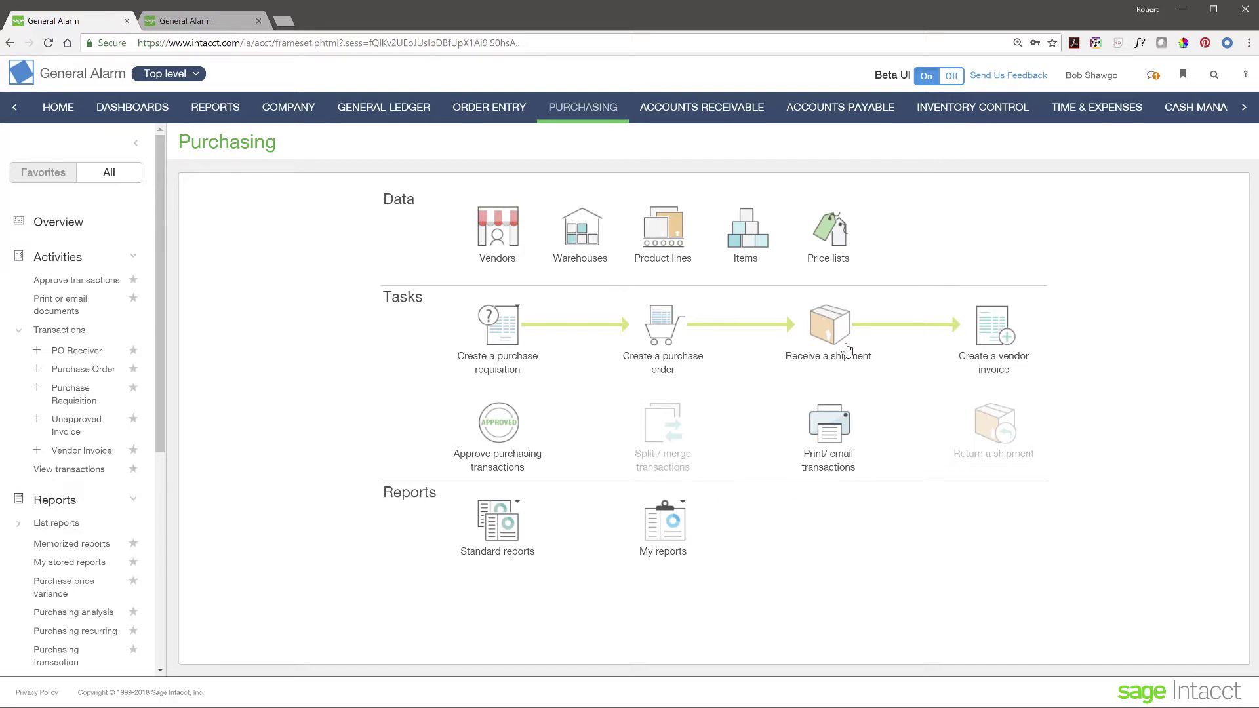
Step: Abandon the unsaved shipment receipt and open the Purchase Orders list
{"action": "left_click", "coordinate": [842, 335]}
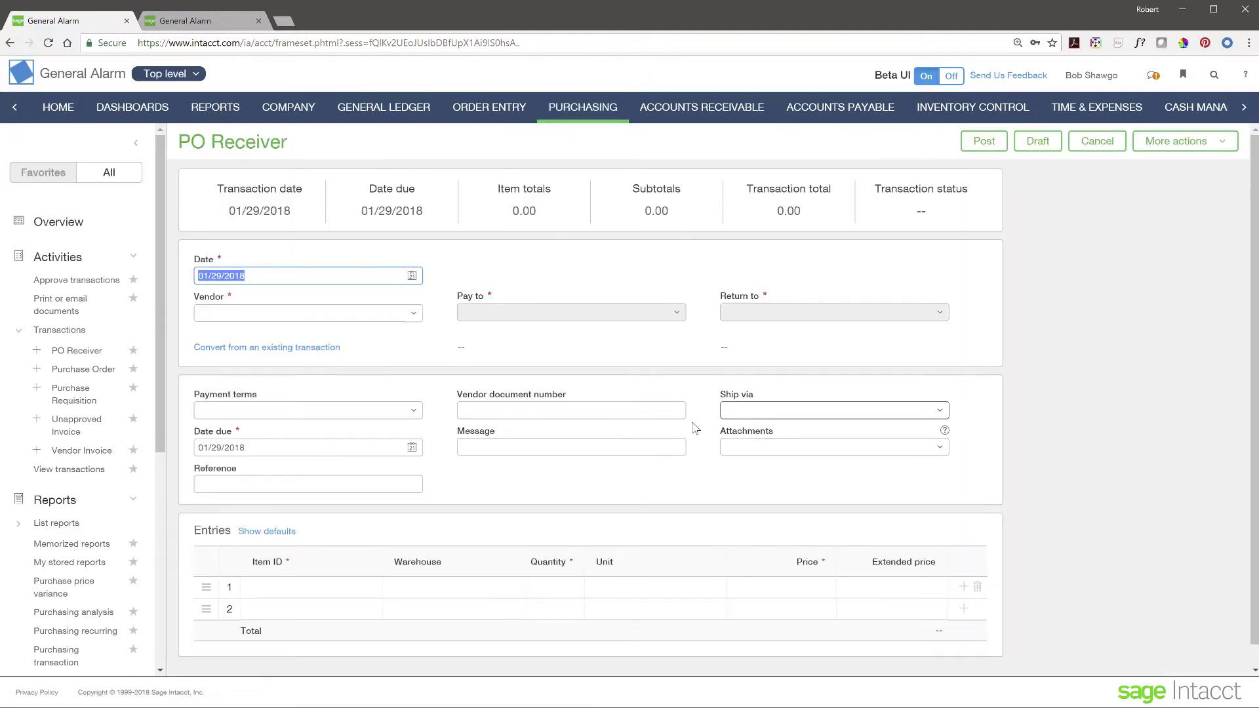
{"action": "scroll", "coordinate": [341, 499], "scroll_direction": "down", "scroll_amount": 1}
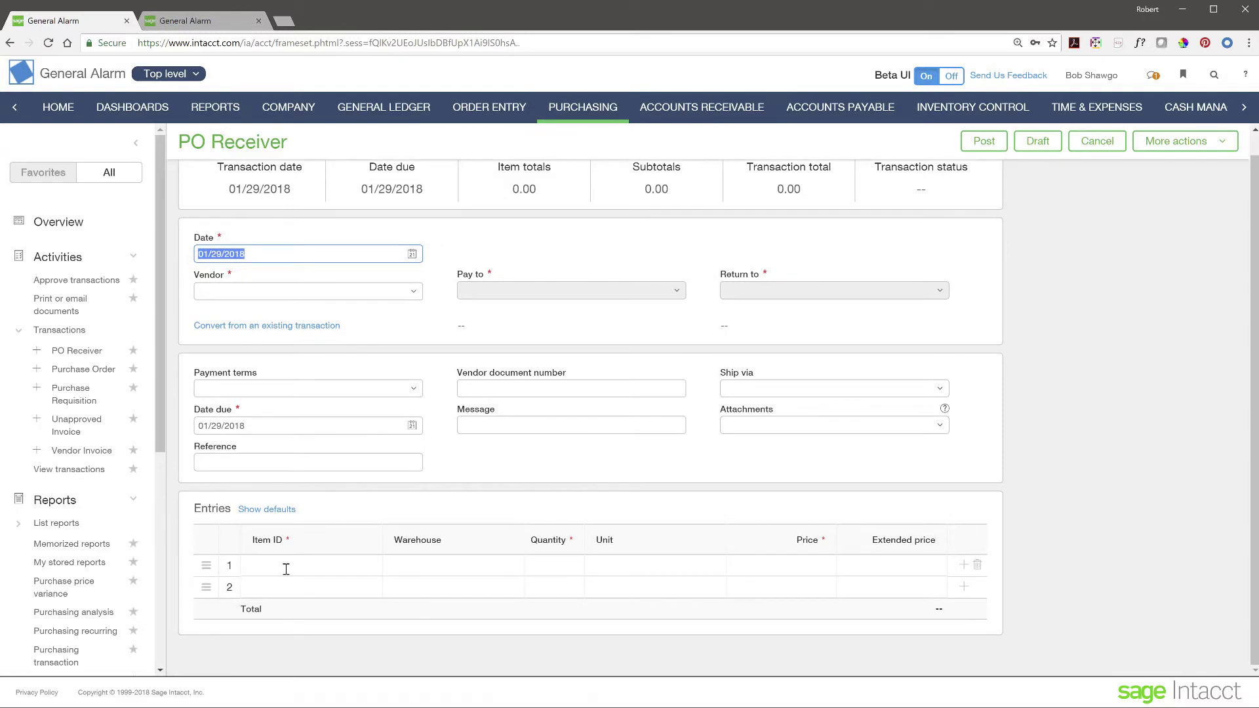
{"action": "left_click", "coordinate": [84, 371]}
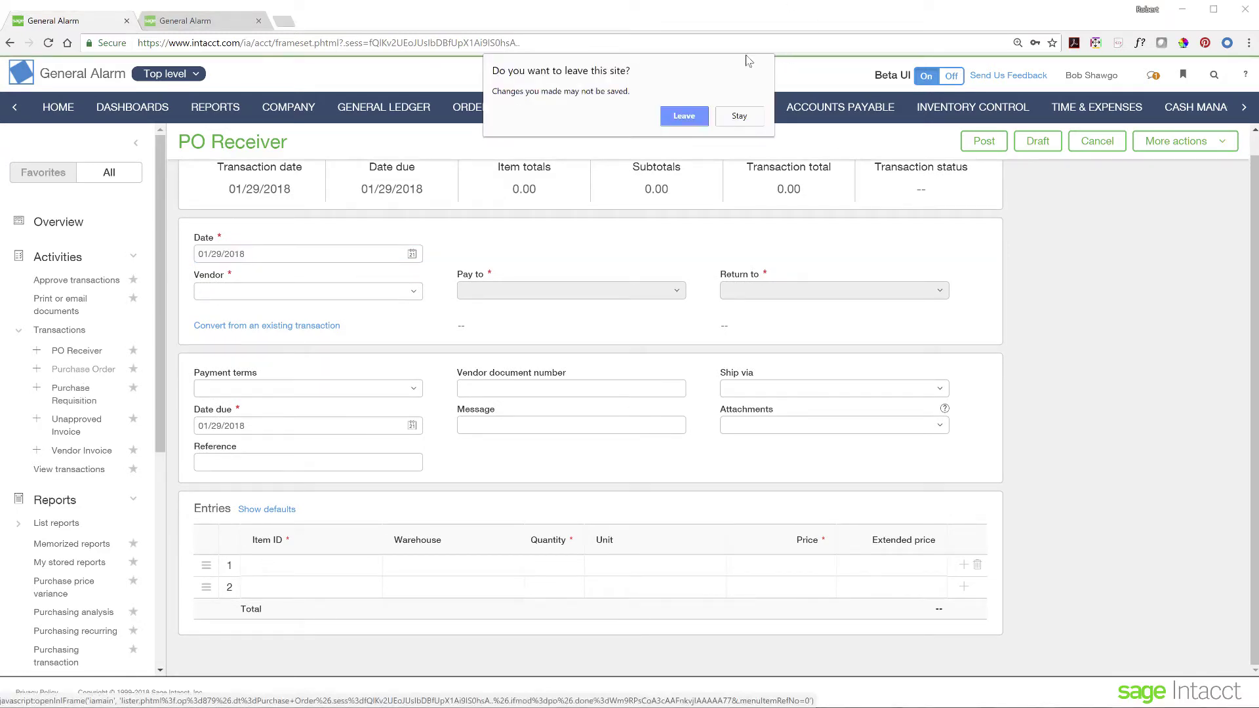
{"action": "left_click", "coordinate": [682, 124]}
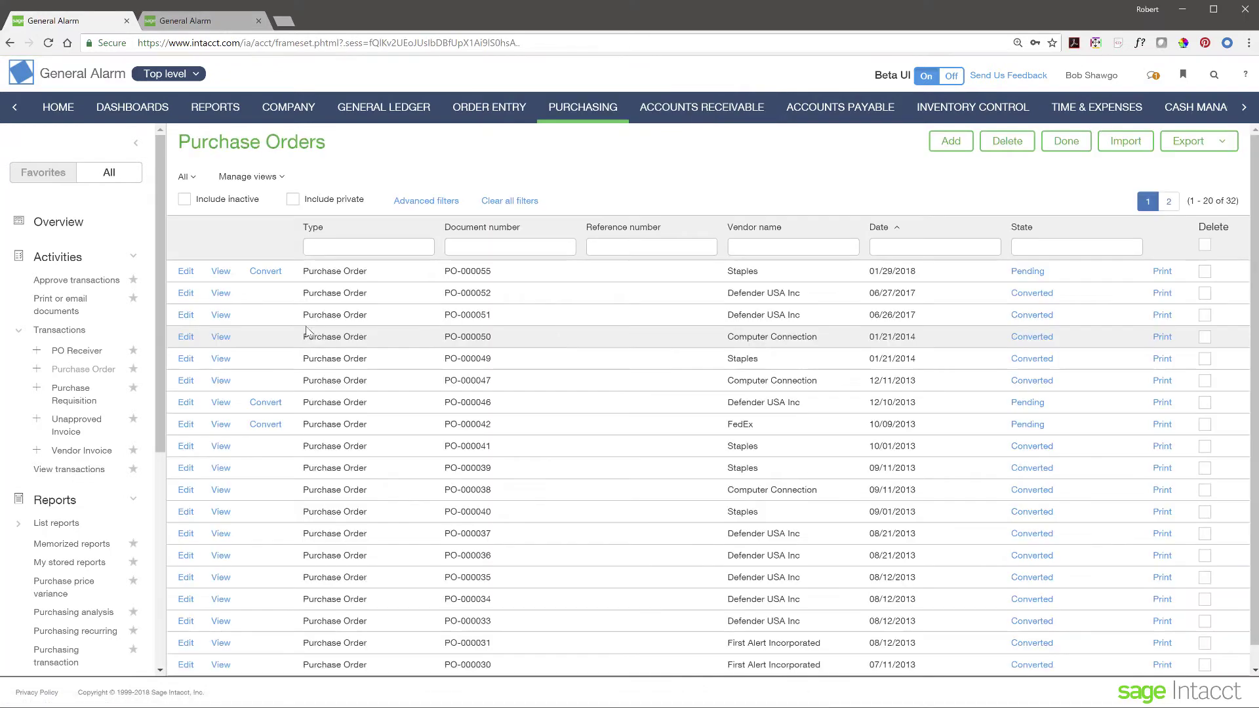
Step: Convert Staples order PO-000055 into a PO Receiver
{"action": "left_click", "coordinate": [267, 272]}
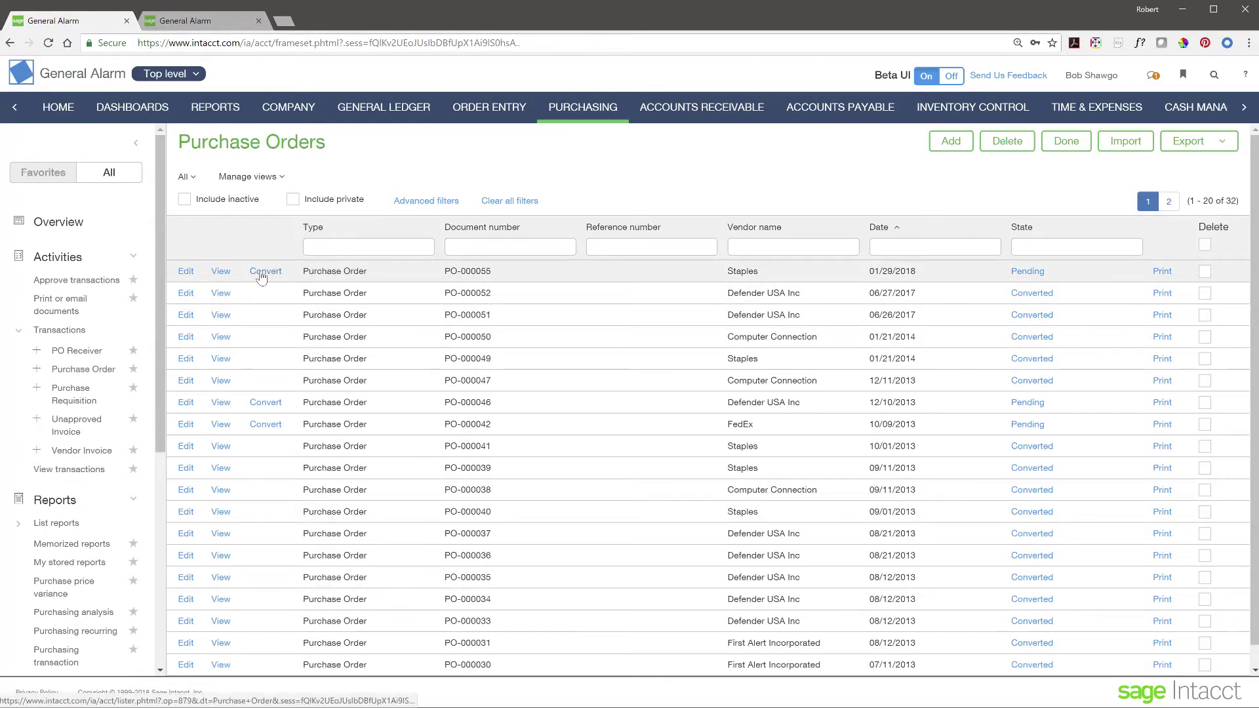
{"action": "left_click", "coordinate": [263, 272]}
{"action": "left_click", "coordinate": [304, 282]}
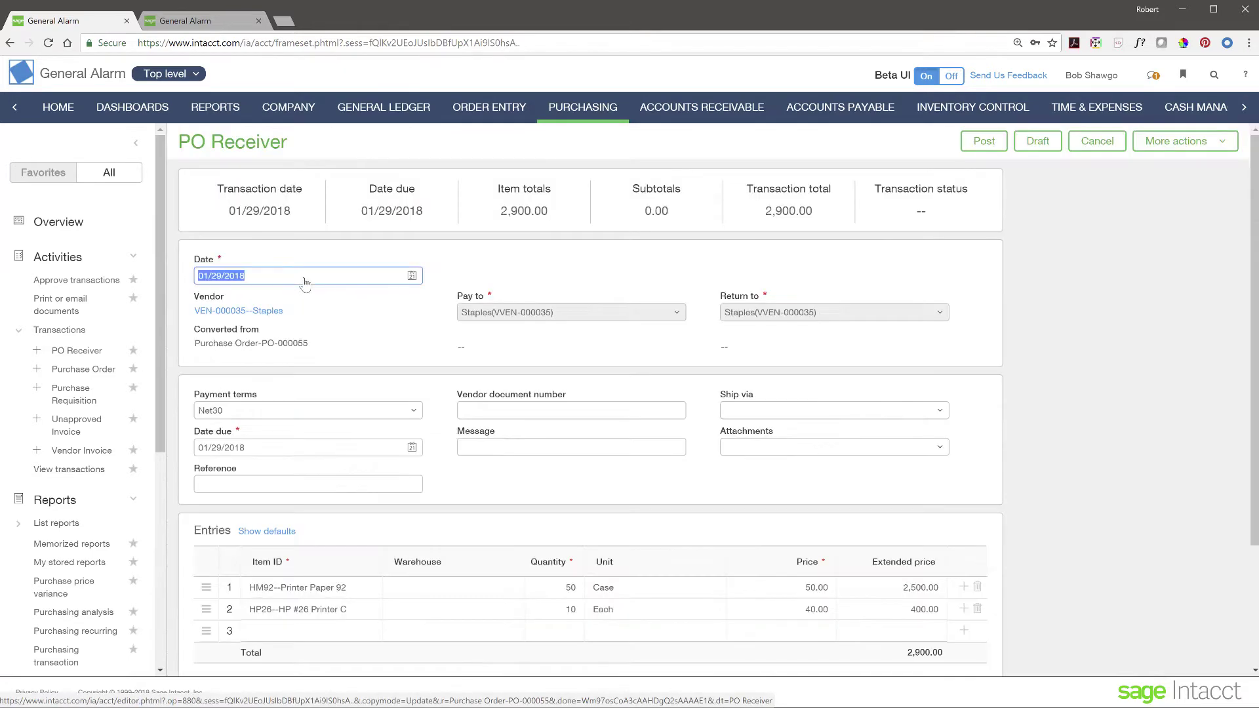
{"action": "scroll", "coordinate": [588, 510], "scroll_direction": "down", "scroll_amount": 4}
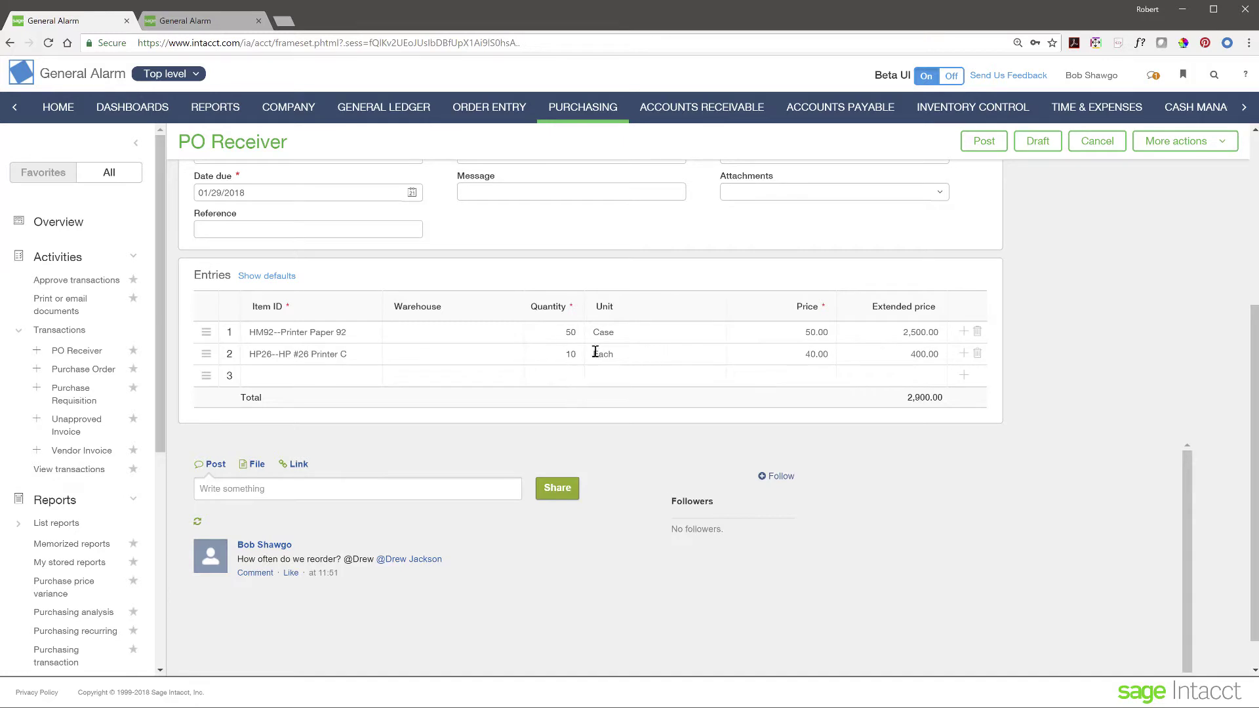
Step: Reduce the printer cartridge quantity to 9 and post the receipt, totalling 2,860.00
{"action": "left_click", "coordinate": [807, 354]}
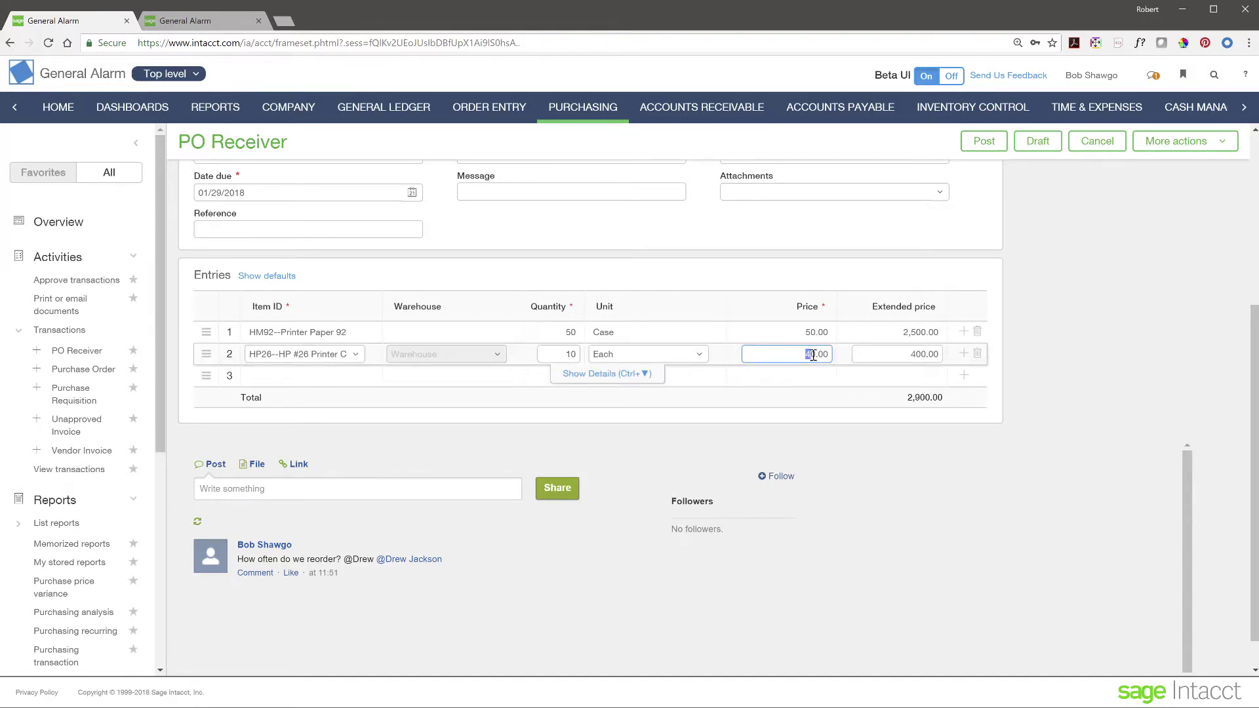
{"action": "left_click", "coordinate": [565, 357]}
{"action": "type", "text": "9"}
{"action": "scroll", "coordinate": [1100, 368], "scroll_direction": "up", "scroll_amount": 3}
{"action": "scroll", "coordinate": [1101, 367], "scroll_direction": "up", "scroll_amount": 2}
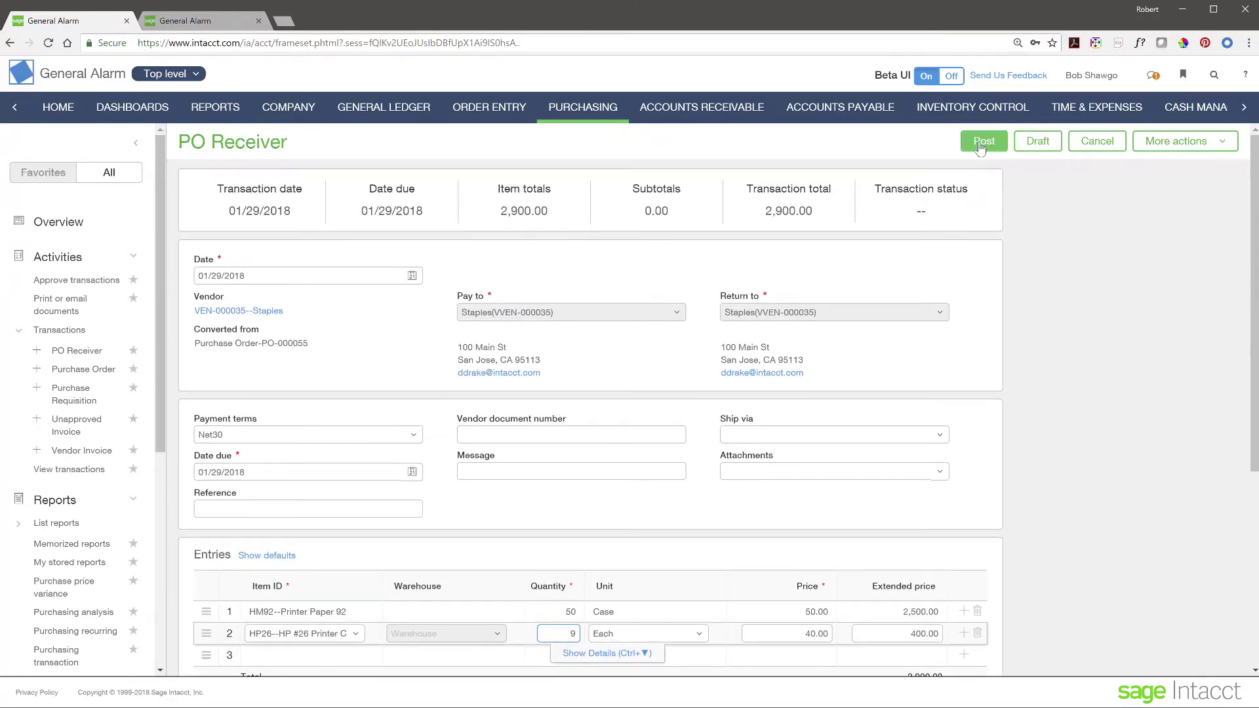
{"action": "left_click", "coordinate": [984, 141]}
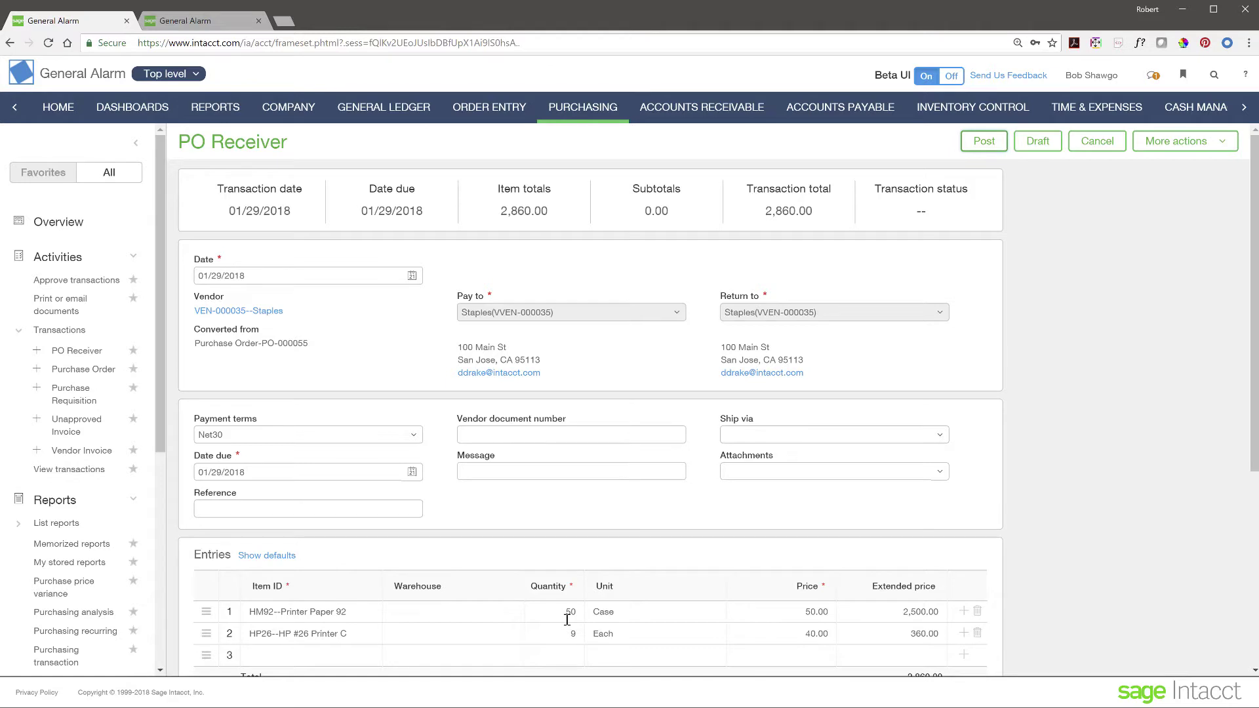
{"action": "left_click", "coordinate": [198, 75]}
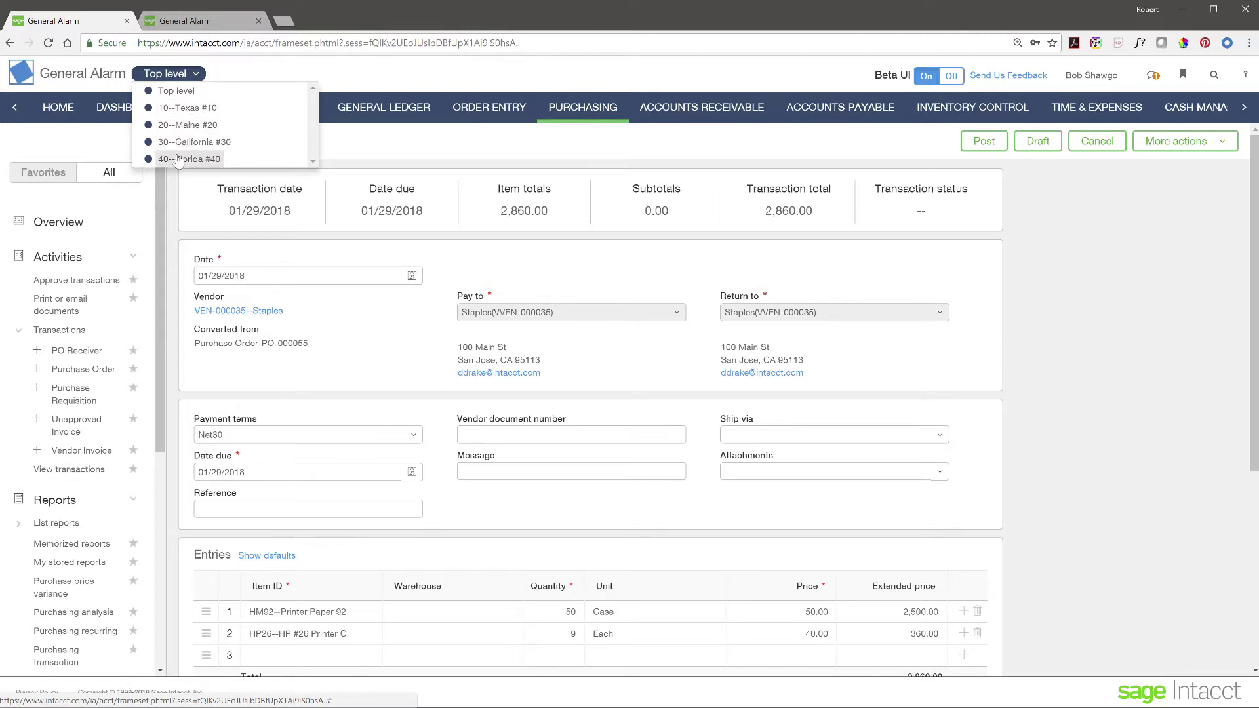
Step: Dismiss the entity list with Top level still selected, then collapse the navigation sidebar
{"action": "left_click", "coordinate": [253, 77]}
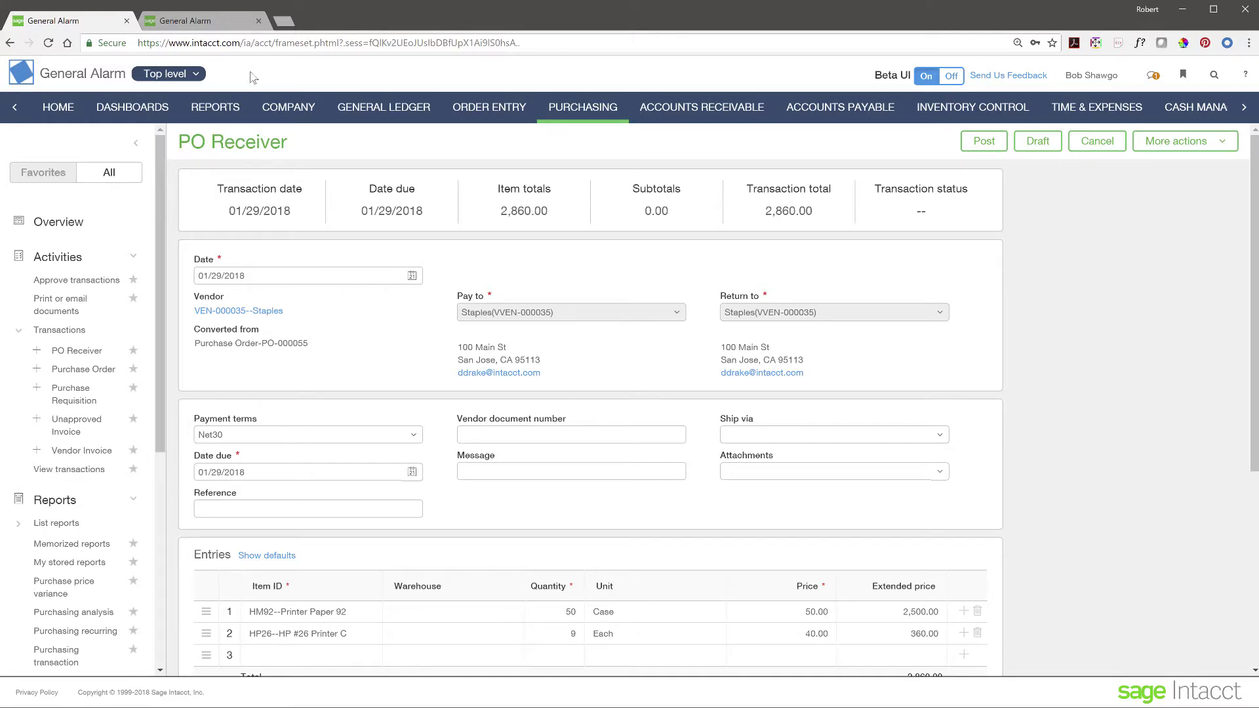
{"action": "left_click", "coordinate": [137, 144]}
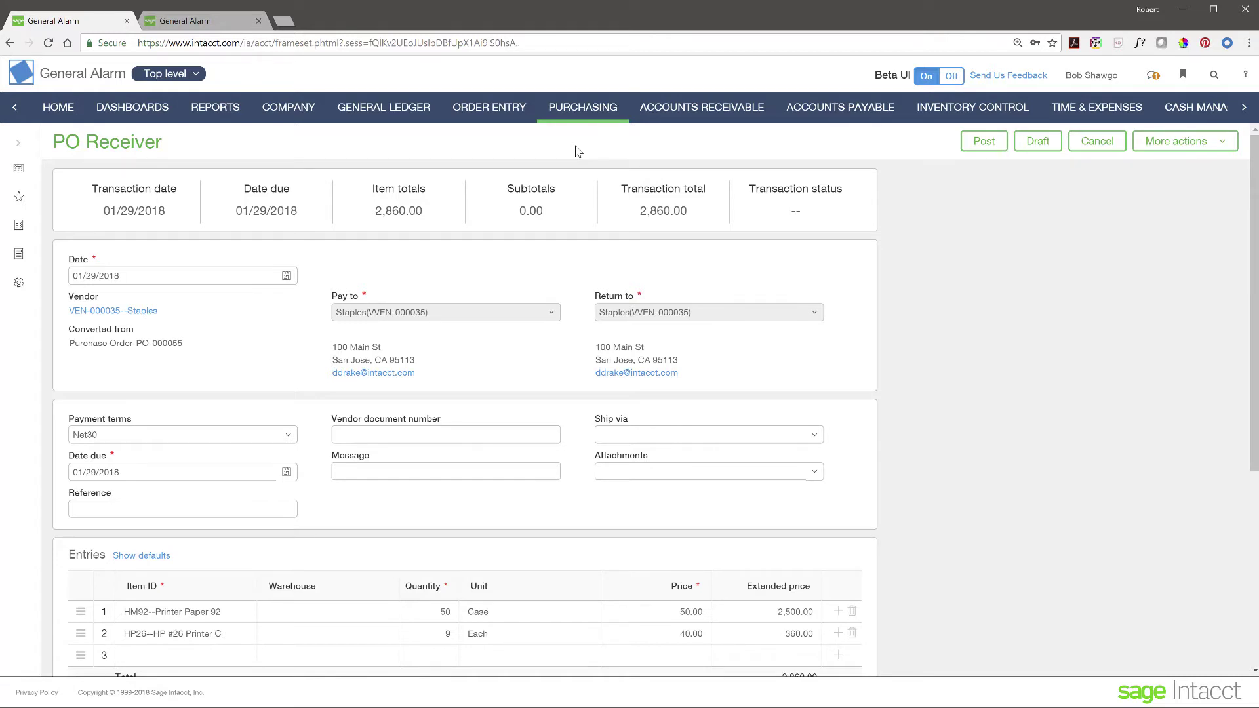
Step: Go to Dashboards and confirm leaving the unsaved Staples PO Receiver form
{"action": "left_click", "coordinate": [119, 112]}
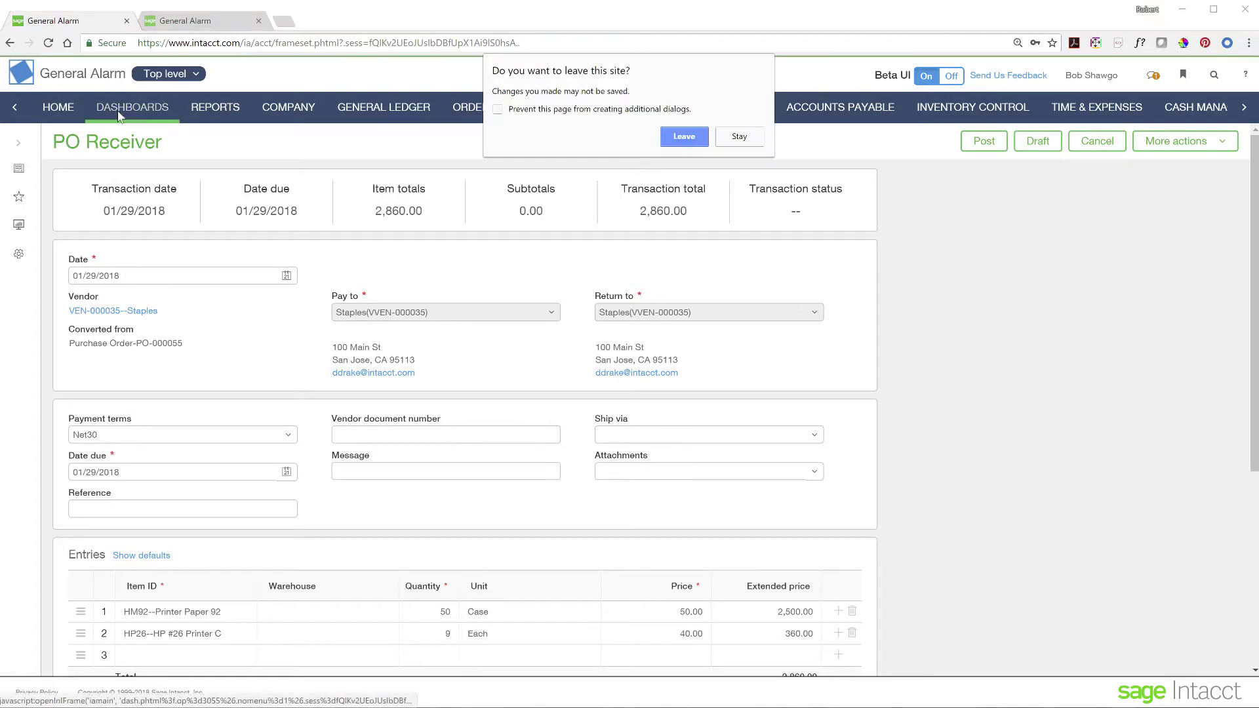
{"action": "left_click", "coordinate": [685, 138]}
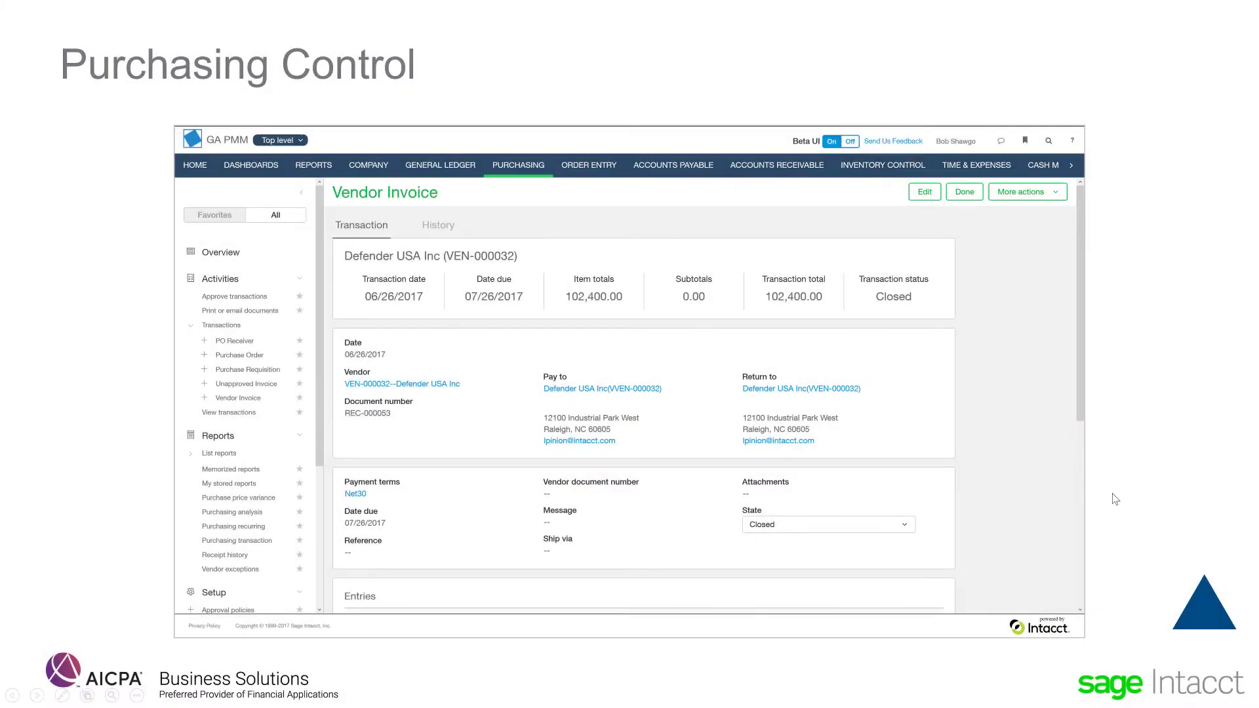
Step: Advance the slideshow to the AGENDA slide and choose the Immediate Visibility section
{"action": "left_click", "coordinate": [1203, 623]}
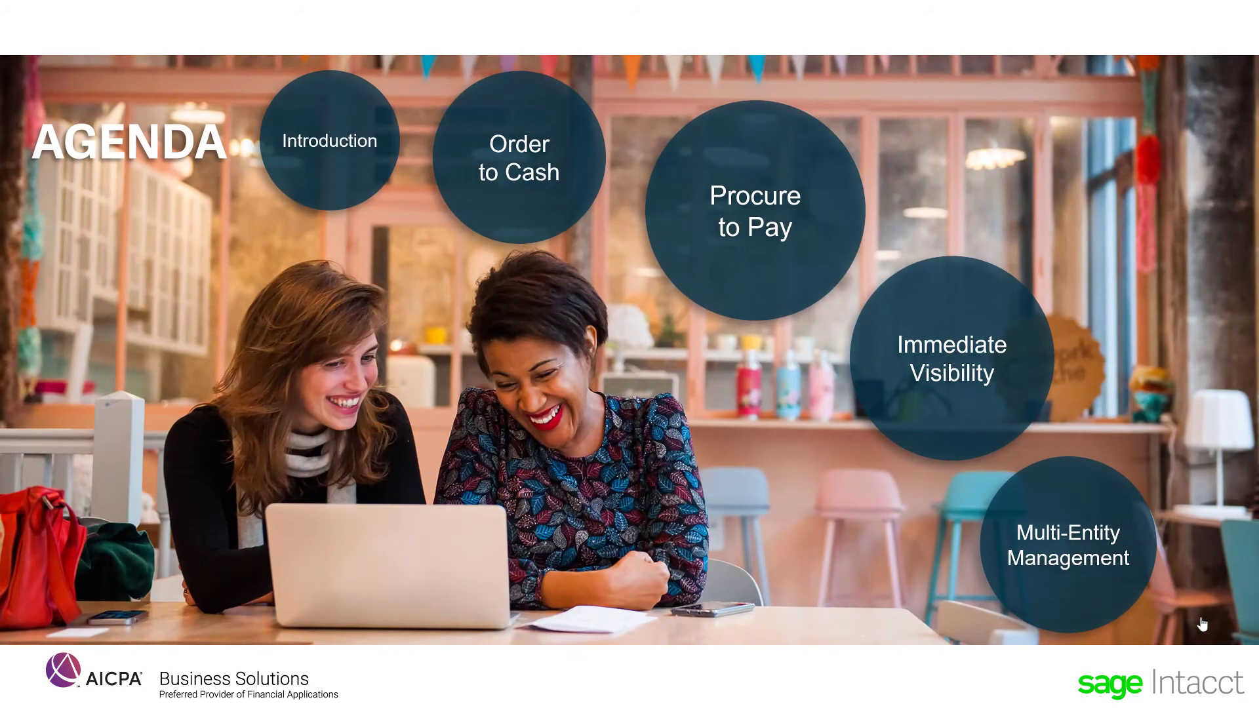
{"action": "left_click", "coordinate": [983, 355]}
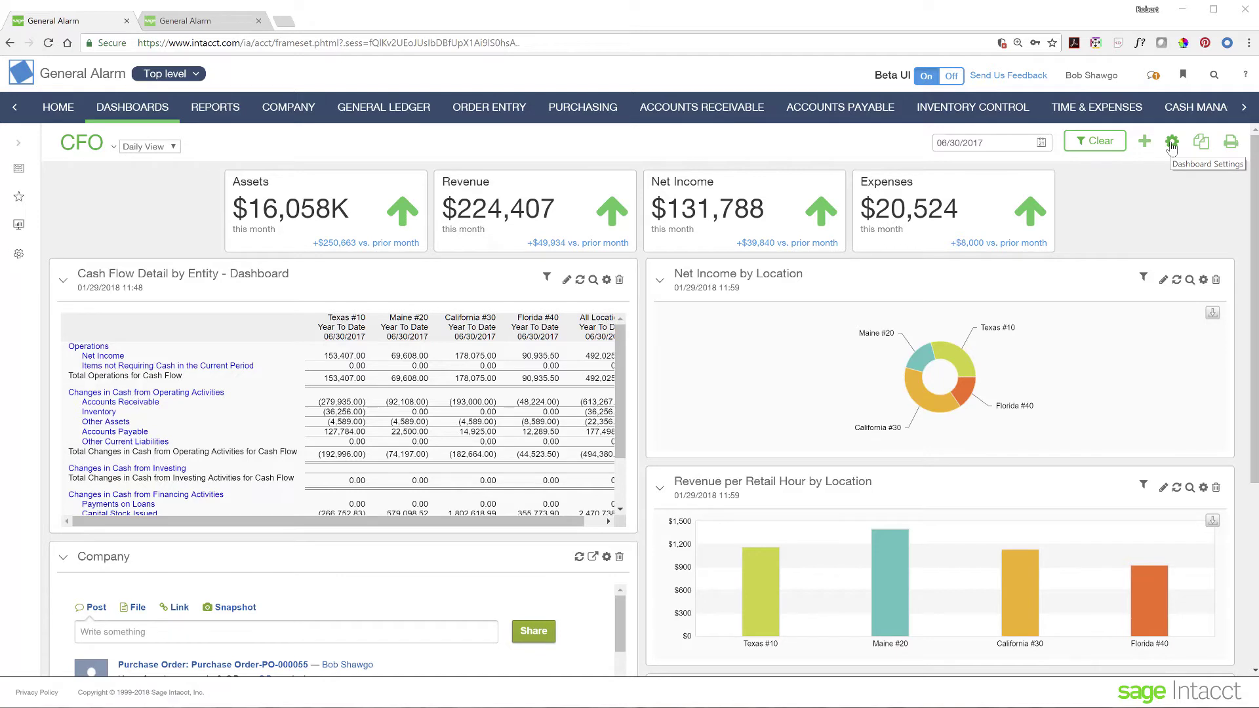
Step: In Dashboard Settings, enable the Location filter on the Filters tab and save
{"action": "left_click", "coordinate": [1172, 143]}
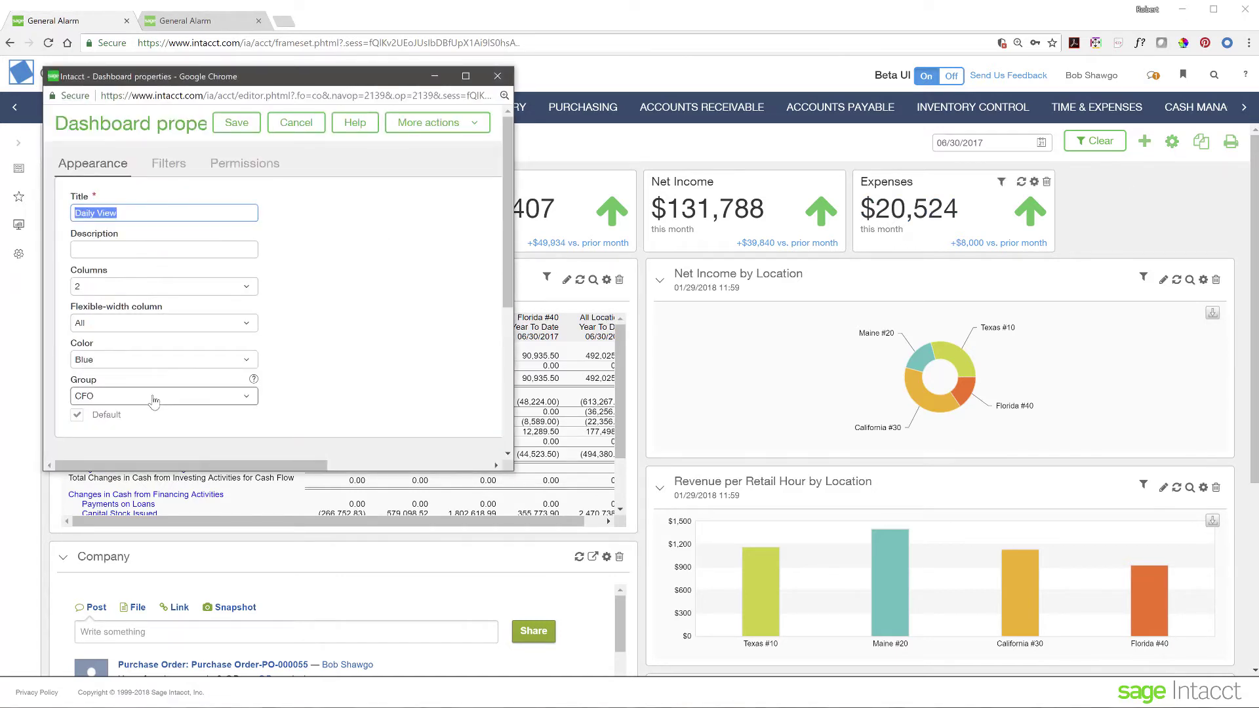
{"action": "scroll", "coordinate": [270, 293], "scroll_direction": "down", "scroll_amount": 1}
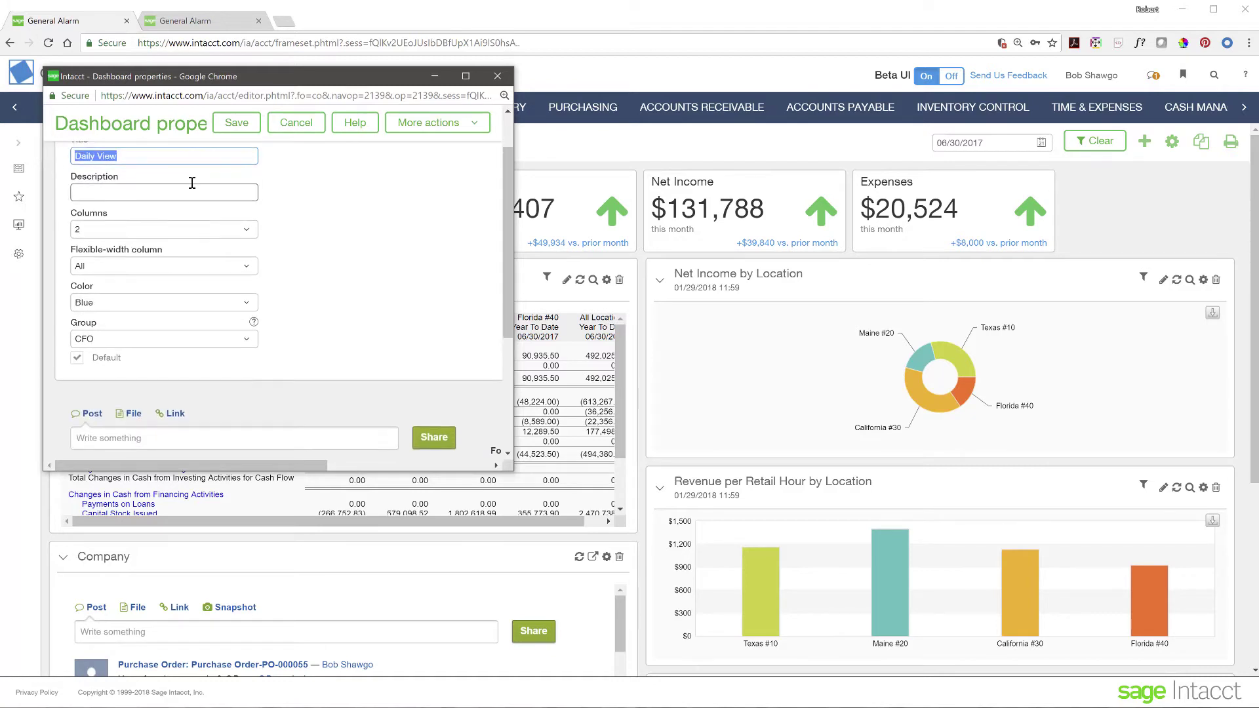
{"action": "scroll", "coordinate": [192, 183], "scroll_direction": "up", "scroll_amount": 1}
{"action": "left_click", "coordinate": [171, 165]}
{"action": "scroll", "coordinate": [236, 345], "scroll_direction": "down", "scroll_amount": 1}
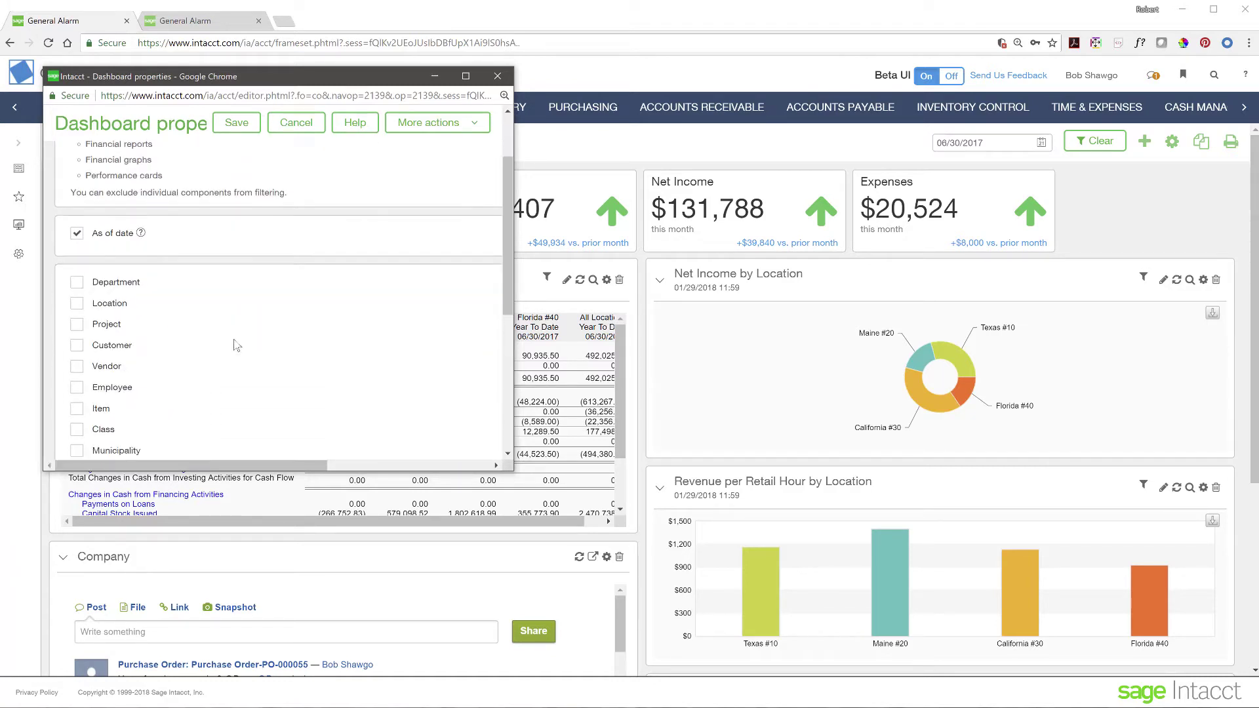
{"action": "scroll", "coordinate": [237, 345], "scroll_direction": "down", "scroll_amount": 1}
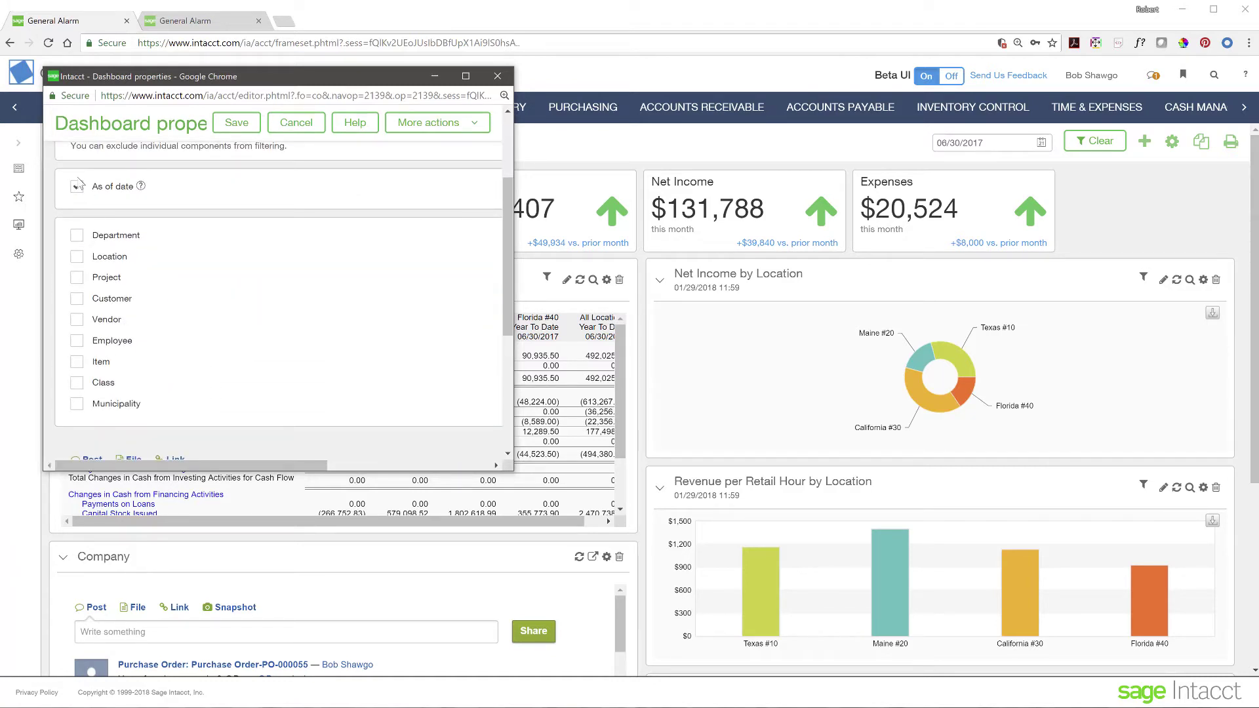
{"action": "left_click", "coordinate": [77, 257]}
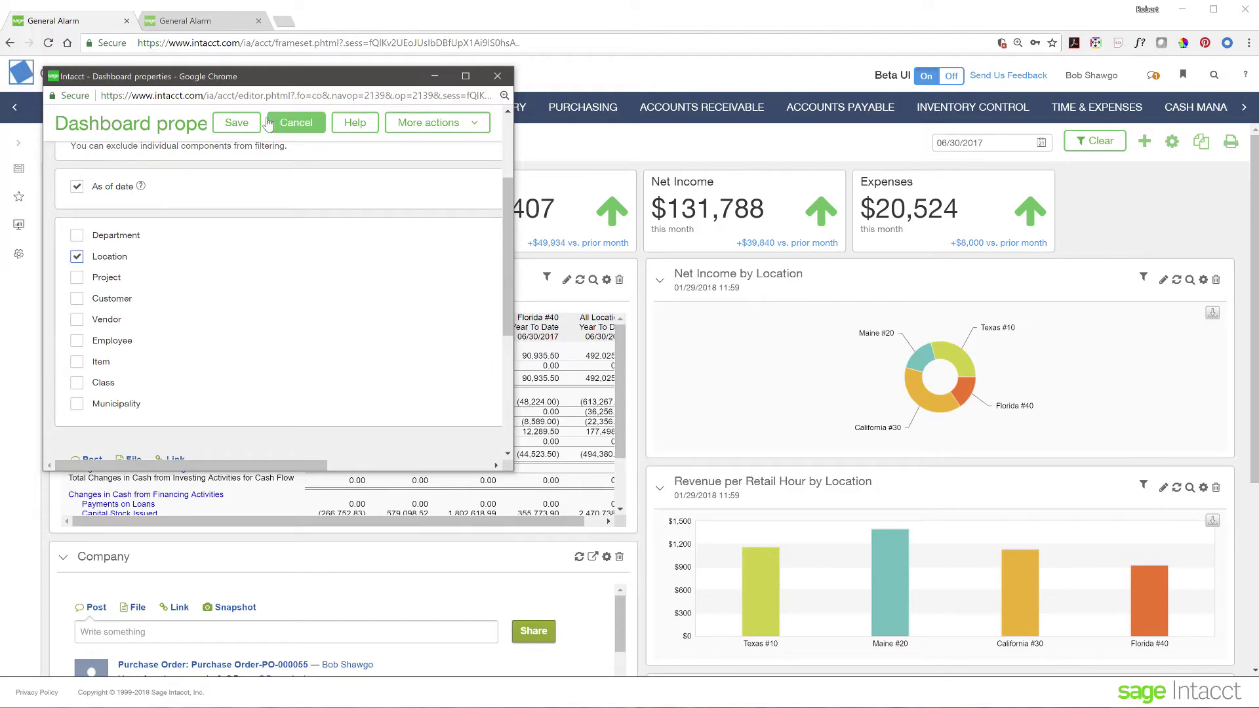
{"action": "left_click", "coordinate": [237, 123]}
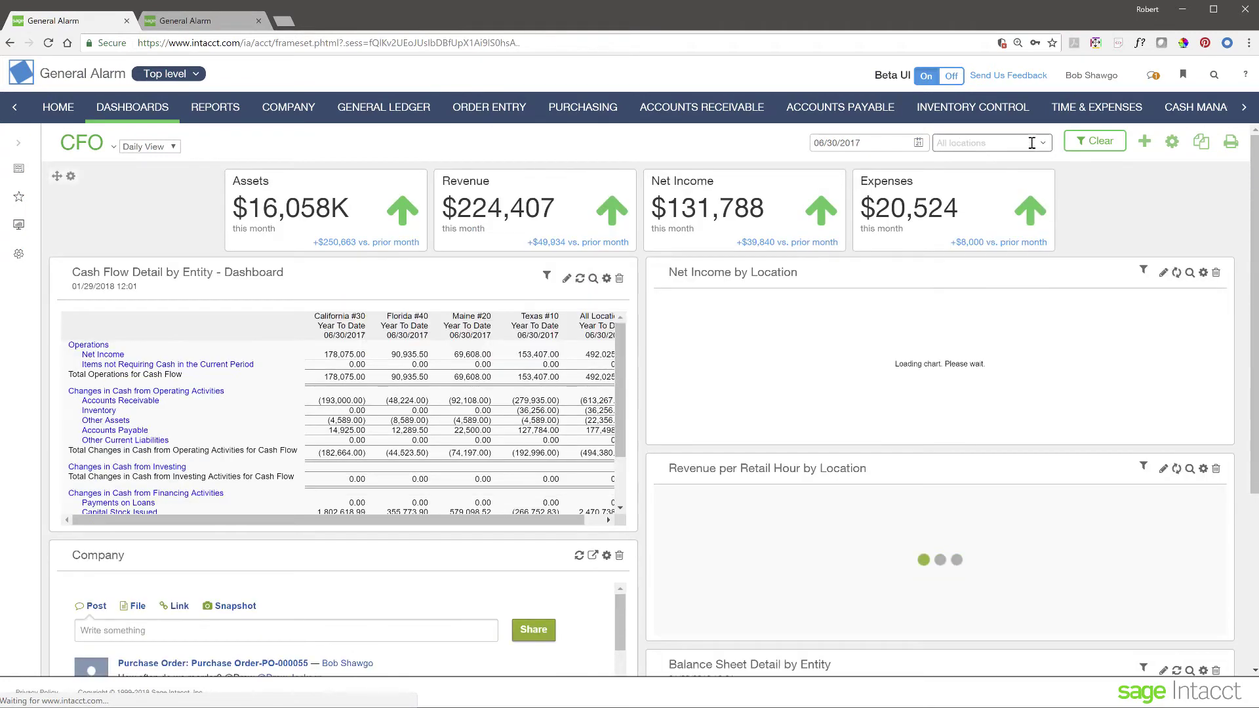
Step: Leave the Location filter on All locations and expand the dashboards side list
{"action": "left_click", "coordinate": [1044, 146]}
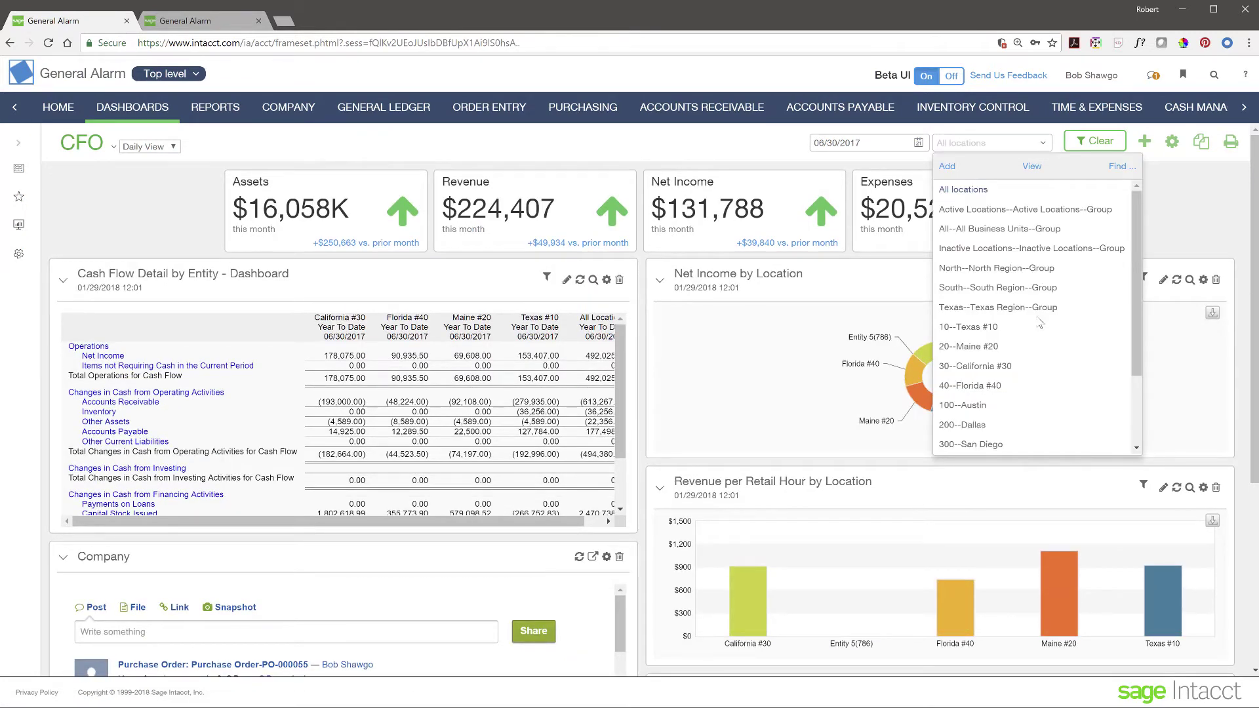
{"action": "left_click", "coordinate": [1182, 210]}
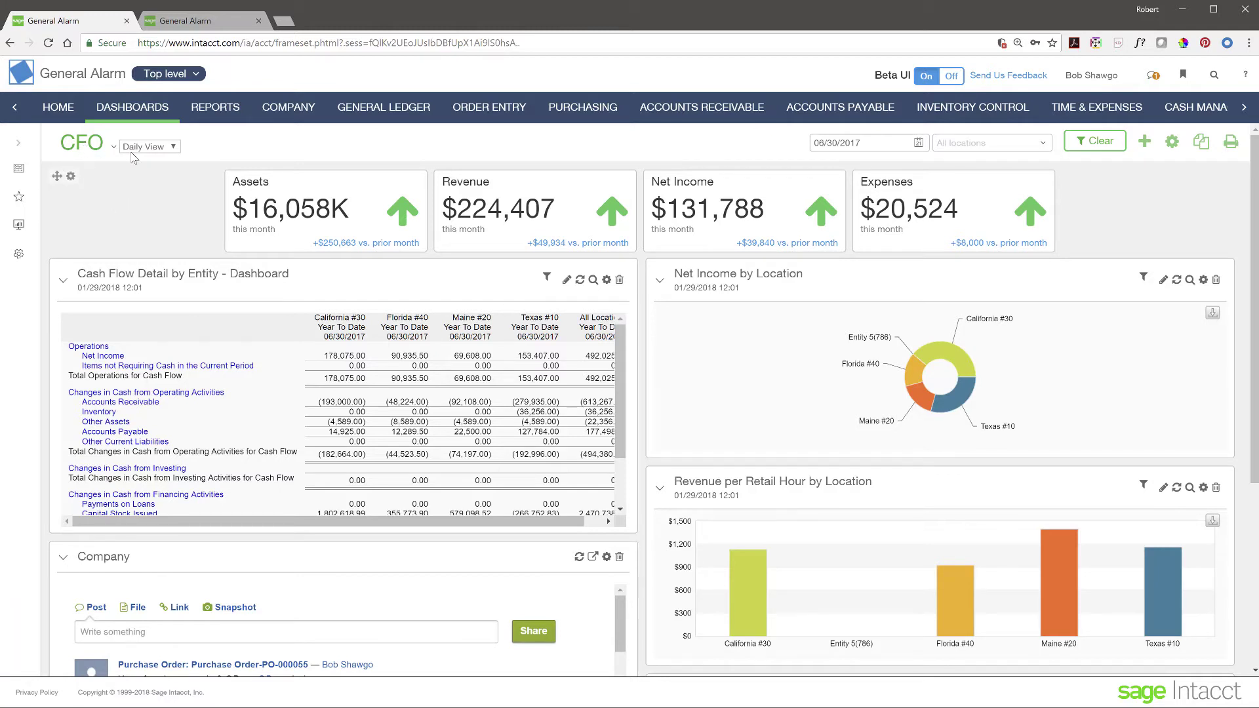
{"action": "left_click", "coordinate": [18, 143]}
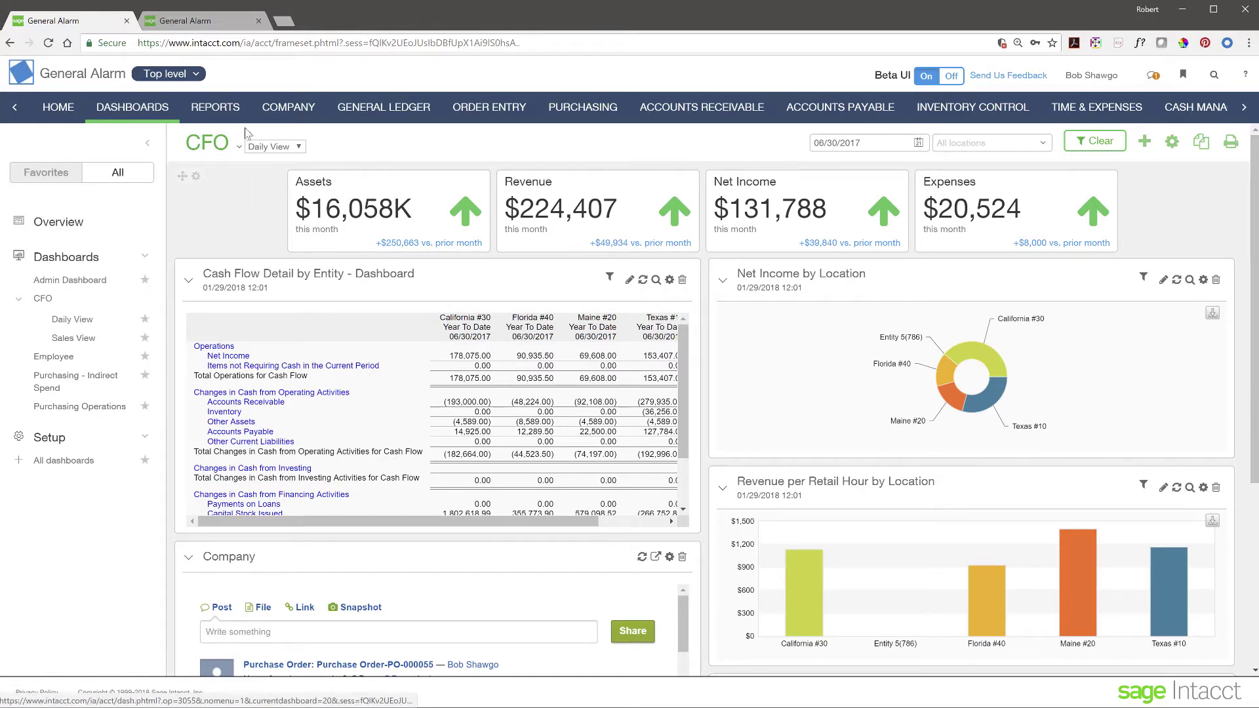
Step: Keep the Daily View selection and collapse the dashboards side list
{"action": "left_click", "coordinate": [299, 148]}
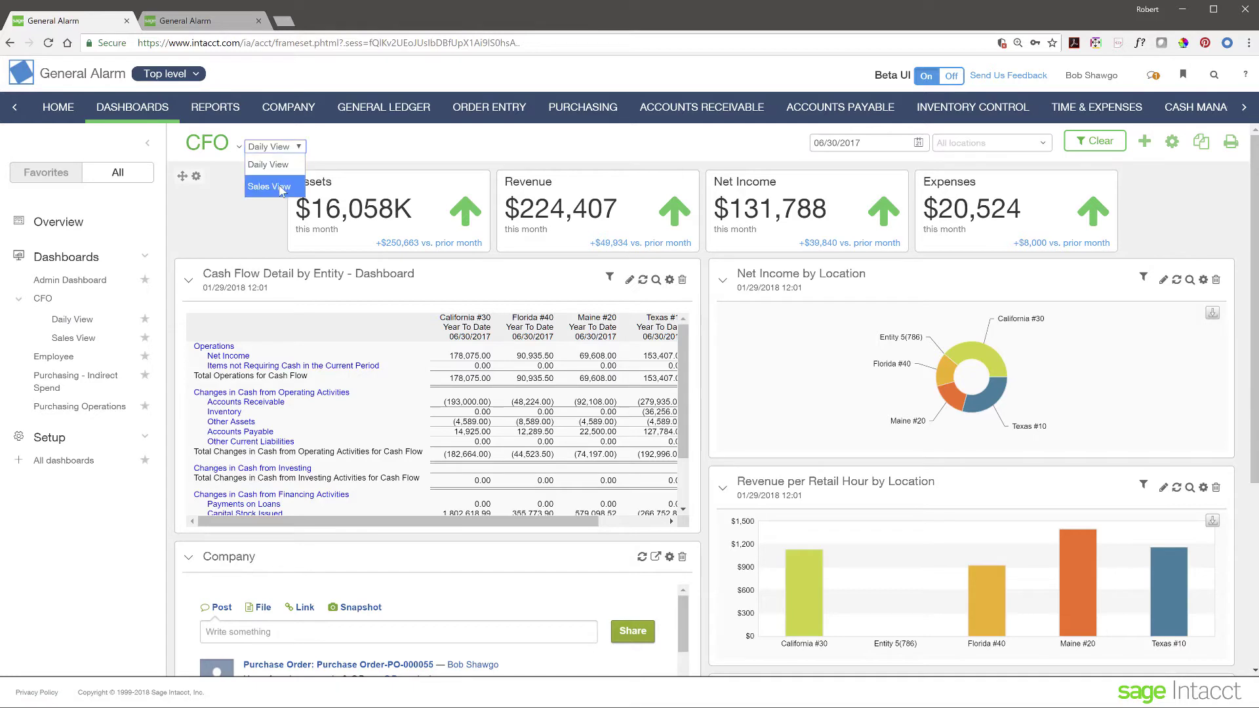
{"action": "left_click", "coordinate": [341, 145]}
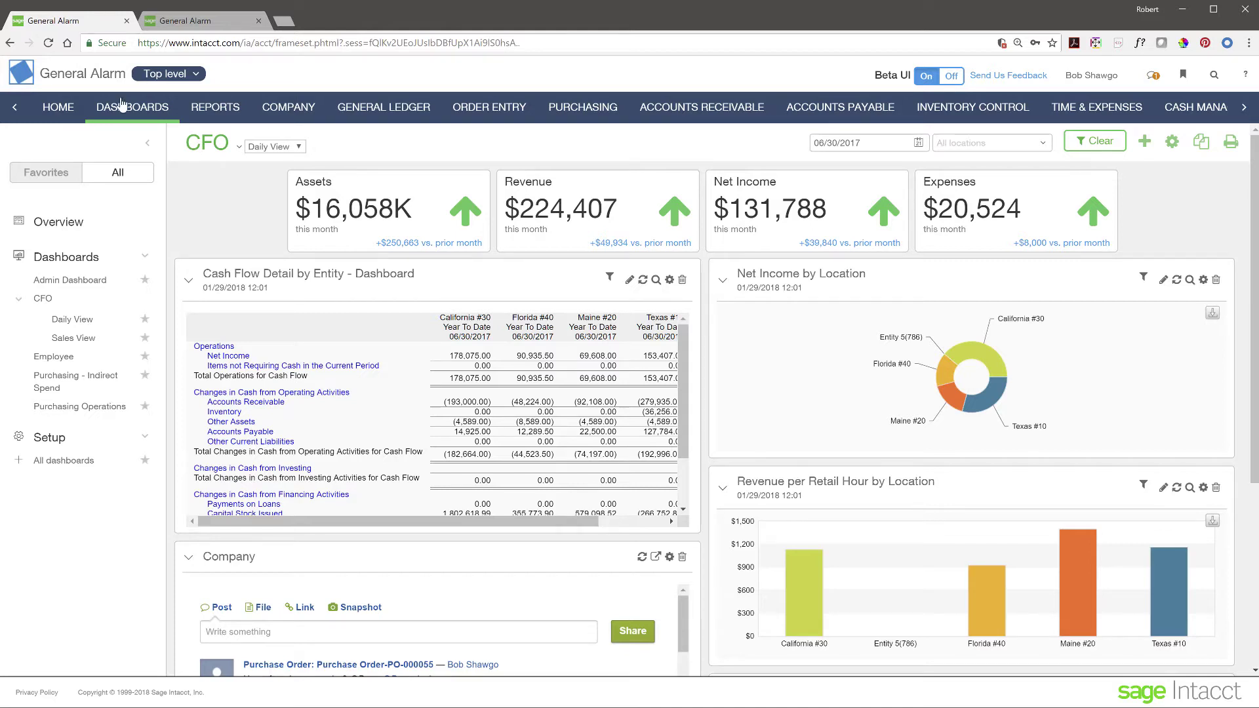
{"action": "left_click", "coordinate": [147, 143]}
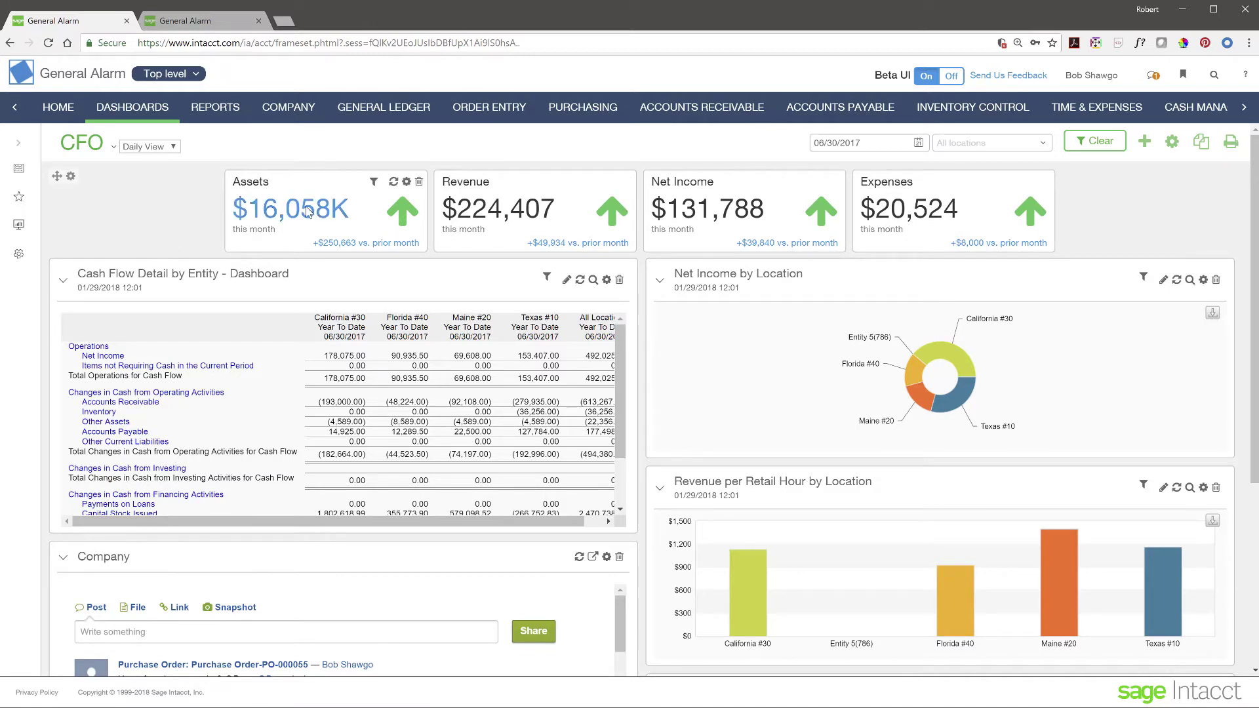
{"action": "mouse_move", "coordinate": [923, 213]}
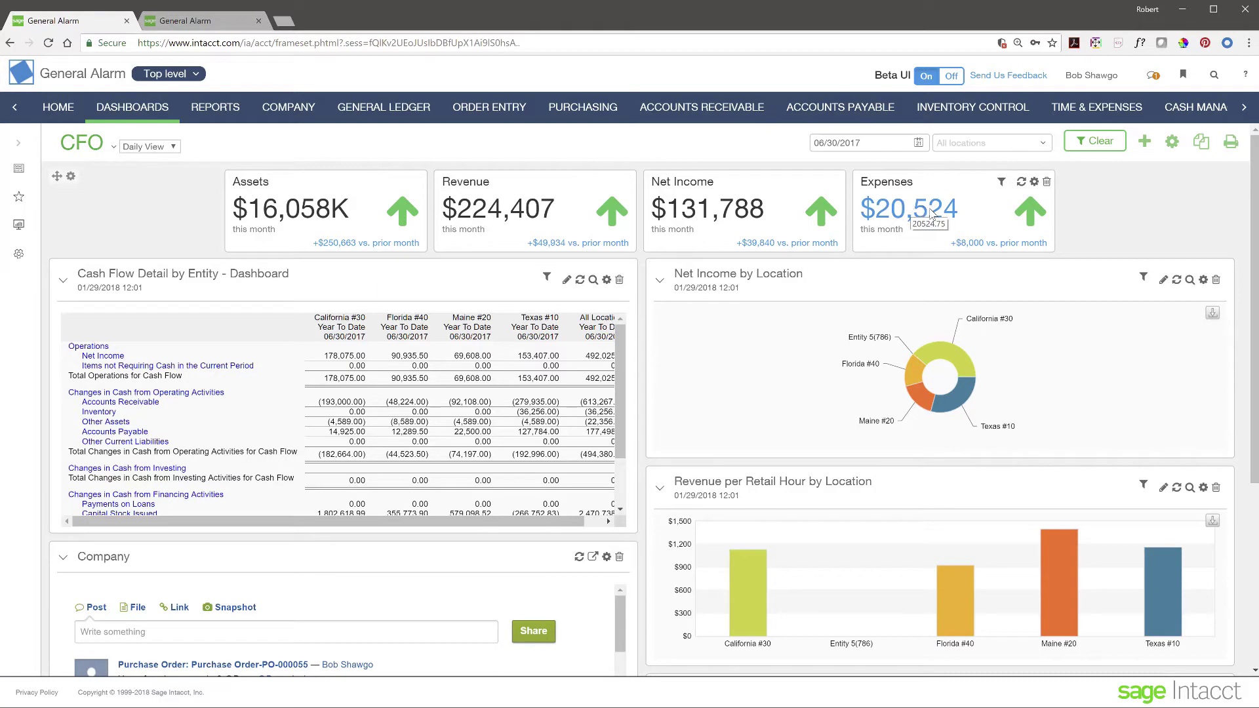
Step: Open the Expenses breakdown and drill into the 10,000 Professional Fees ledger detail for account 6220
{"action": "left_click", "coordinate": [927, 211]}
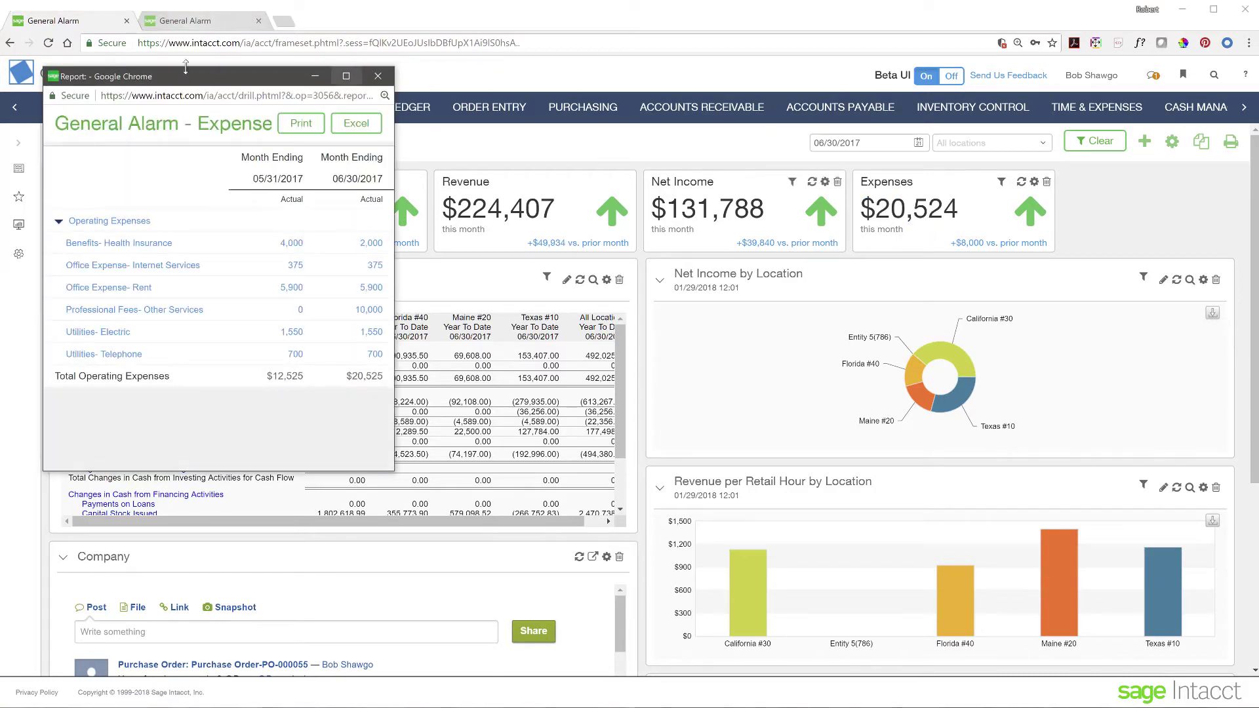
{"action": "left_click_drag", "start_coordinate": [199, 79], "coordinate": [619, 175]}
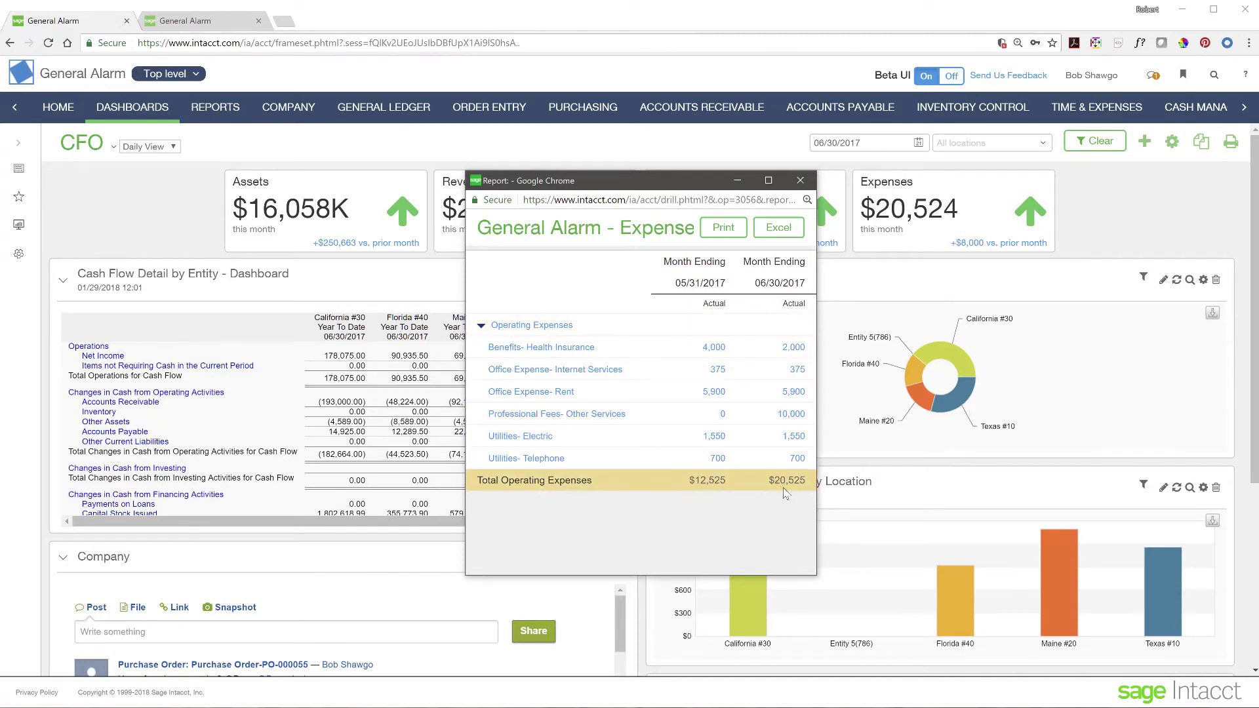
{"action": "left_click", "coordinate": [793, 416]}
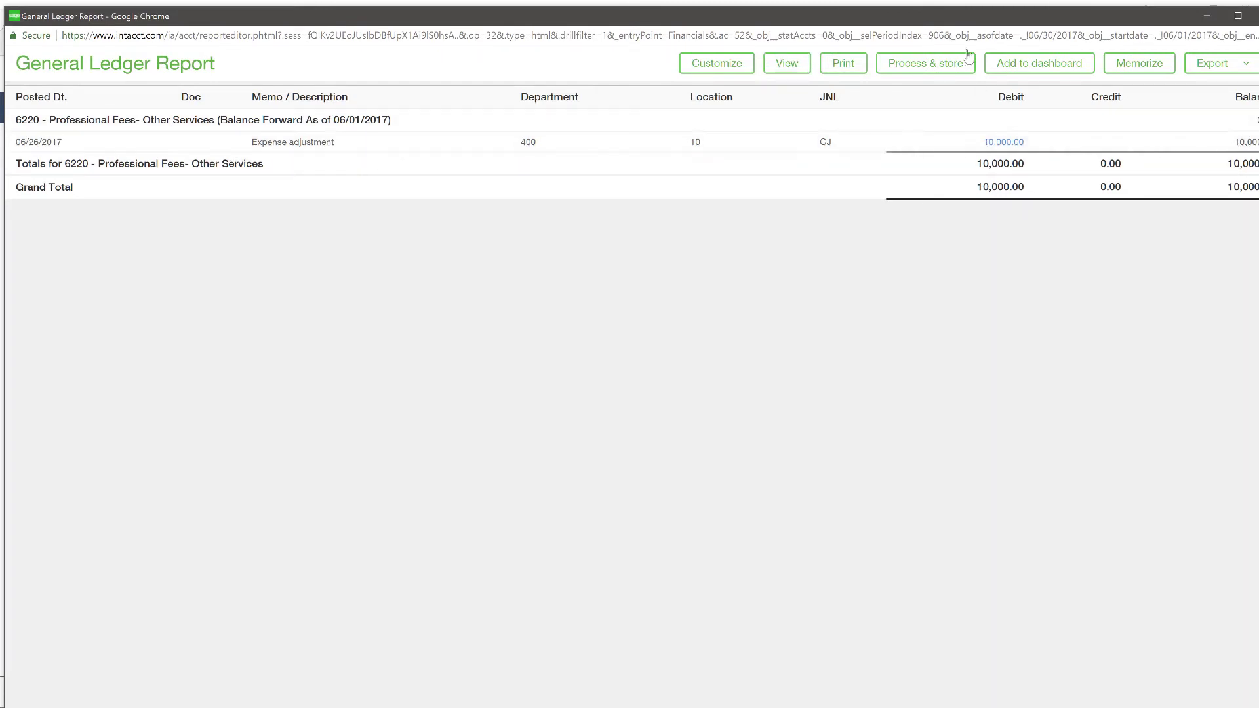
Step: Close the account 6220 General Ledger Report and the Expense breakdown popup
{"action": "left_click", "coordinate": [1258, 16]}
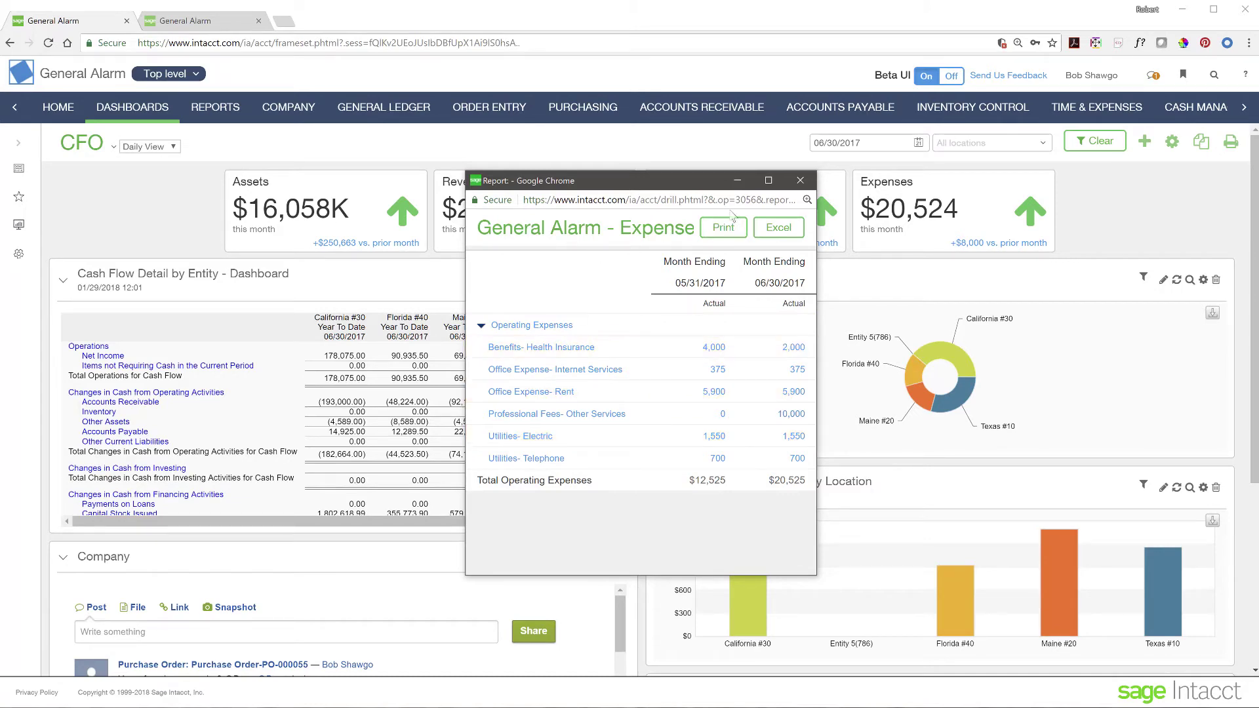
{"action": "left_click", "coordinate": [801, 181]}
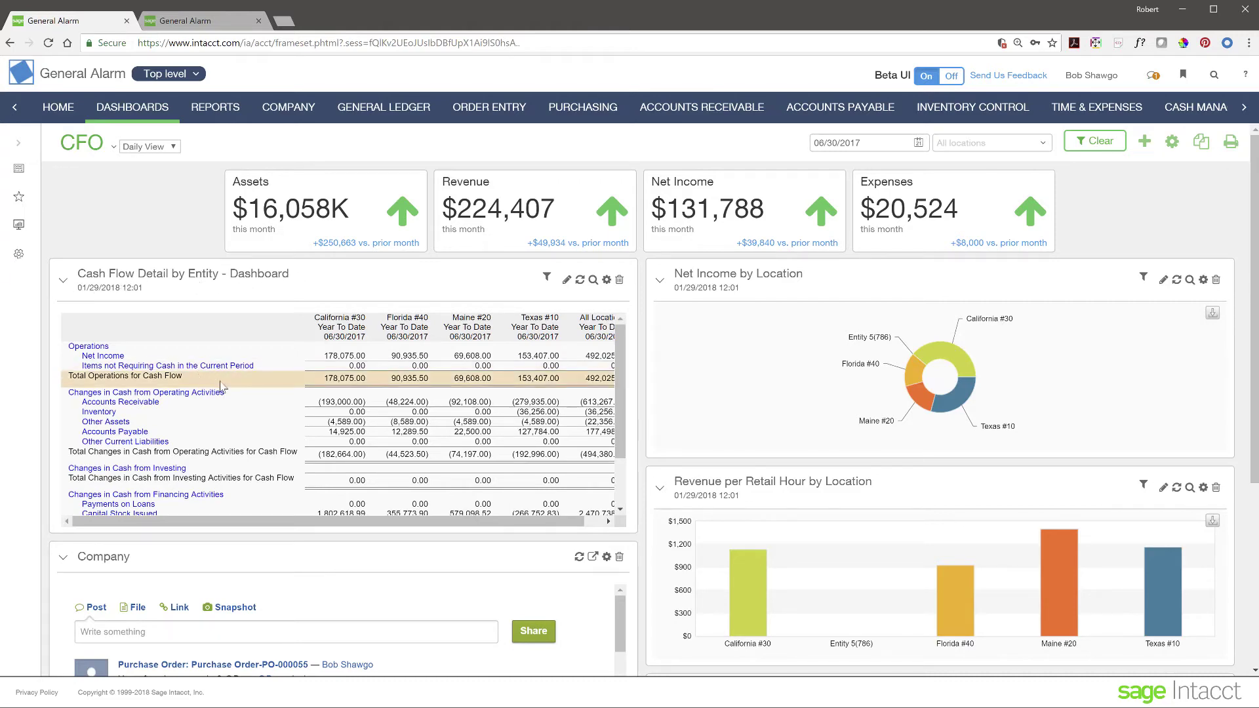
{"action": "scroll", "coordinate": [273, 399], "scroll_direction": "down", "scroll_amount": 2}
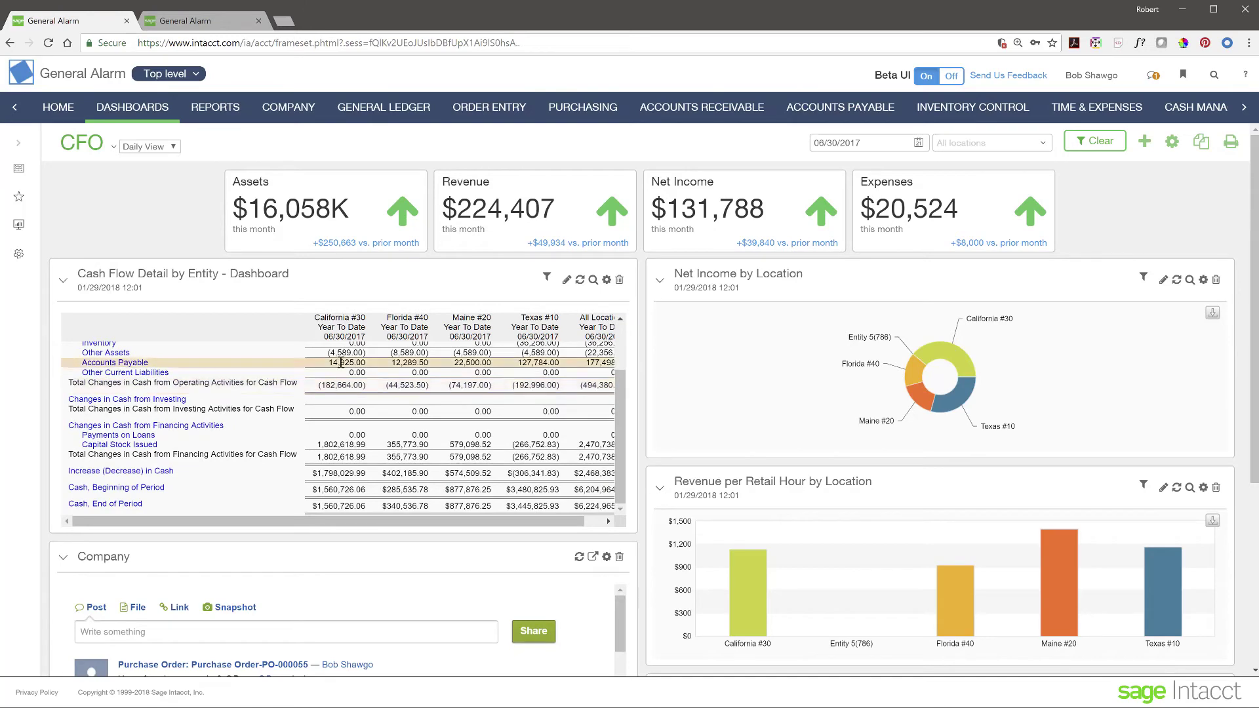
{"action": "left_click_drag", "start_coordinate": [337, 522], "coordinate": [254, 541]}
{"action": "scroll", "coordinate": [295, 446], "scroll_direction": "up", "scroll_amount": 2}
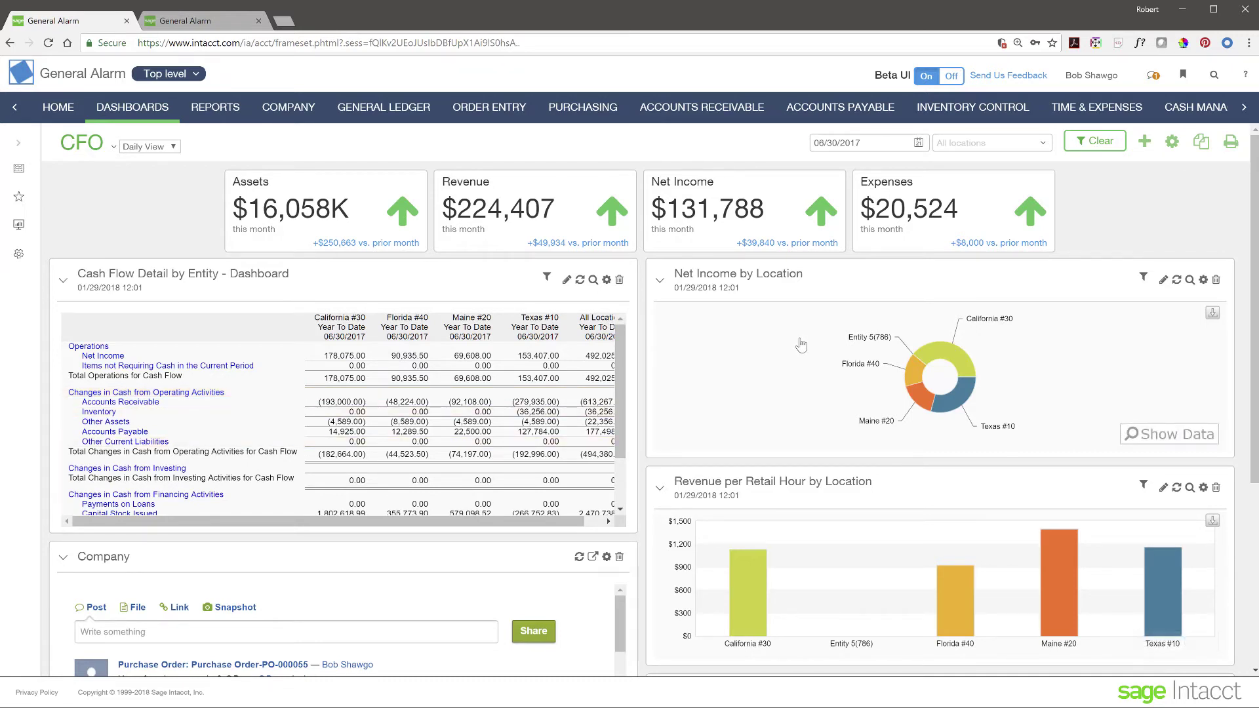
{"action": "mouse_move", "coordinate": [929, 381]}
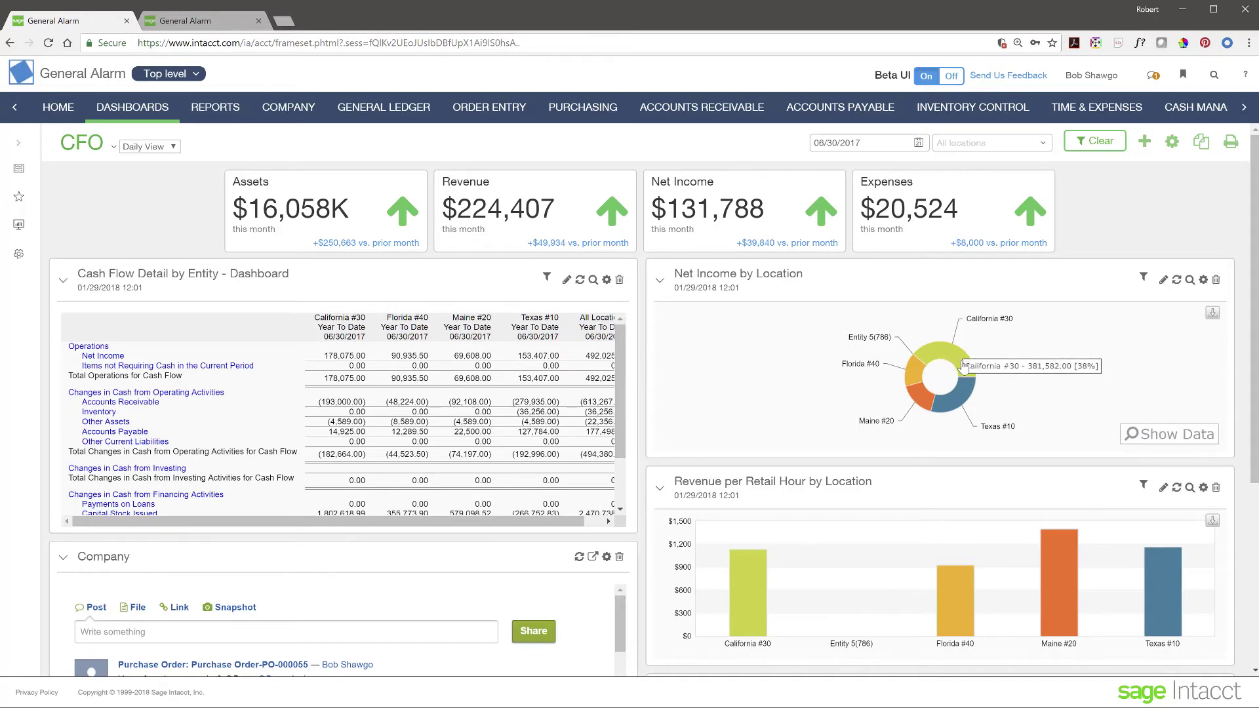
{"action": "mouse_move", "coordinate": [963, 367]}
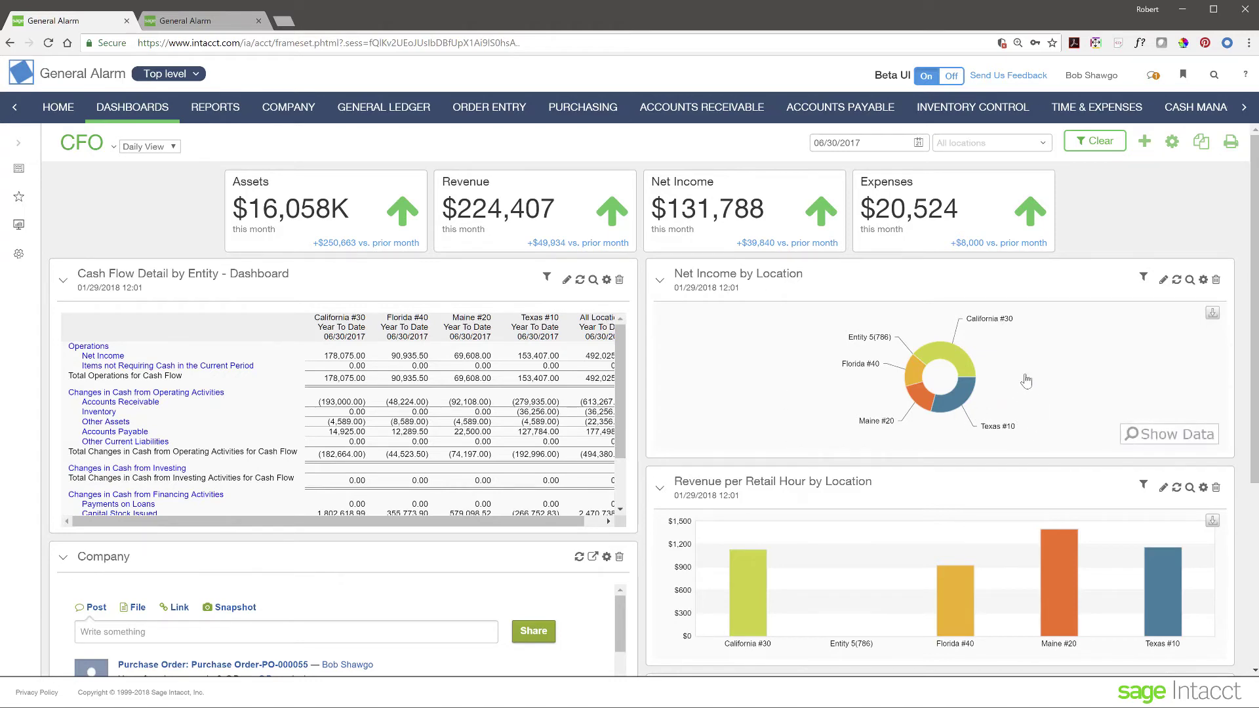
Step: Open the Florida #40 Net Income report ($151,239) from the donut, then close it
{"action": "left_click", "coordinate": [914, 378]}
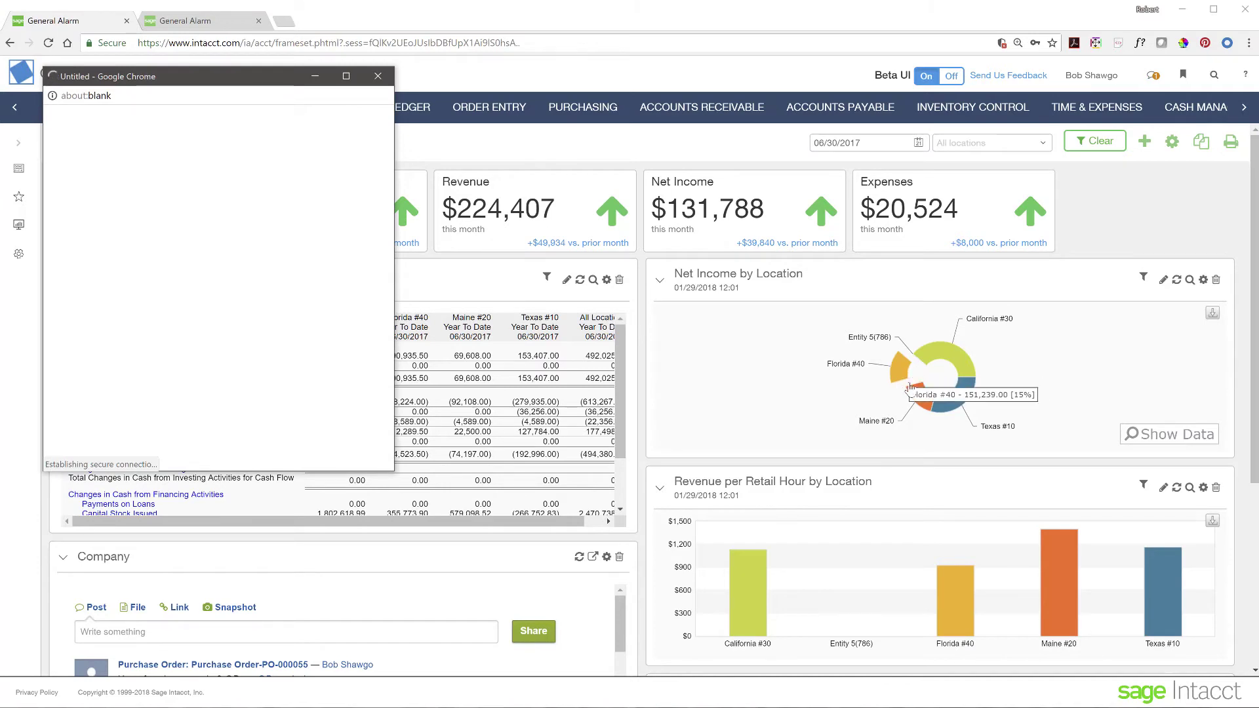
{"action": "left_click_drag", "start_coordinate": [243, 81], "coordinate": [652, 162]}
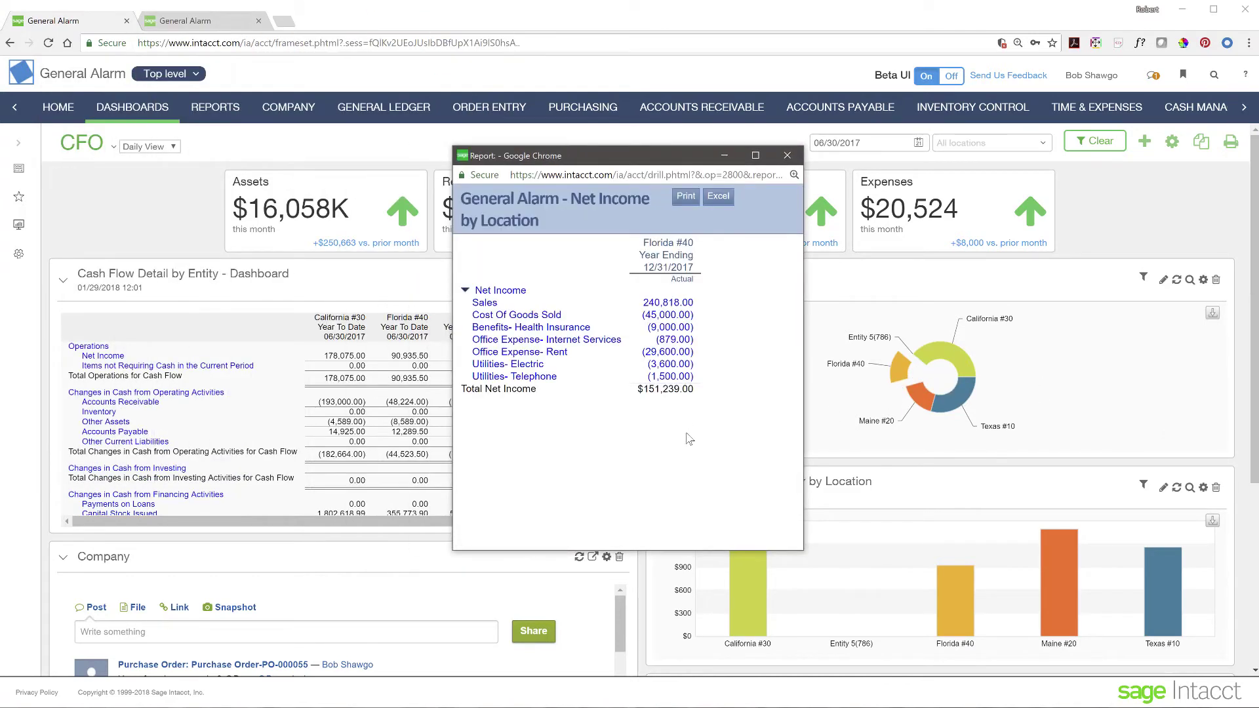
{"action": "mouse_move", "coordinate": [894, 378]}
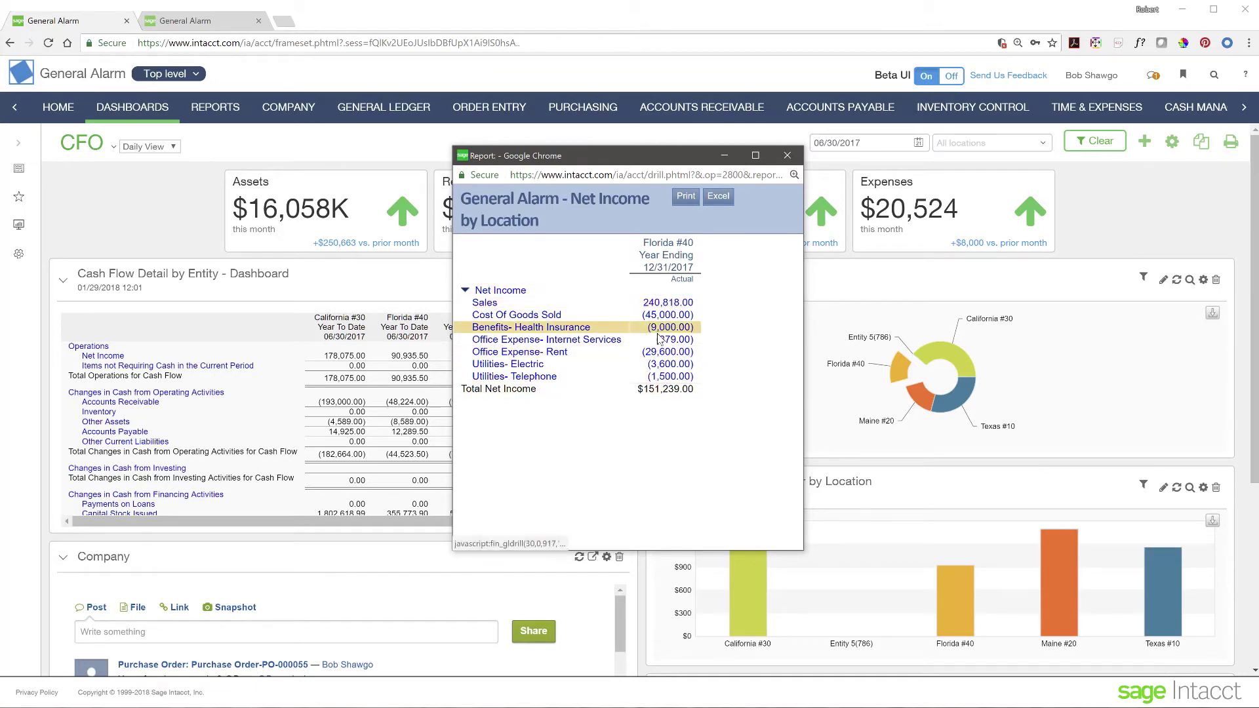
{"action": "left_click", "coordinate": [787, 155]}
Step: Toggle the Net Income by Location donut to a data table and back, then scroll down
{"action": "mouse_move", "coordinate": [1014, 376]}
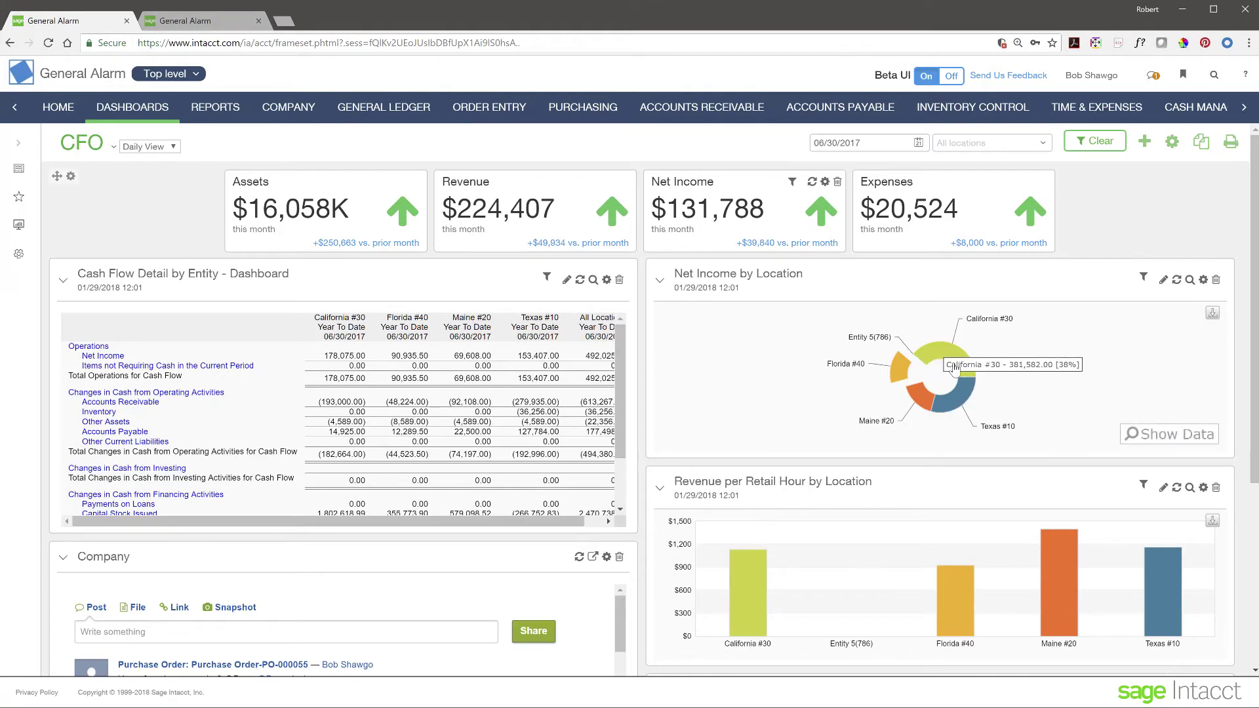
{"action": "left_click", "coordinate": [1175, 439]}
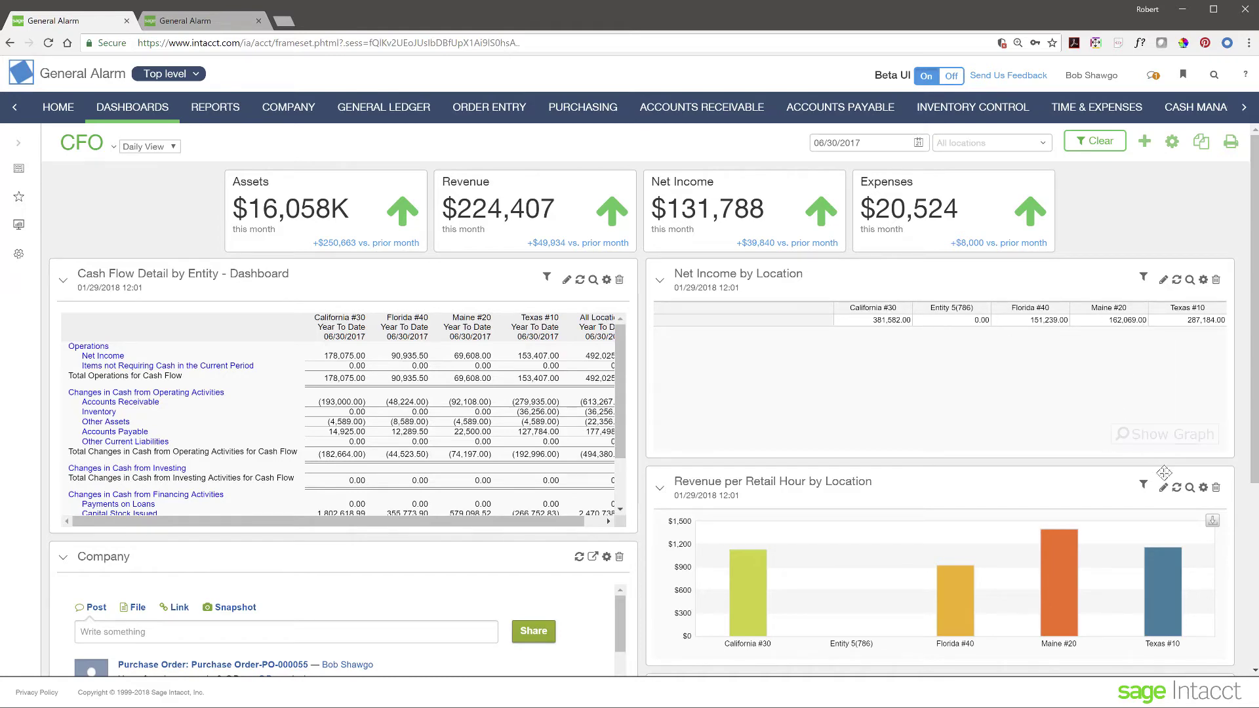
{"action": "left_click", "coordinate": [1182, 441]}
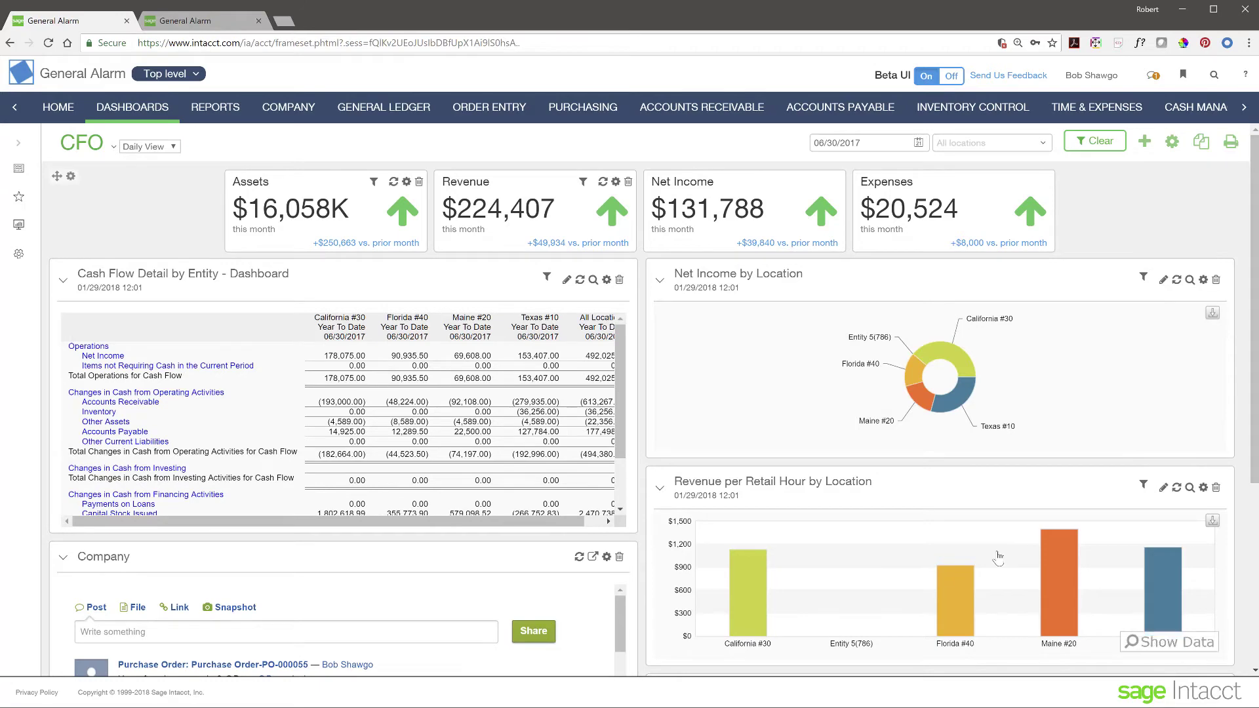
{"action": "scroll", "coordinate": [997, 556], "scroll_direction": "down", "scroll_amount": 3}
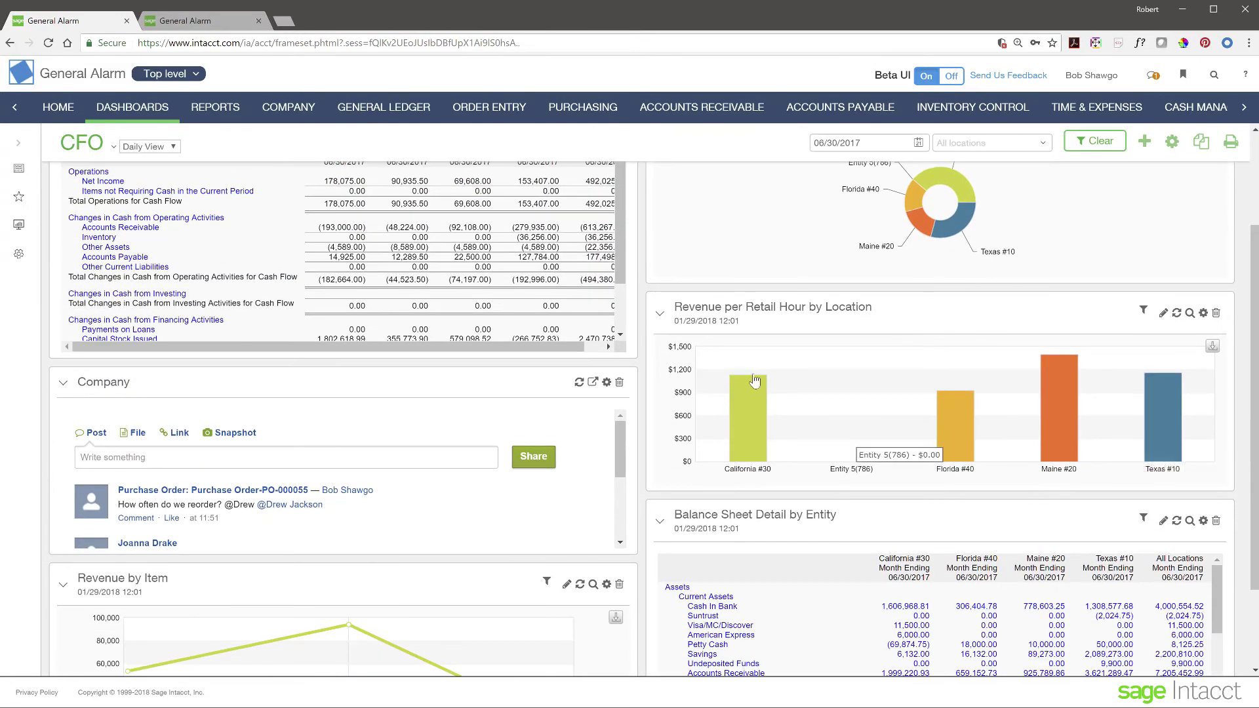
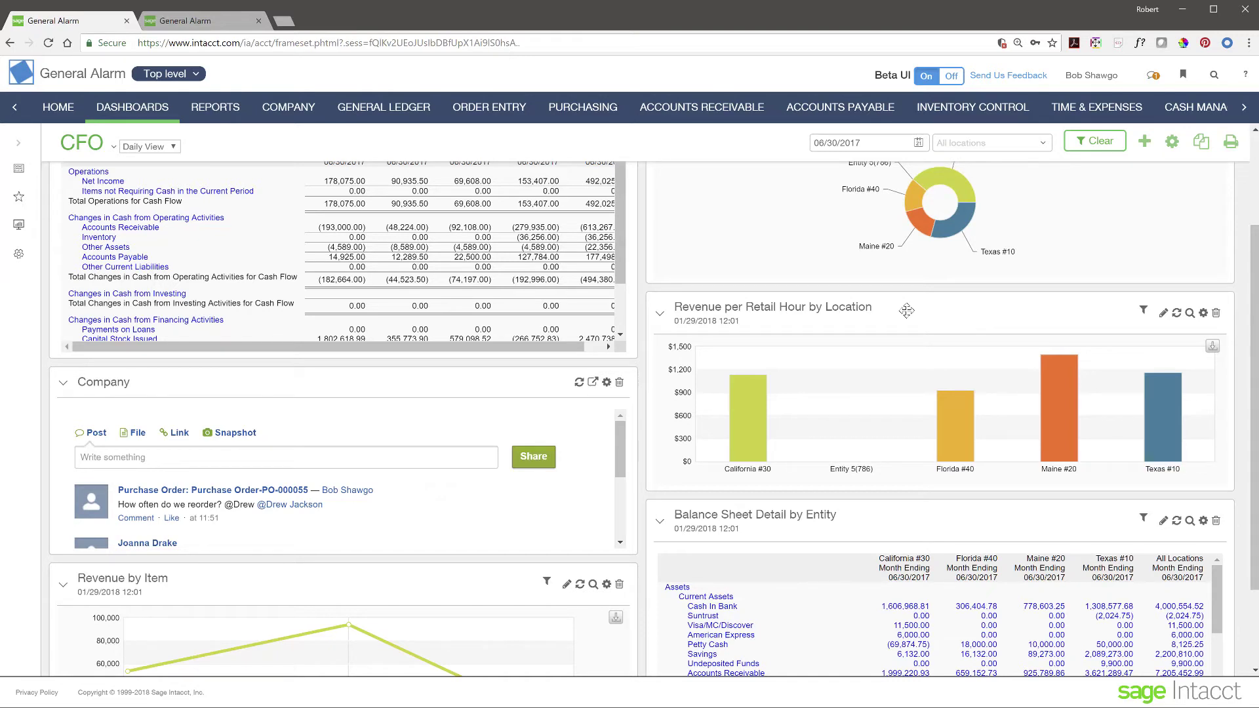
Step: Scroll up and down through the lower panels of the CFO dashboard
{"action": "mouse_move", "coordinate": [830, 416]}
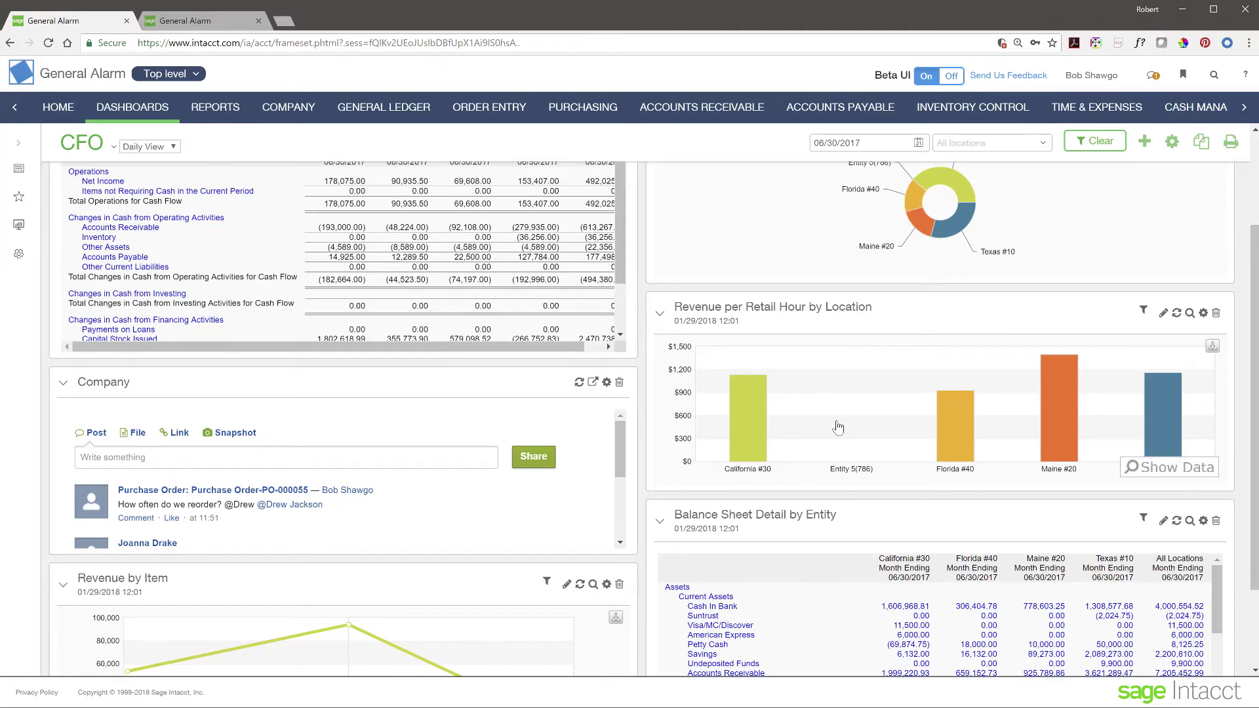
{"action": "scroll", "coordinate": [838, 427], "scroll_direction": "up", "scroll_amount": 3}
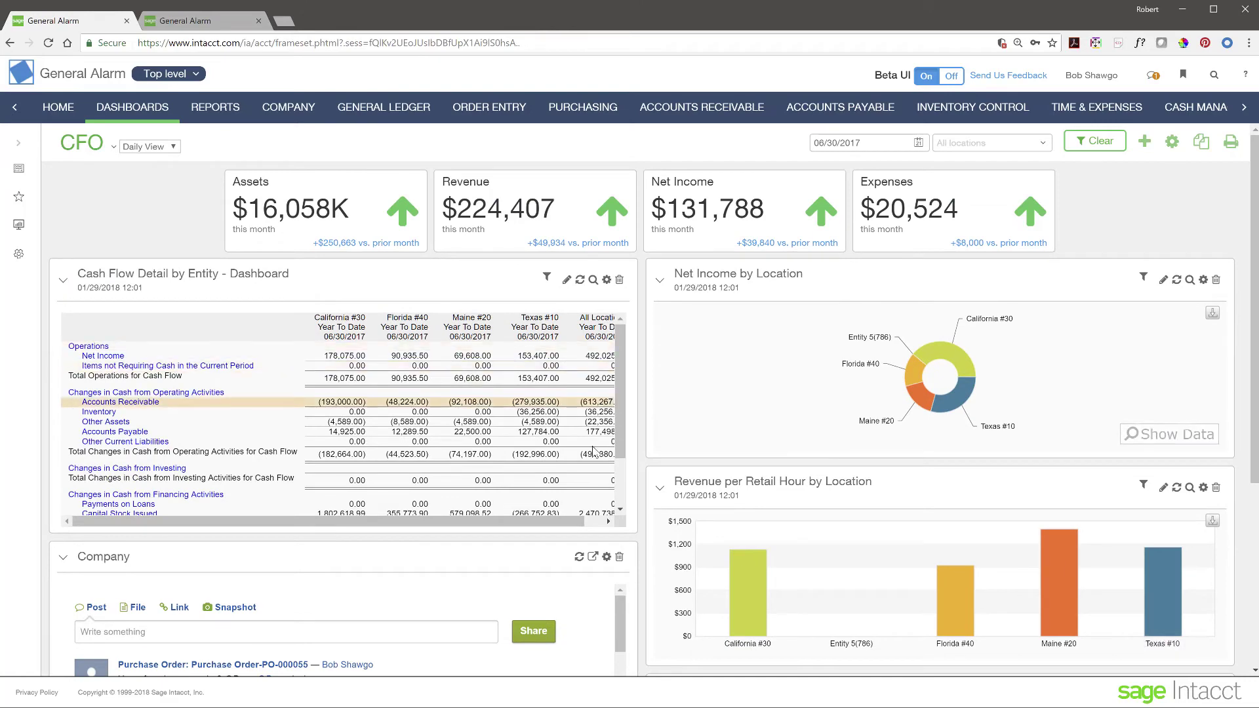
{"action": "scroll", "coordinate": [865, 543], "scroll_direction": "down", "scroll_amount": 4}
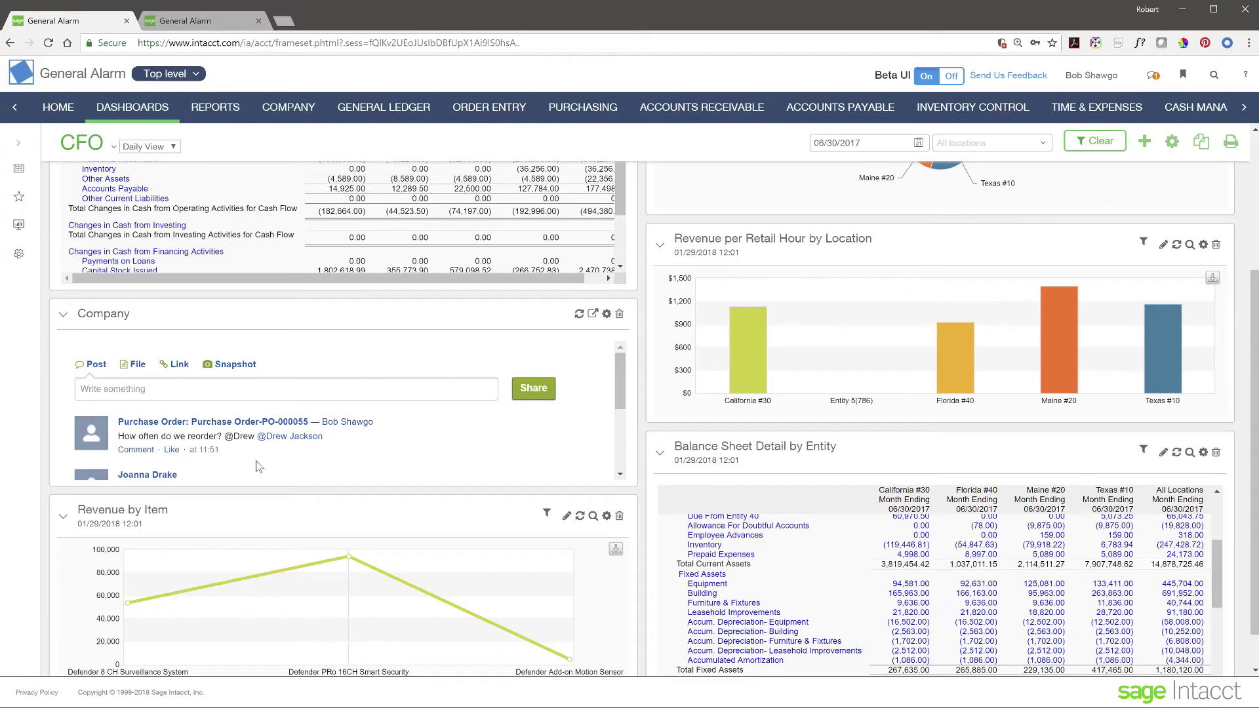
{"action": "scroll", "coordinate": [259, 463], "scroll_direction": "down", "scroll_amount": 3}
{"action": "scroll", "coordinate": [259, 463], "scroll_direction": "up", "scroll_amount": 3}
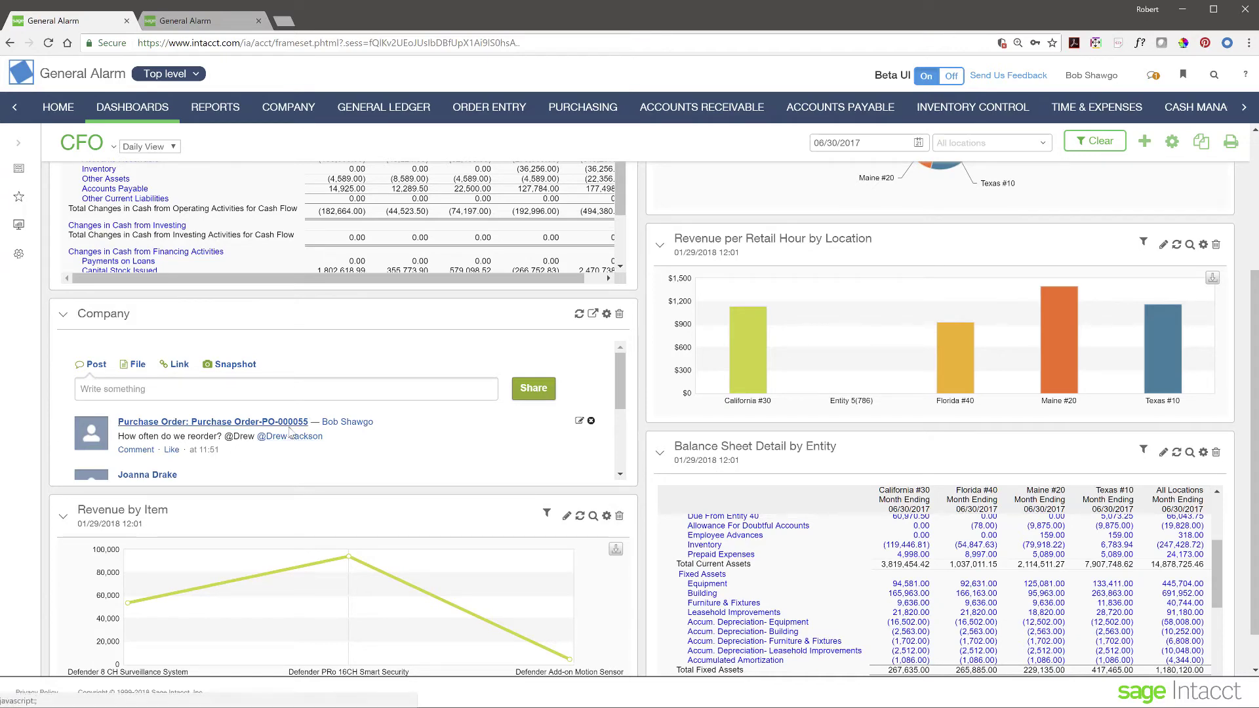
{"action": "scroll", "coordinate": [489, 455], "scroll_direction": "down", "scroll_amount": 5}
{"action": "scroll", "coordinate": [490, 454], "scroll_direction": "up", "scroll_amount": 5}
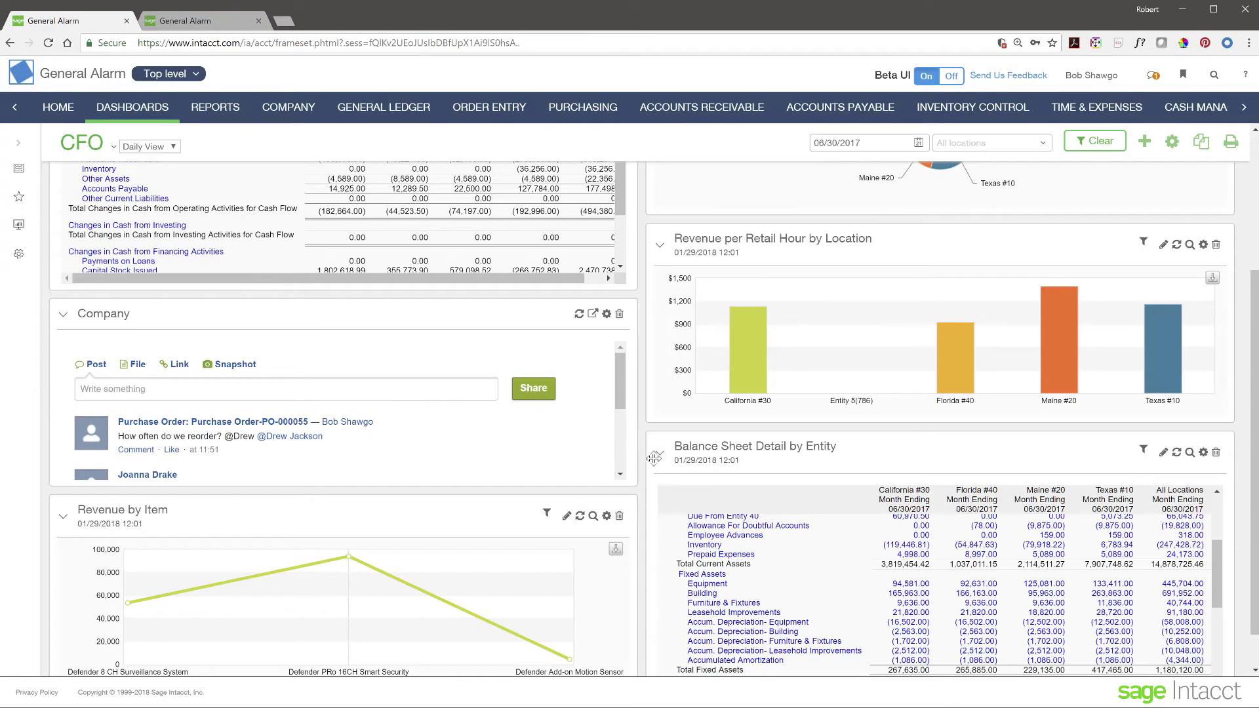
{"action": "scroll", "coordinate": [649, 462], "scroll_direction": "up", "scroll_amount": 4}
{"action": "scroll", "coordinate": [651, 396], "scroll_direction": "down", "scroll_amount": 5}
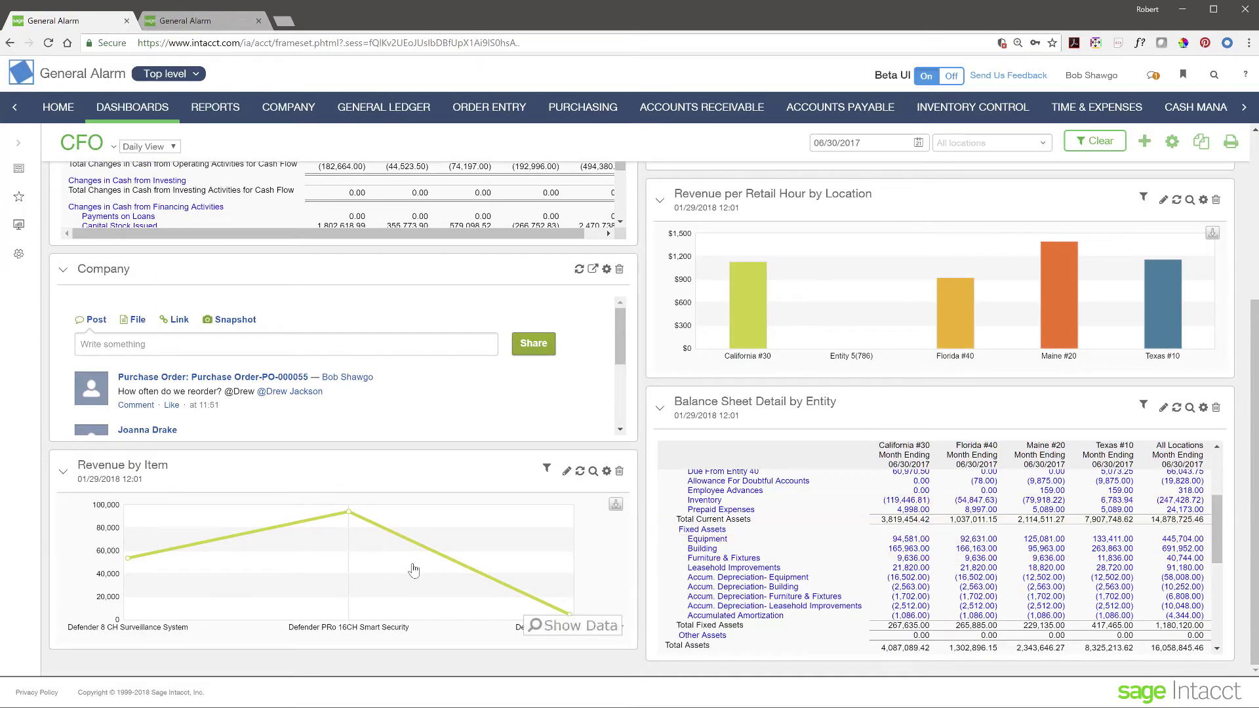
{"action": "scroll", "coordinate": [654, 519], "scroll_direction": "up", "scroll_amount": 5}
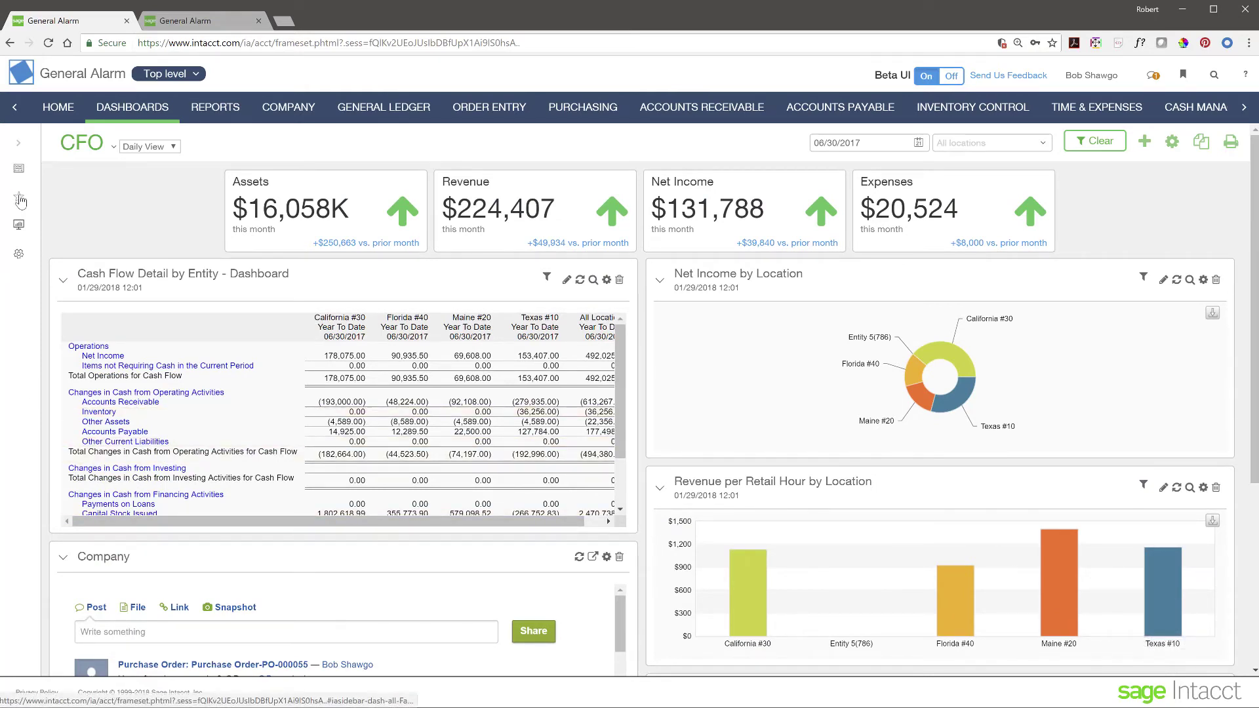
Step: Glance at CFO Sales View, then browse the Purchasing Operations dashboard with the sidebar collapsed
{"action": "left_click", "coordinate": [18, 142]}
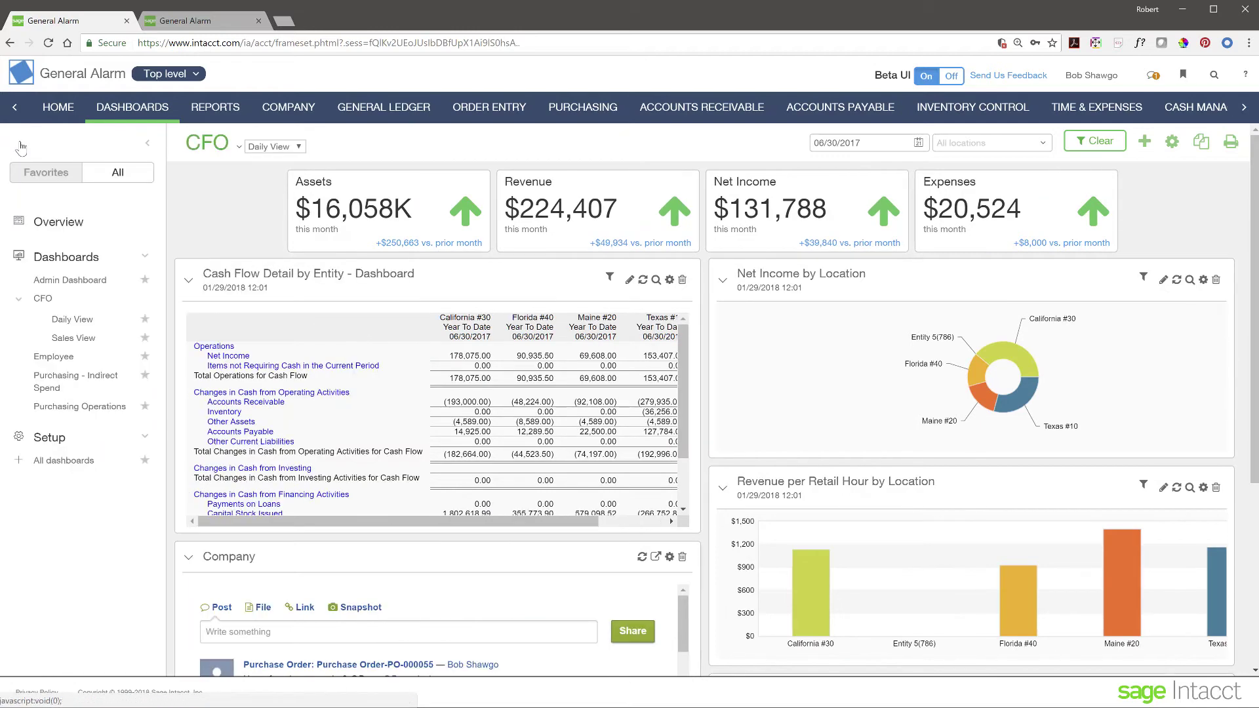
{"action": "left_click", "coordinate": [74, 341]}
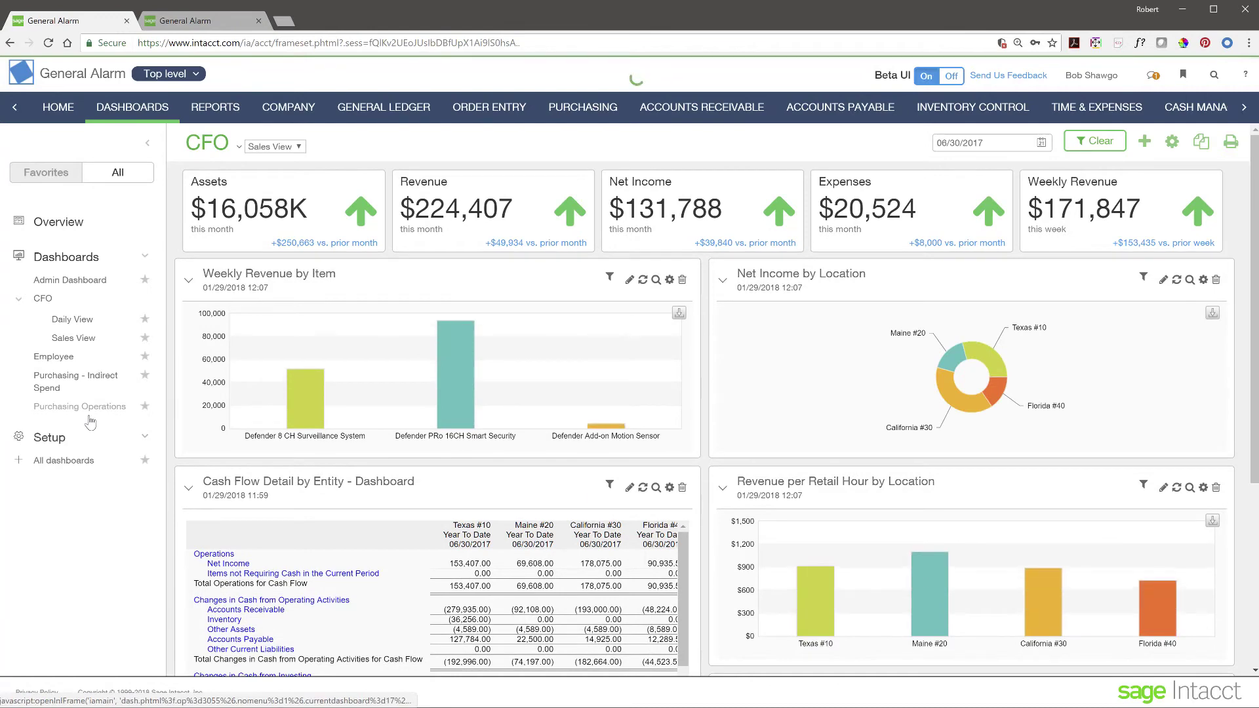
{"action": "left_click", "coordinate": [82, 407]}
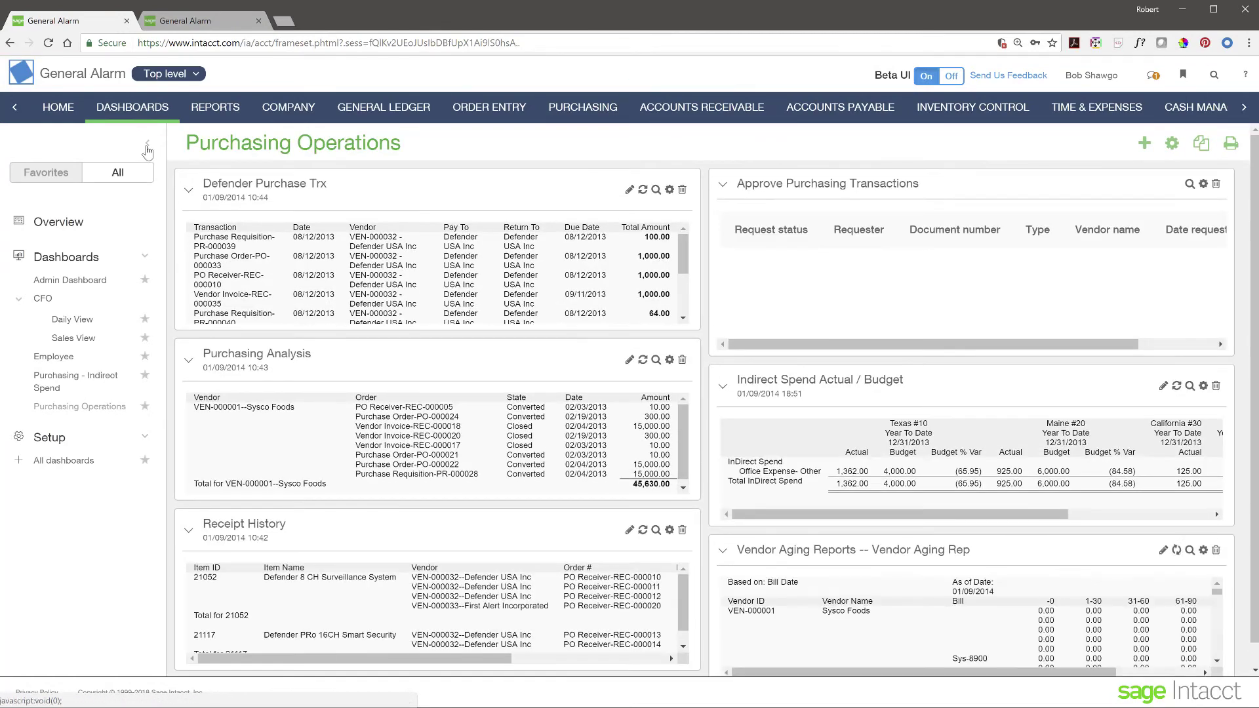
{"action": "left_click", "coordinate": [146, 143]}
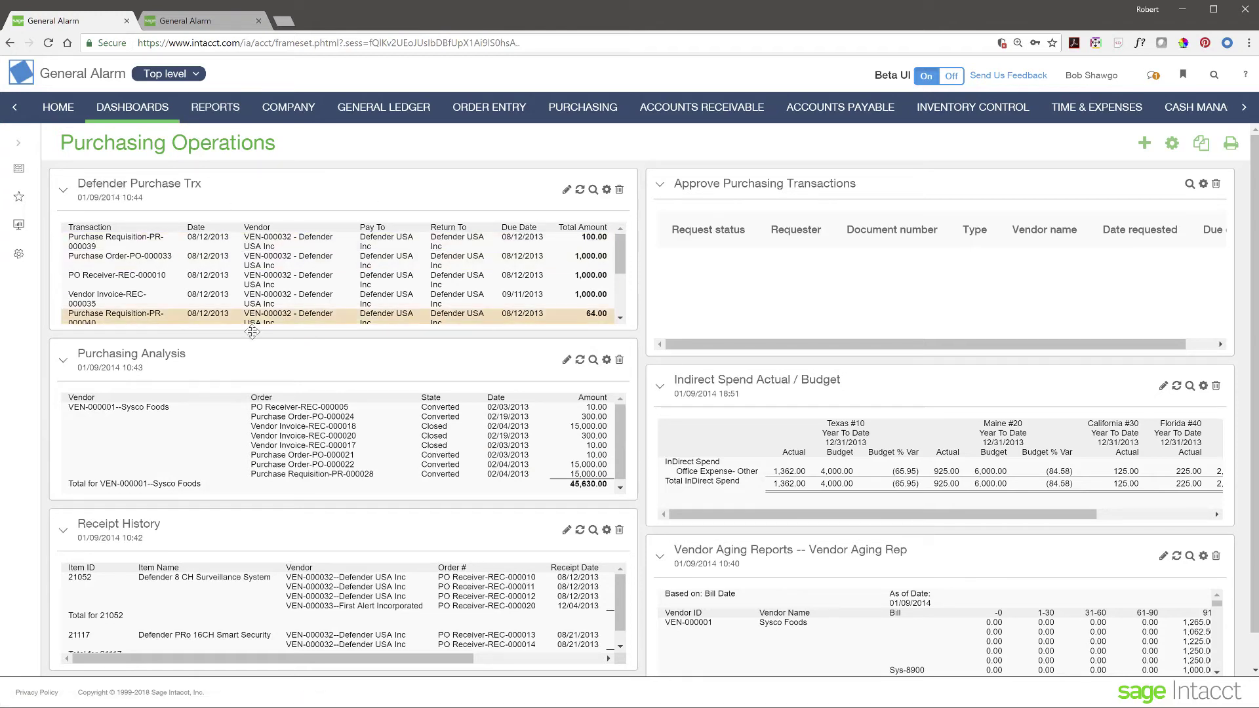
{"action": "scroll", "coordinate": [344, 505], "scroll_direction": "down", "scroll_amount": 2}
{"action": "scroll", "coordinate": [343, 503], "scroll_direction": "up", "scroll_amount": 2}
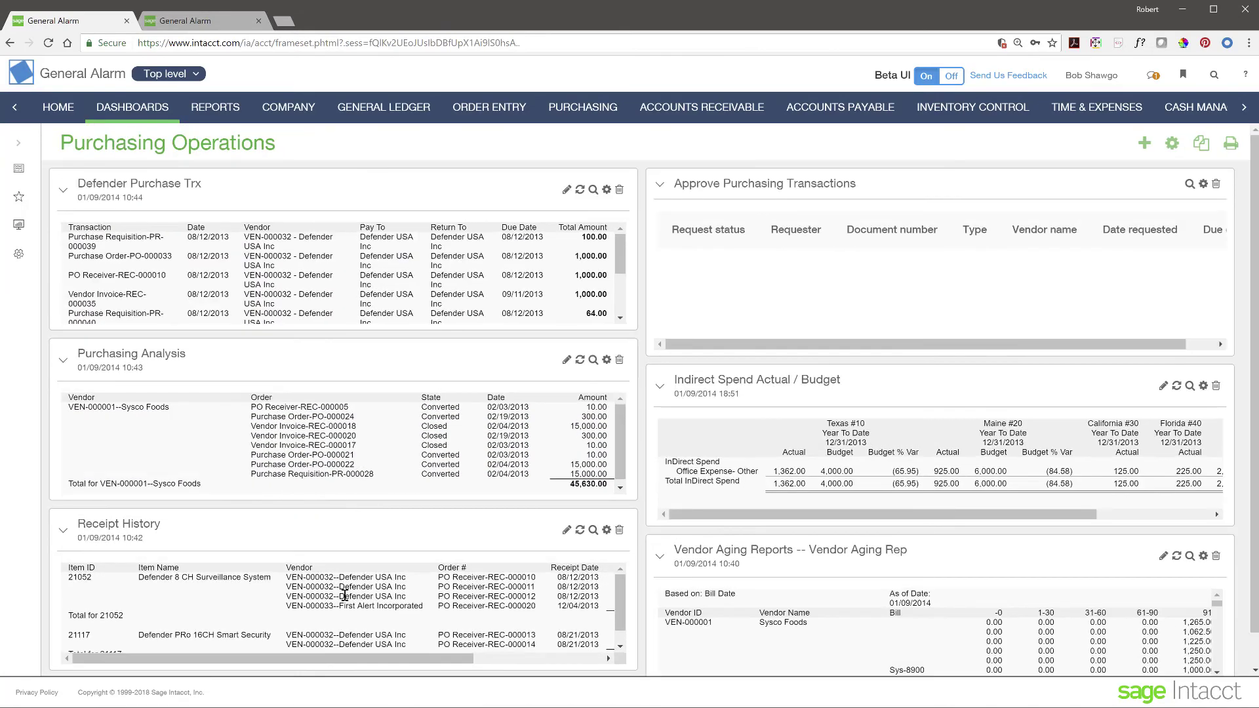
{"action": "scroll", "coordinate": [877, 580], "scroll_direction": "down", "scroll_amount": 3}
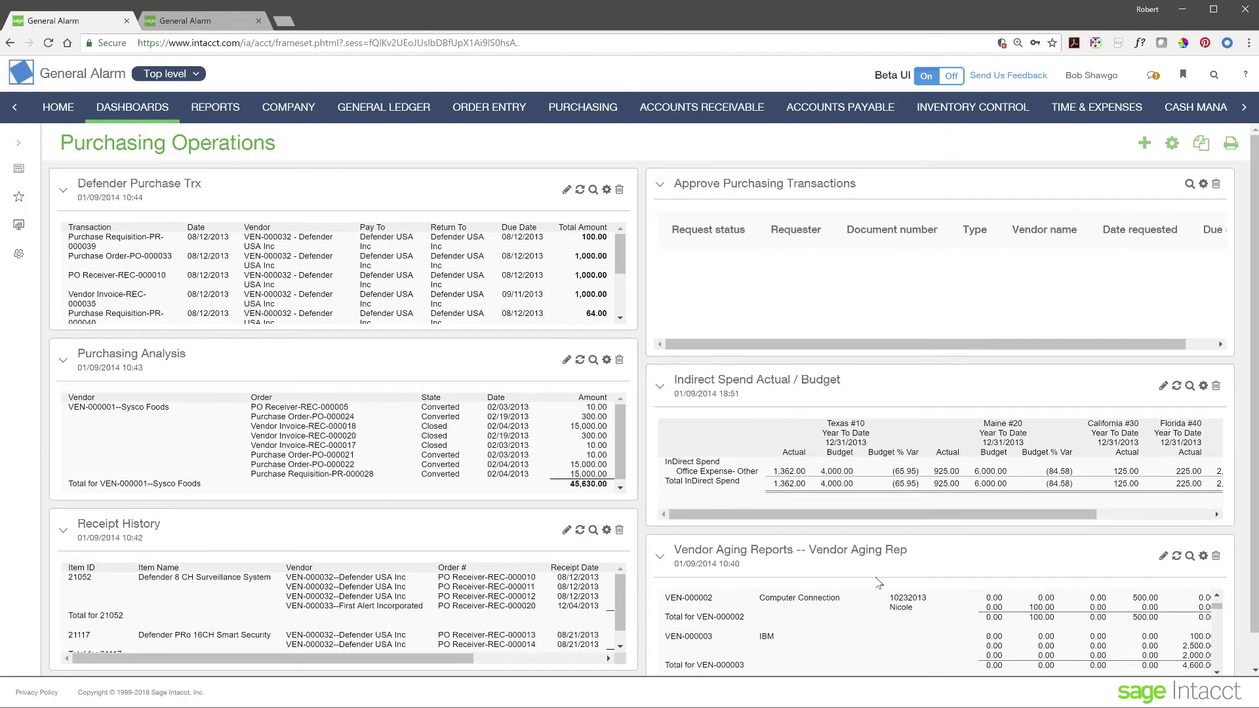
{"action": "scroll", "coordinate": [878, 581], "scroll_direction": "up", "scroll_amount": 1}
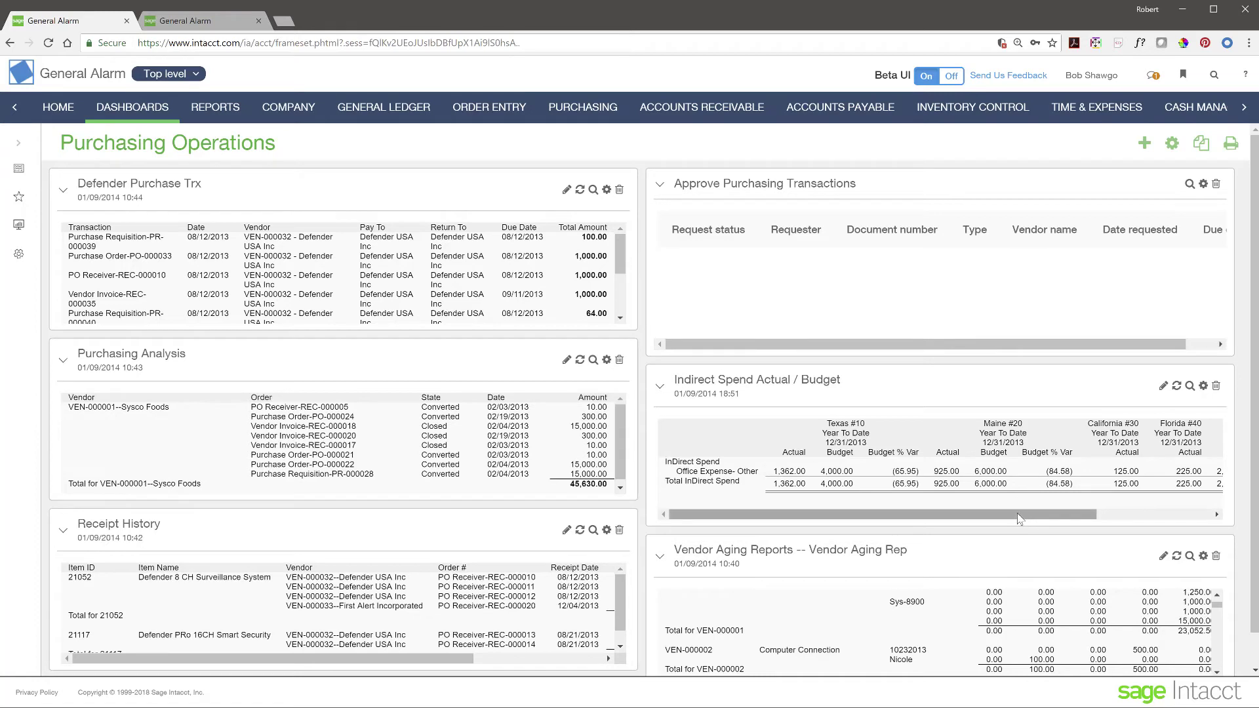
{"action": "left_click", "coordinate": [594, 190]}
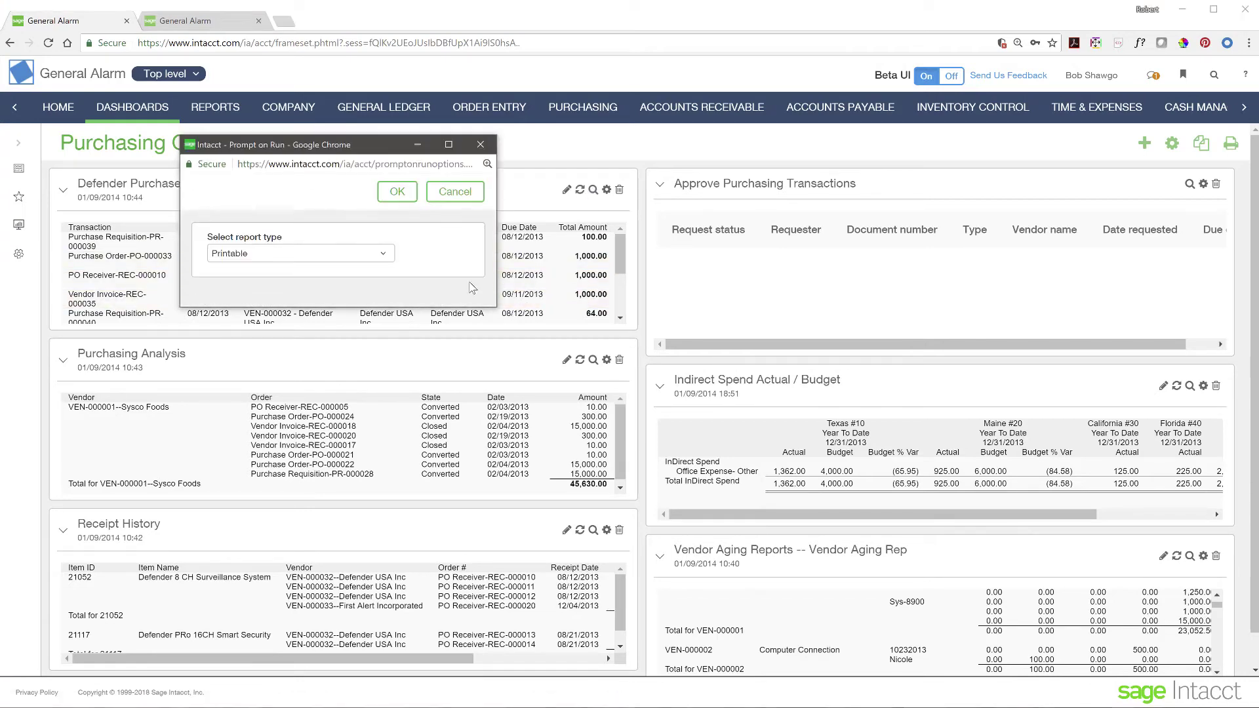
{"action": "left_click", "coordinate": [408, 191]}
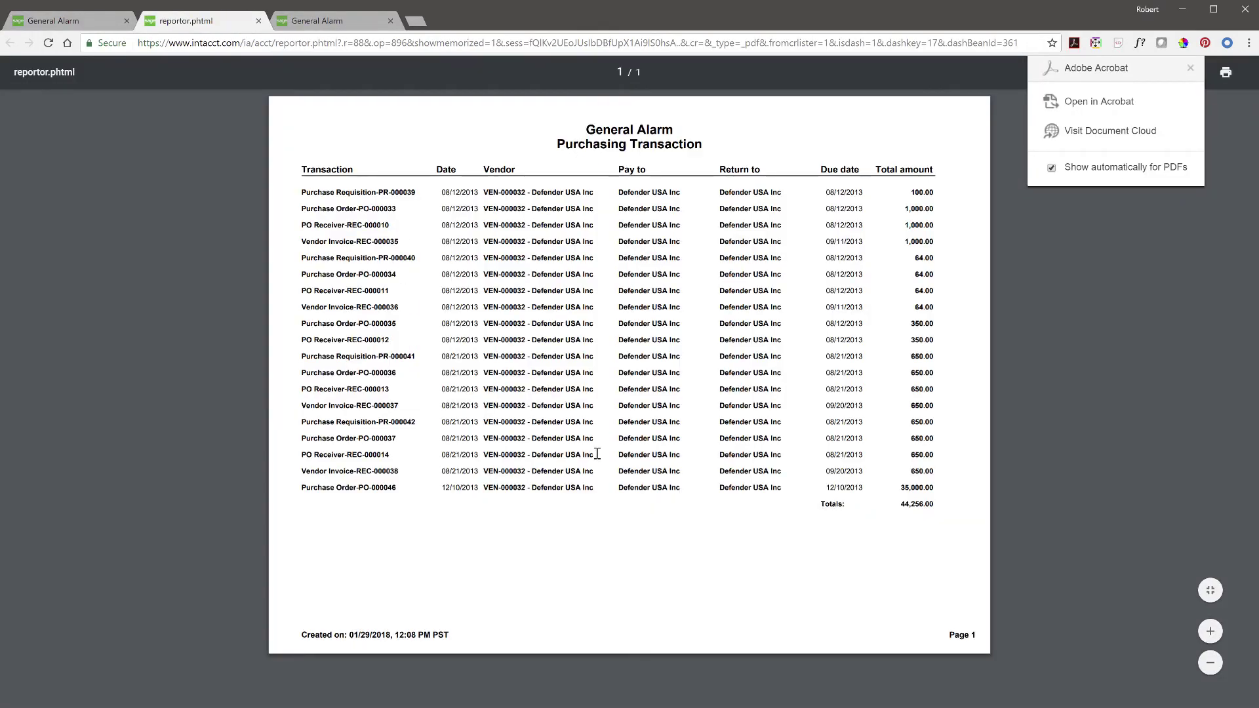
{"action": "left_click", "coordinate": [1190, 68]}
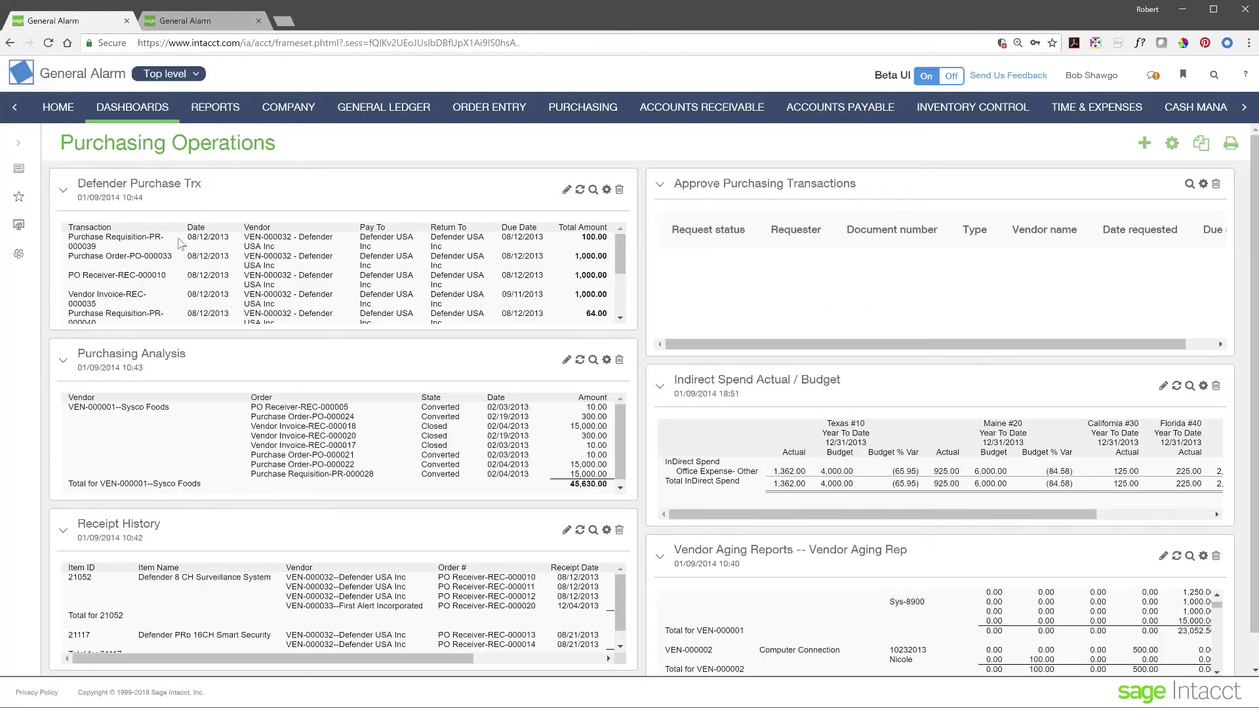
{"action": "left_click", "coordinate": [258, 21]}
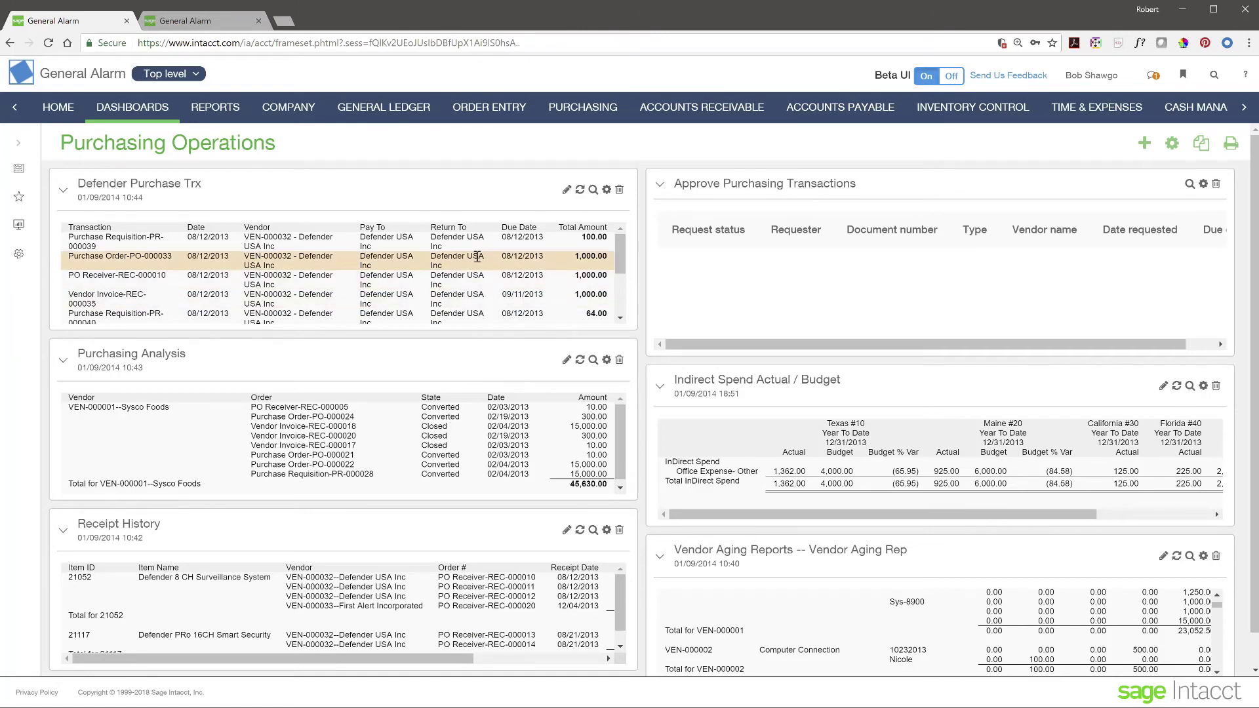
{"action": "left_click", "coordinate": [594, 192]}
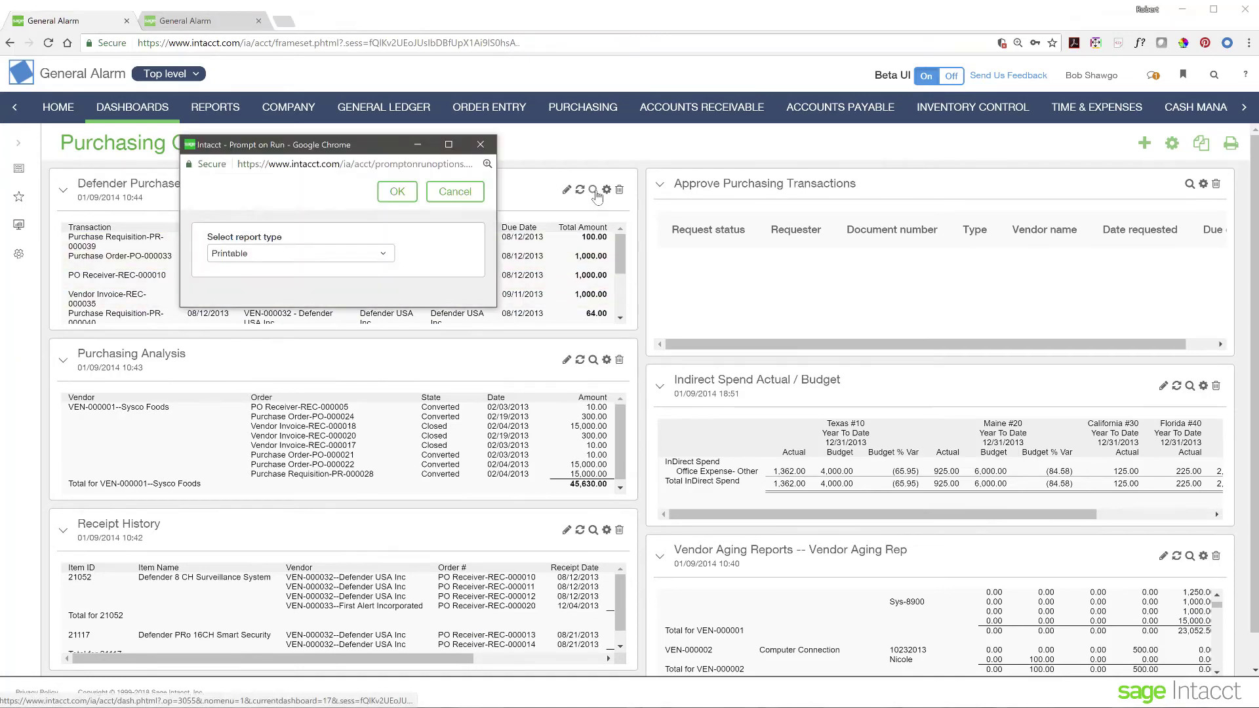
{"action": "left_click", "coordinate": [269, 260]}
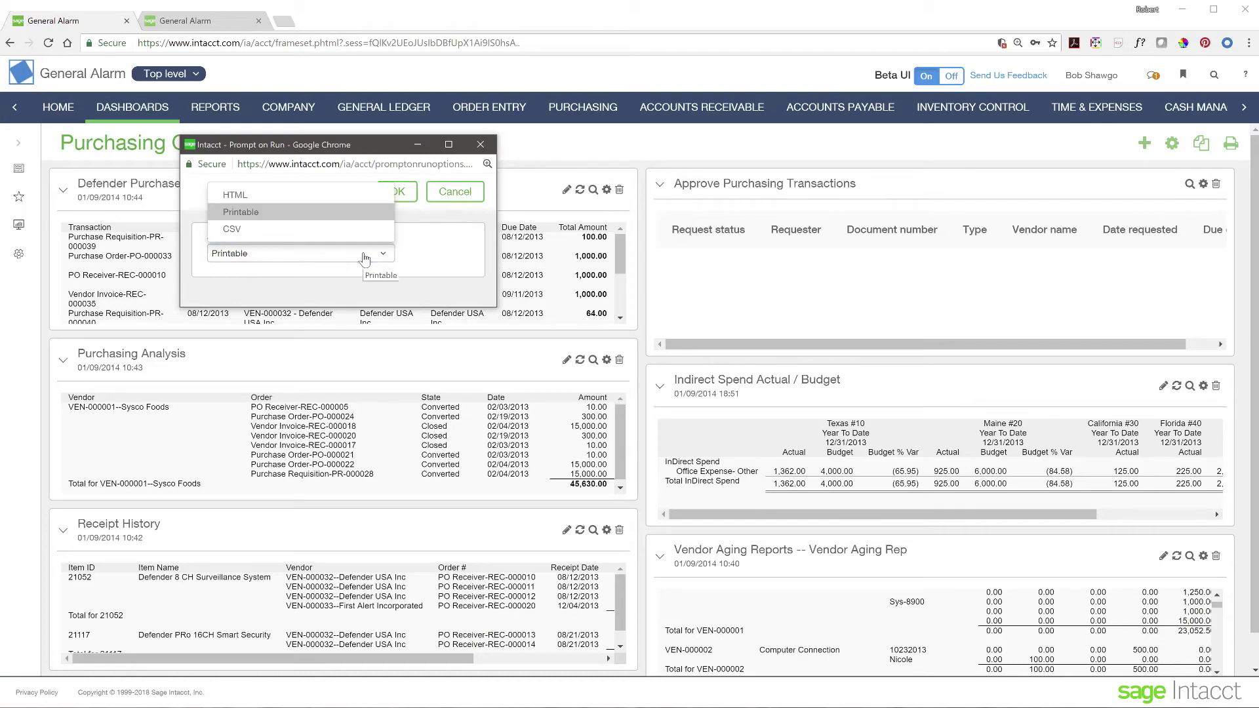
{"action": "left_click", "coordinate": [289, 196]}
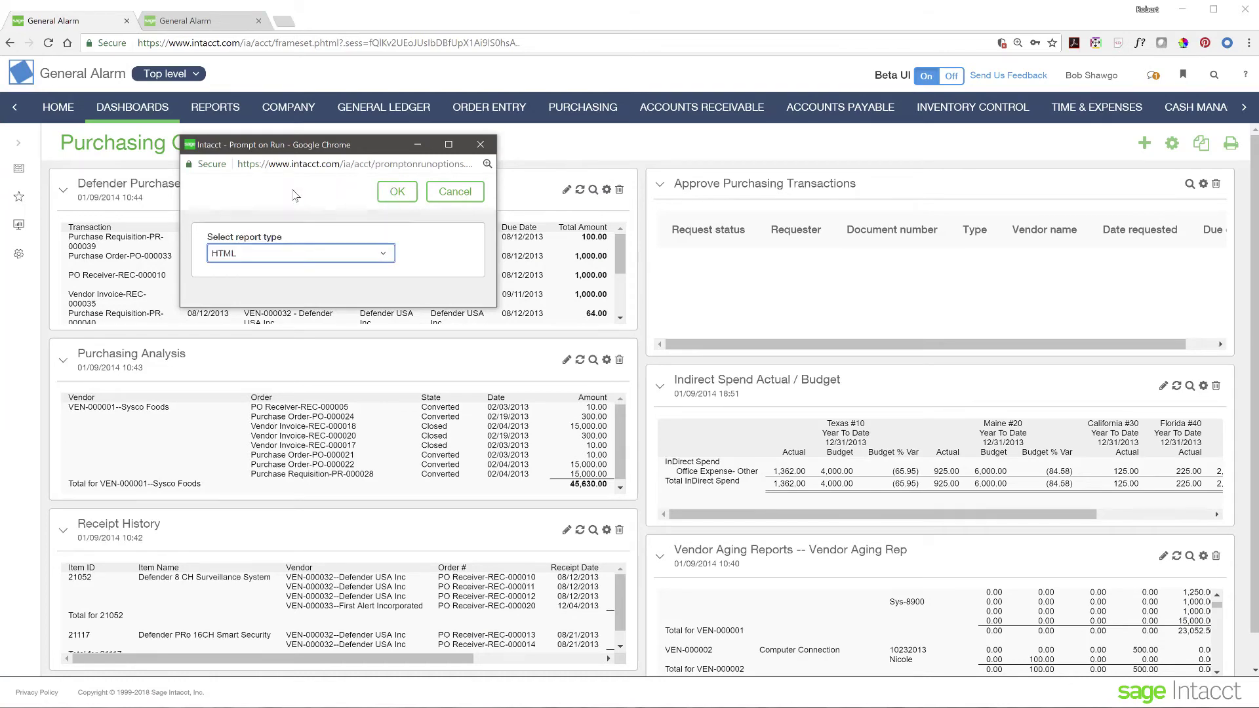
{"action": "left_click", "coordinate": [398, 191]}
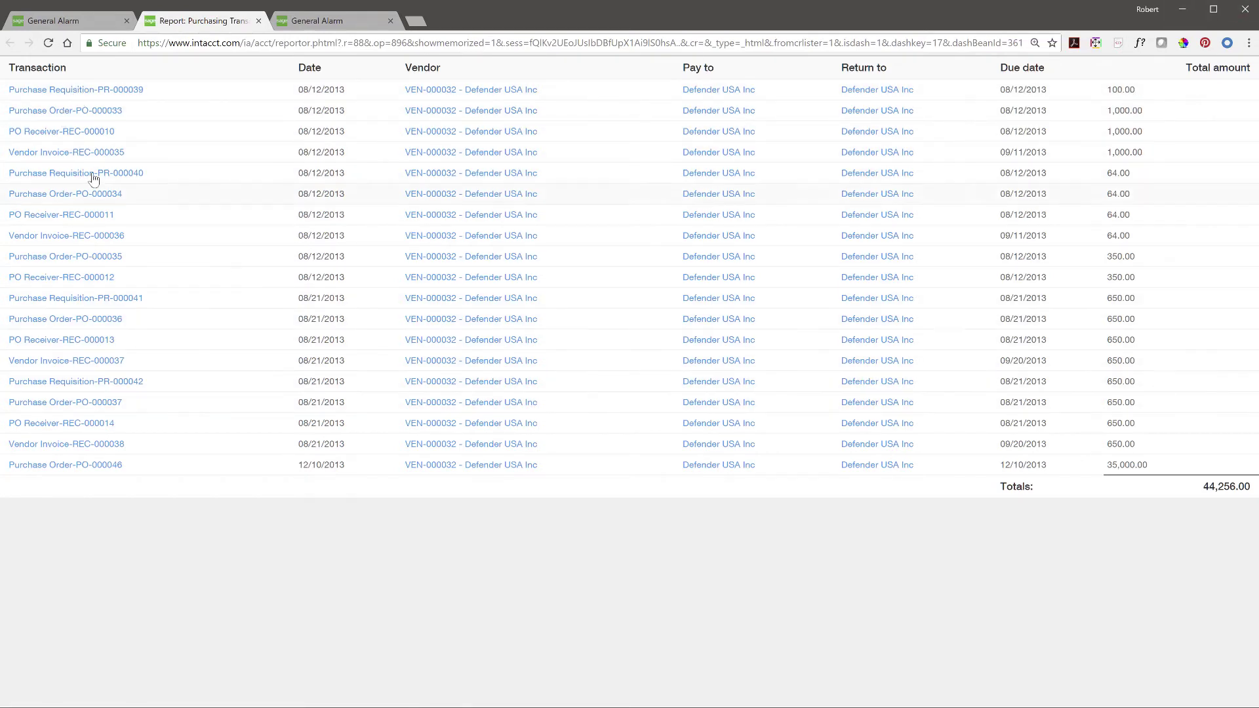
{"action": "left_click", "coordinate": [259, 21]}
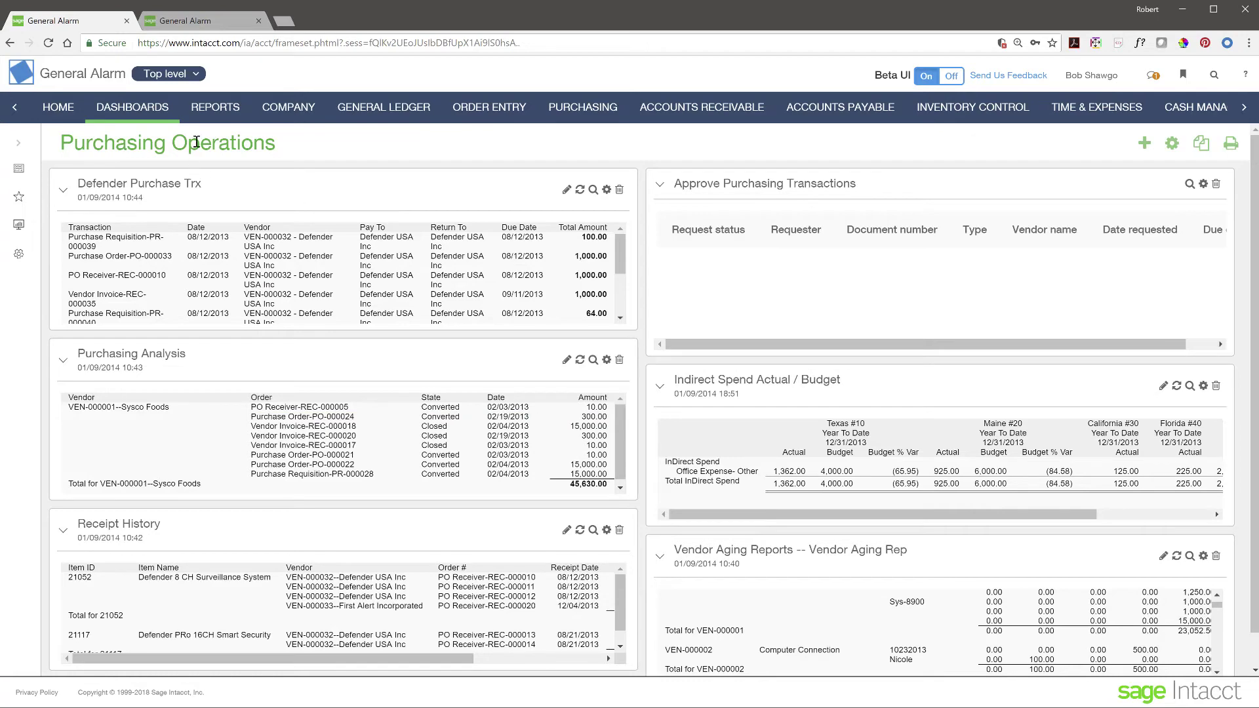
{"action": "left_click", "coordinate": [210, 109]}
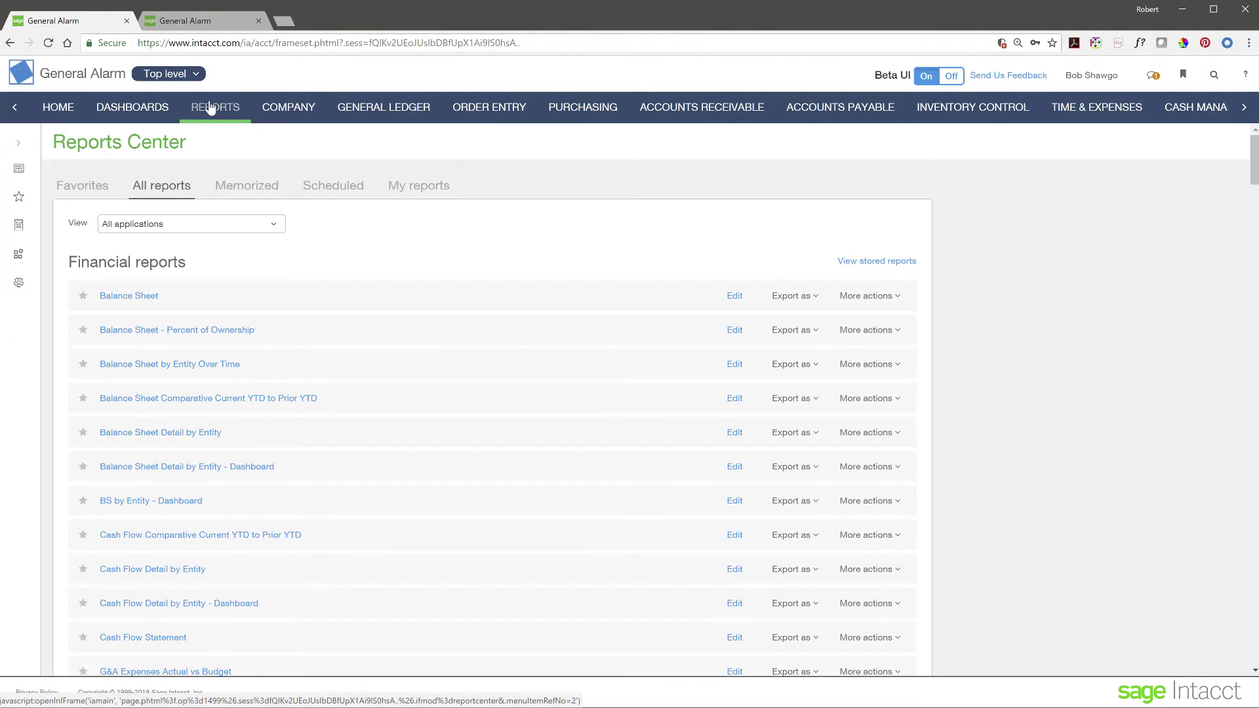
{"action": "left_click", "coordinate": [18, 146]}
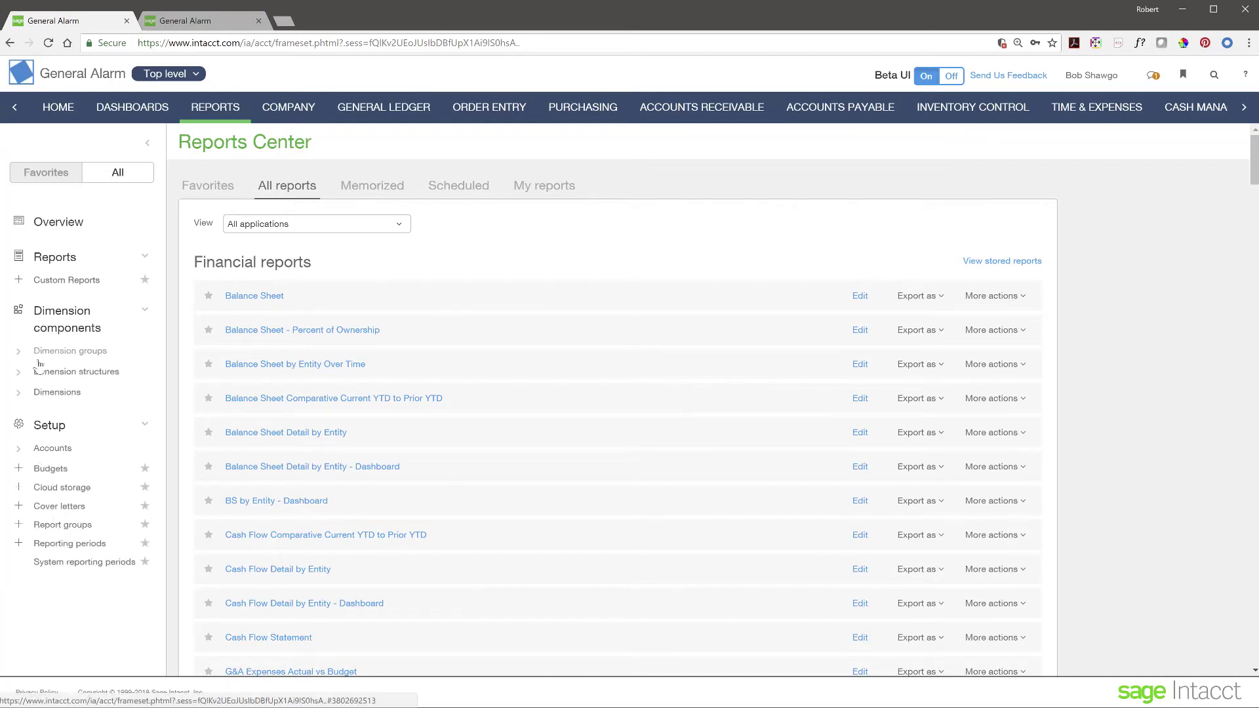
{"action": "left_click", "coordinate": [18, 352]}
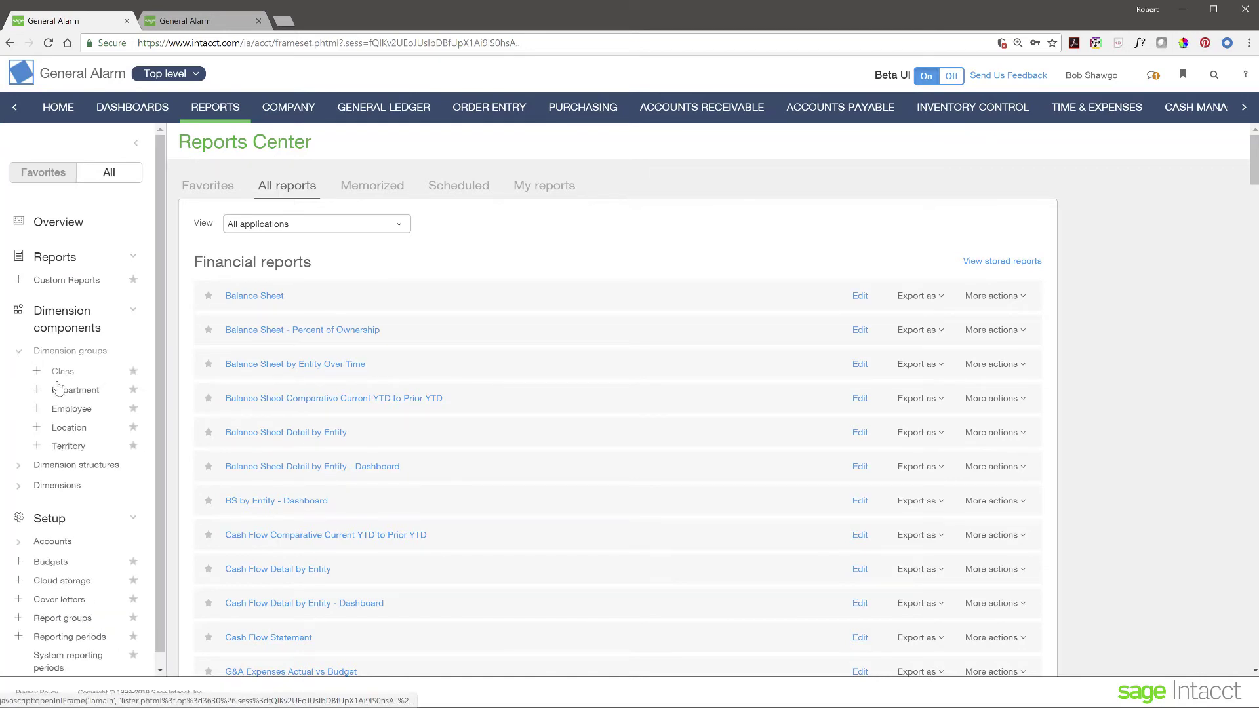
{"action": "left_click", "coordinate": [17, 468]}
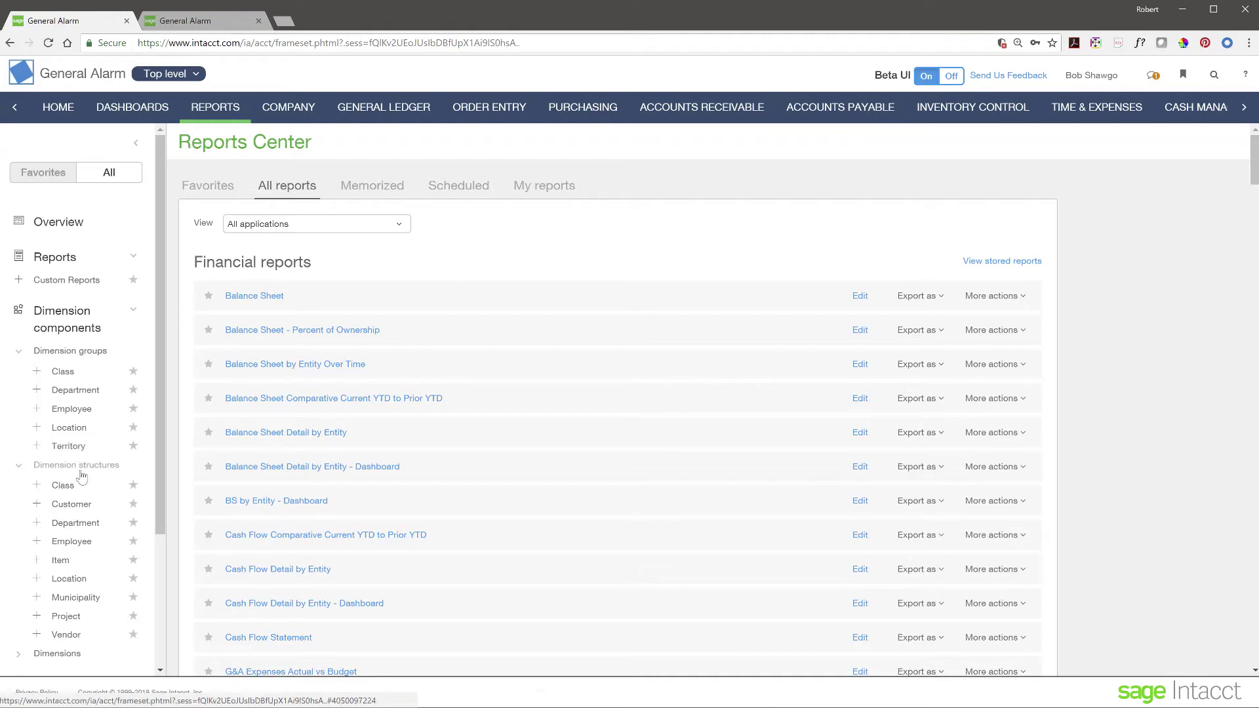
{"action": "scroll", "coordinate": [78, 451], "scroll_direction": "down", "scroll_amount": 3}
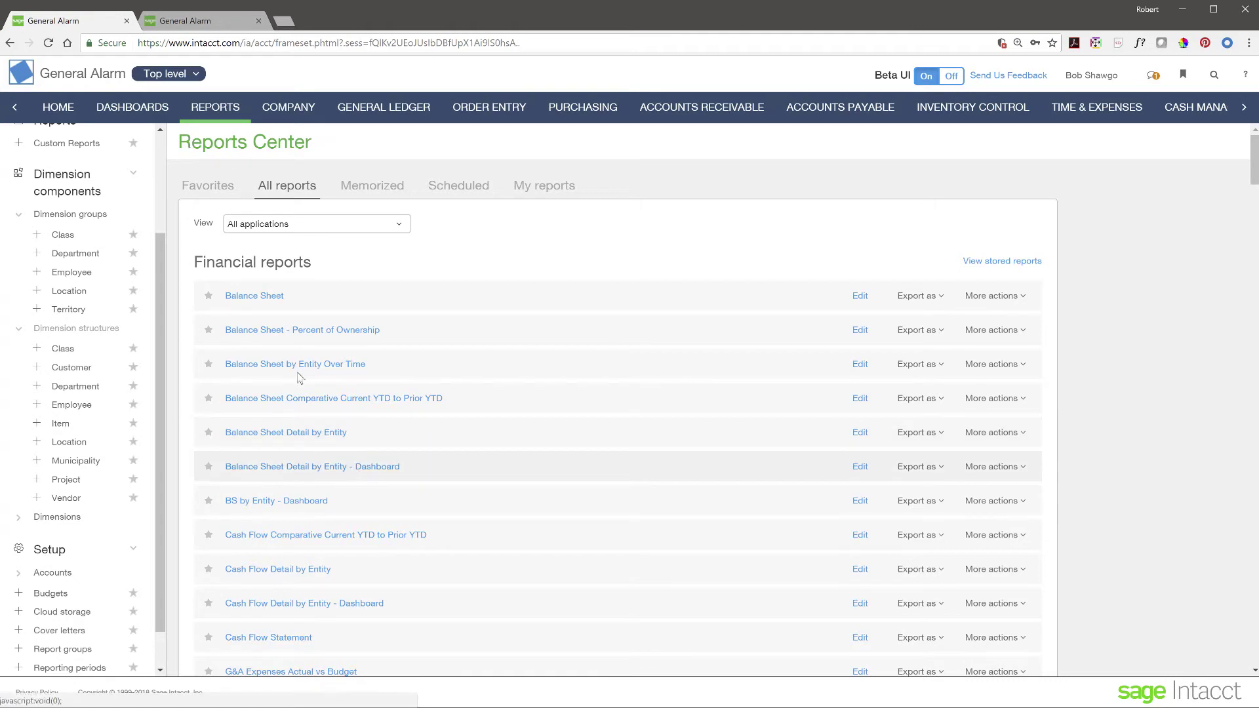
{"action": "left_click", "coordinate": [18, 328]}
{"action": "left_click", "coordinate": [19, 338]}
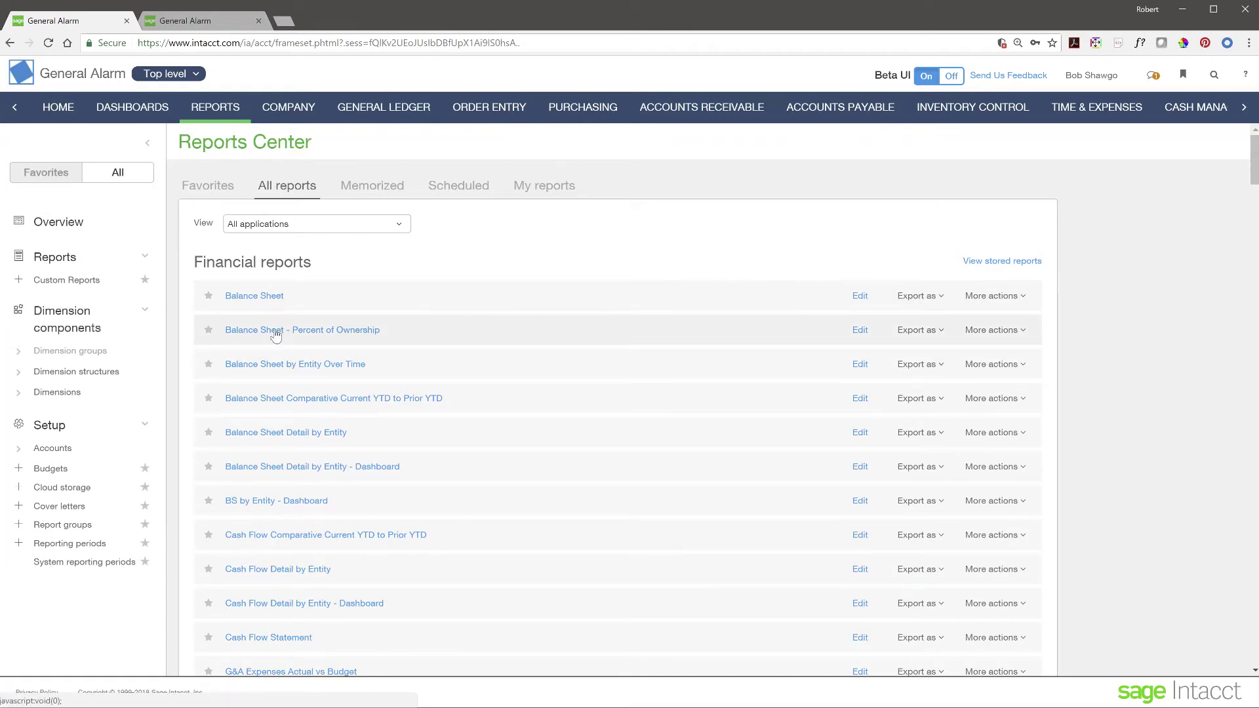
Step: Run Balance Sheet by Entity Over Time with default prompts, review it maximised, then close it
{"action": "left_click", "coordinate": [278, 369]}
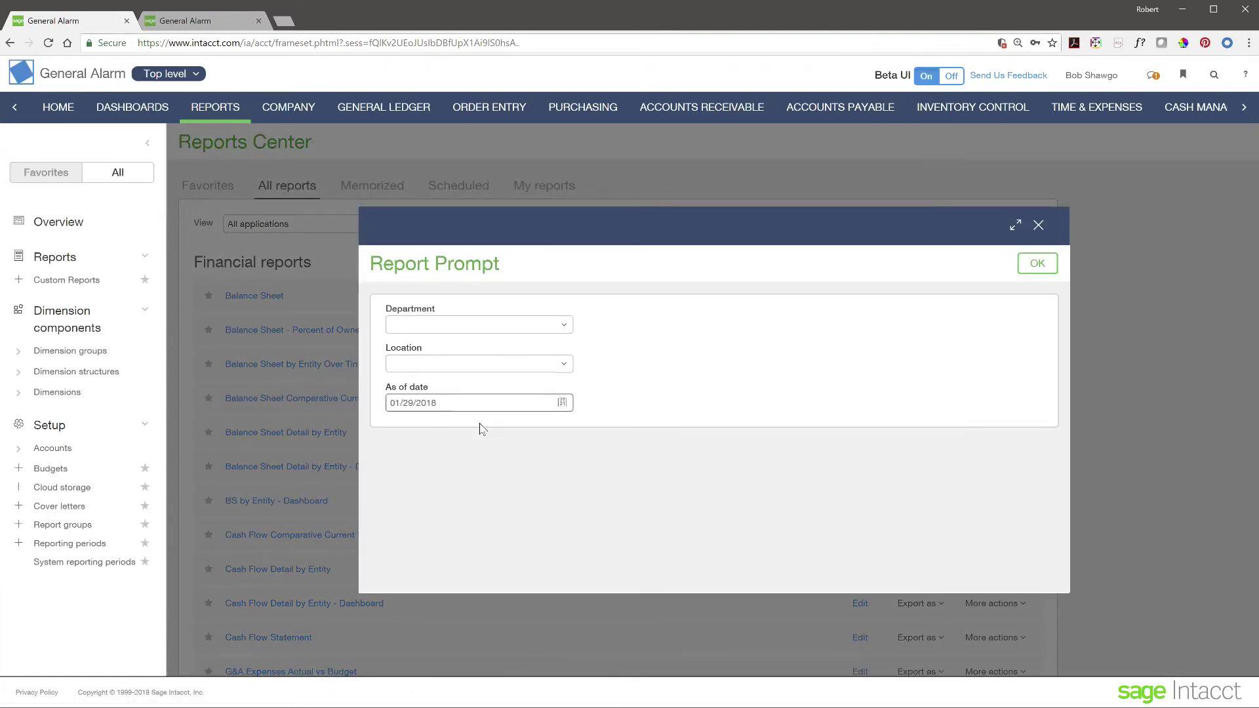
{"action": "left_click", "coordinate": [1051, 264]}
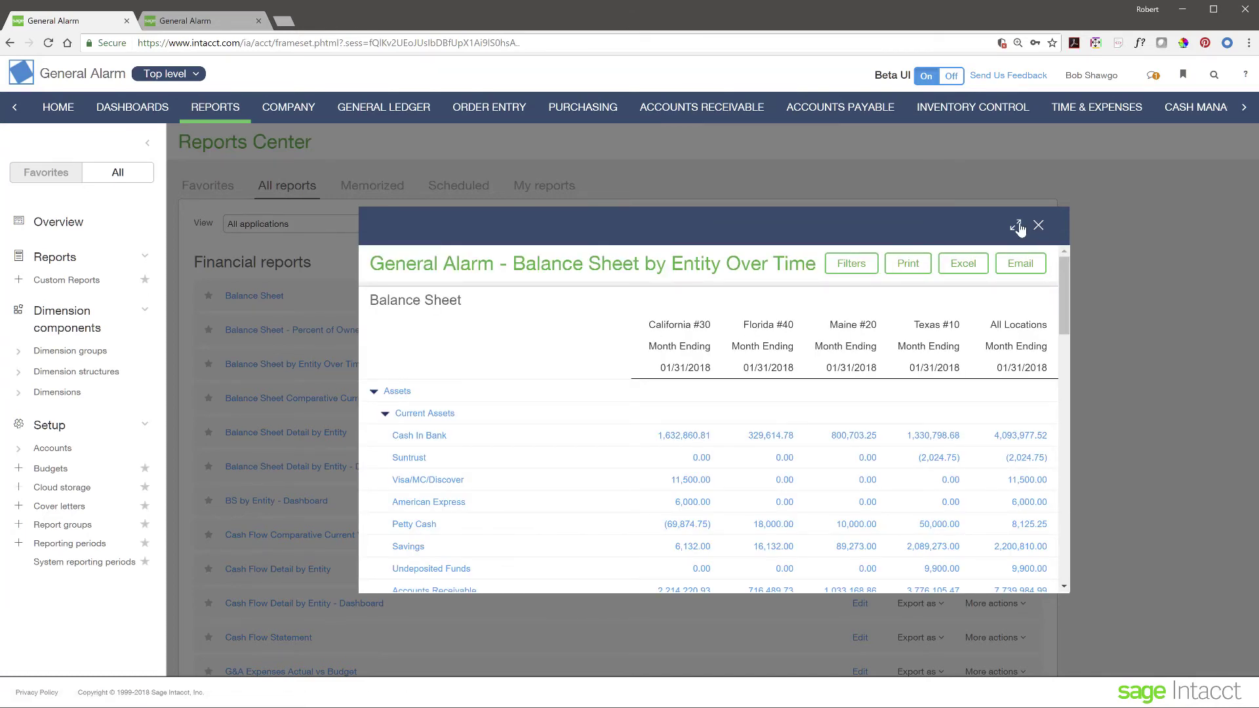
{"action": "left_click", "coordinate": [1017, 226]}
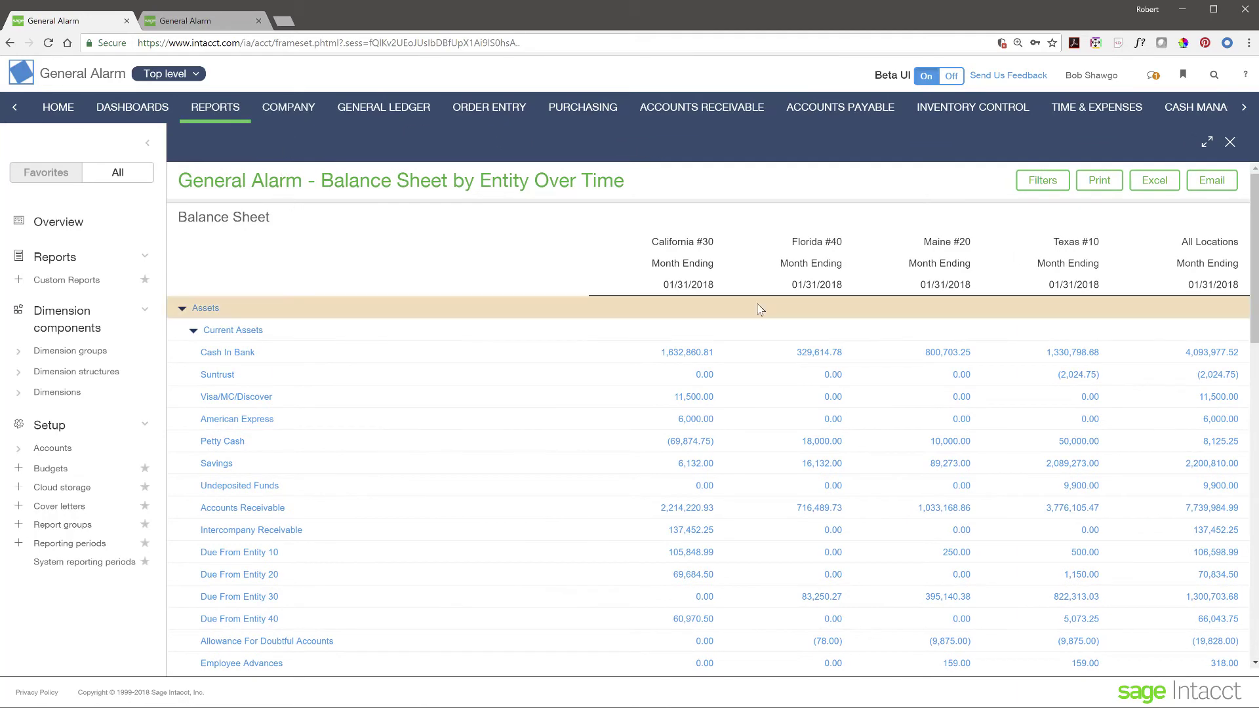
{"action": "scroll", "coordinate": [638, 509], "scroll_direction": "down", "scroll_amount": 4}
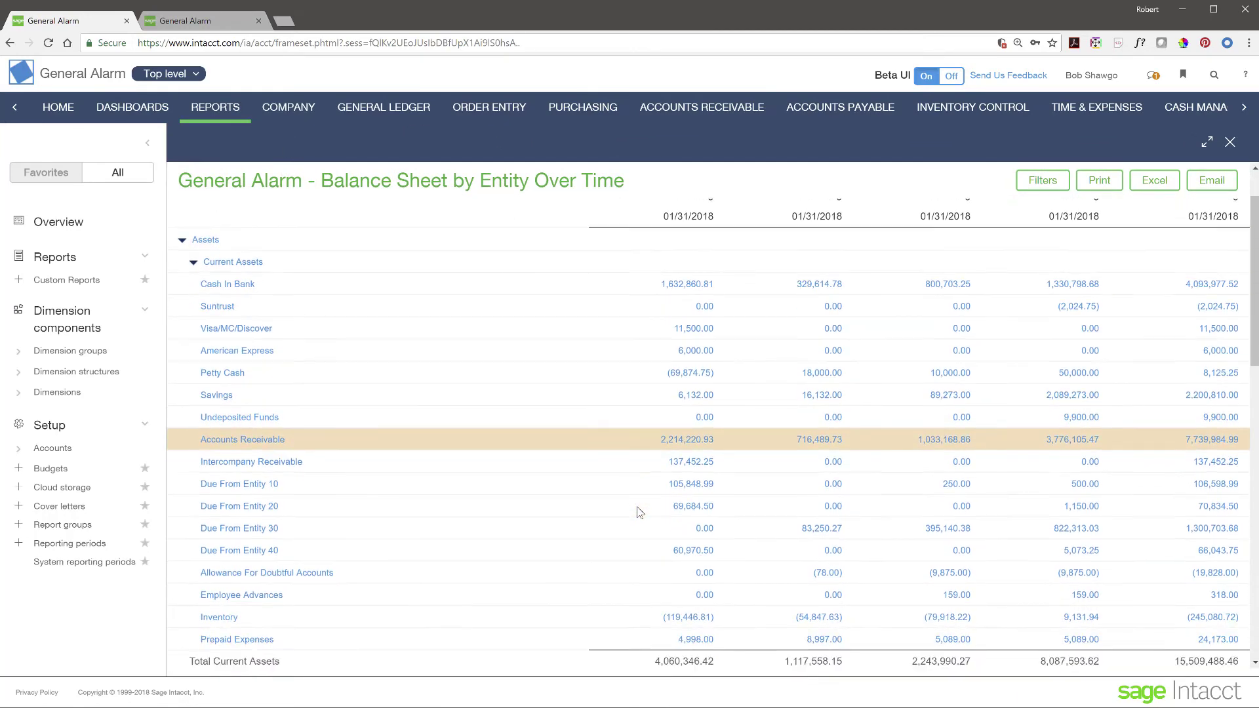
{"action": "scroll", "coordinate": [640, 512], "scroll_direction": "down", "scroll_amount": 4}
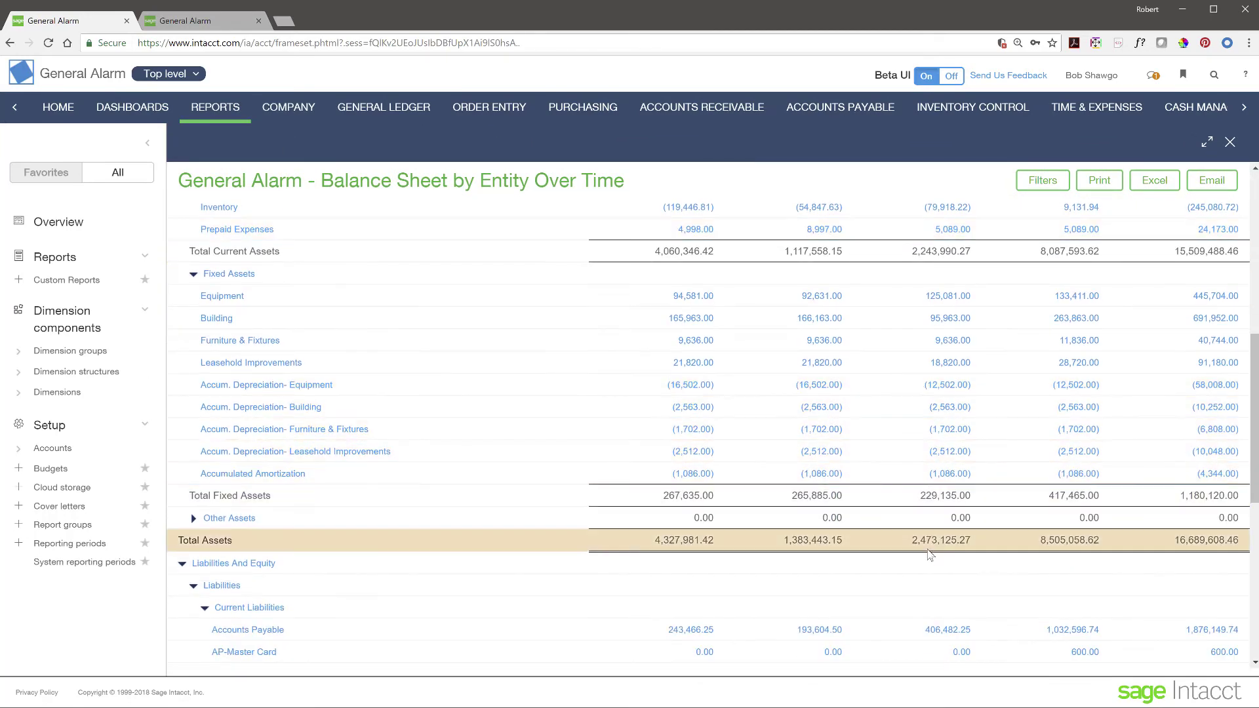
{"action": "scroll", "coordinate": [929, 567], "scroll_direction": "up", "scroll_amount": 2}
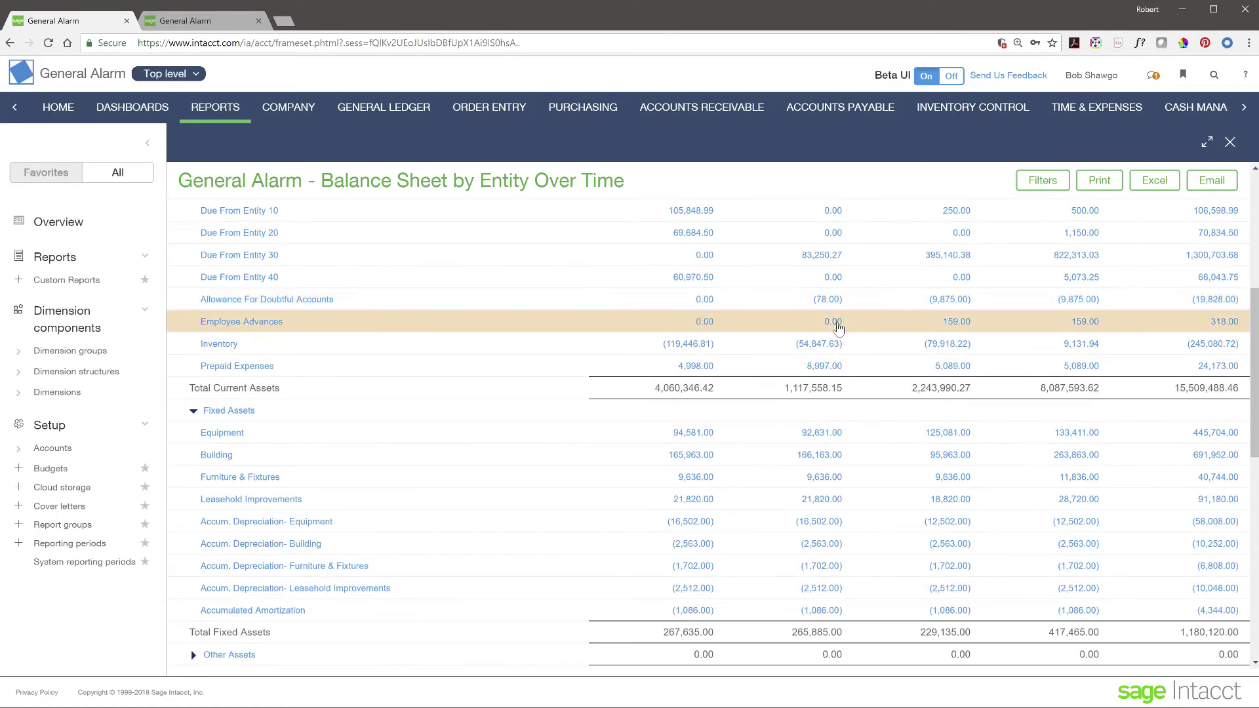
{"action": "scroll", "coordinate": [819, 474], "scroll_direction": "up", "scroll_amount": 6}
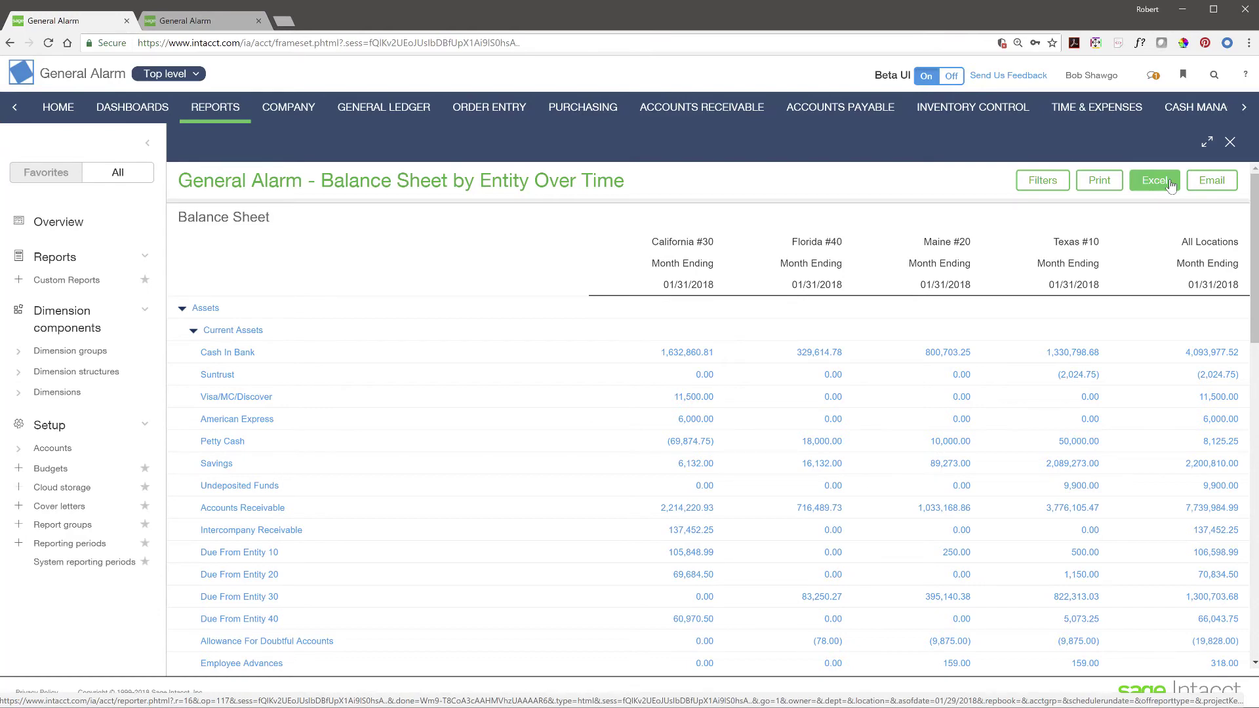
{"action": "left_click", "coordinate": [1208, 142]}
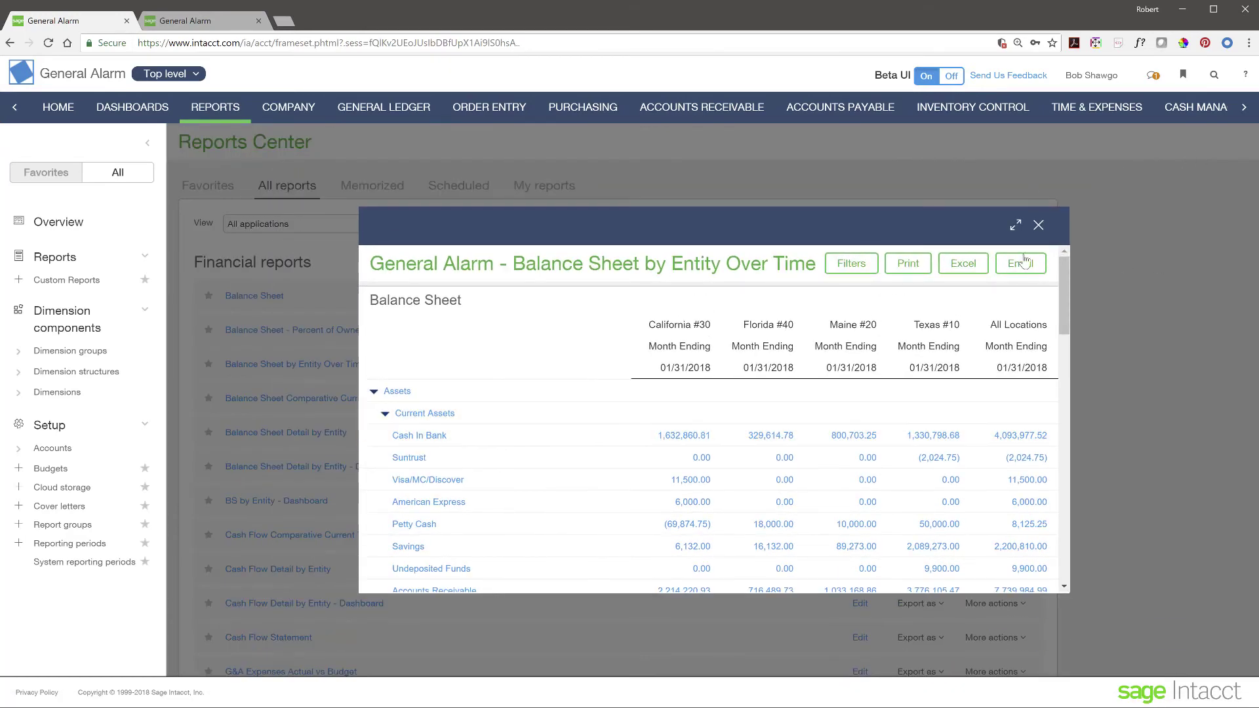
{"action": "left_click", "coordinate": [1038, 224]}
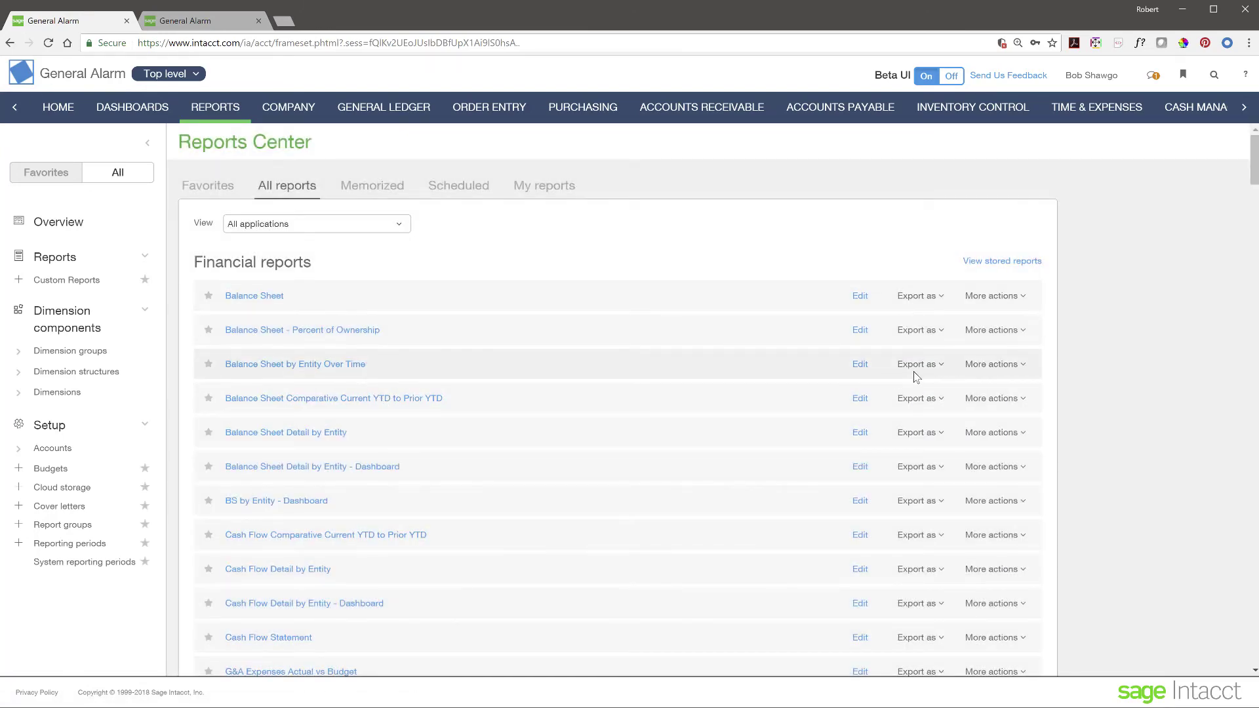
Step: Edit the Balance Sheet by Entity Over Time report to reach its Report Info page
{"action": "left_click", "coordinate": [865, 368]}
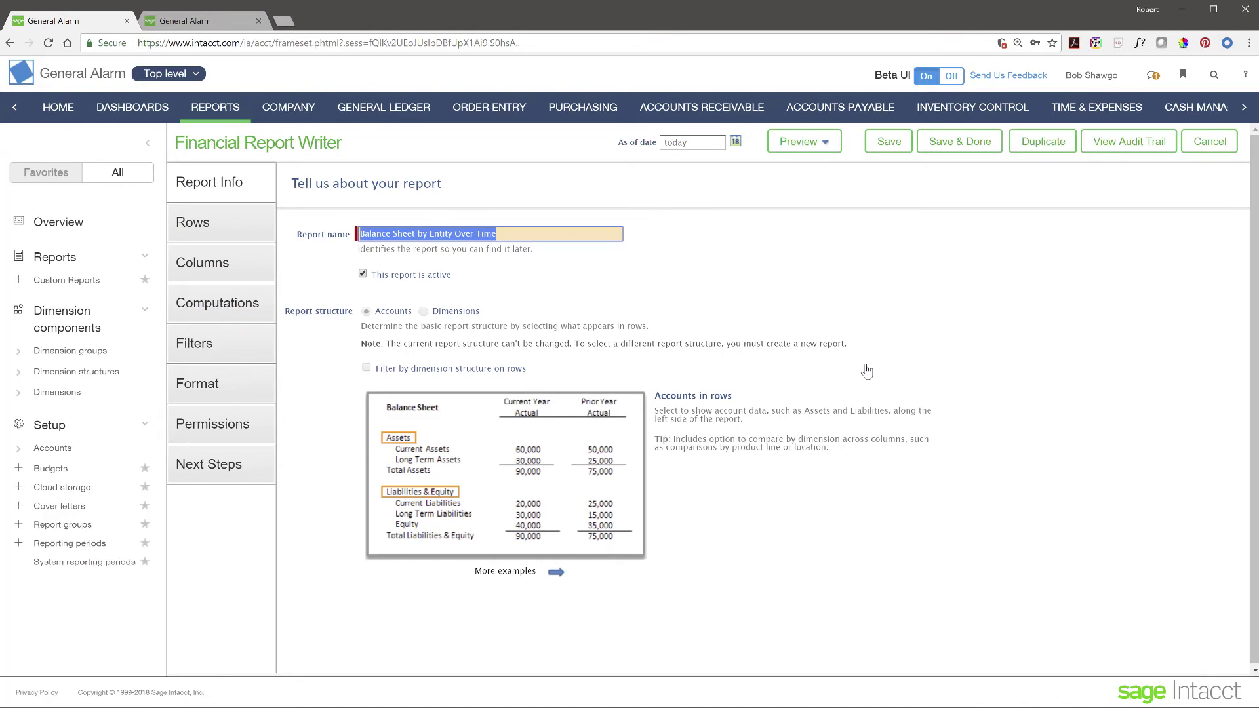
{"action": "left_click", "coordinate": [581, 290]}
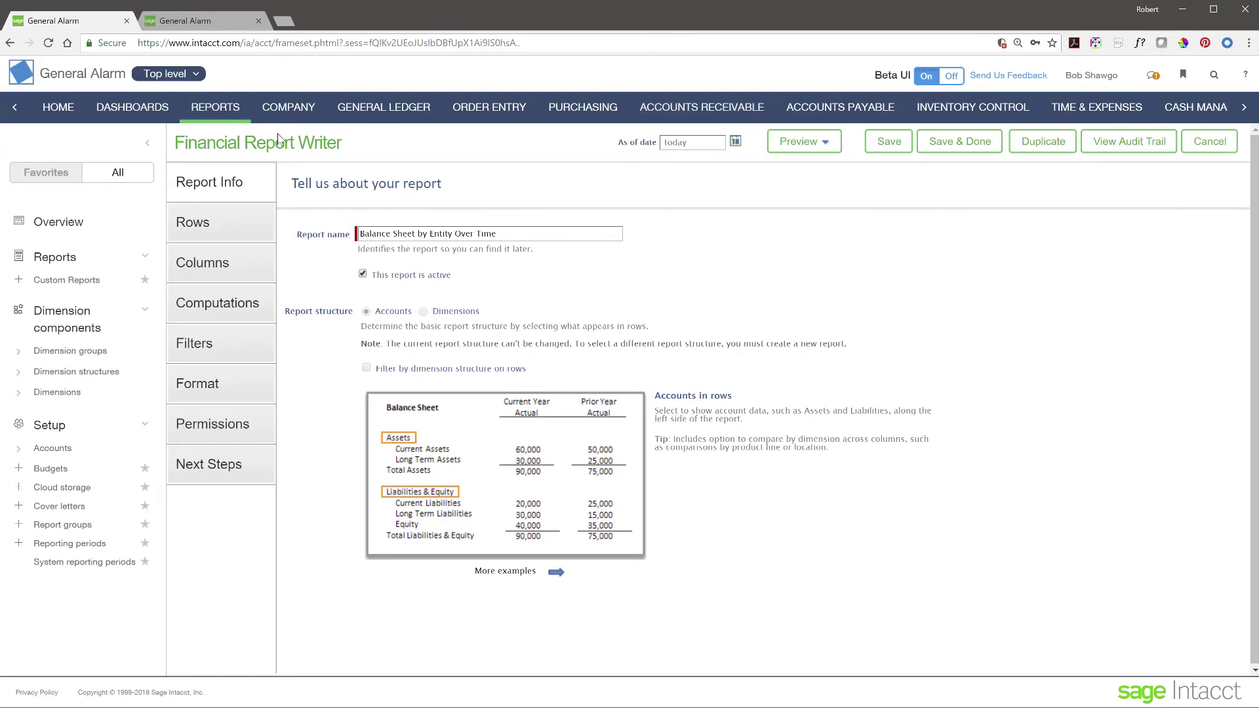
Step: Review the report's Rows, then switch to its Columns definitions
{"action": "left_click", "coordinate": [208, 234]}
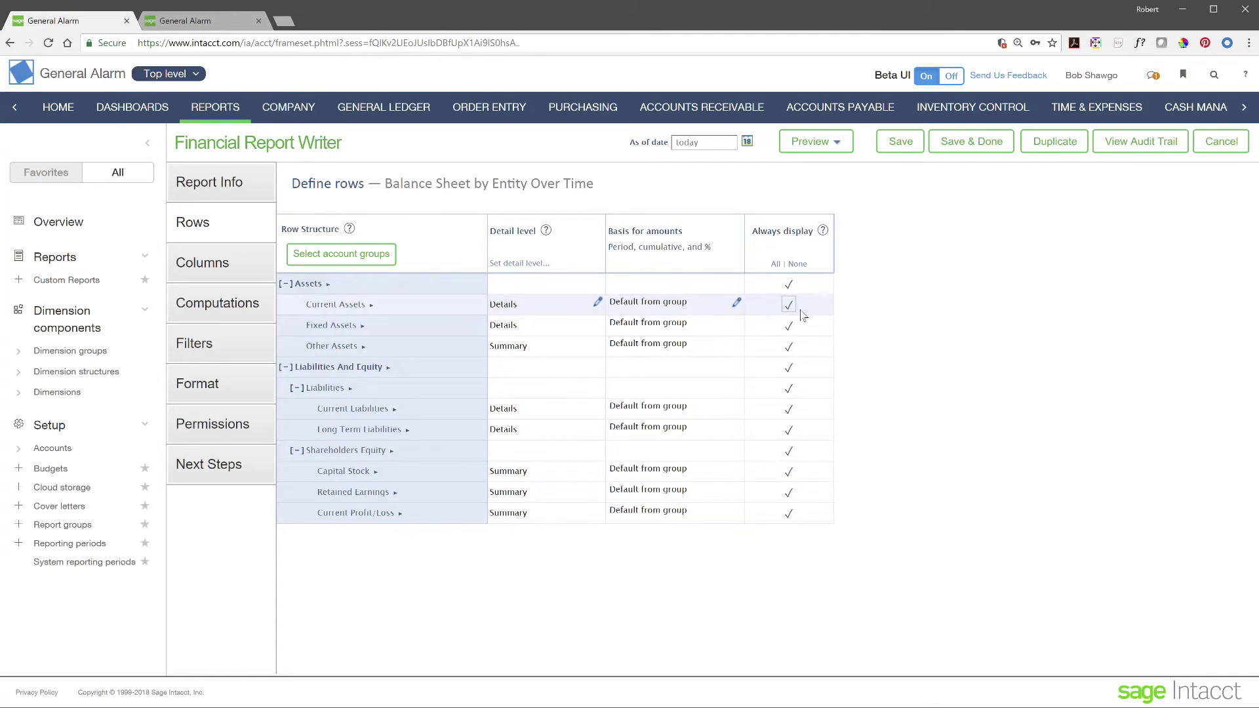
{"action": "left_click", "coordinate": [220, 270]}
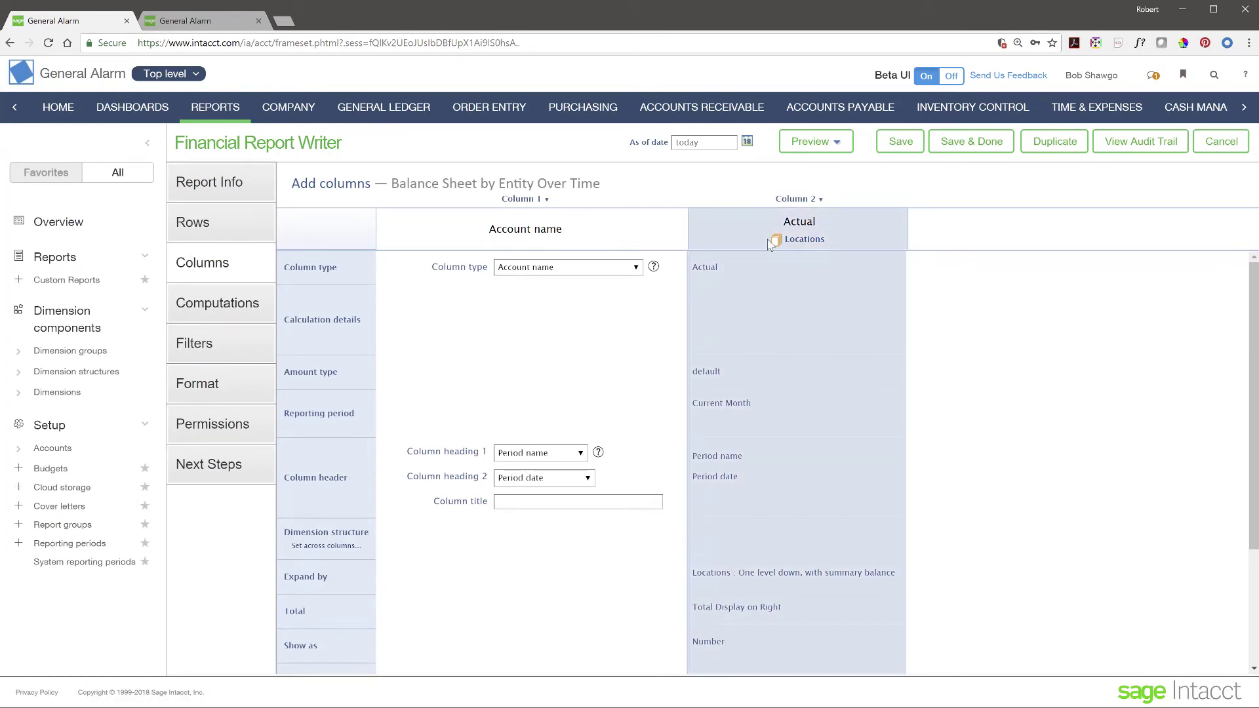
Step: Review the Actual, Current Month column settings, then move to the Computations page
{"action": "left_click", "coordinate": [850, 223]}
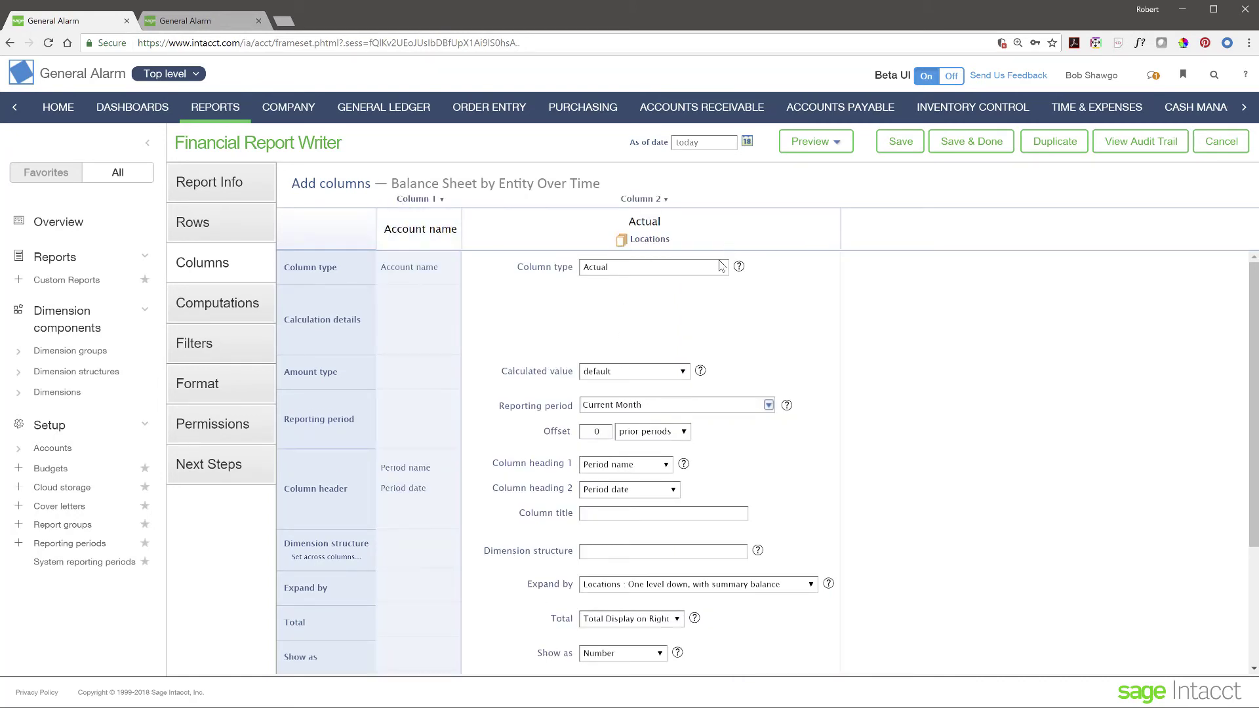
{"action": "scroll", "coordinate": [642, 592], "scroll_direction": "down", "scroll_amount": 3}
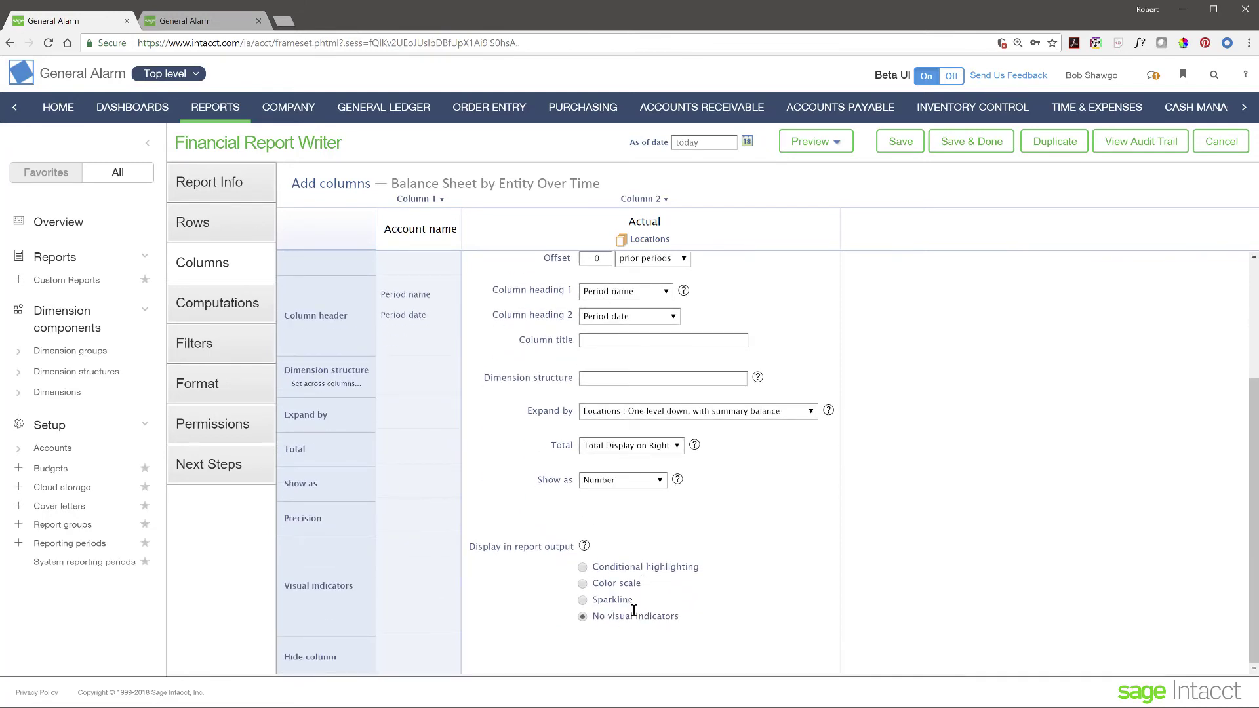
{"action": "scroll", "coordinate": [633, 614], "scroll_direction": "up", "scroll_amount": 3}
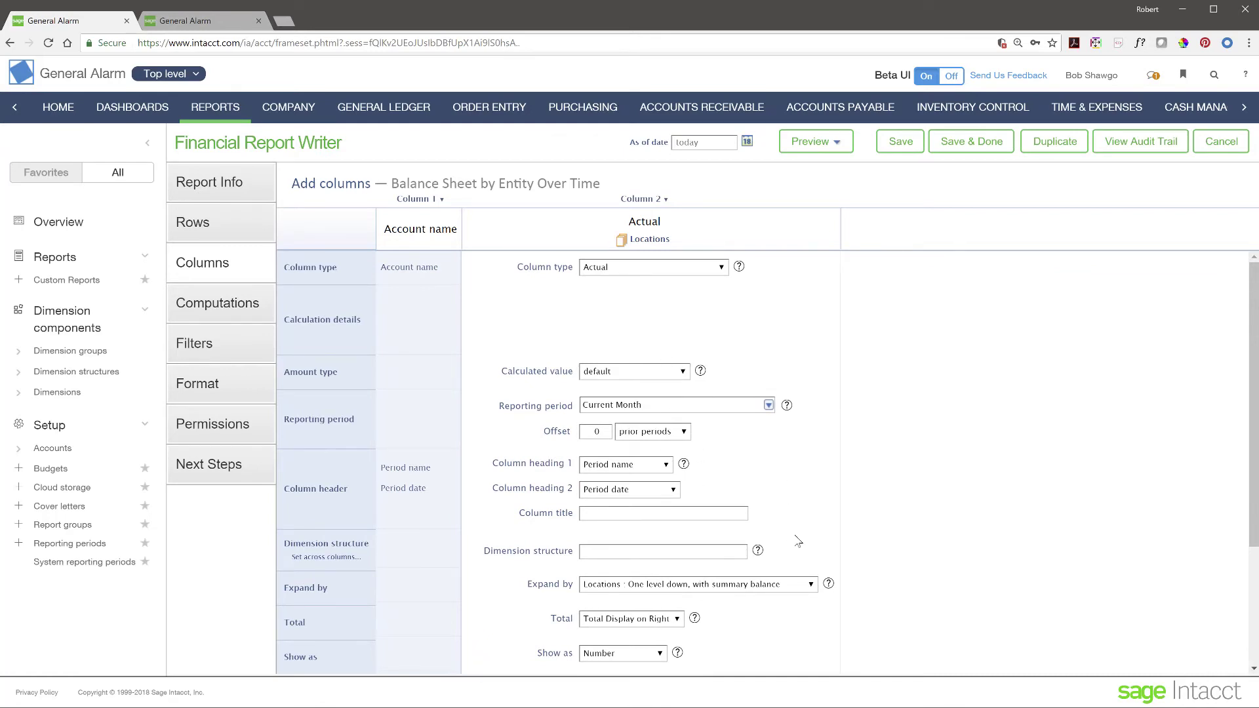
{"action": "left_click", "coordinate": [244, 311]}
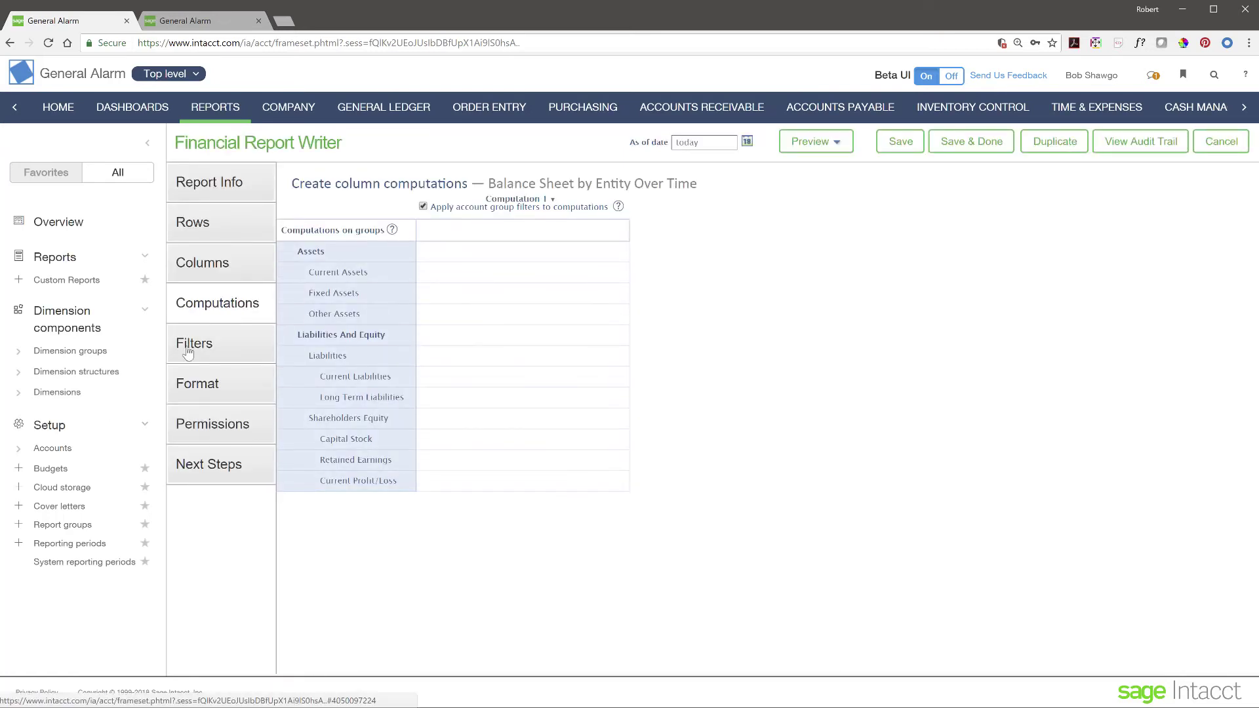
Step: Show the Filters page and focus the As of Date field set to today
{"action": "left_click", "coordinate": [215, 346]}
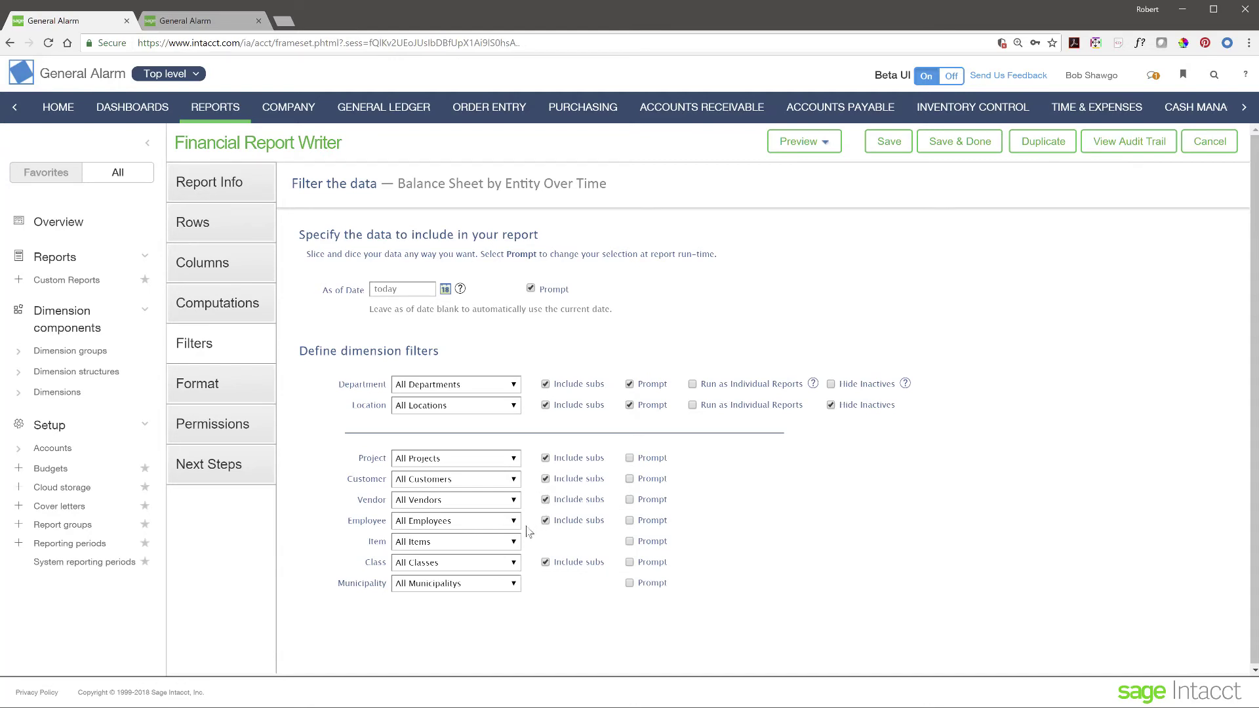
{"action": "left_click", "coordinate": [423, 289]}
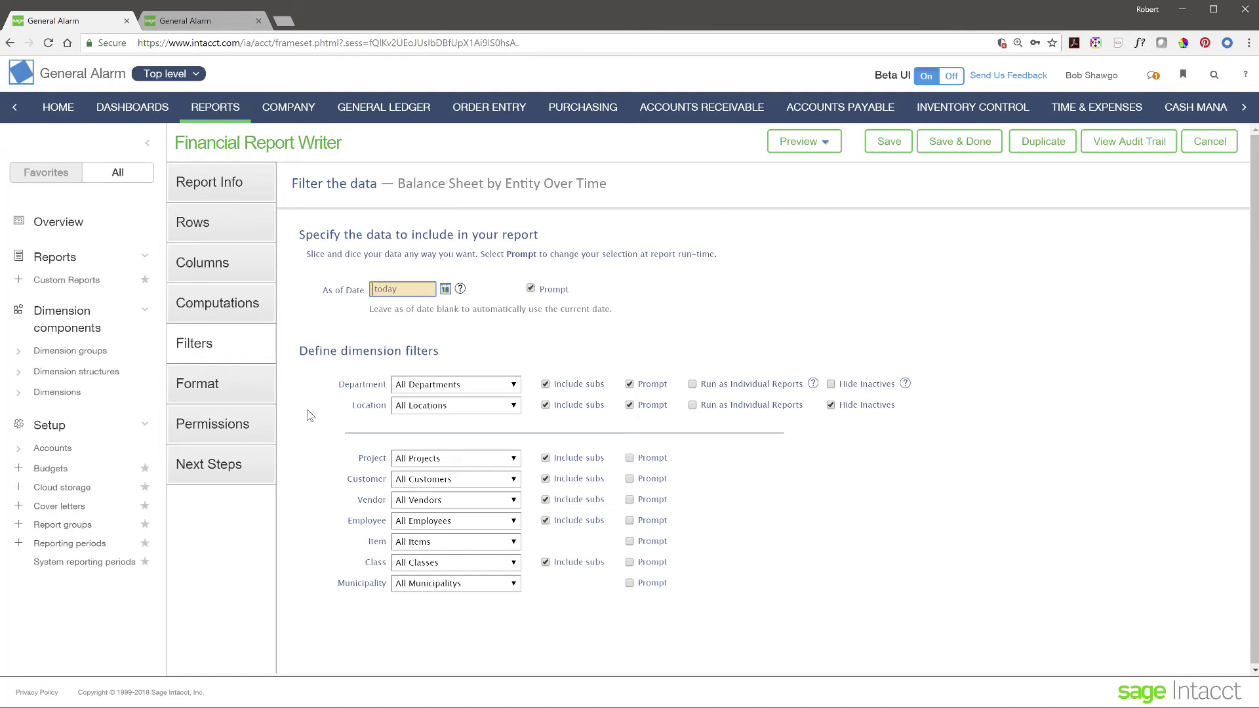
Step: Look at the Format and Permissions pages, then exit Report Writer to Reports Center
{"action": "left_click", "coordinate": [190, 389]}
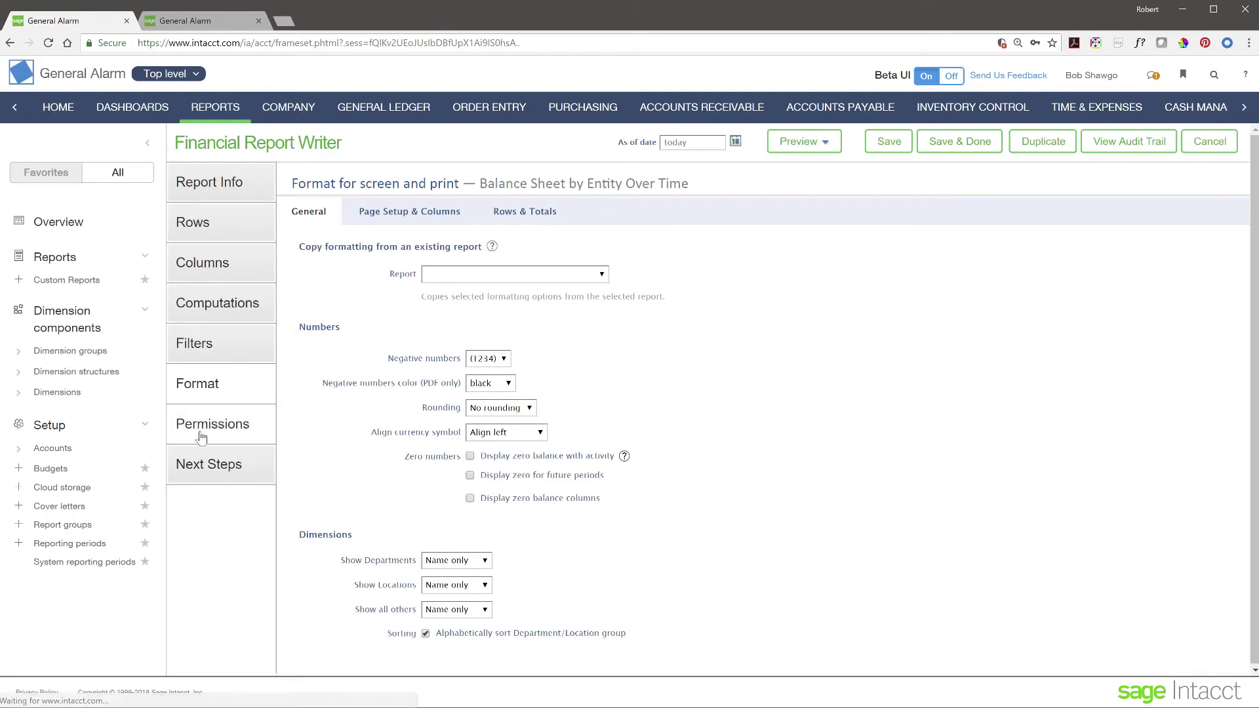
{"action": "left_click", "coordinate": [216, 432]}
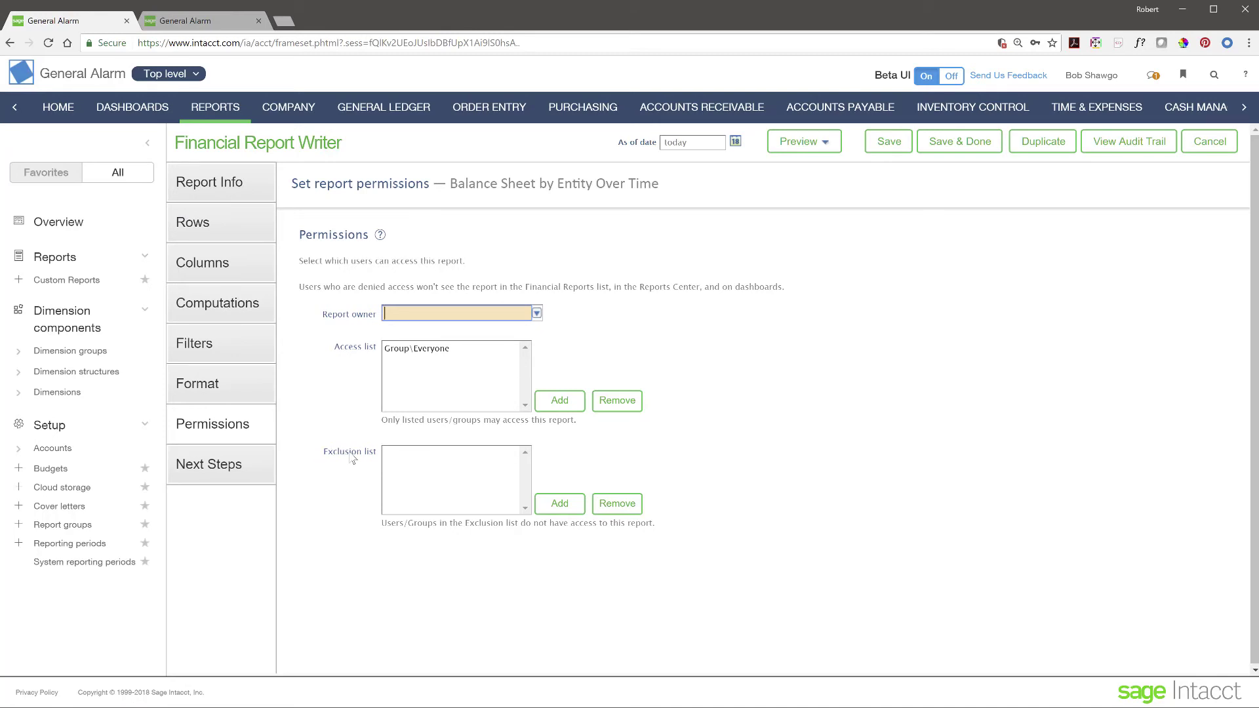
{"action": "left_click", "coordinate": [147, 150]}
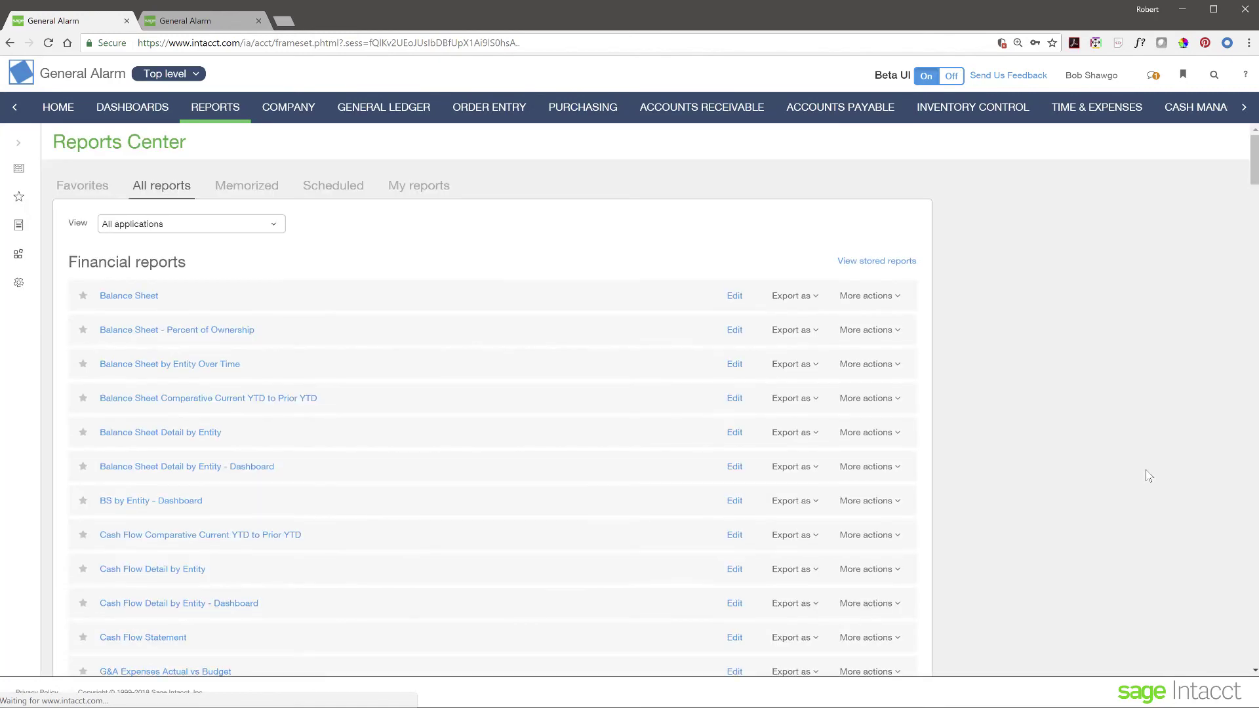
{"action": "scroll", "coordinate": [250, 470], "scroll_direction": "down", "scroll_amount": 20}
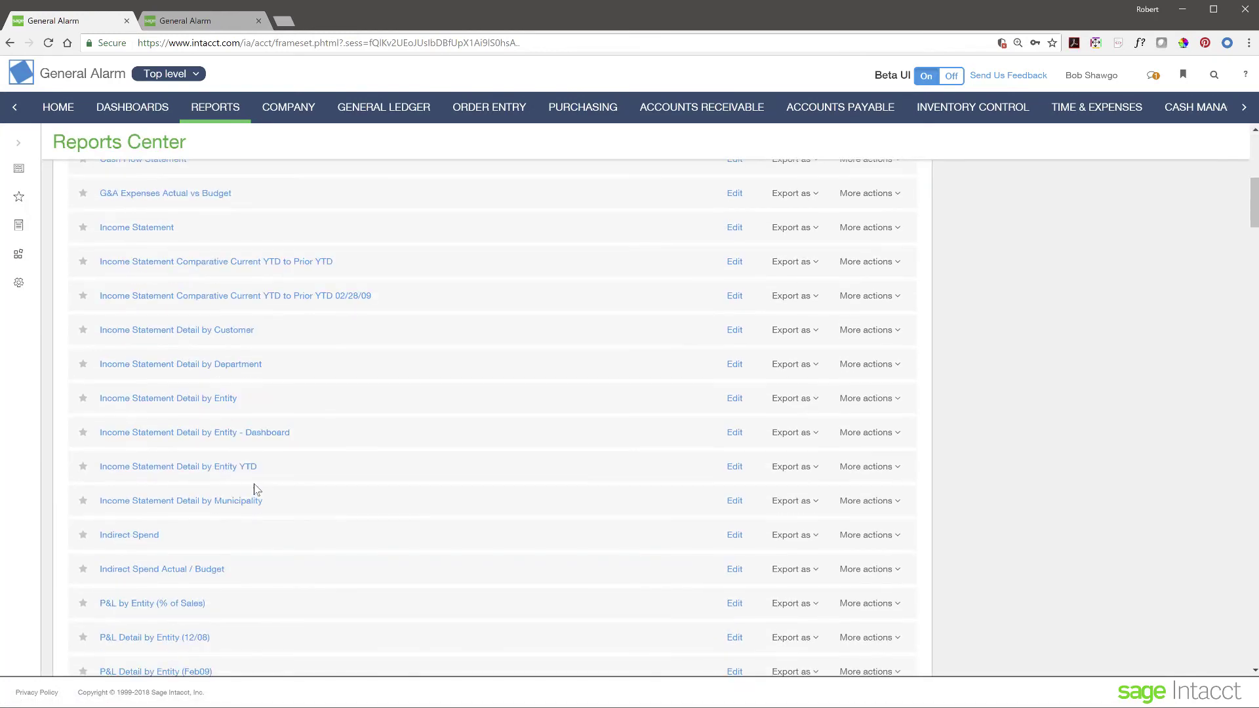
{"action": "scroll", "coordinate": [256, 490], "scroll_direction": "down", "scroll_amount": 4}
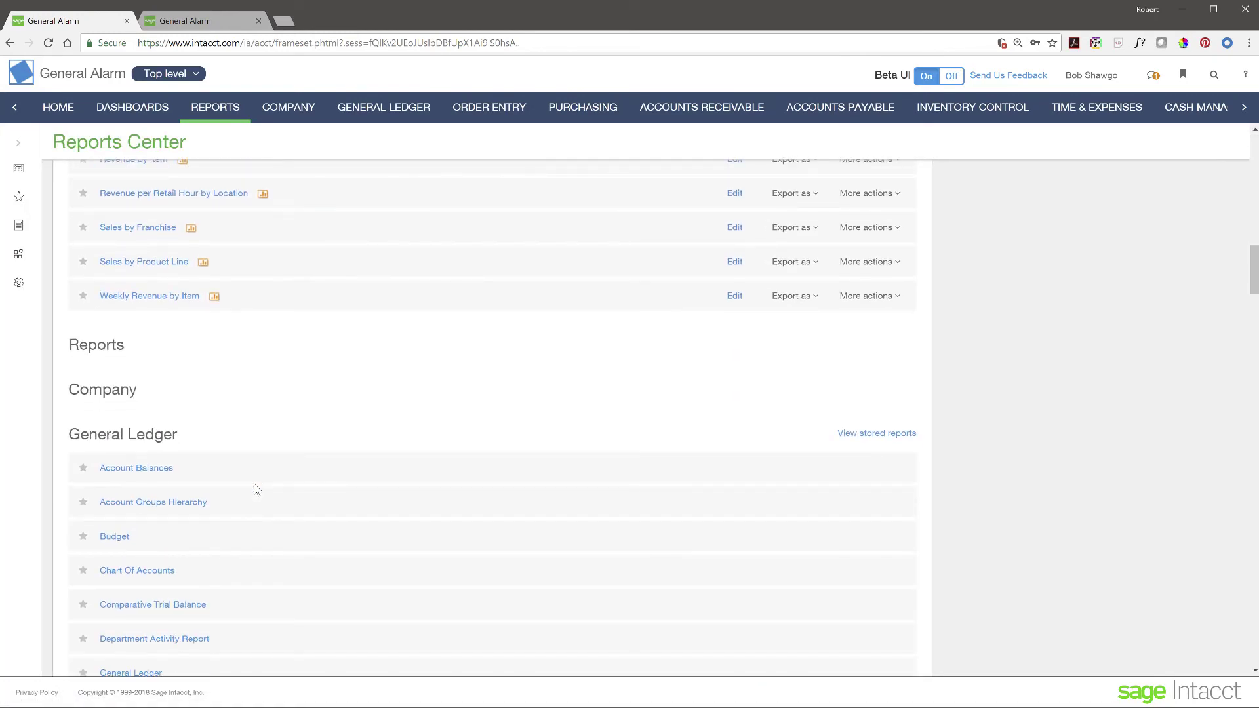
{"action": "scroll", "coordinate": [255, 490], "scroll_direction": "up", "scroll_amount": 7}
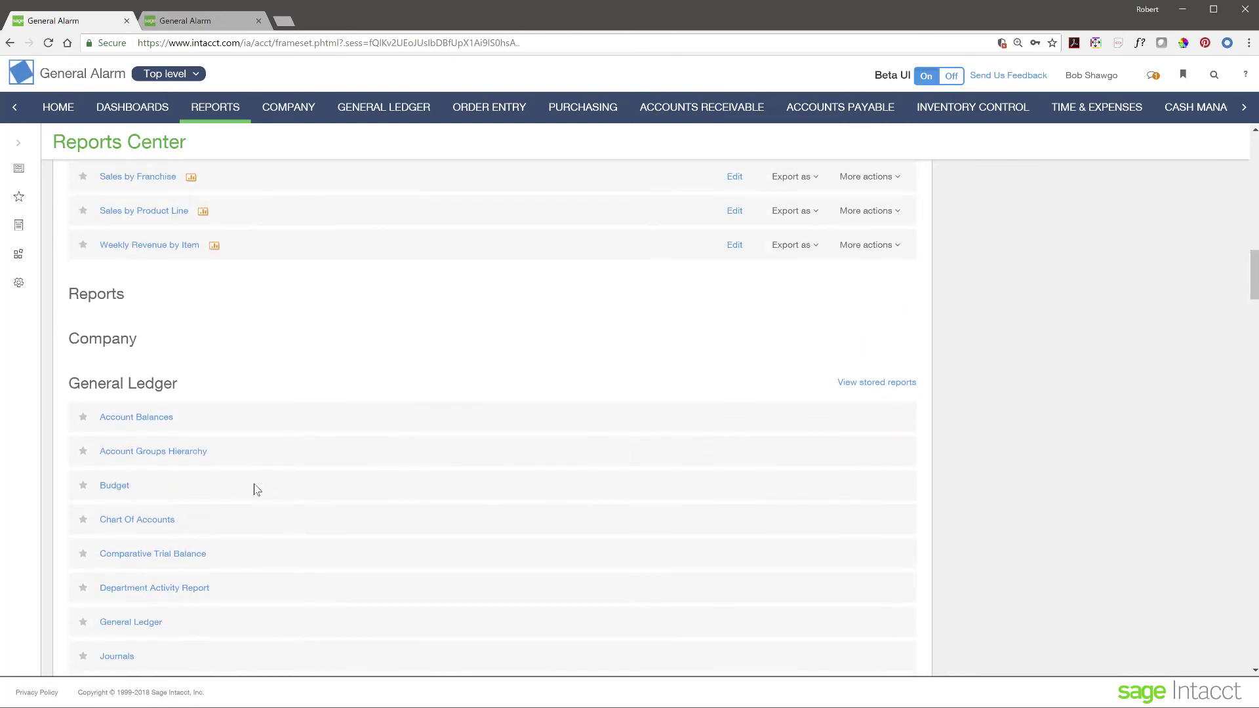
{"action": "scroll", "coordinate": [255, 490], "scroll_direction": "up", "scroll_amount": 10}
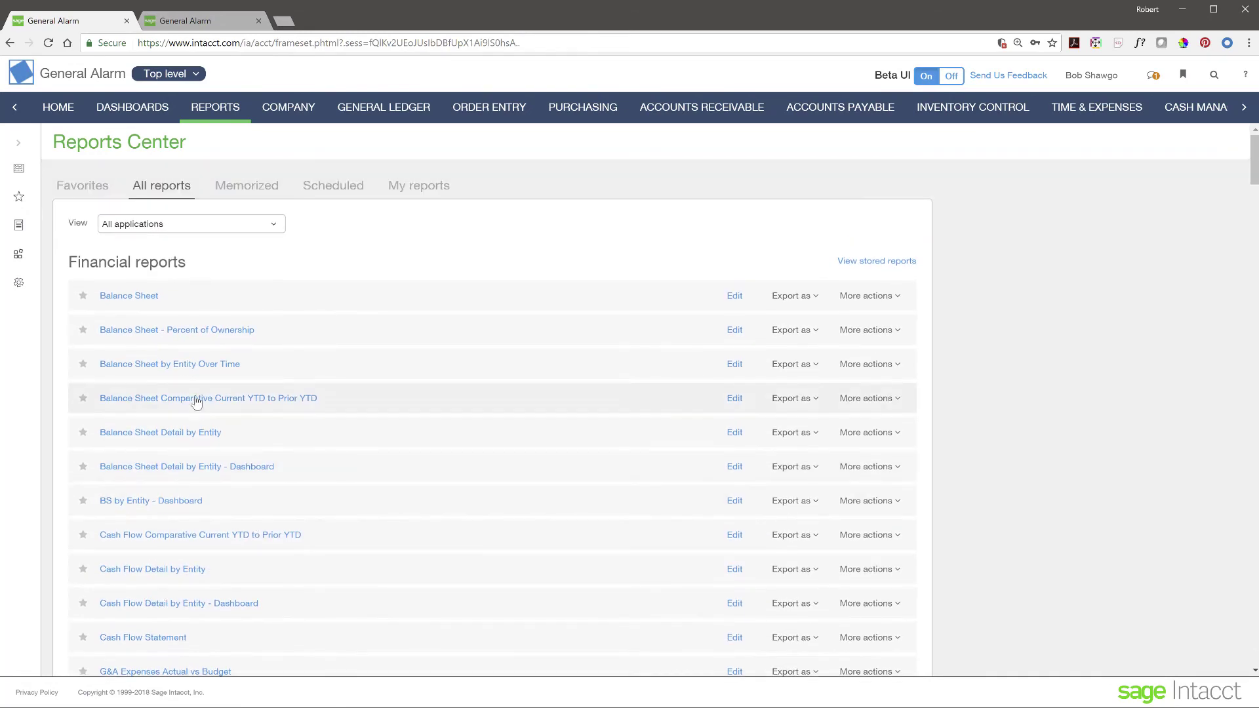
{"action": "scroll", "coordinate": [382, 503], "scroll_direction": "down", "scroll_amount": 14}
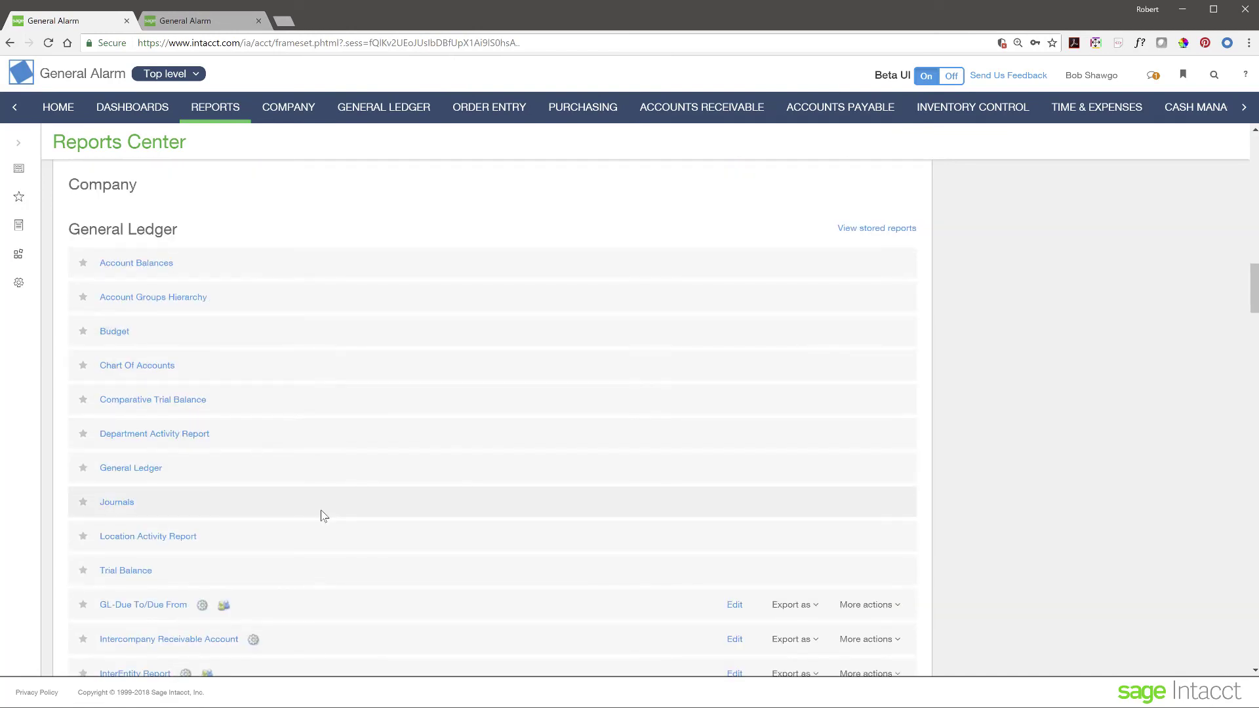
{"action": "scroll", "coordinate": [320, 514], "scroll_direction": "down", "scroll_amount": 7}
{"action": "scroll", "coordinate": [323, 516], "scroll_direction": "down", "scroll_amount": 7}
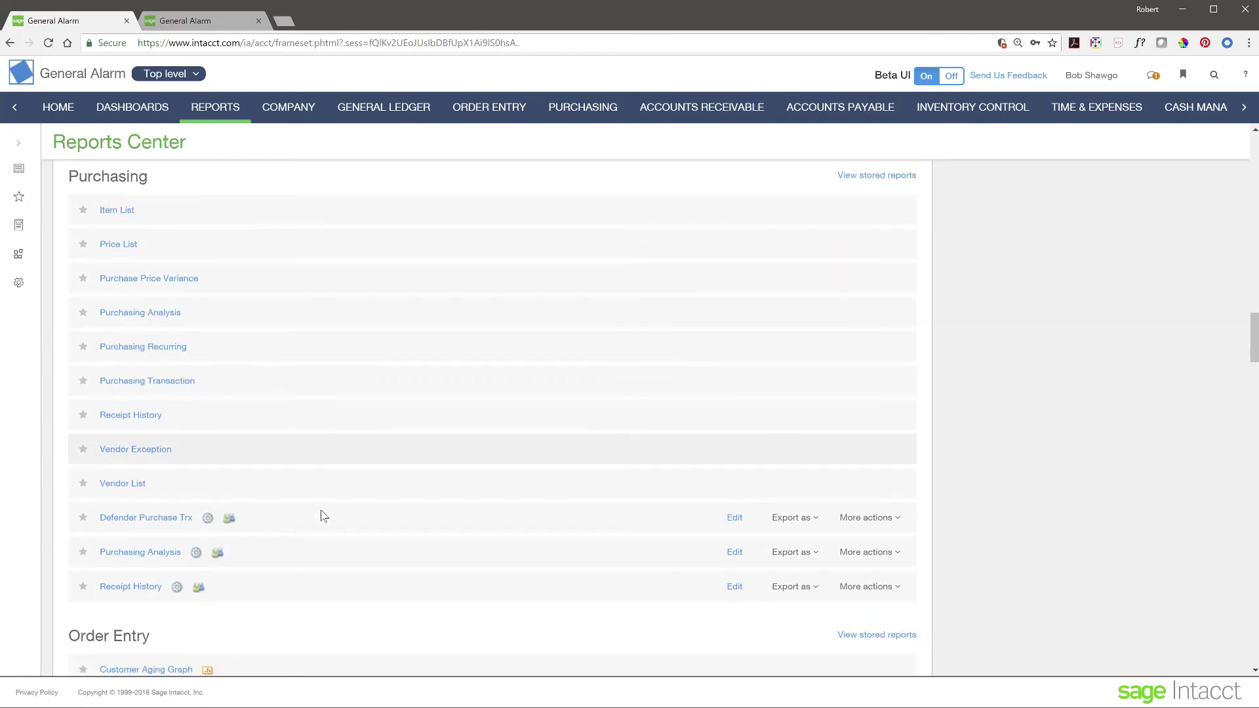
{"action": "scroll", "coordinate": [323, 516], "scroll_direction": "up", "scroll_amount": 20}
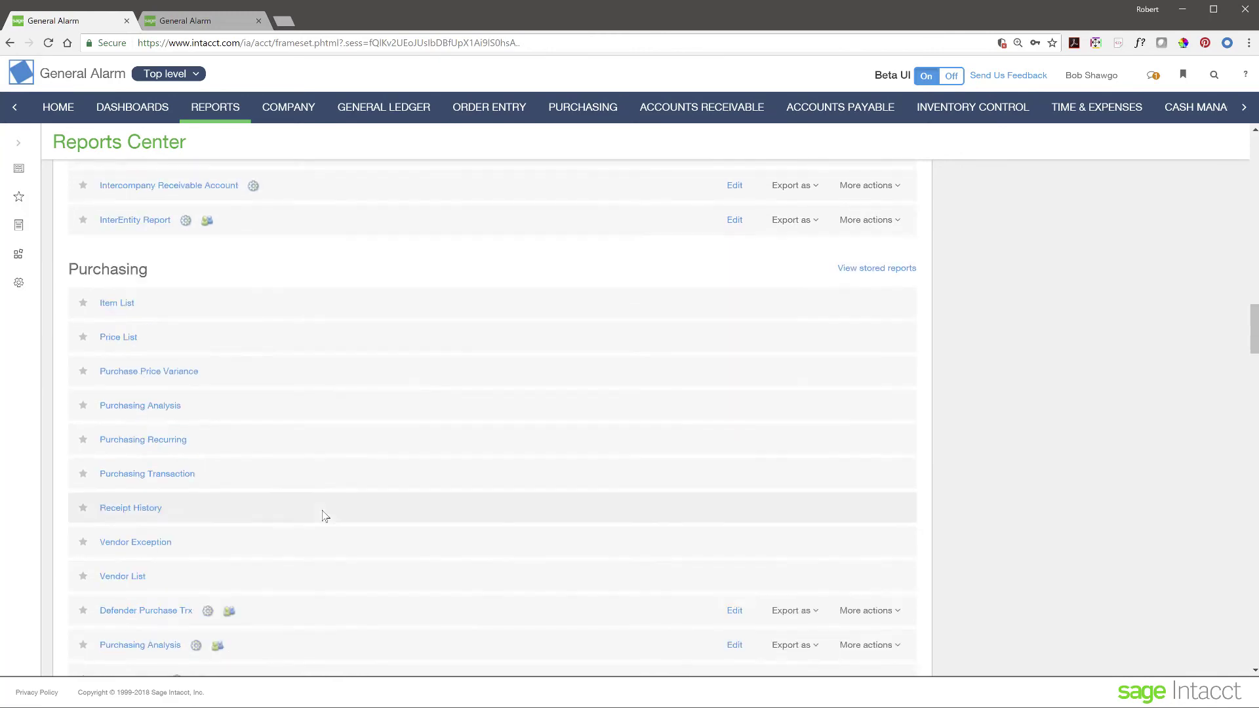
{"action": "scroll", "coordinate": [323, 516], "scroll_direction": "up", "scroll_amount": 4}
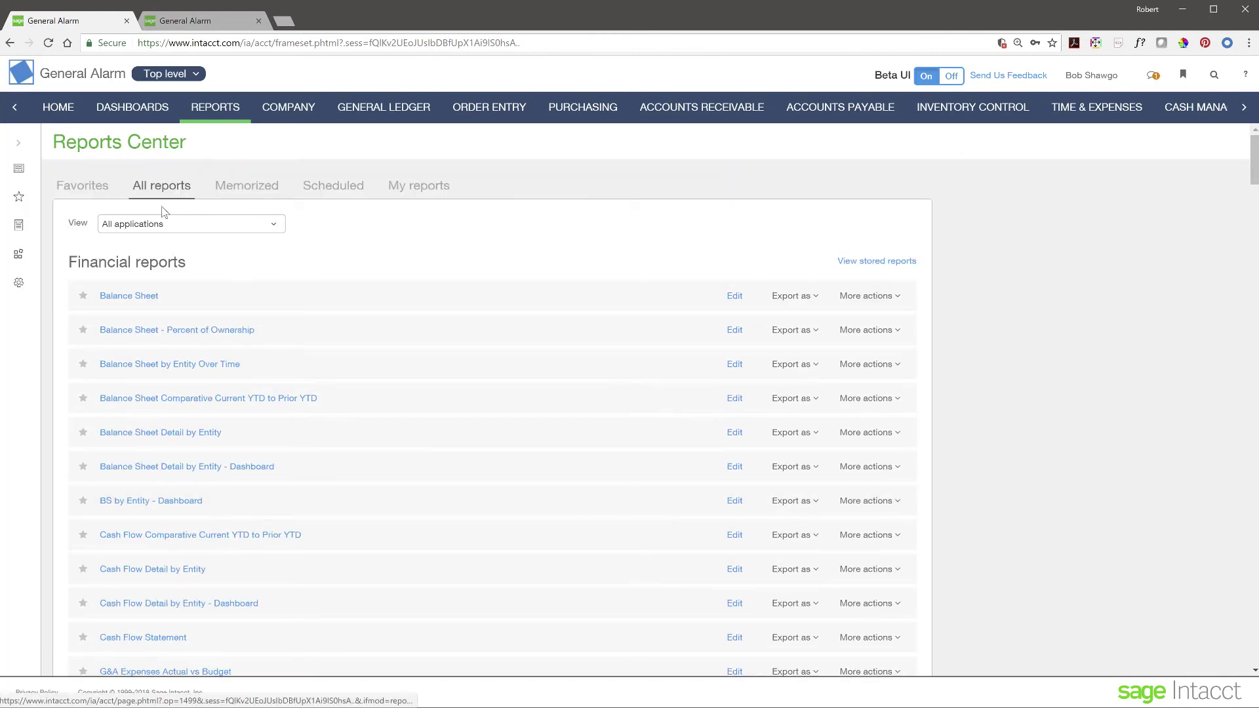
Step: Keep the View filter on All applications and list only Memorized reports
{"action": "left_click", "coordinate": [278, 225]}
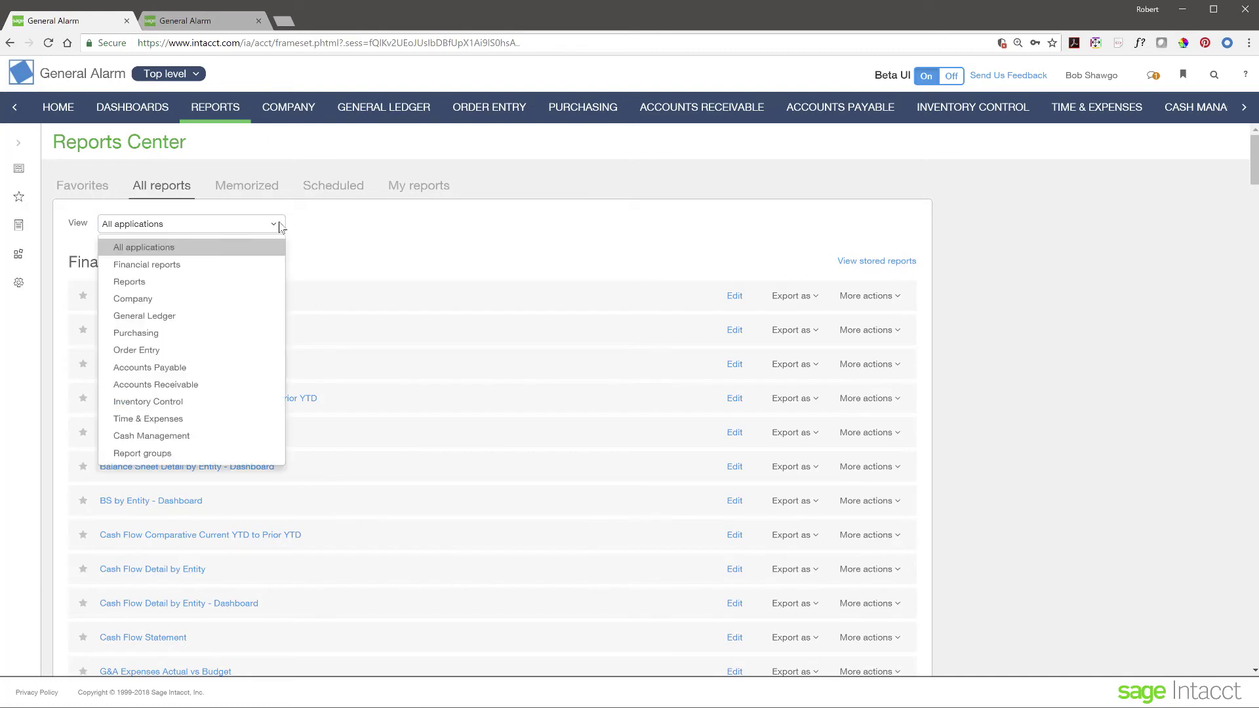
{"action": "left_click", "coordinate": [367, 232]}
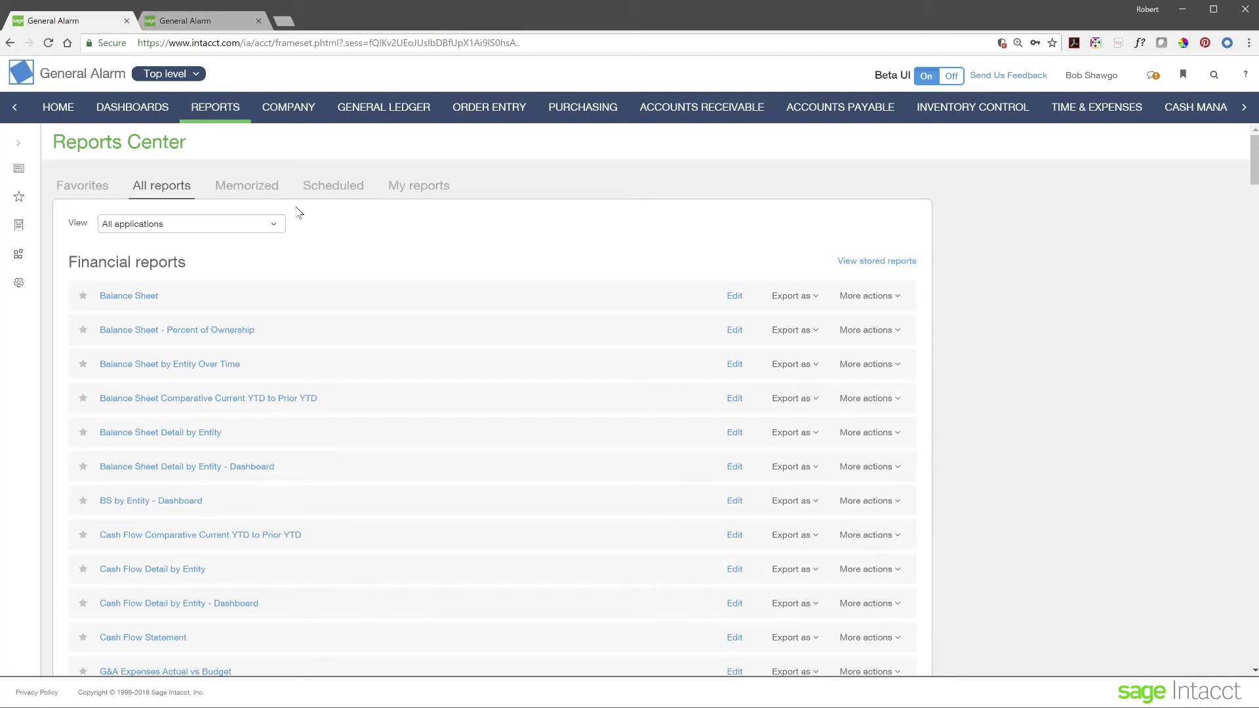
{"action": "left_click", "coordinate": [235, 189]}
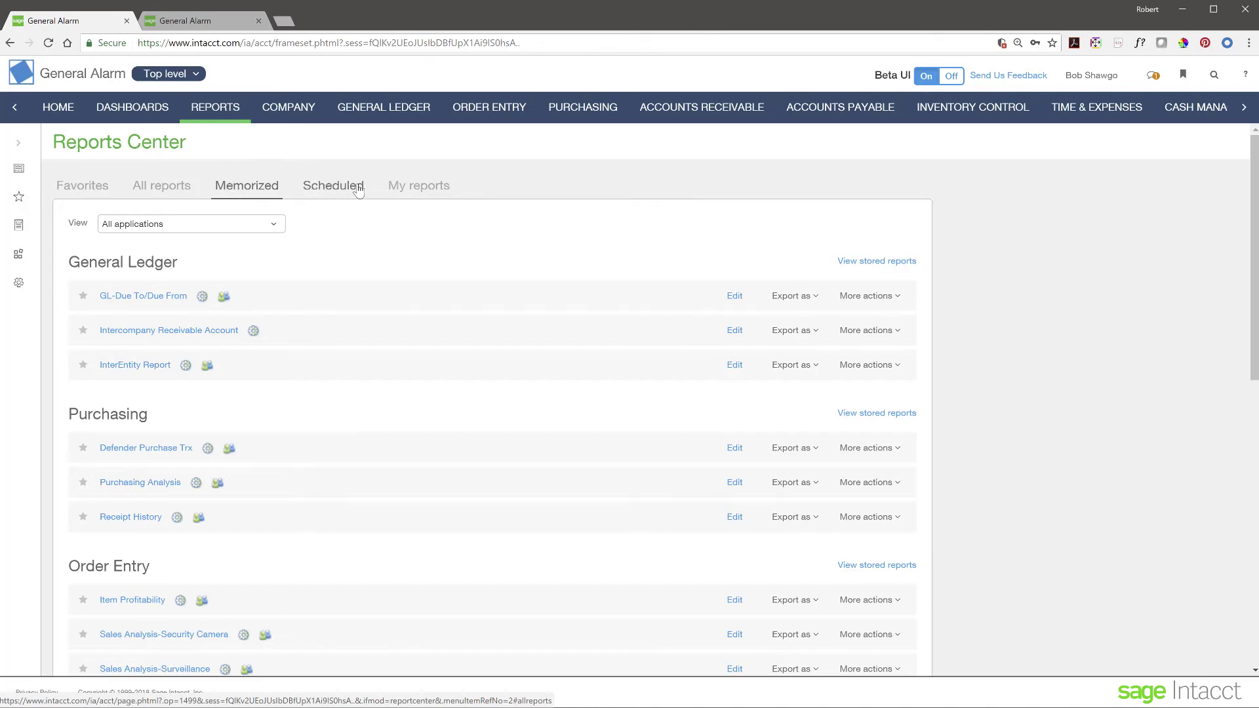
Step: Star Balance Sheet as a favorite report, confirm it under Favorites, then go to the CFO dashboard
{"action": "left_click", "coordinate": [359, 190]}
{"action": "left_click", "coordinate": [240, 190]}
{"action": "left_click", "coordinate": [93, 188]}
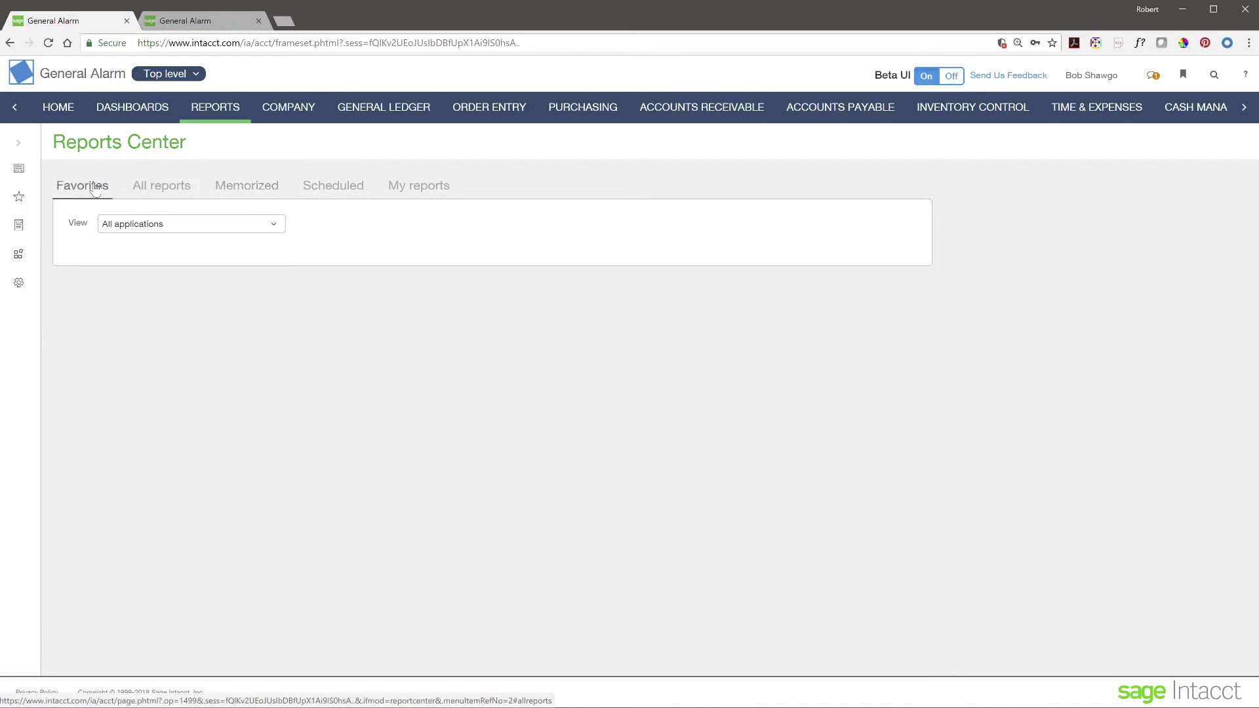
{"action": "left_click", "coordinate": [183, 191]}
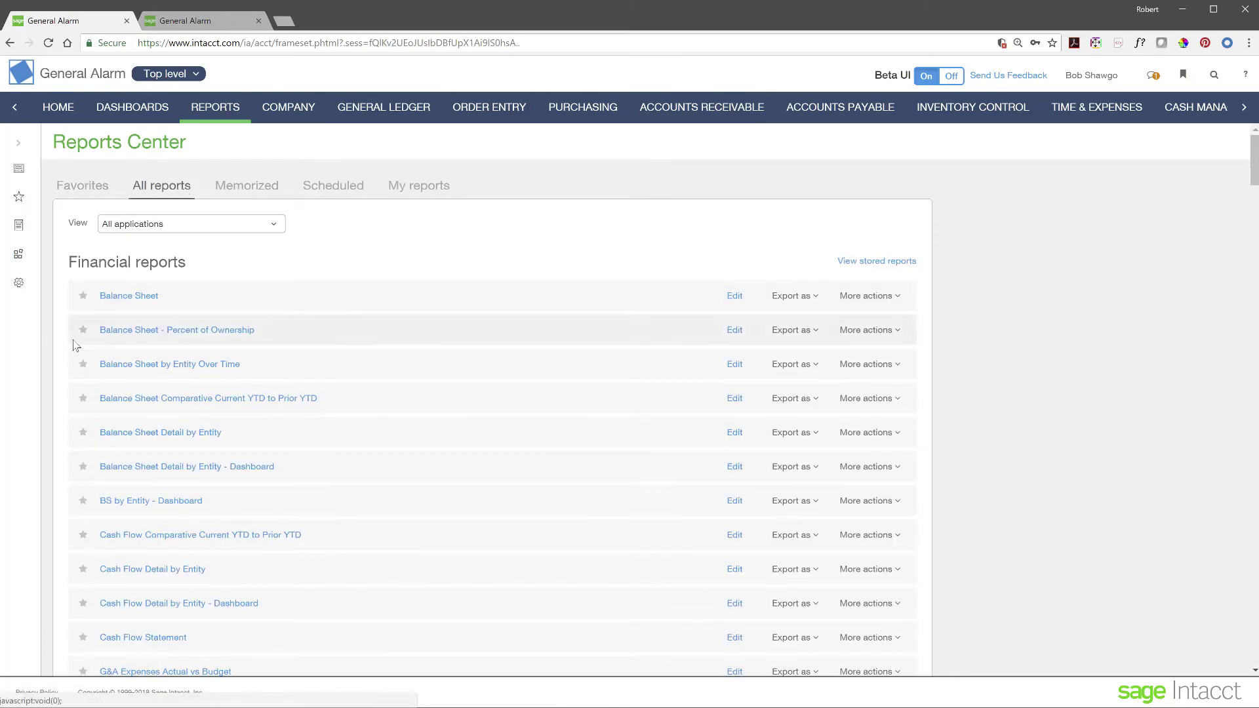
{"action": "left_click", "coordinate": [83, 296]}
{"action": "left_click", "coordinate": [62, 186]}
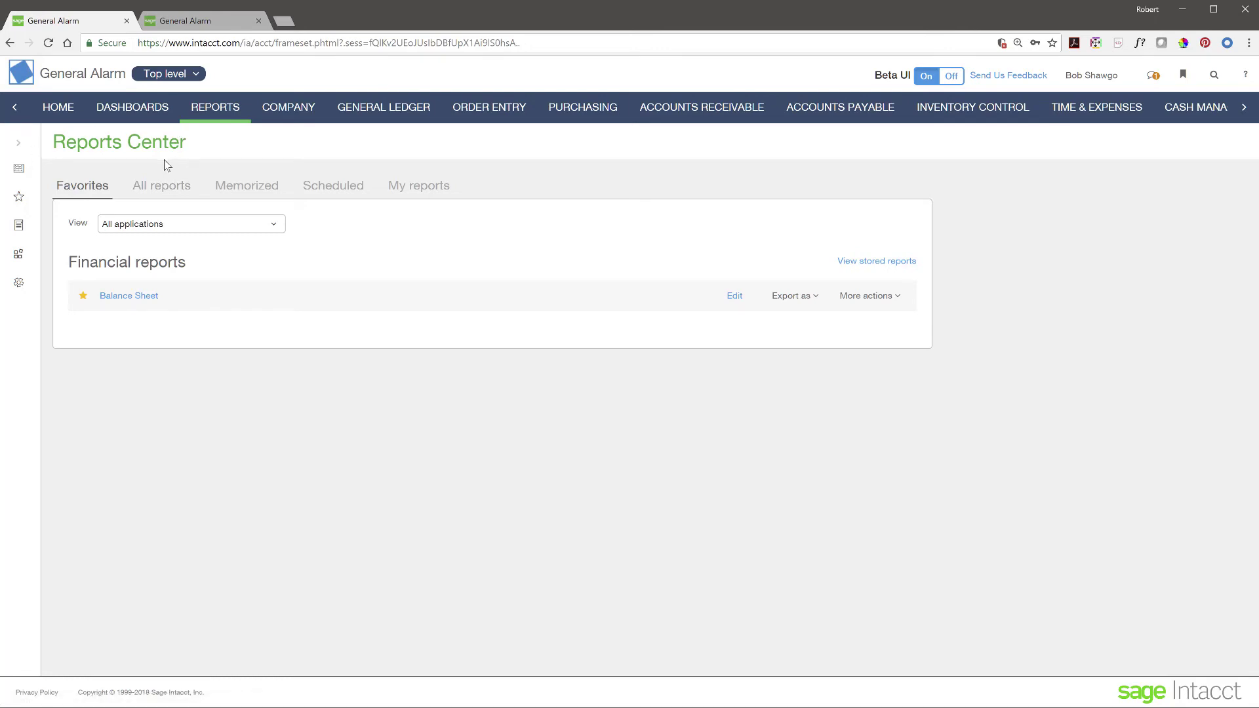
{"action": "left_click", "coordinate": [131, 109]}
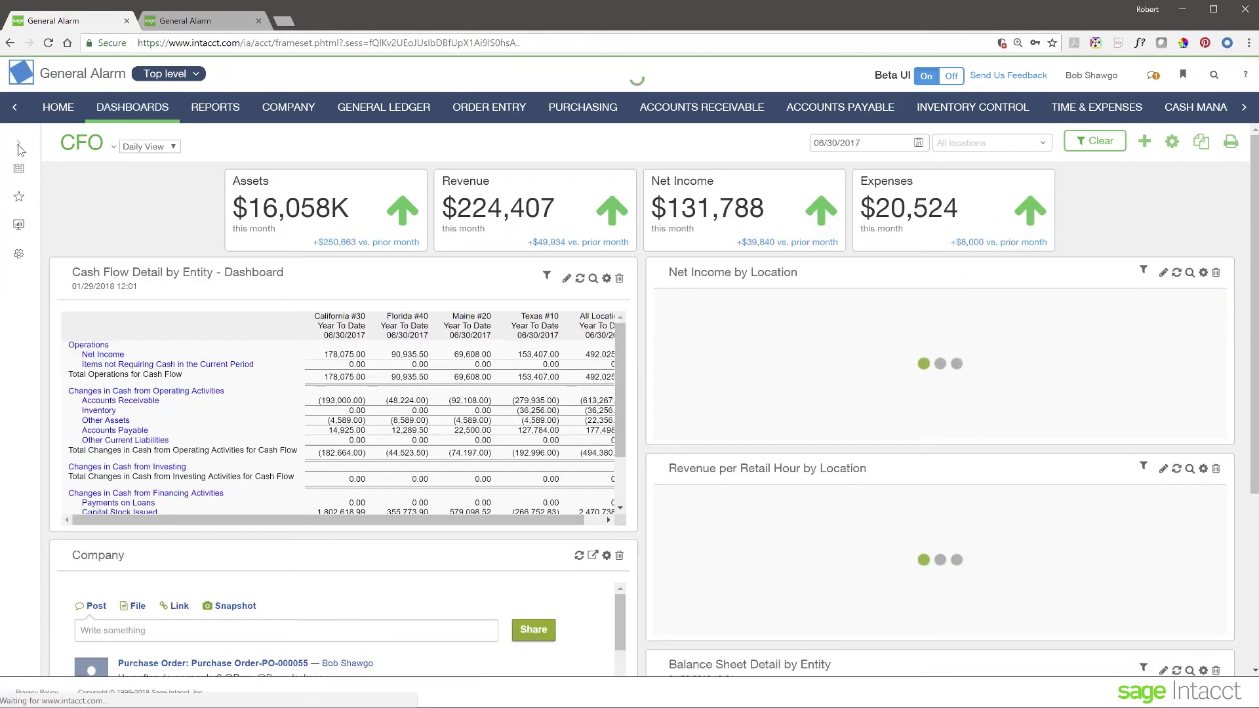
Step: Star CFO Daily View and Sales View in the dashboard list, then filter to Favorites
{"action": "left_click", "coordinate": [18, 146]}
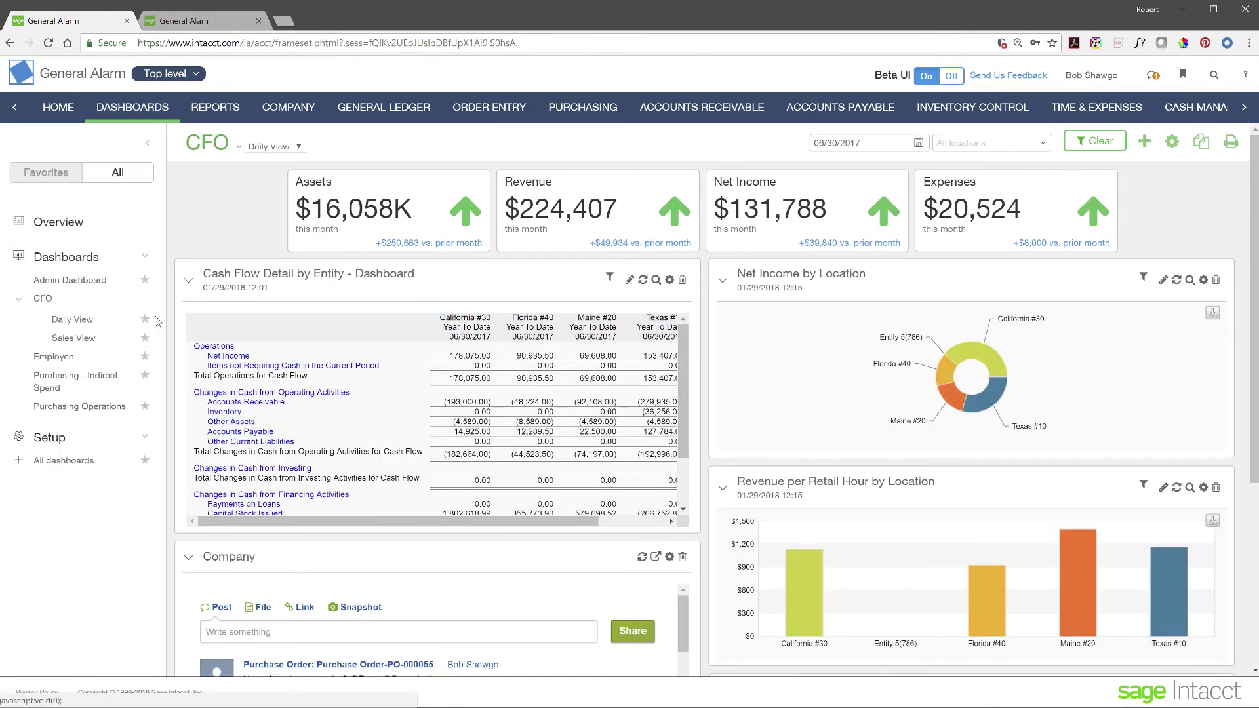
{"action": "left_click", "coordinate": [146, 321]}
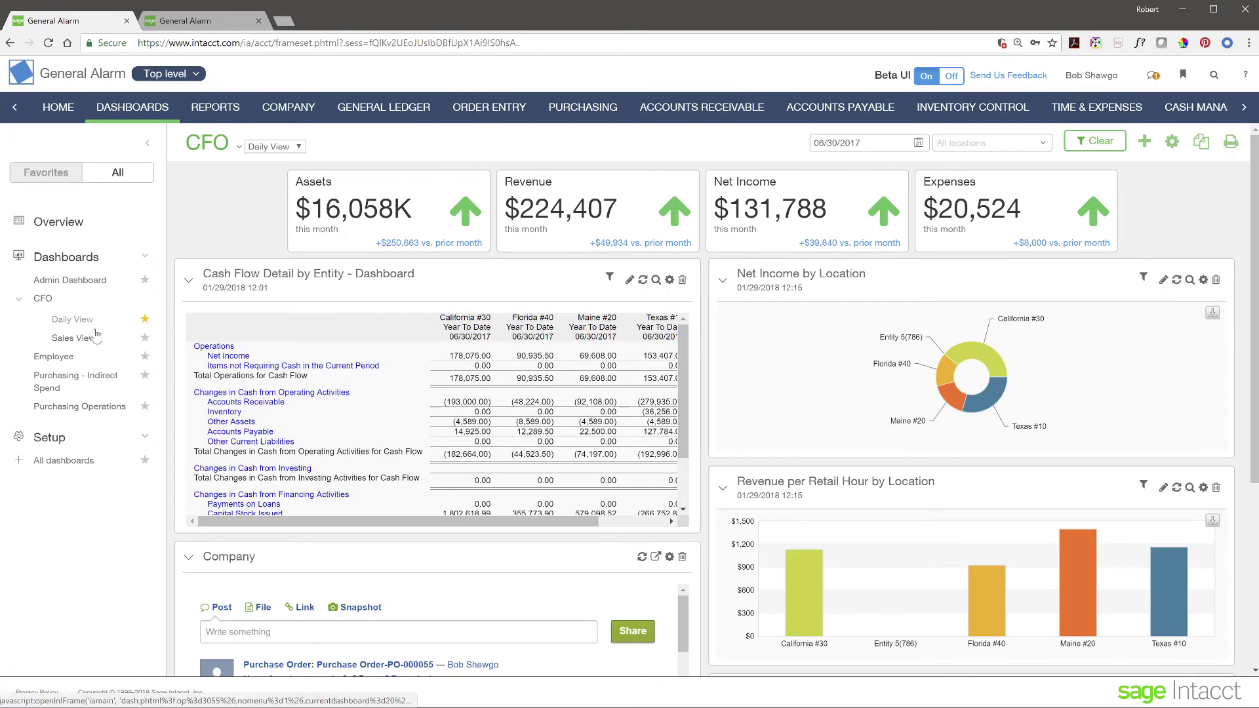
{"action": "left_click", "coordinate": [144, 338]}
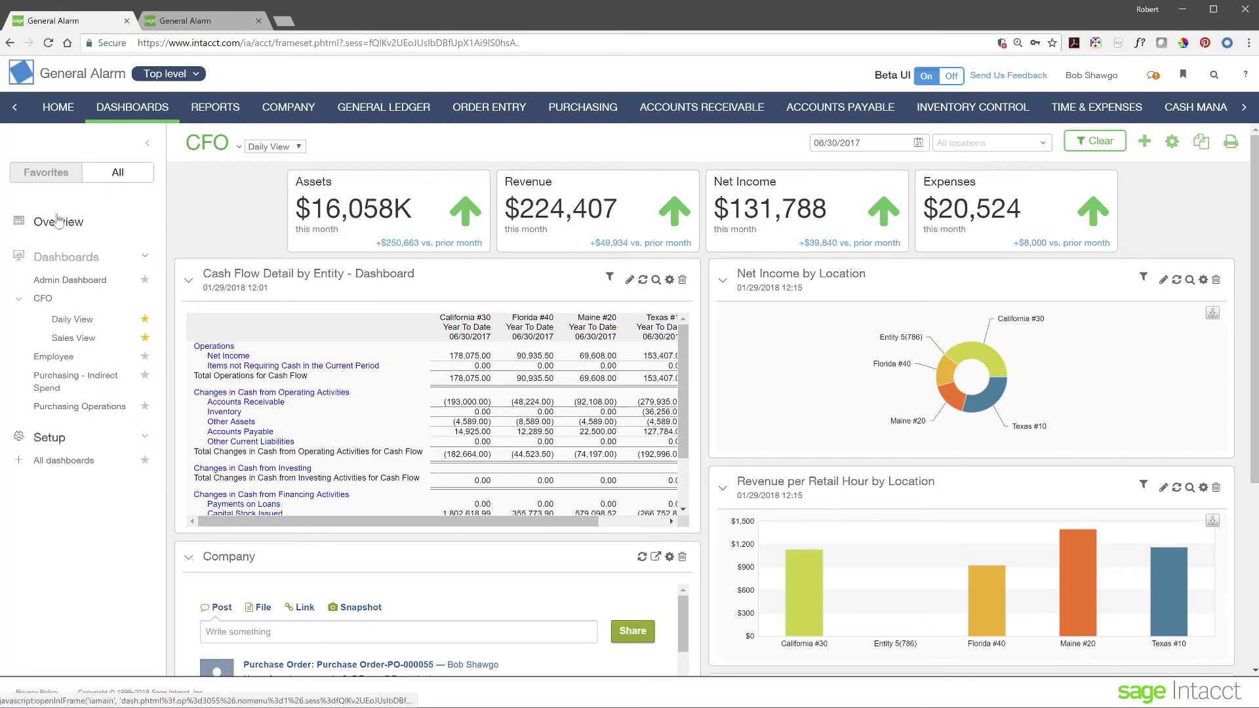
{"action": "left_click", "coordinate": [54, 178]}
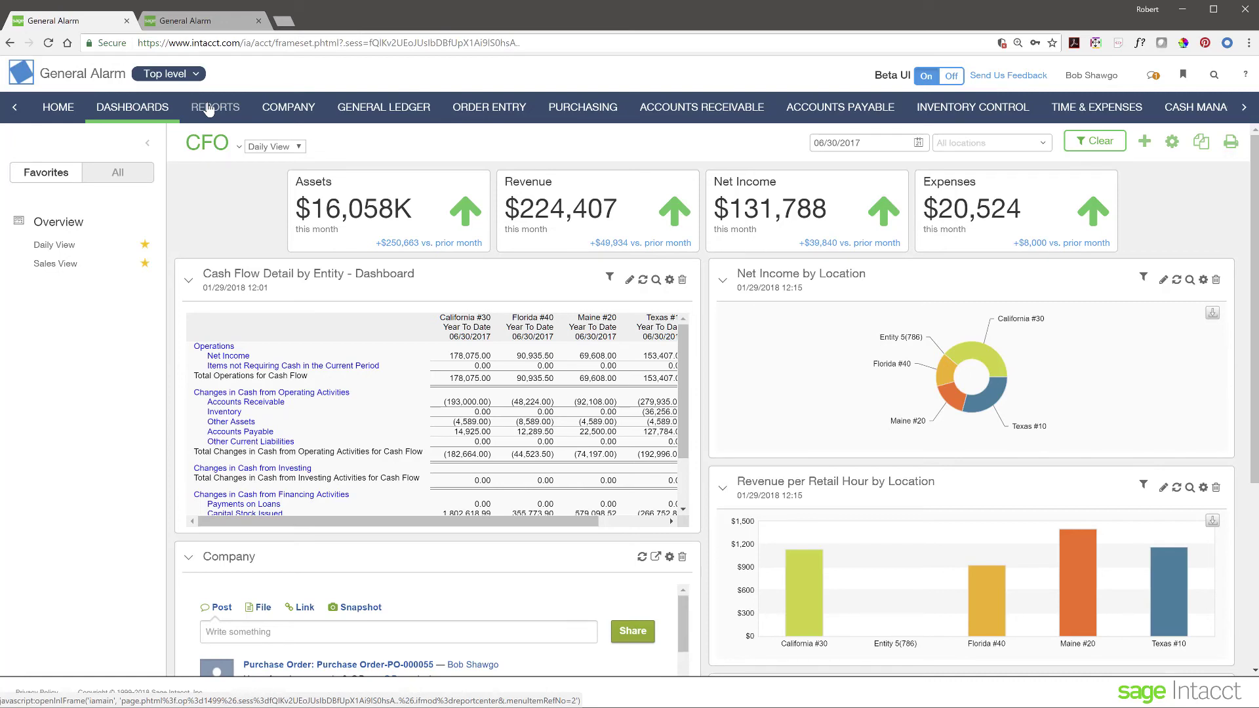
Step: Hide the dashboard list, then go via the agenda slide to Multi-Entity Management
{"action": "left_click", "coordinate": [147, 143]}
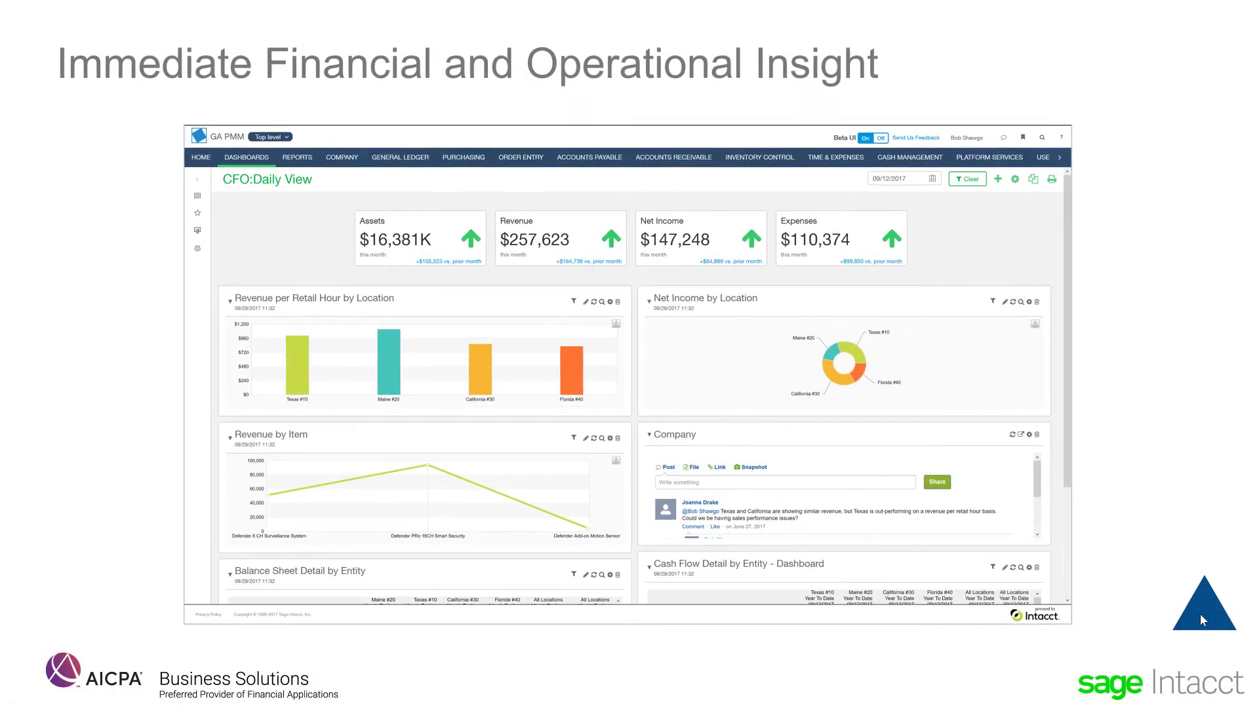
{"action": "left_click", "coordinate": [1201, 615]}
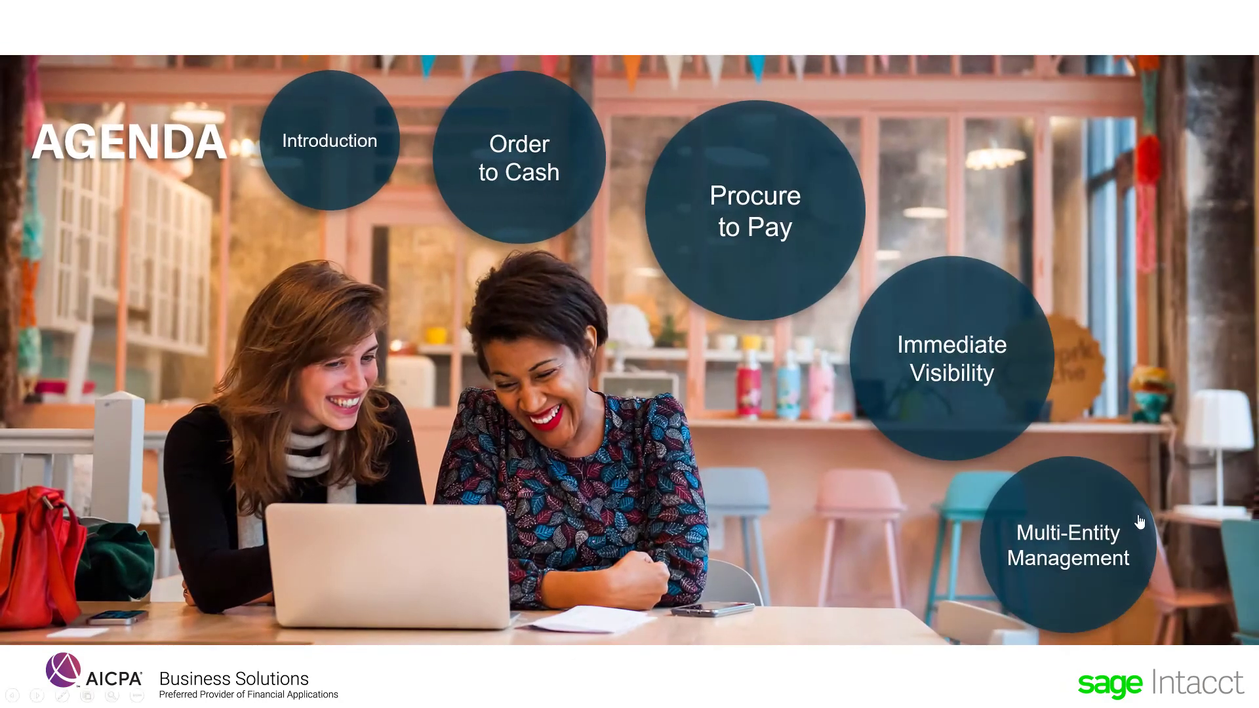
{"action": "left_click", "coordinate": [1108, 516]}
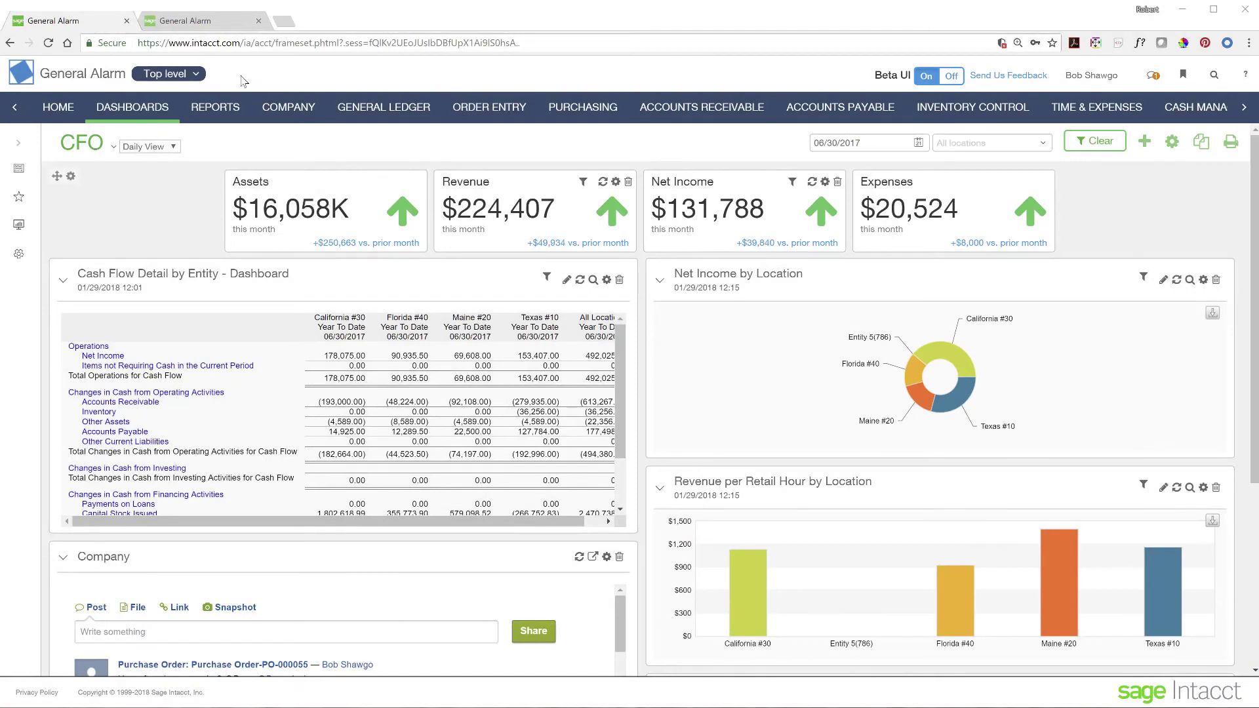
Step: Show the entity list: Top level, Texas #10, Maine #20, California #30, Florida #40
{"action": "left_click", "coordinate": [196, 74]}
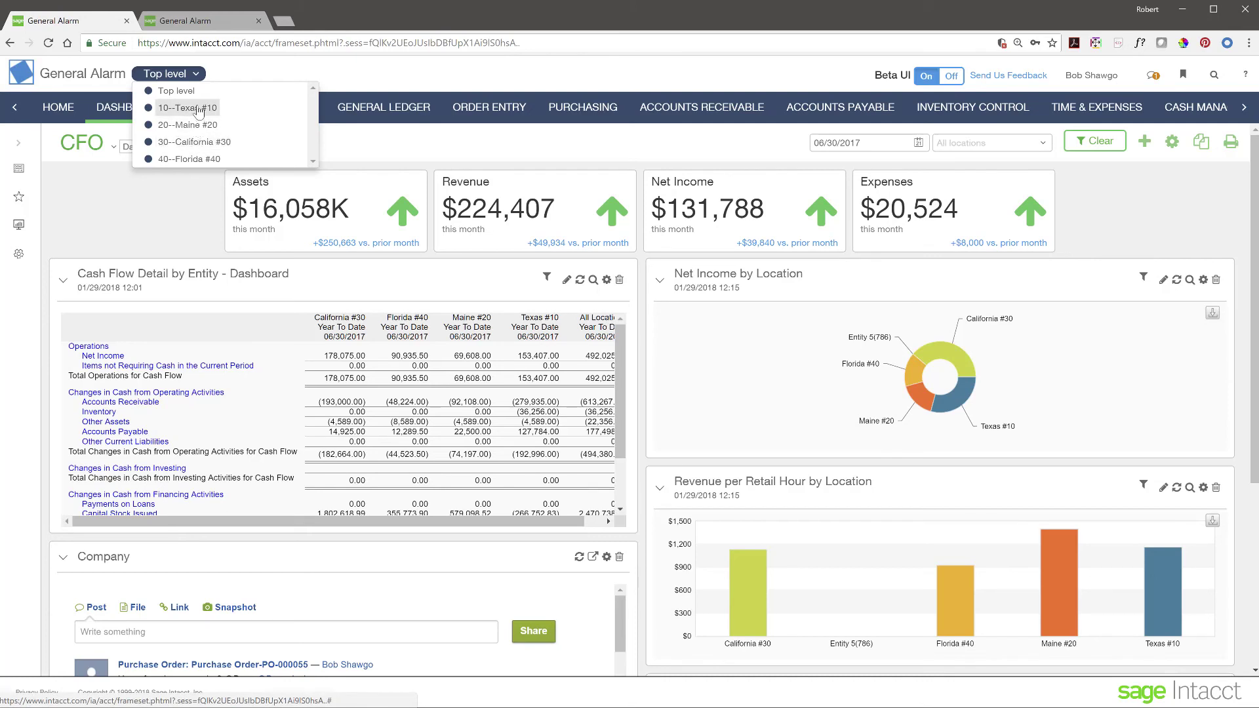
{"action": "left_click", "coordinate": [198, 109]}
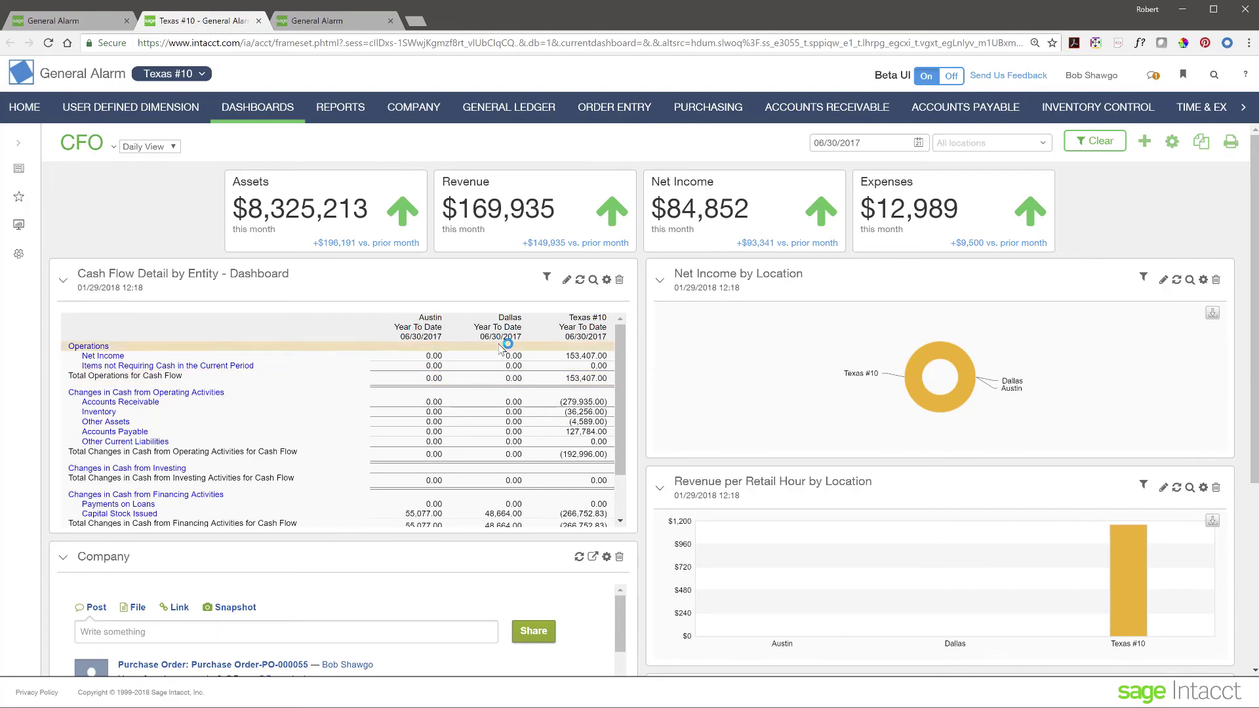
{"action": "scroll", "coordinate": [326, 453], "scroll_direction": "down", "scroll_amount": 6}
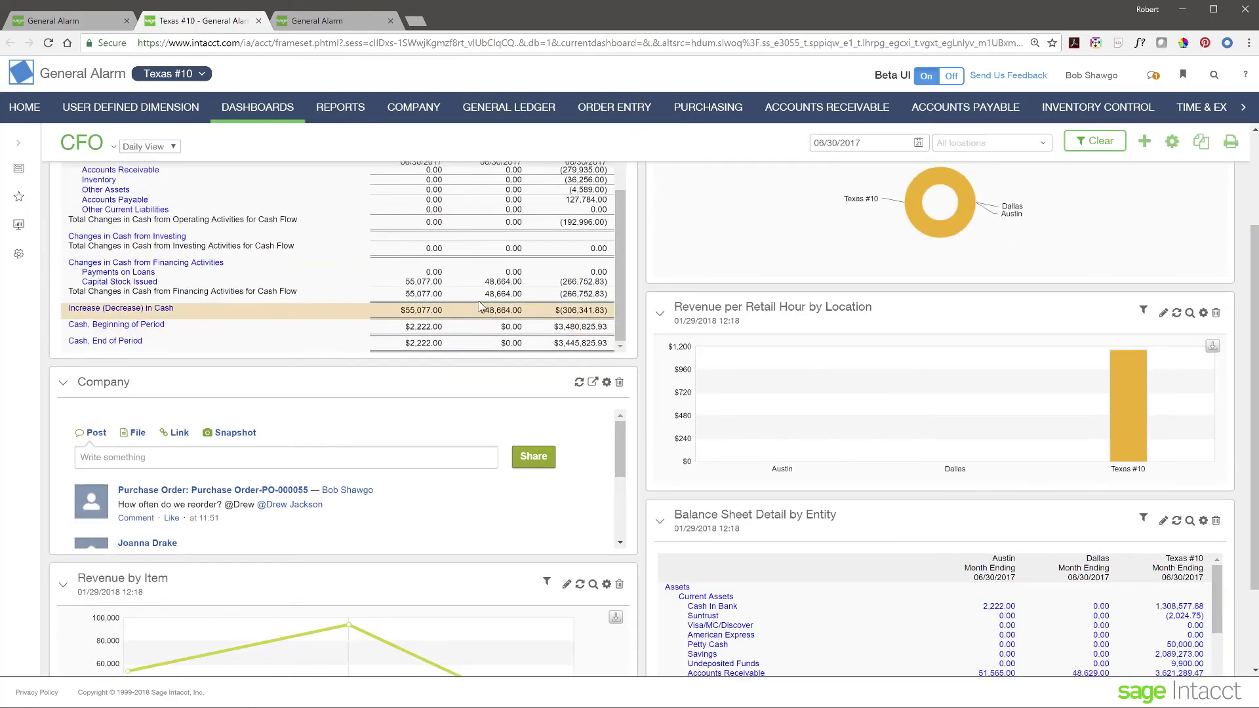
{"action": "scroll", "coordinate": [307, 313], "scroll_direction": "up", "scroll_amount": 10}
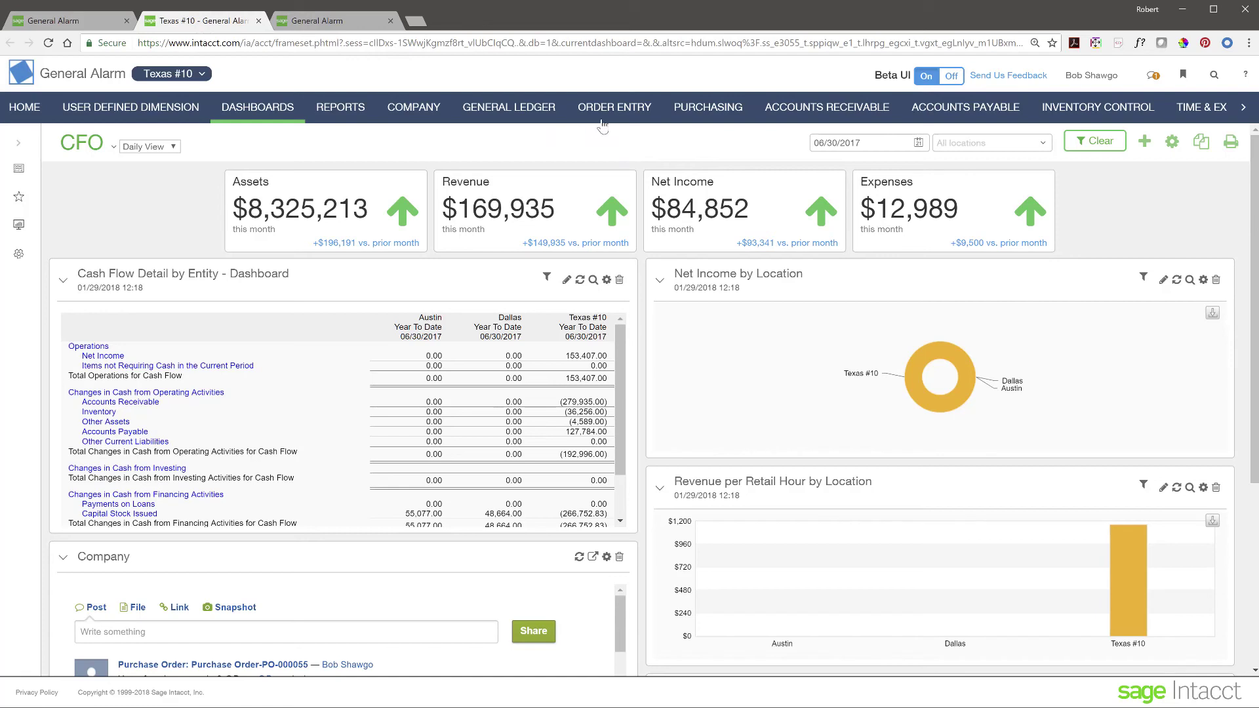
Step: Draft a sales quote for one Defender 8 CH Surveillance System (item 21052) at 680.00, then cancel it
{"action": "left_click", "coordinate": [624, 117]}
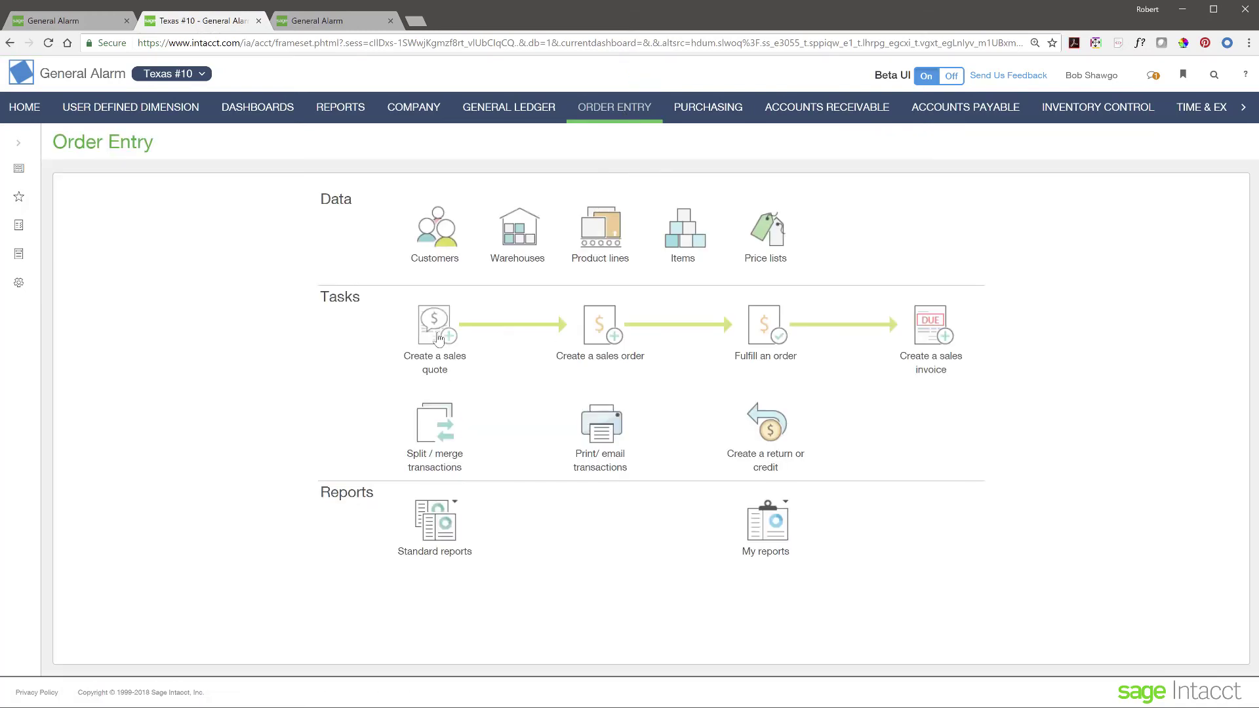
{"action": "left_click", "coordinate": [438, 339]}
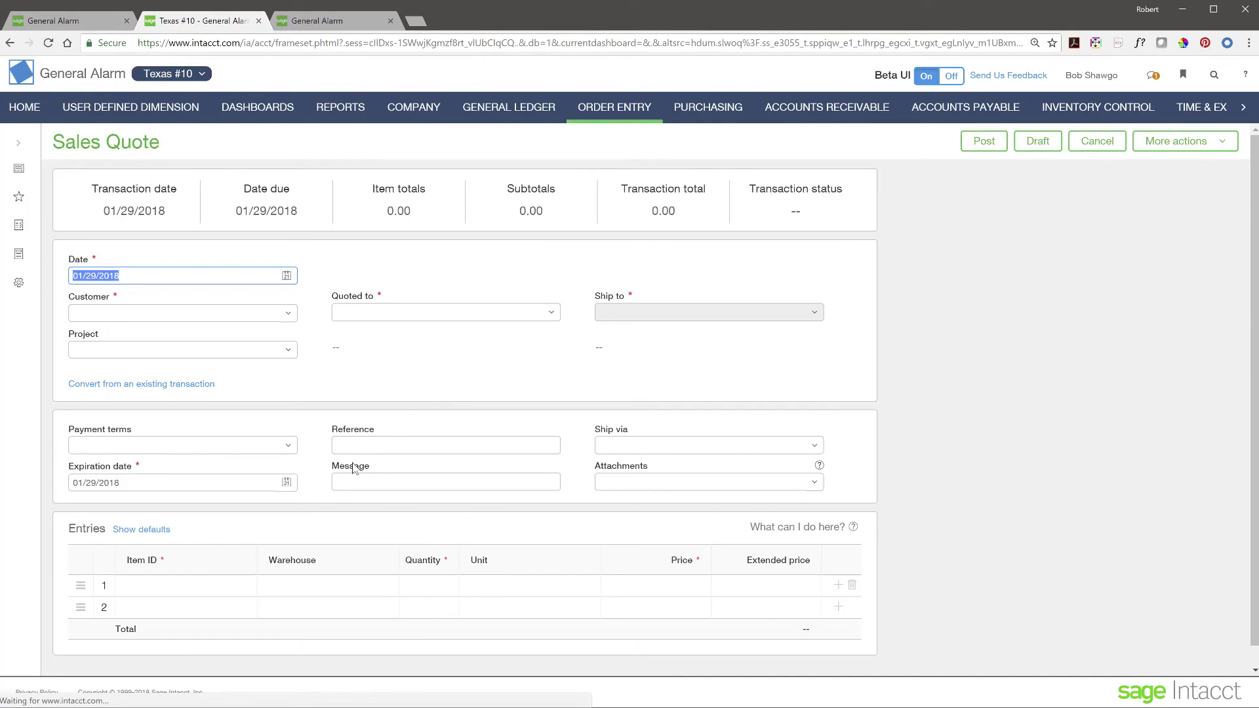
{"action": "scroll", "coordinate": [393, 465], "scroll_direction": "down", "scroll_amount": 1}
{"action": "left_click", "coordinate": [229, 566]}
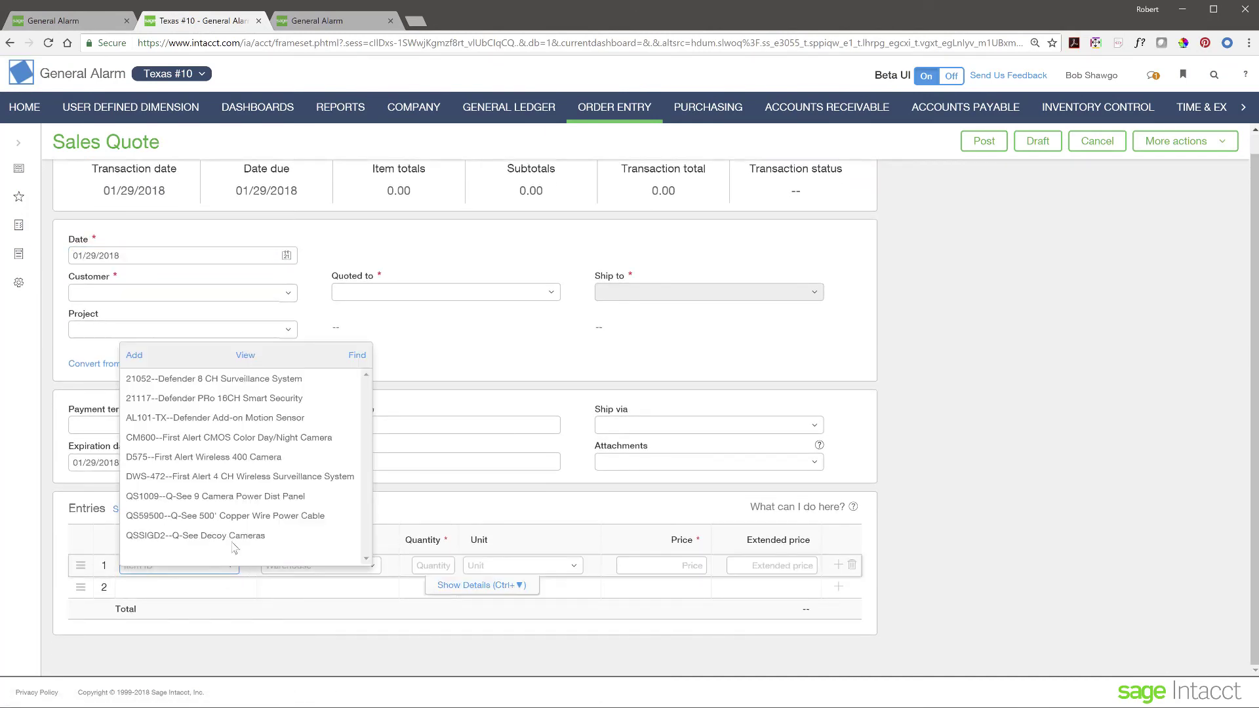
{"action": "left_click", "coordinate": [194, 379]}
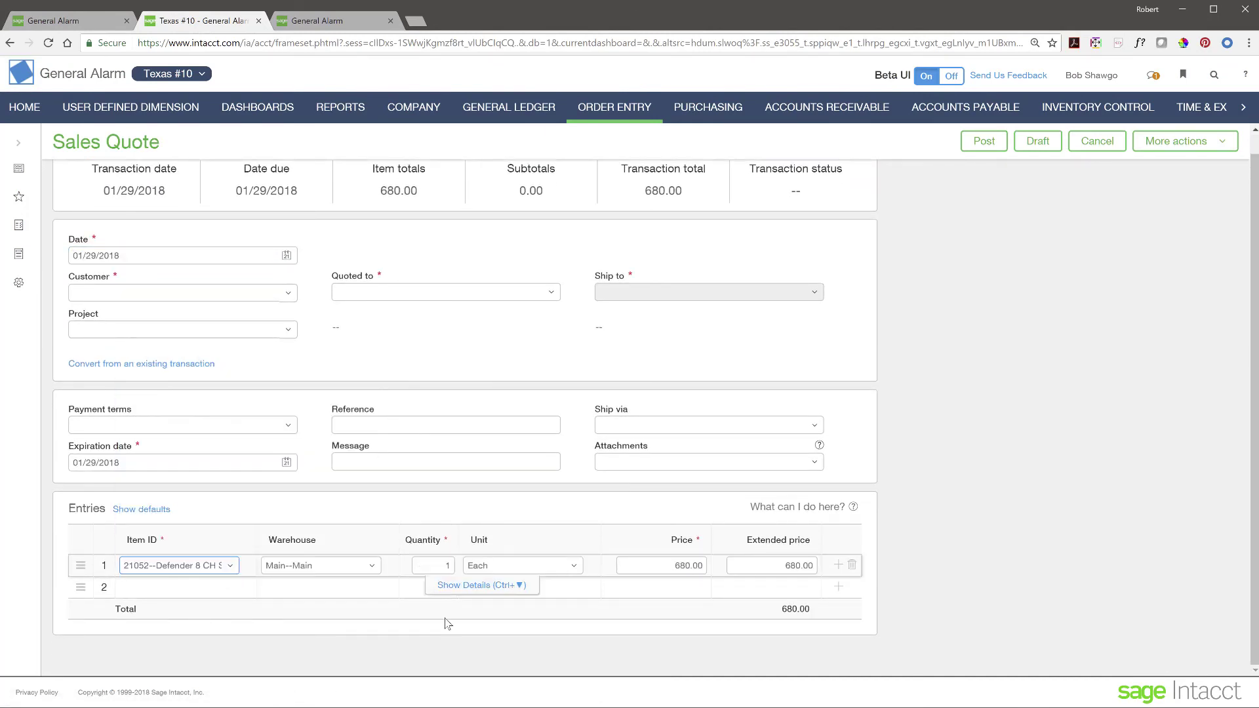
{"action": "left_click", "coordinate": [462, 585]}
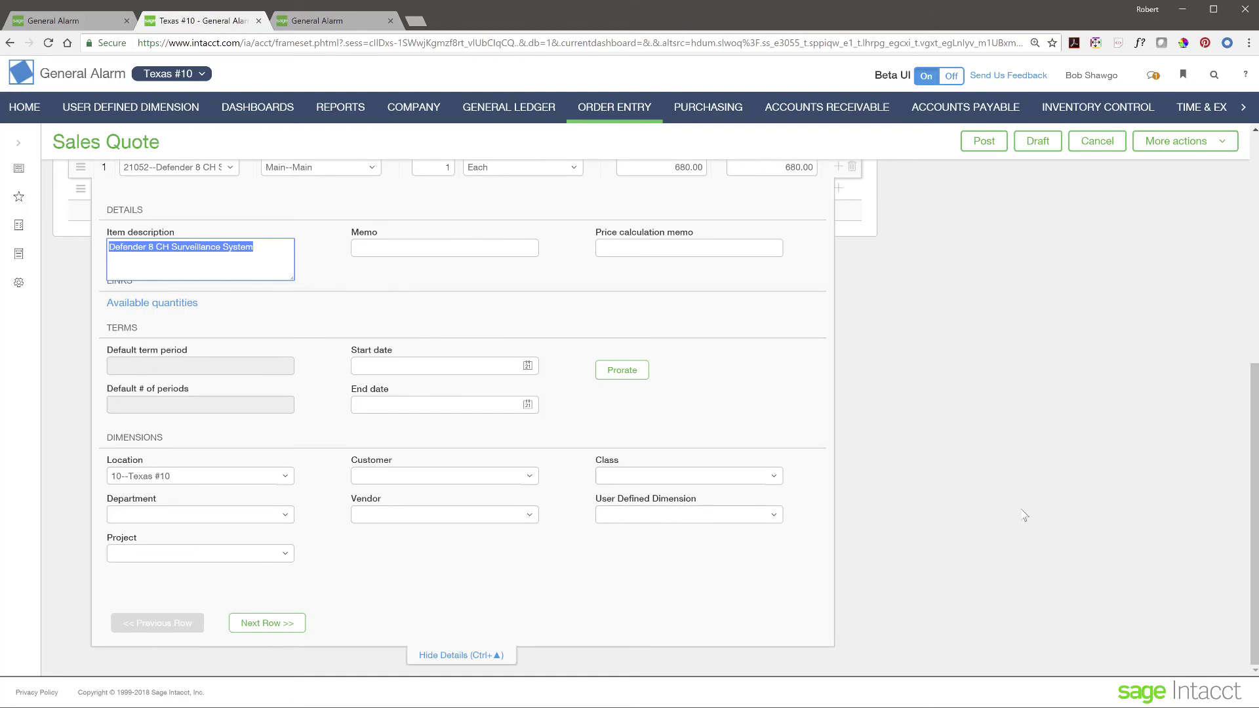
{"action": "scroll", "coordinate": [1024, 516], "scroll_direction": "up", "scroll_amount": 6}
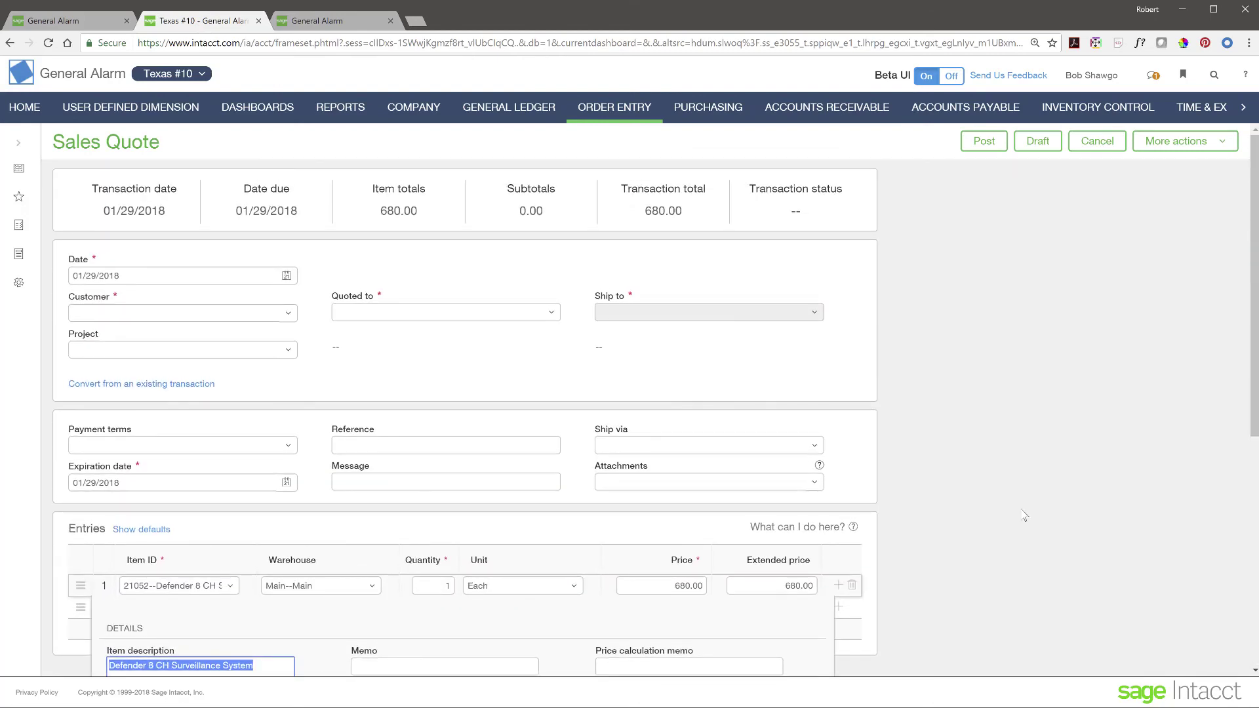
{"action": "left_click", "coordinate": [1097, 141]}
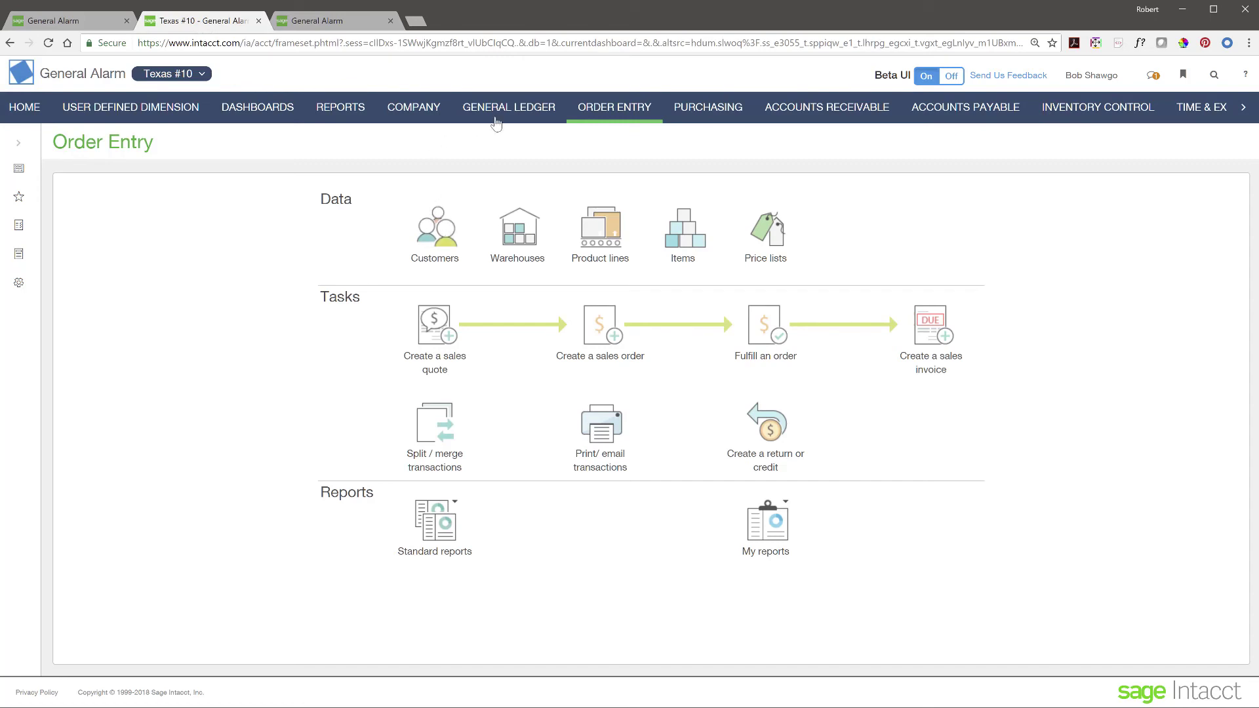
Step: View Texas #10 customers, open California #30 in a new tab, then return to the top-level dashboard
{"action": "left_click", "coordinate": [444, 238]}
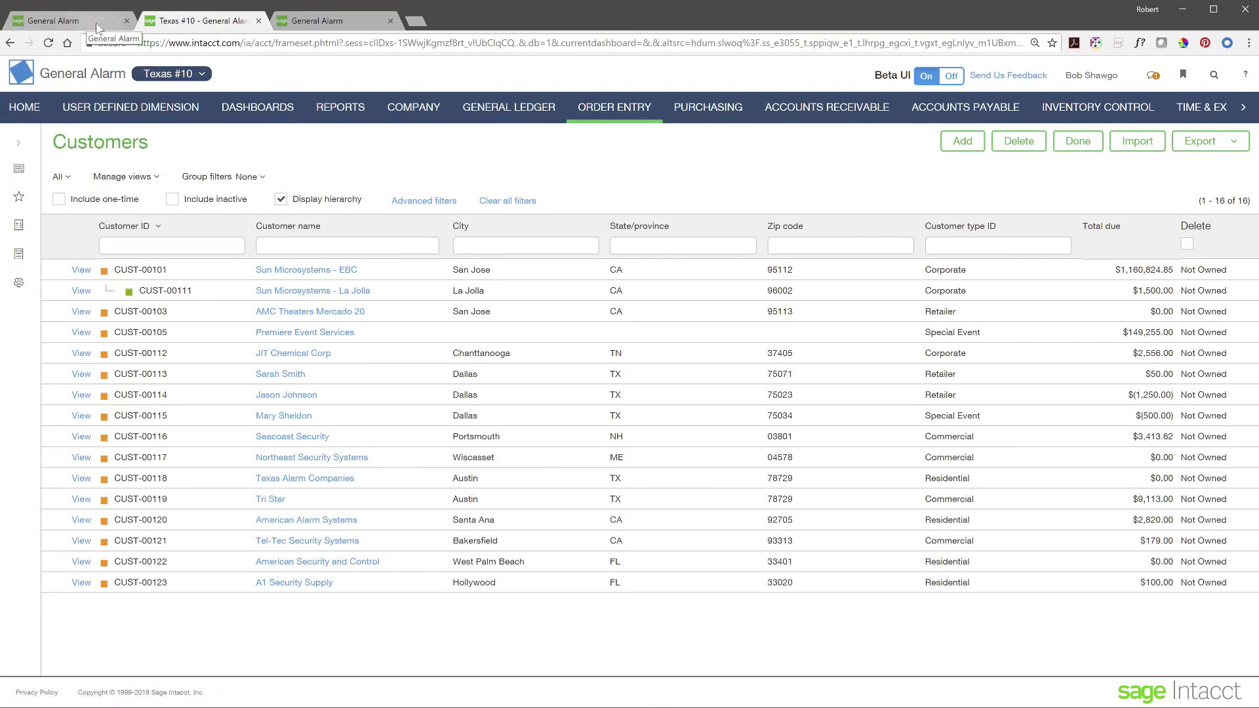
{"action": "left_click", "coordinate": [209, 78]}
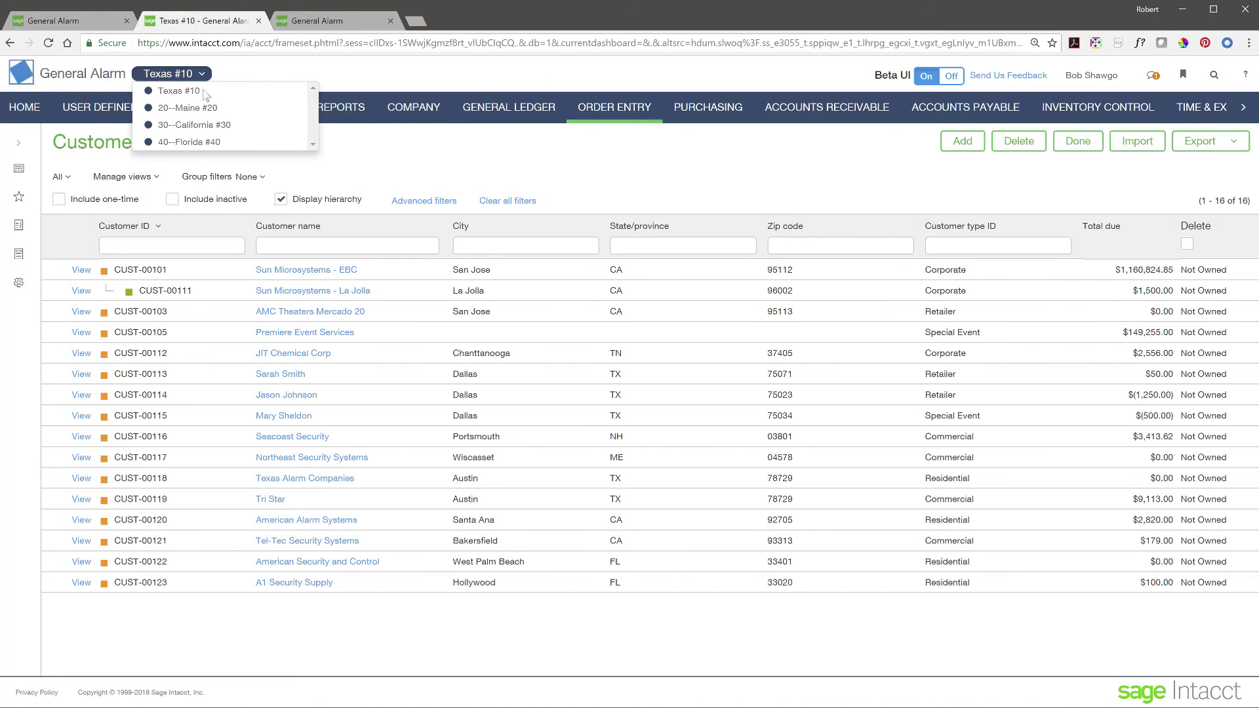
{"action": "left_click", "coordinate": [198, 126]}
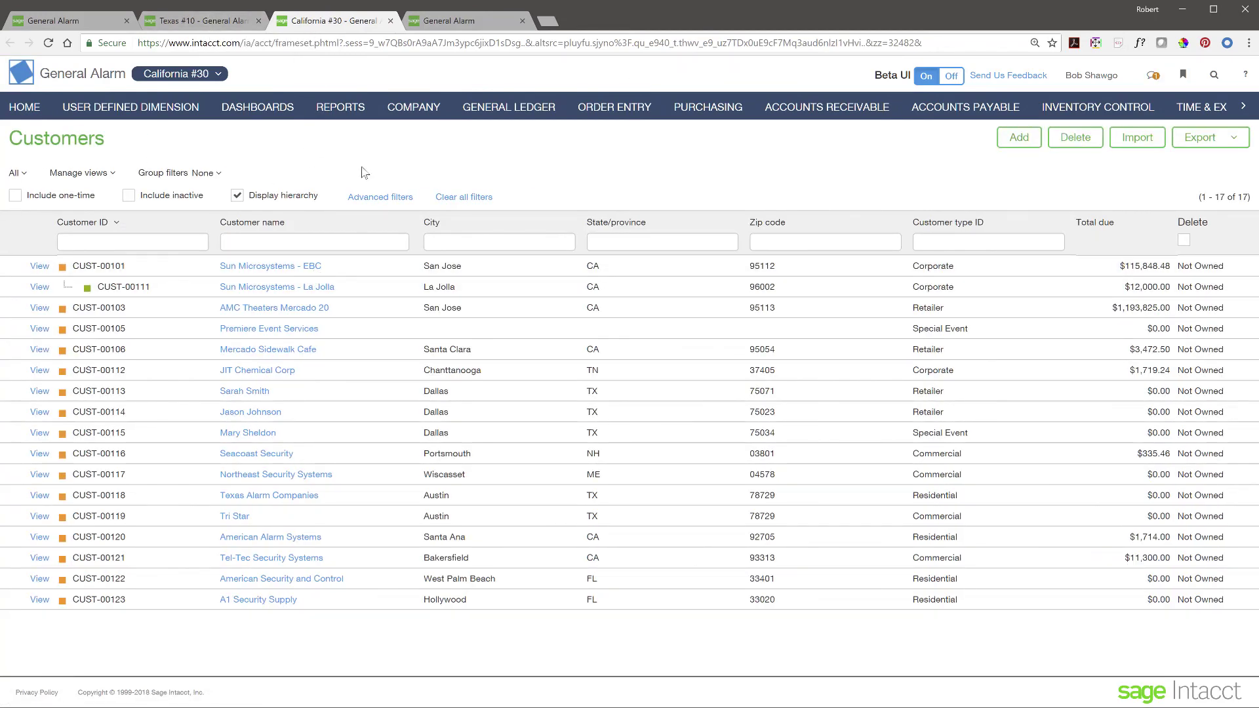
{"action": "left_click", "coordinate": [90, 21]}
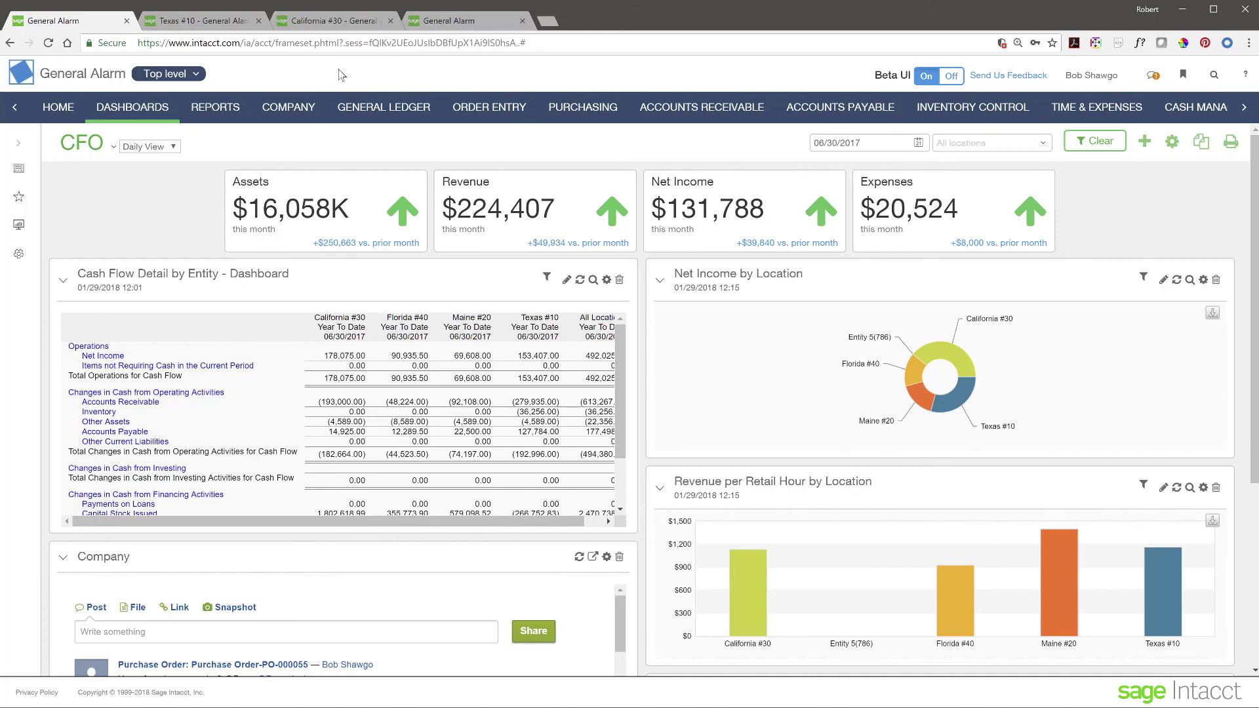
{"action": "left_click", "coordinate": [212, 22]}
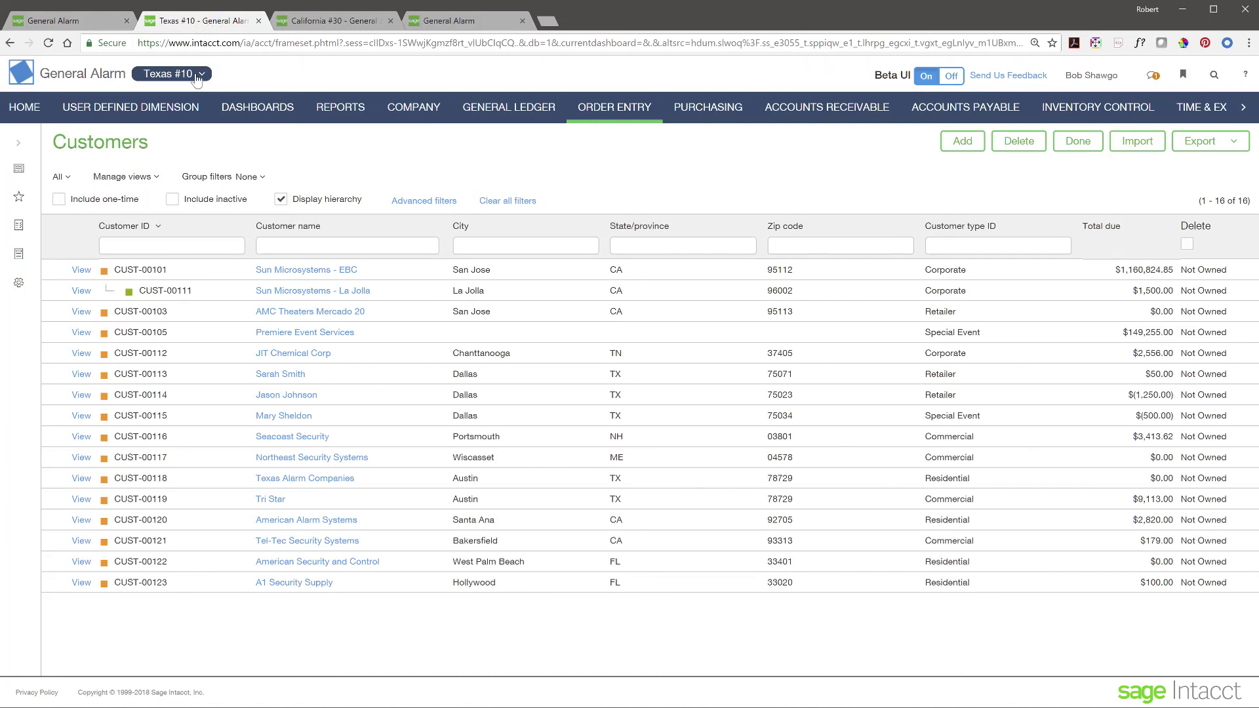
{"action": "left_click", "coordinate": [465, 22]}
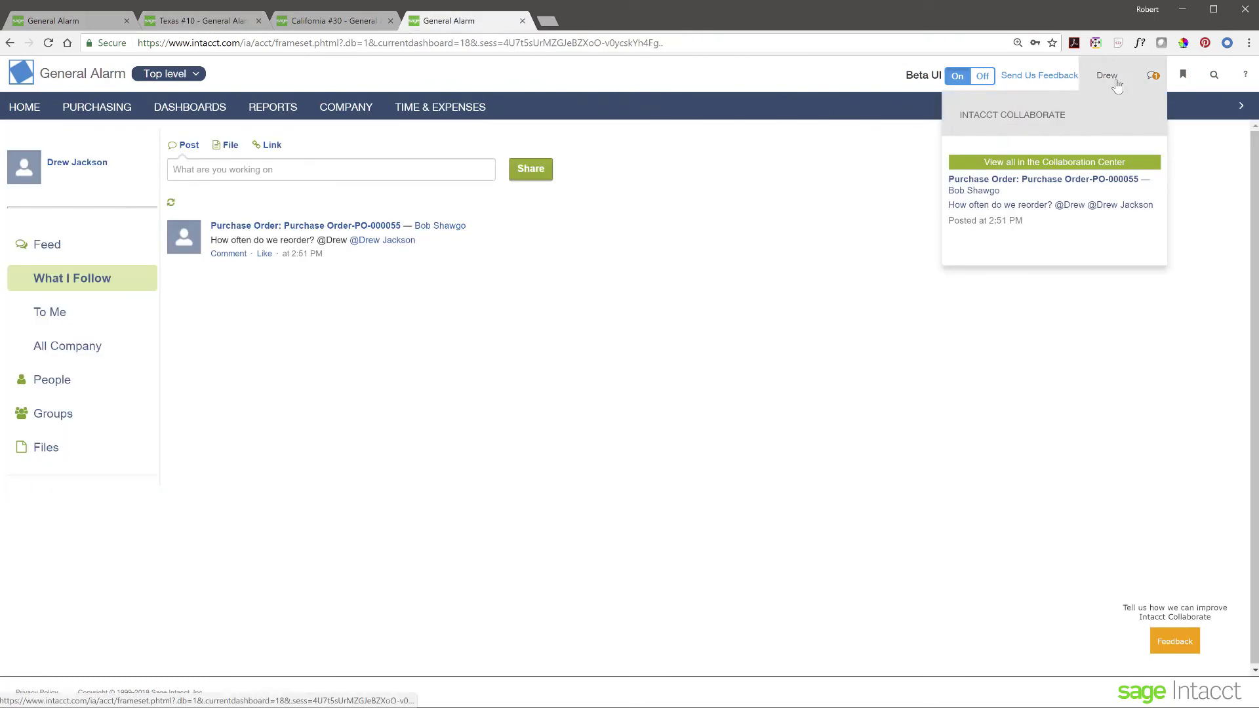
{"action": "left_click", "coordinate": [29, 110]}
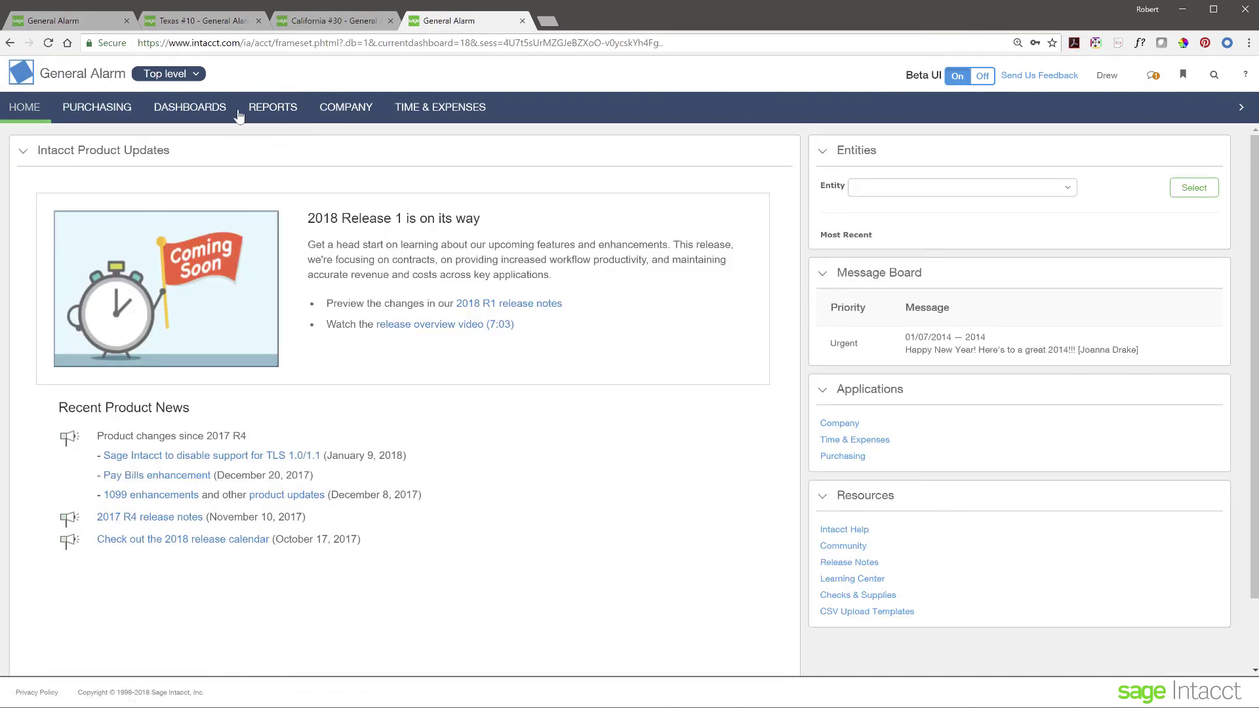
{"action": "left_click", "coordinate": [180, 75]}
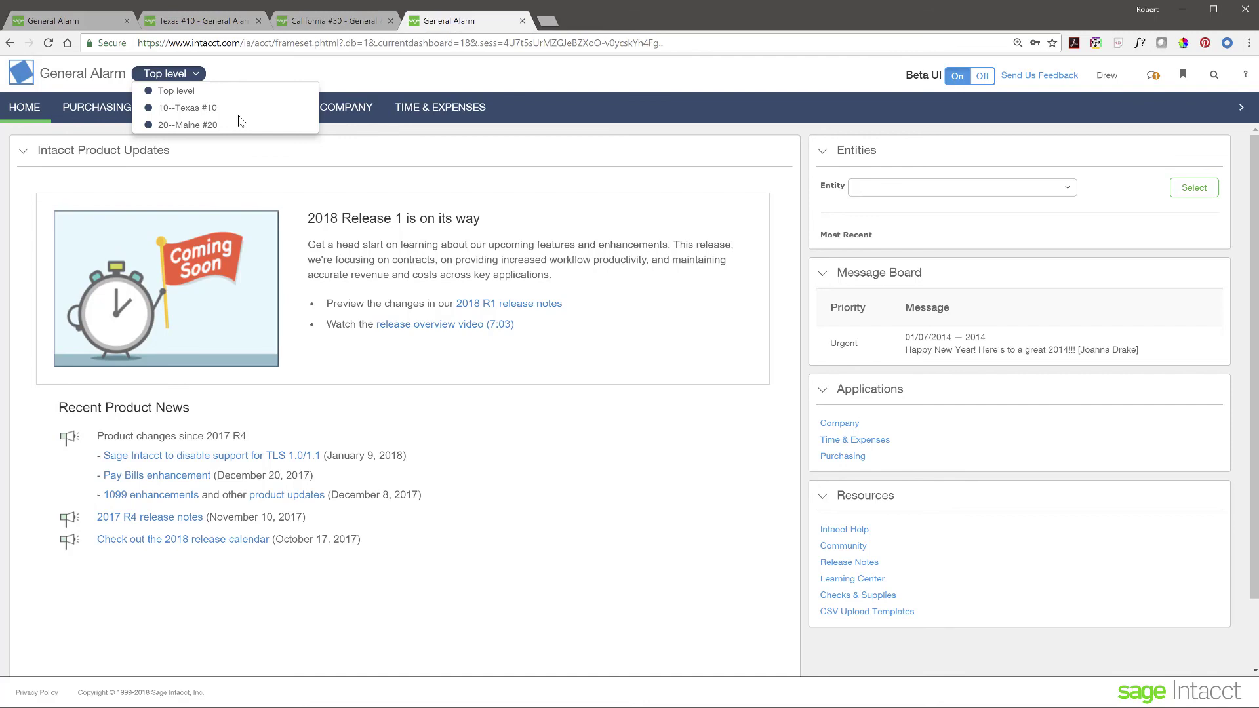
{"action": "left_click", "coordinate": [105, 21]}
{"action": "left_click", "coordinate": [174, 75]}
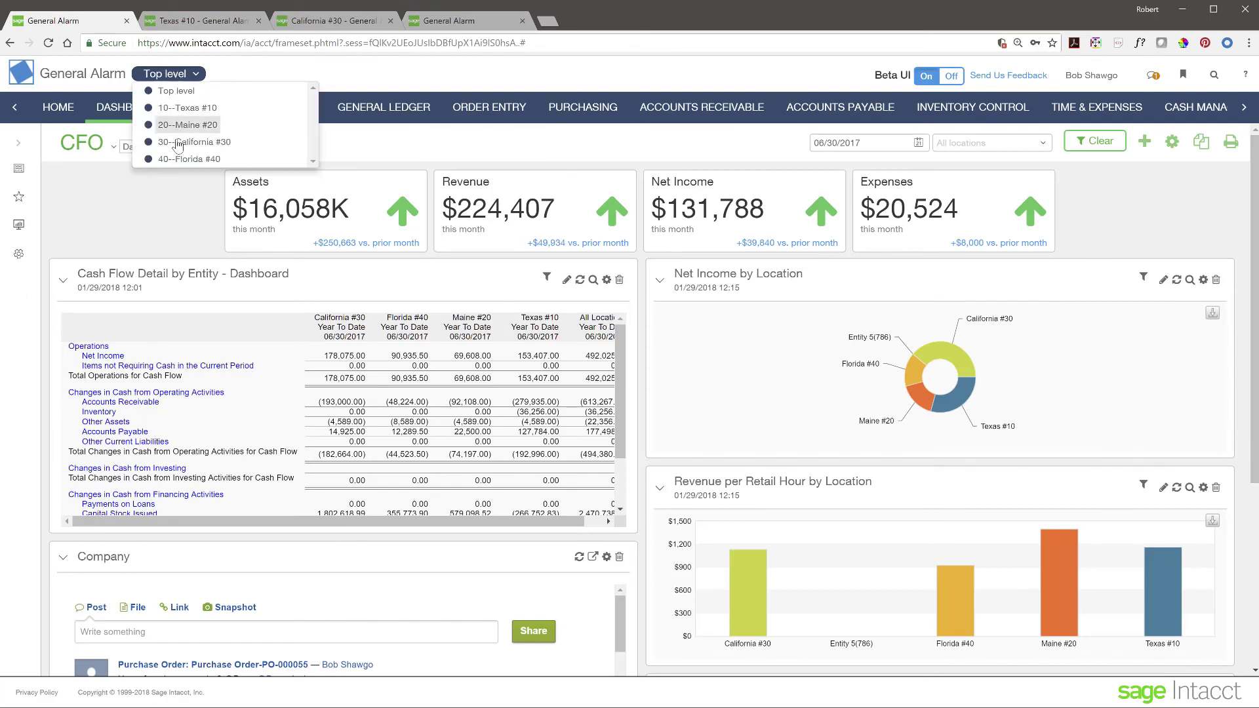
{"action": "left_click", "coordinate": [508, 71]}
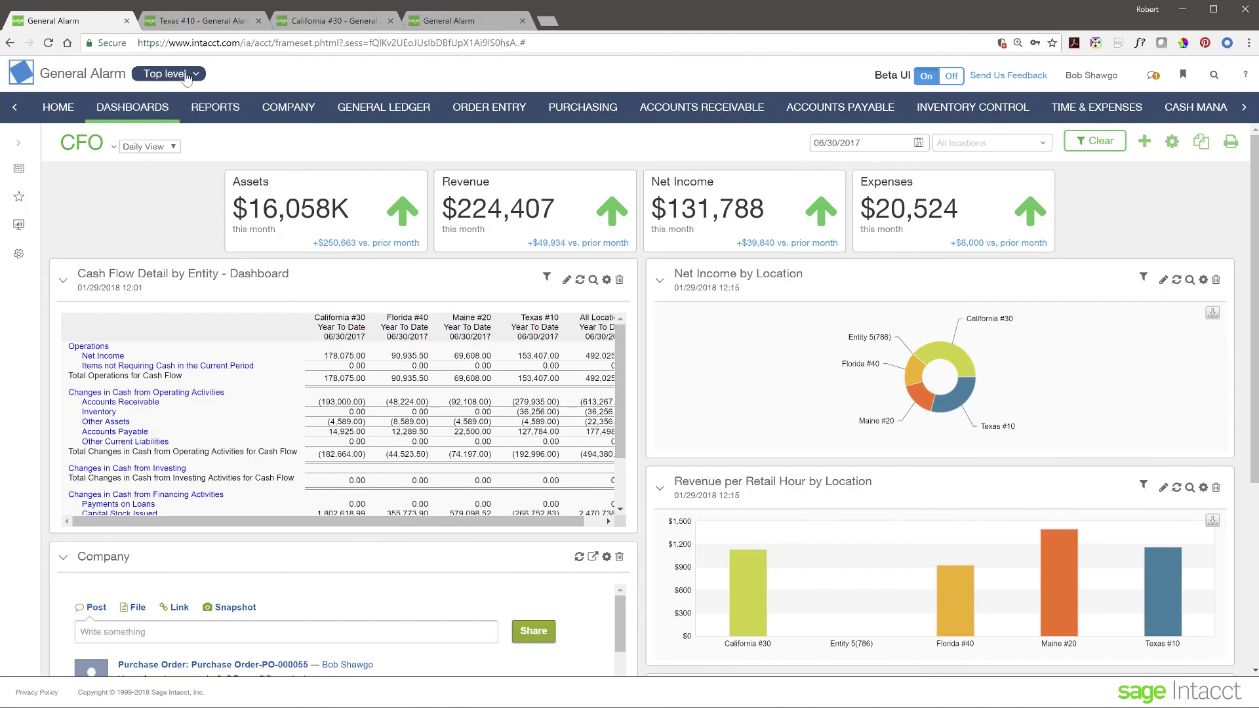
{"action": "left_click", "coordinate": [196, 74]}
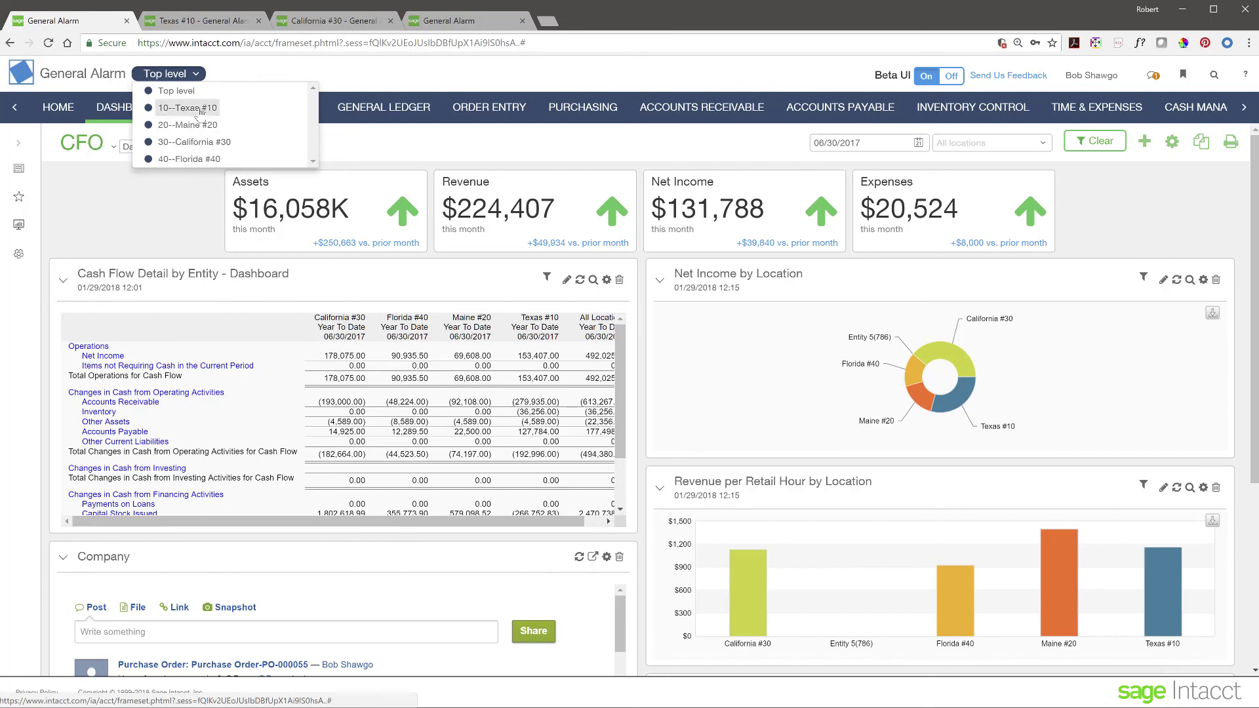
{"action": "left_click", "coordinate": [164, 205]}
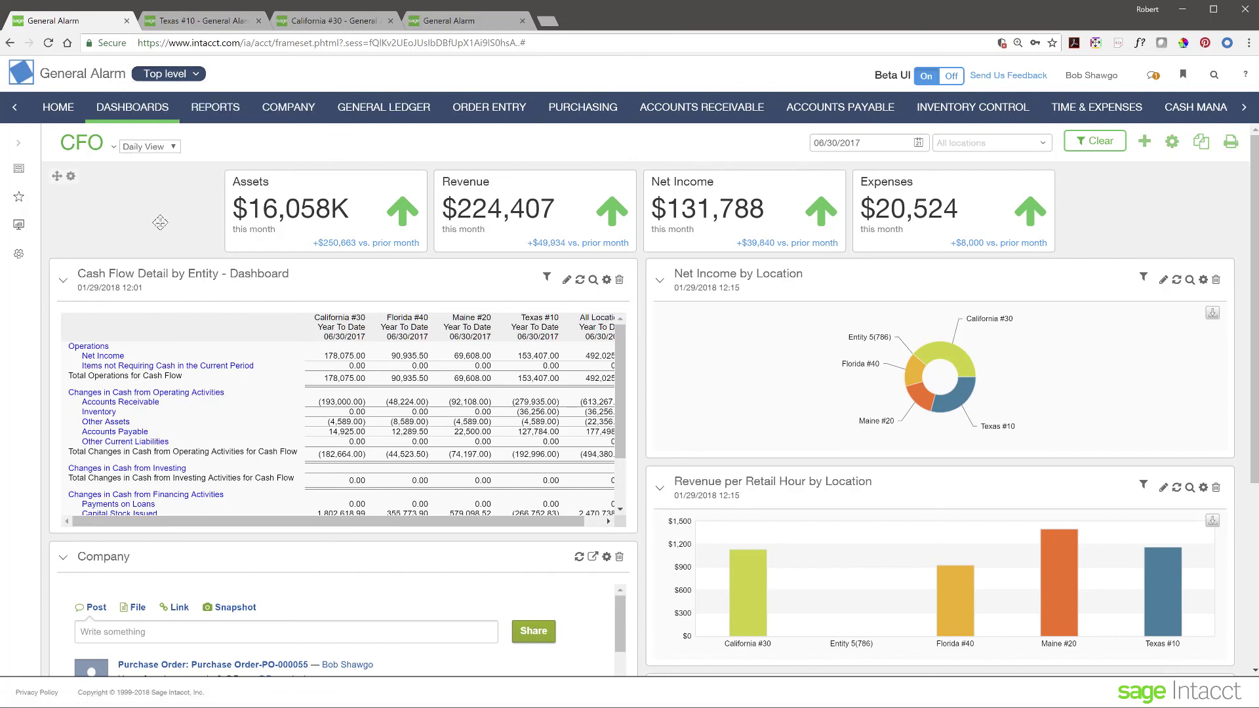